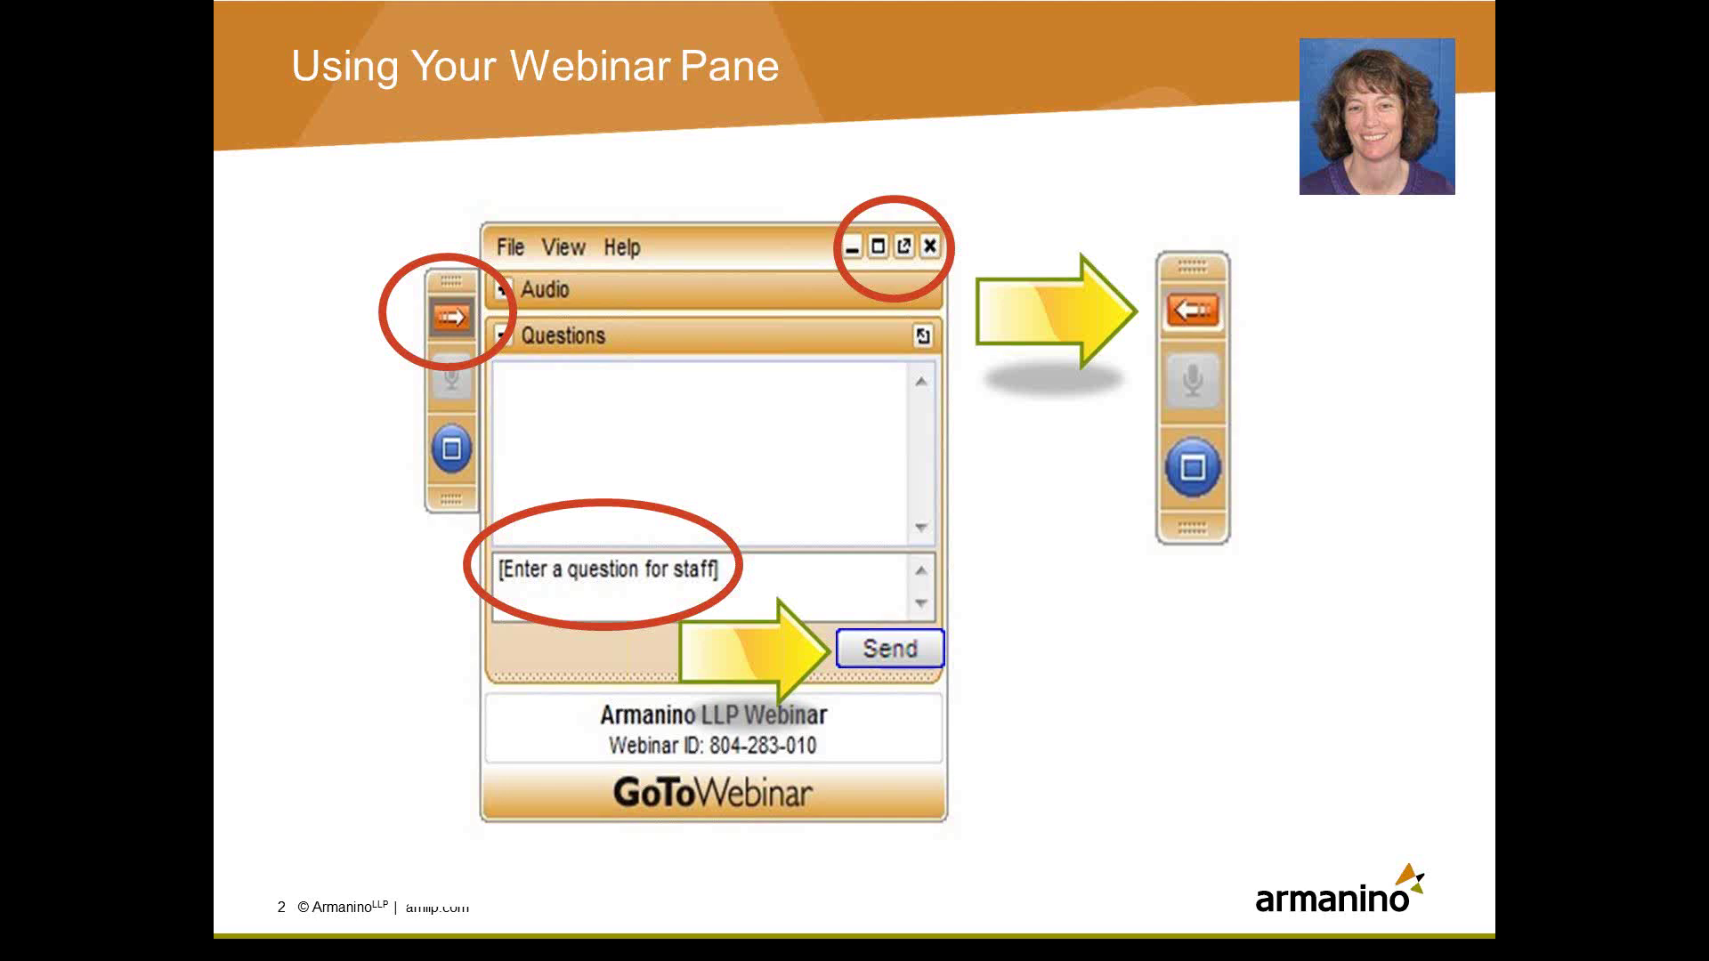
Advance the slideshow to slide 3, 'Modify Your Audio Settings', comparing Telephone and Mic & Speakers
{"action": "key", "text": "Right"}
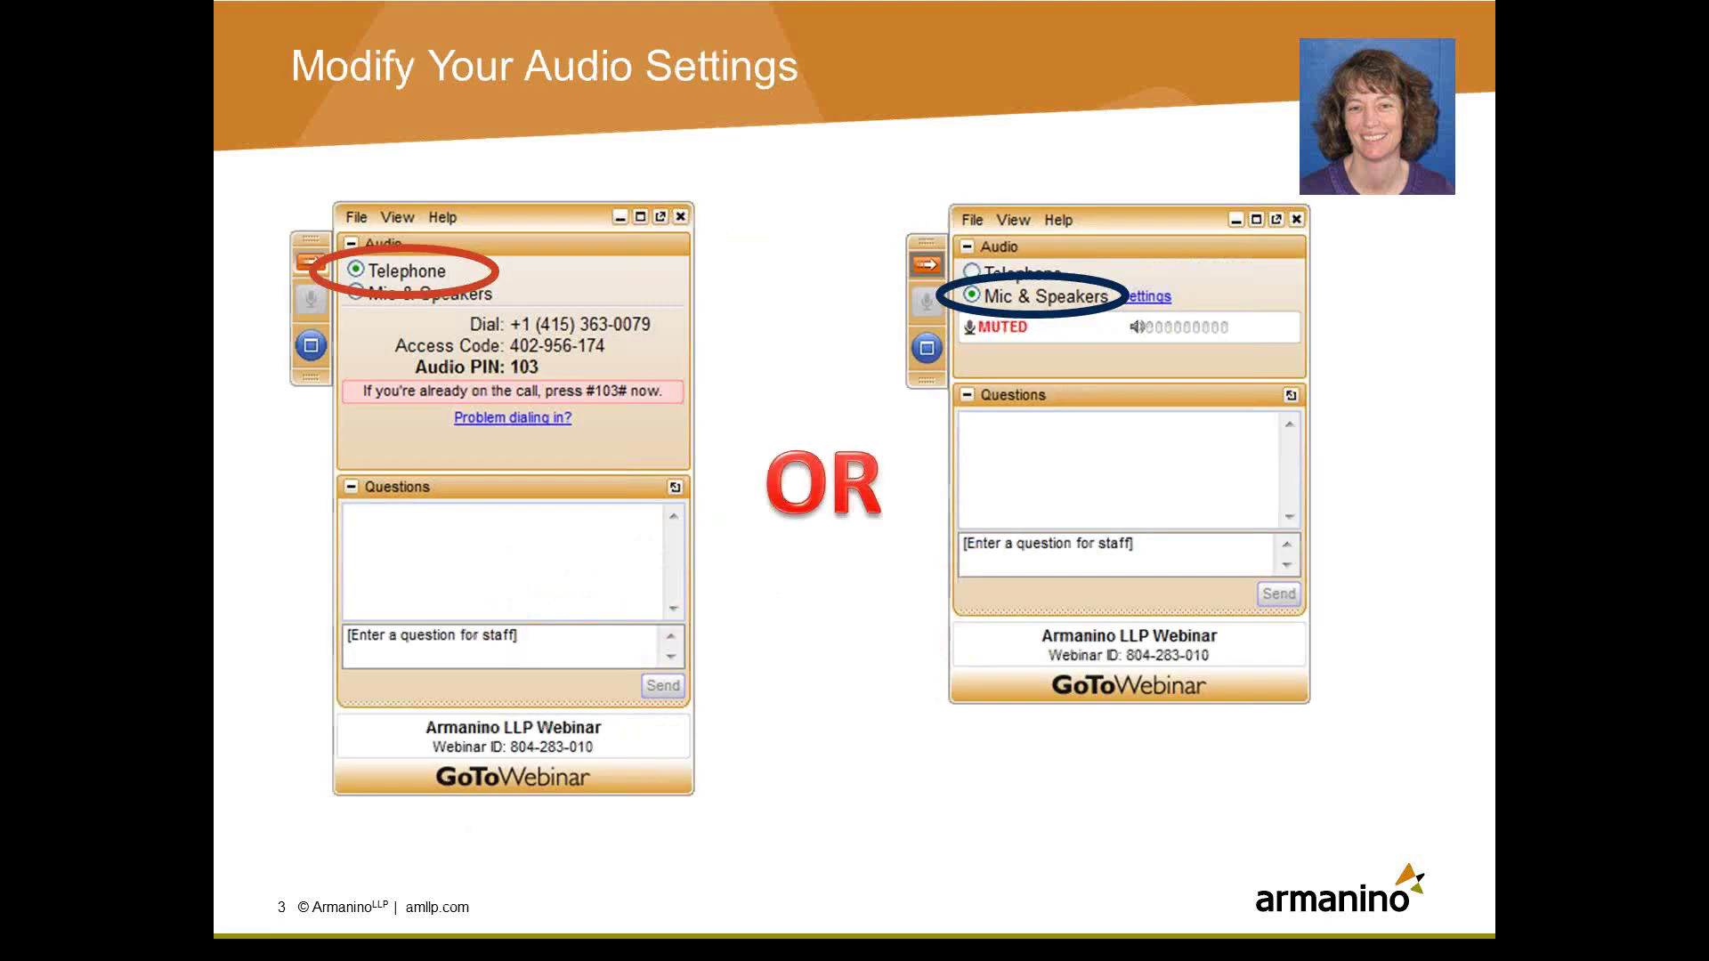
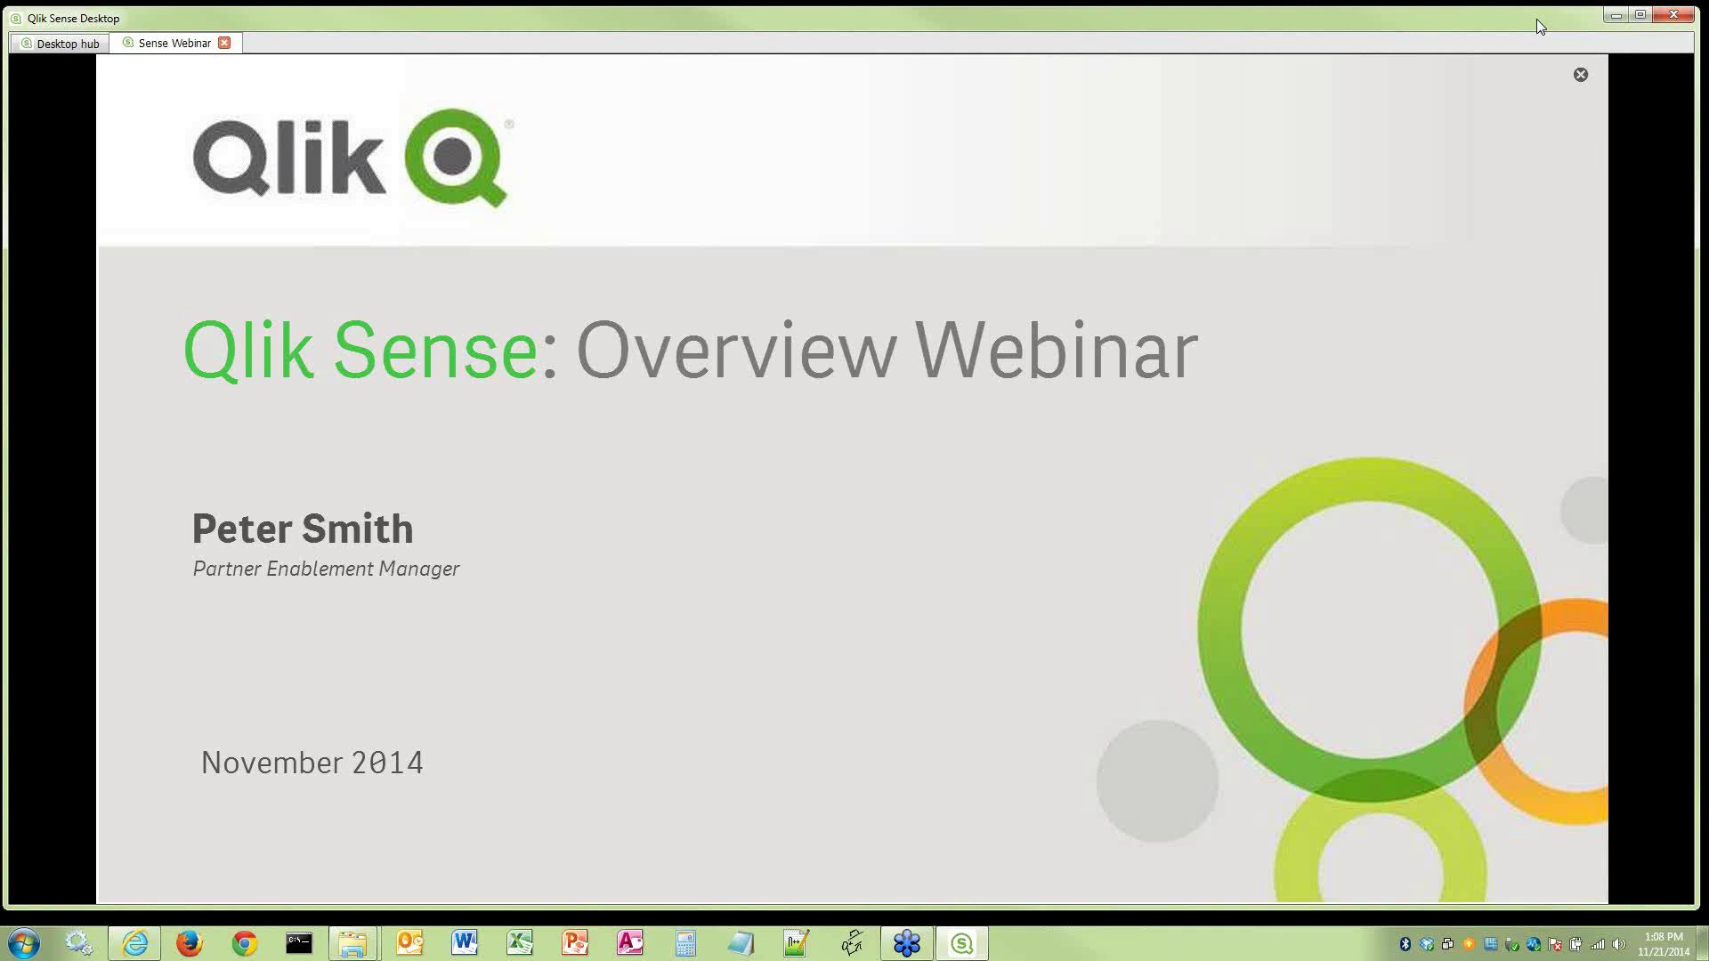
Advance the webinar story from its title slide to the Goals and Objectives slide
{"action": "mouse_move", "coordinate": [1665, 487]}
{"action": "left_click", "coordinate": [1668, 477]}
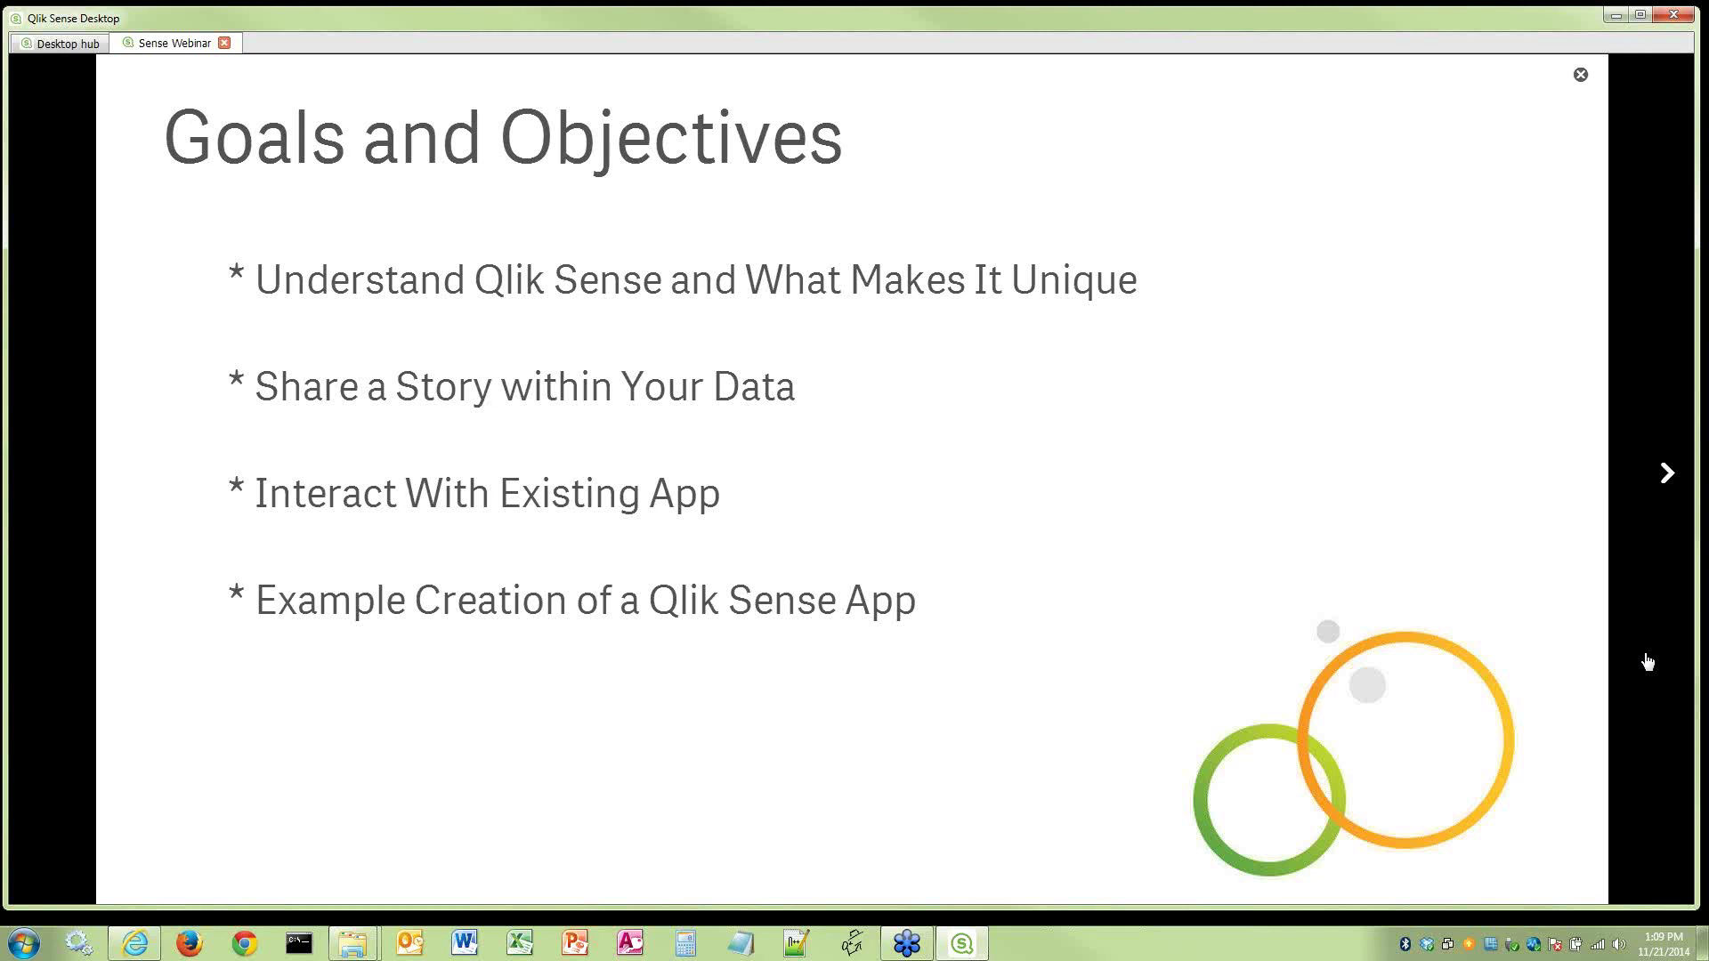
Go to the 'Qlik Sense – The Next Generation of Visual Analytics' story slide
{"action": "left_click", "coordinate": [1673, 479]}
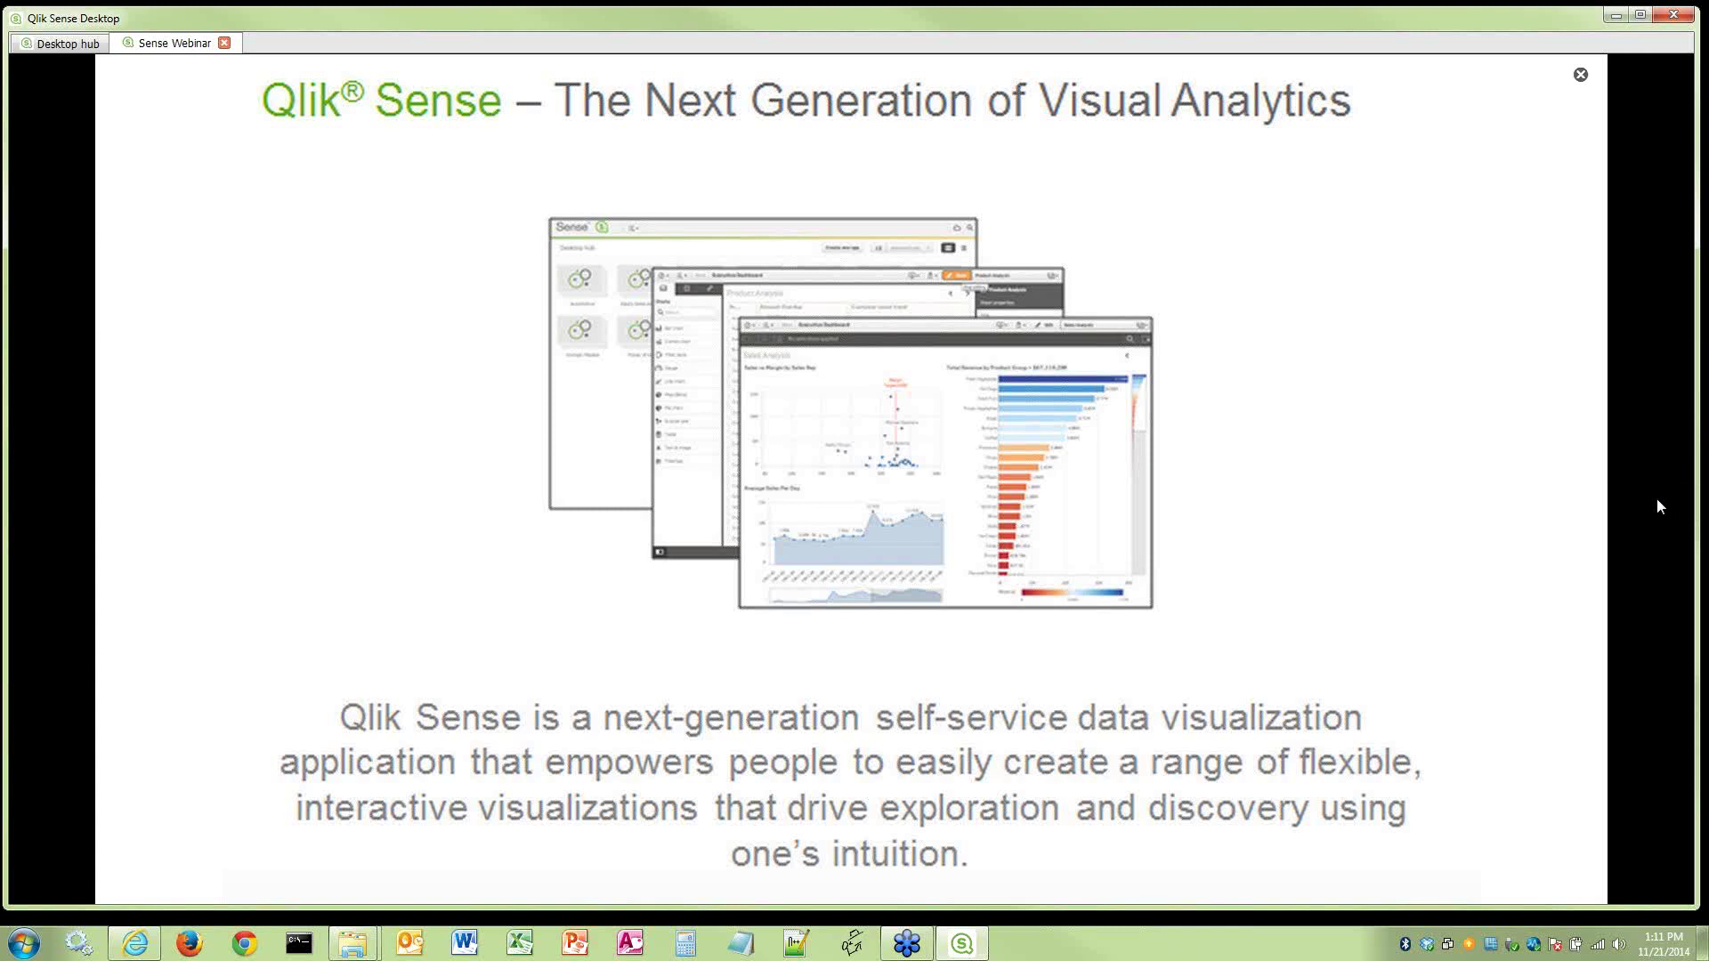
Move on to the Unleash Your Intuition slide listing Qlik Sense capabilities
{"action": "left_click", "coordinate": [1659, 506]}
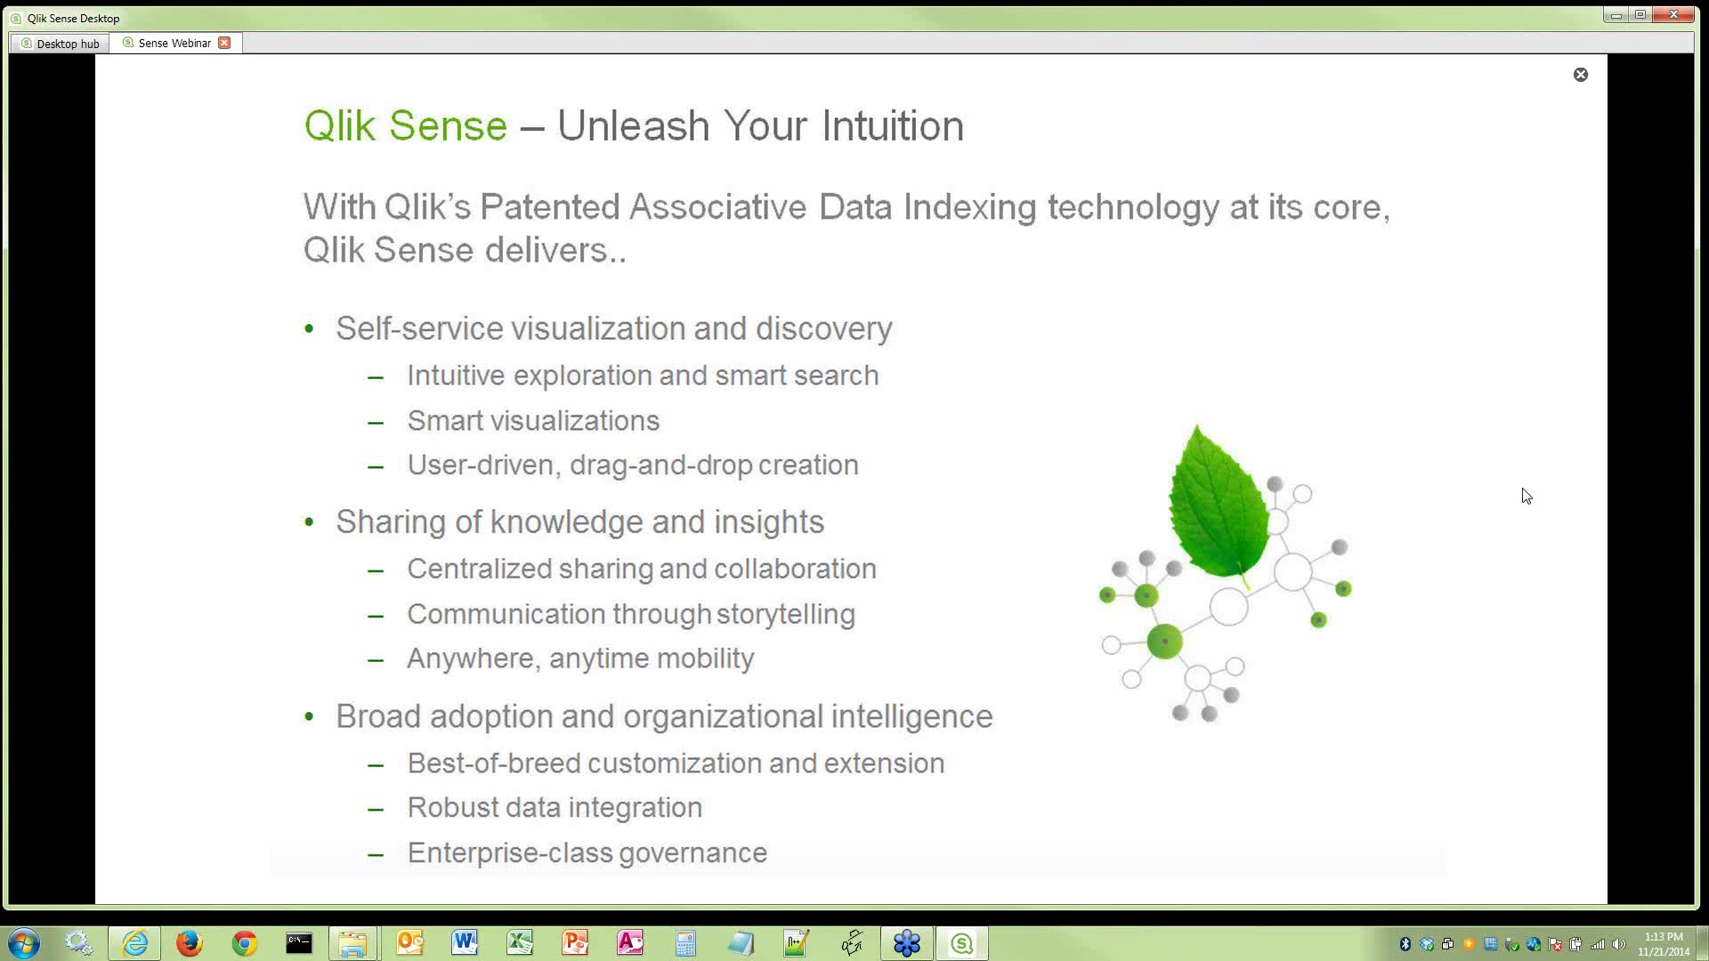
{"action": "mouse_move", "coordinate": [1667, 485]}
Skip past the Main Dashboard slide to Global Clothing Sales and select the Customers by Country snapshot
{"action": "left_click", "coordinate": [1667, 485]}
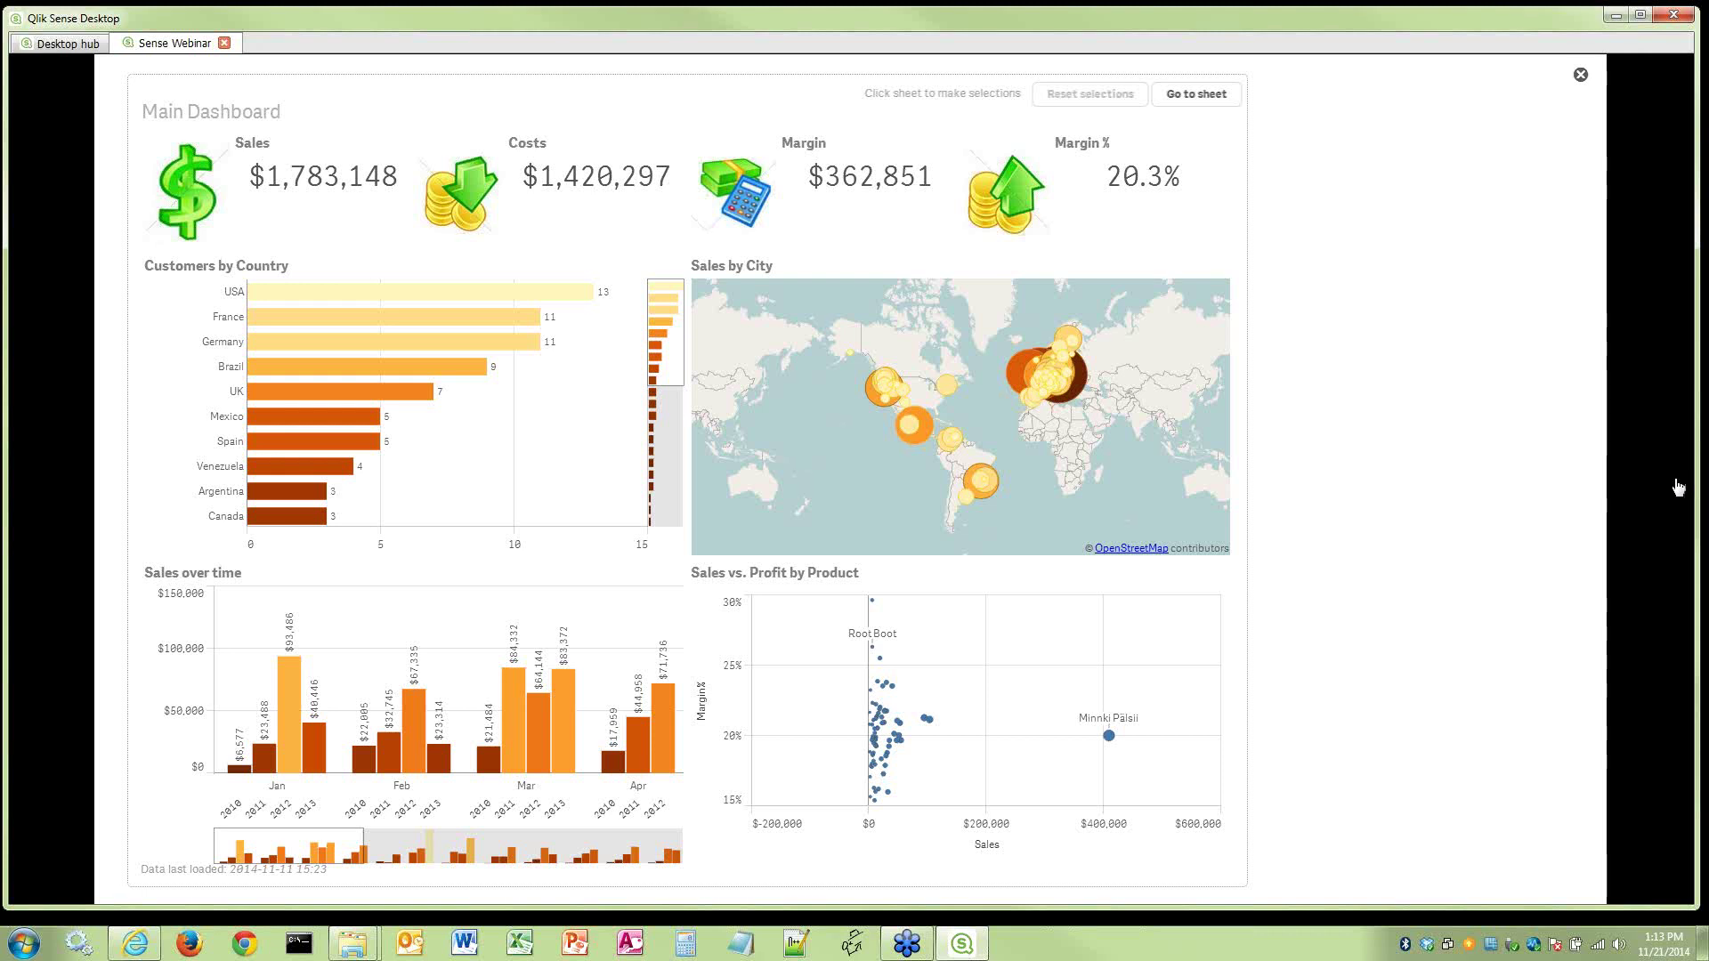
{"action": "left_click", "coordinate": [1678, 487]}
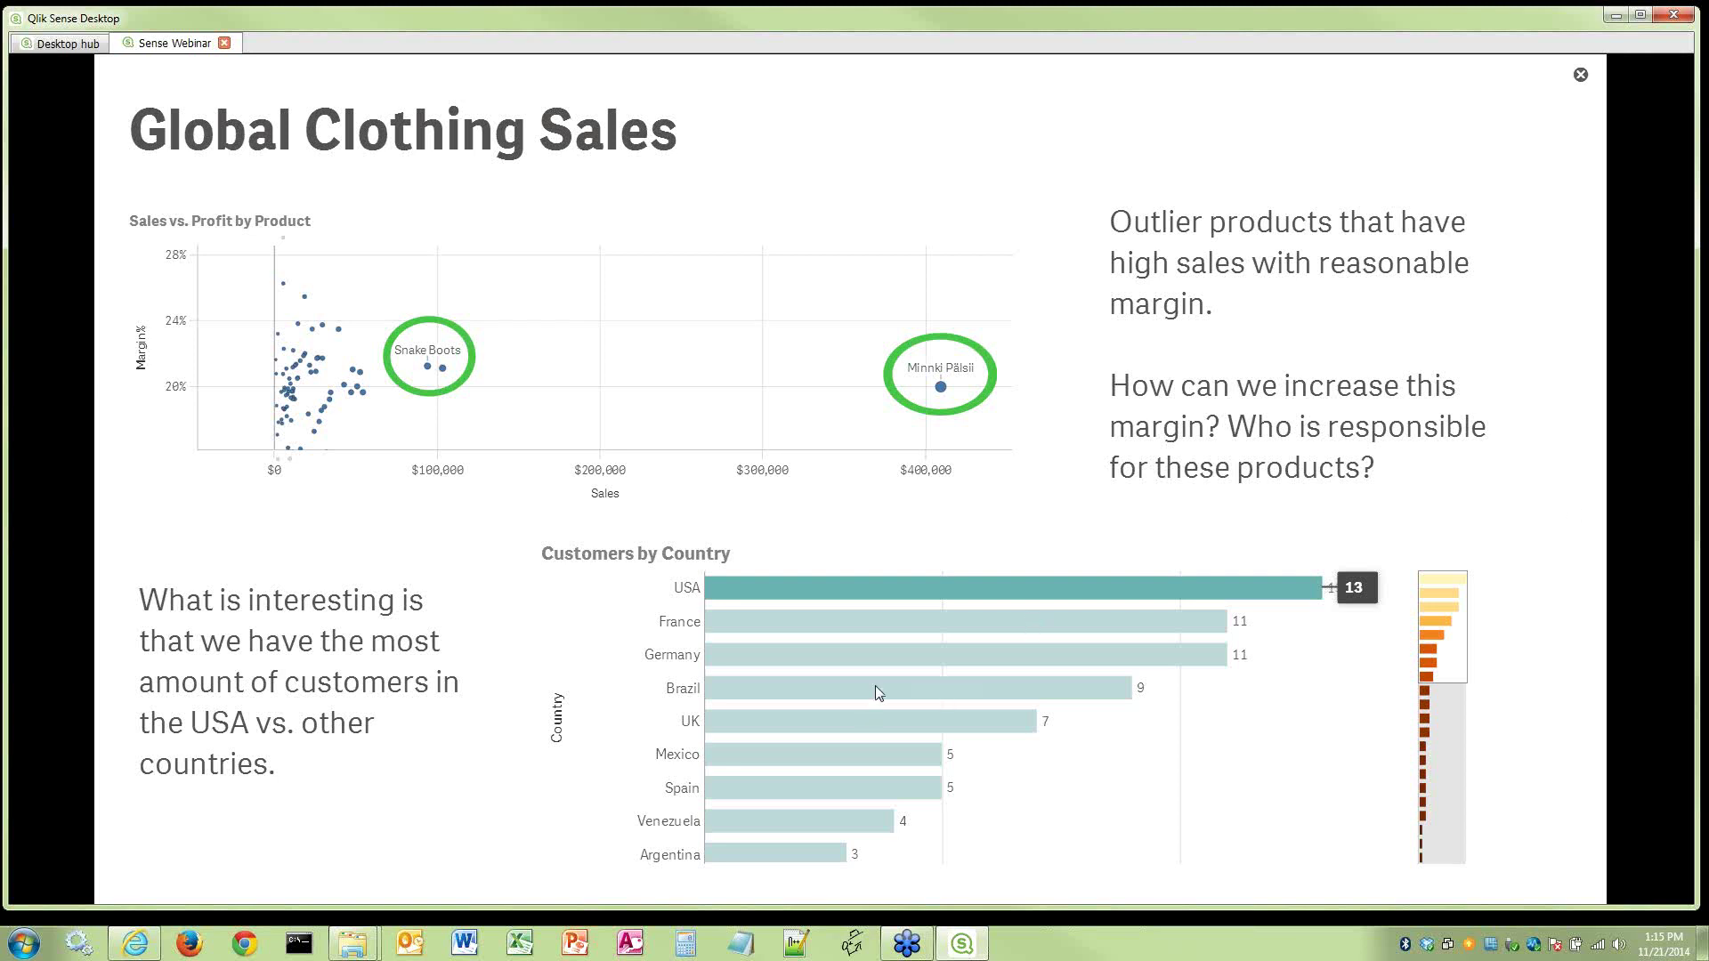
{"action": "left_click", "coordinate": [884, 619]}
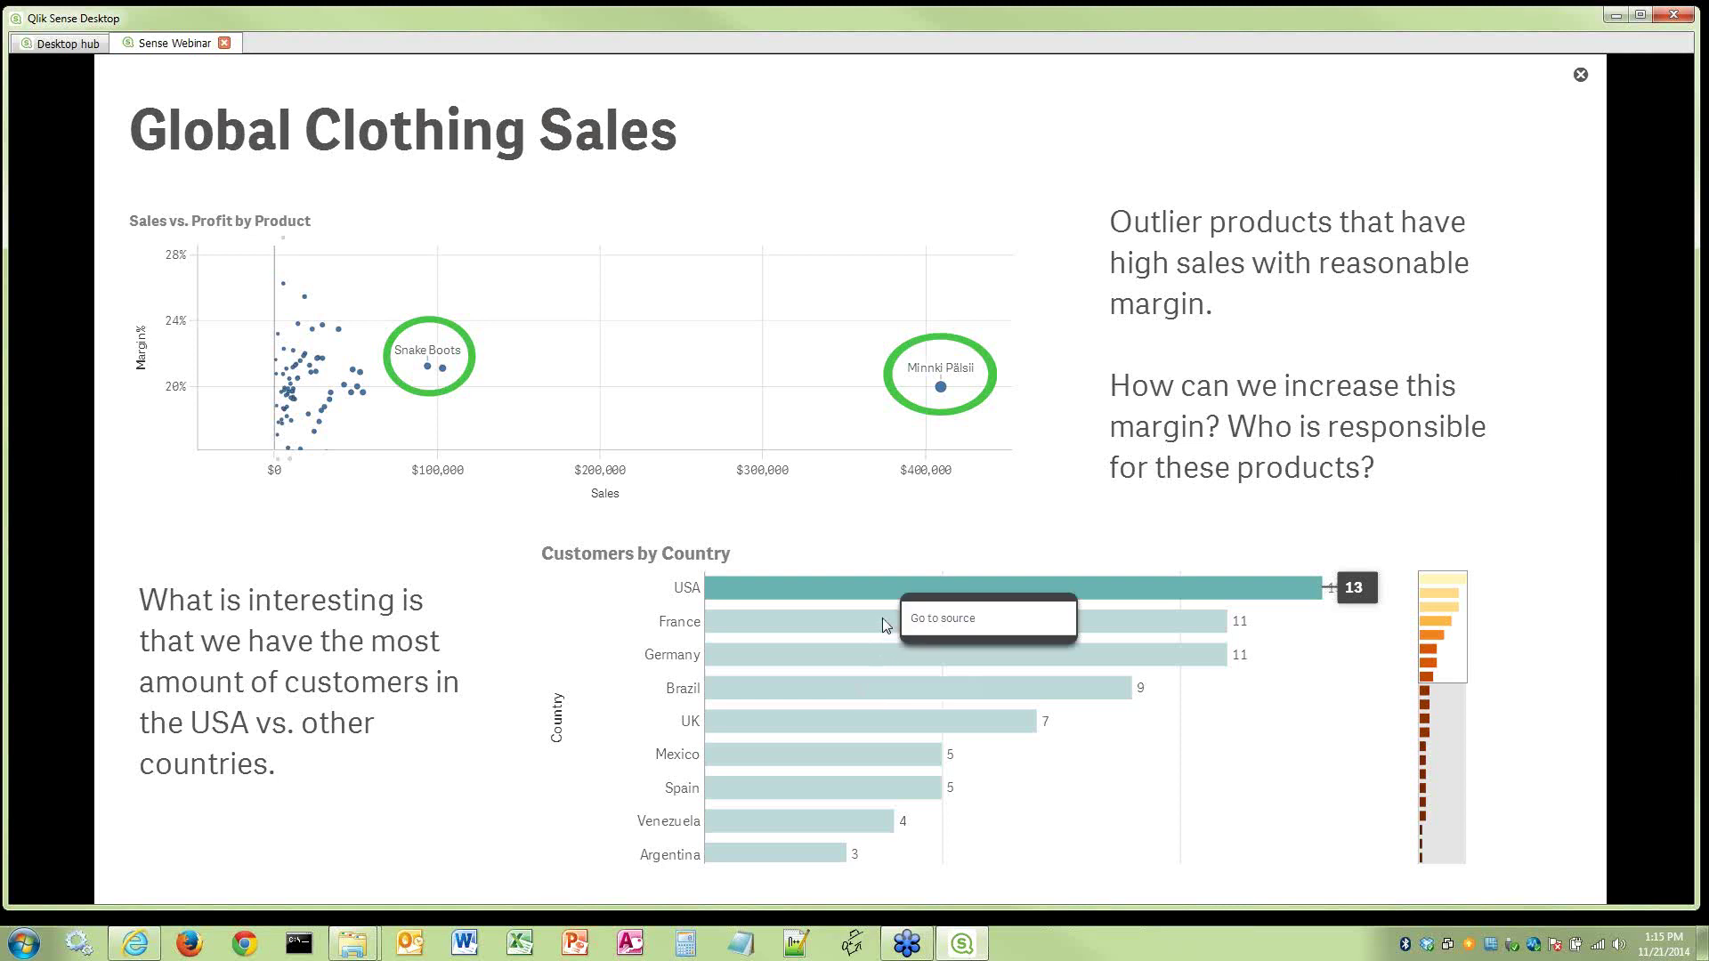
Use 'Go to source' on the Customers by Country snapshot to open the live Main Dashboard
{"action": "left_click", "coordinate": [953, 623]}
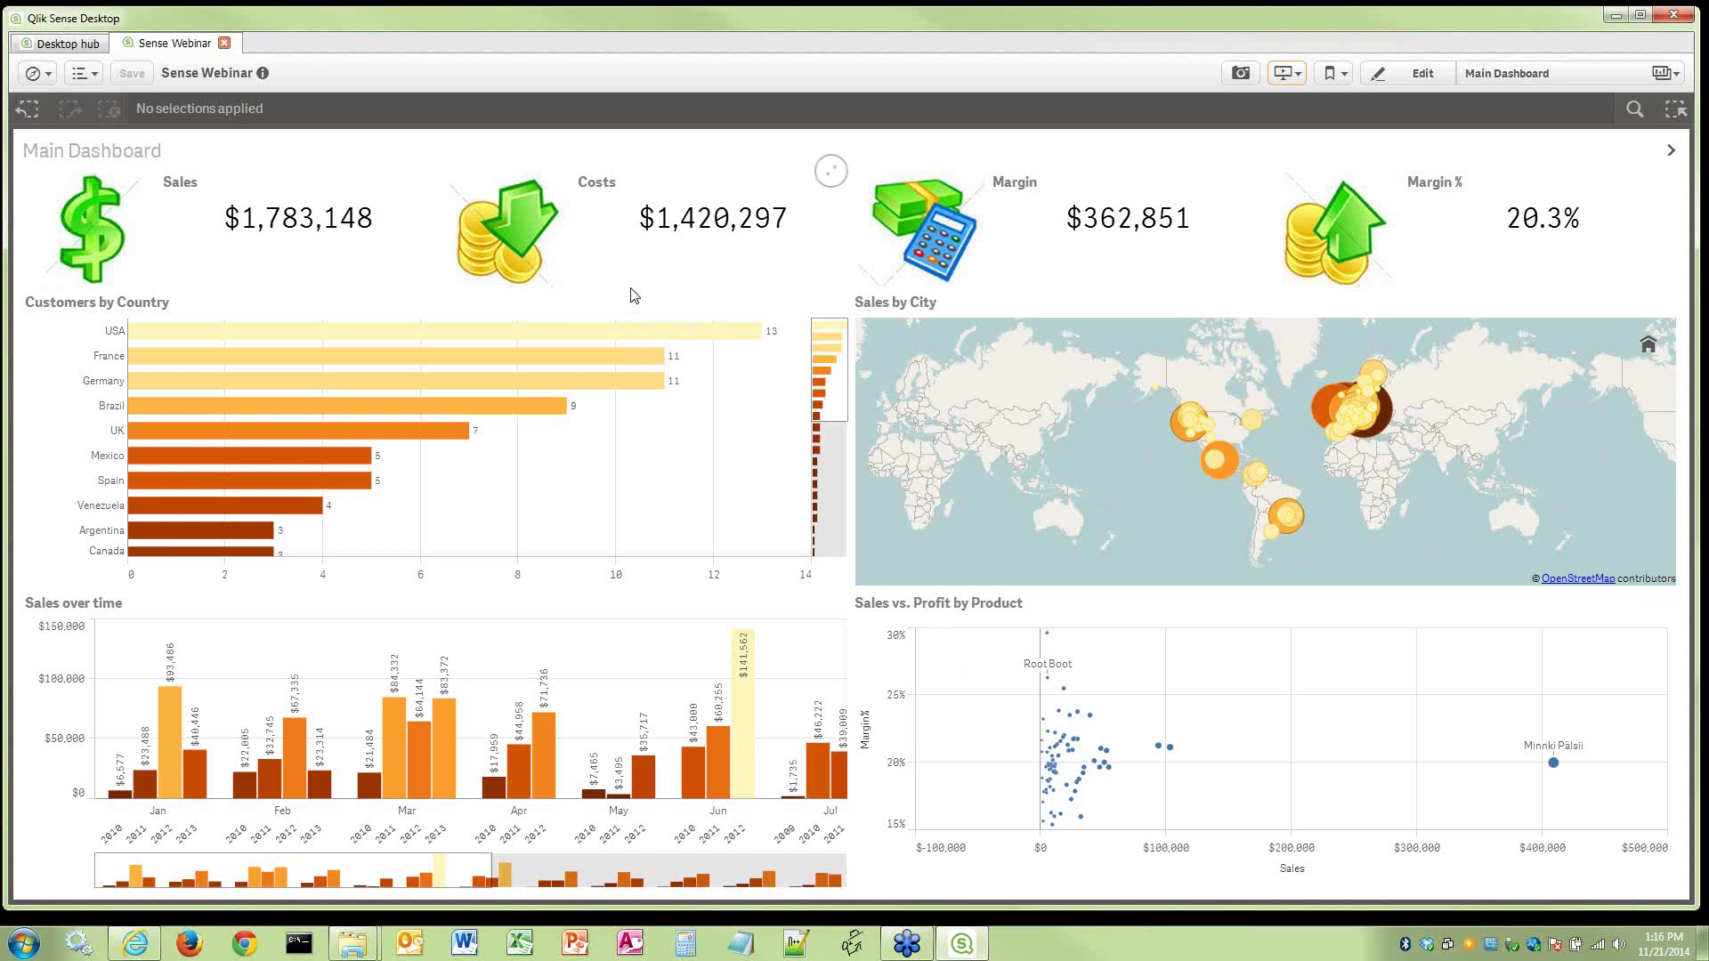
{"action": "left_click", "coordinate": [597, 337]}
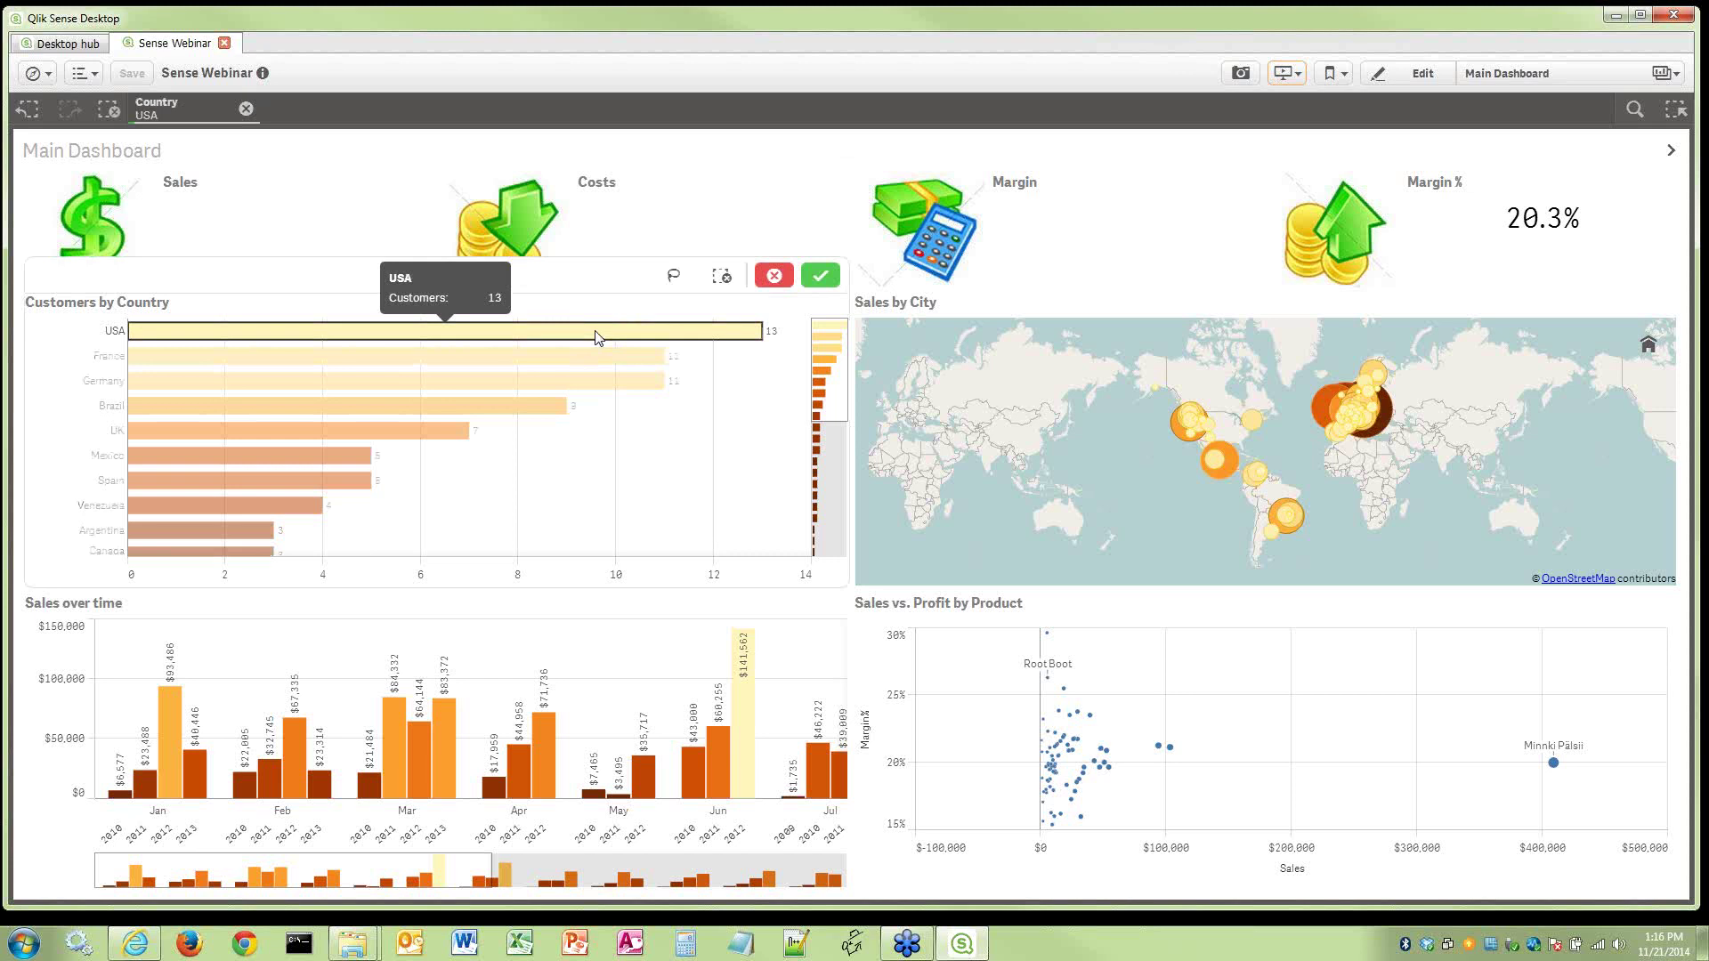
{"action": "mouse_move", "coordinate": [595, 336]}
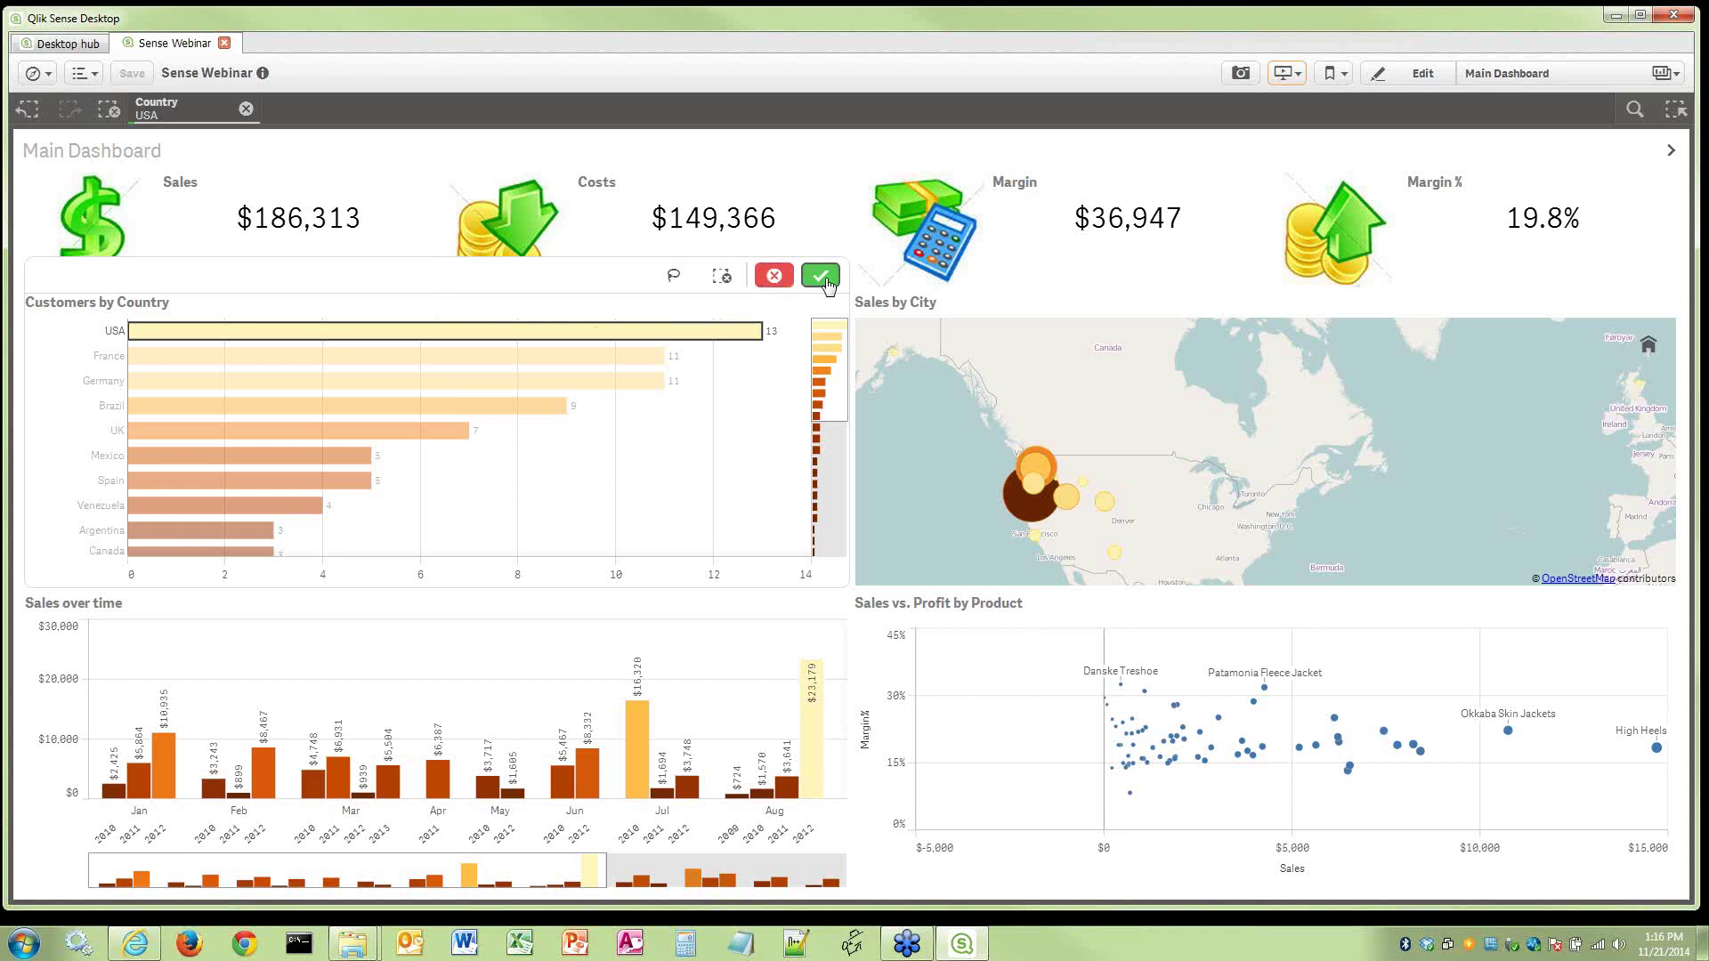
{"action": "left_click", "coordinate": [773, 277]}
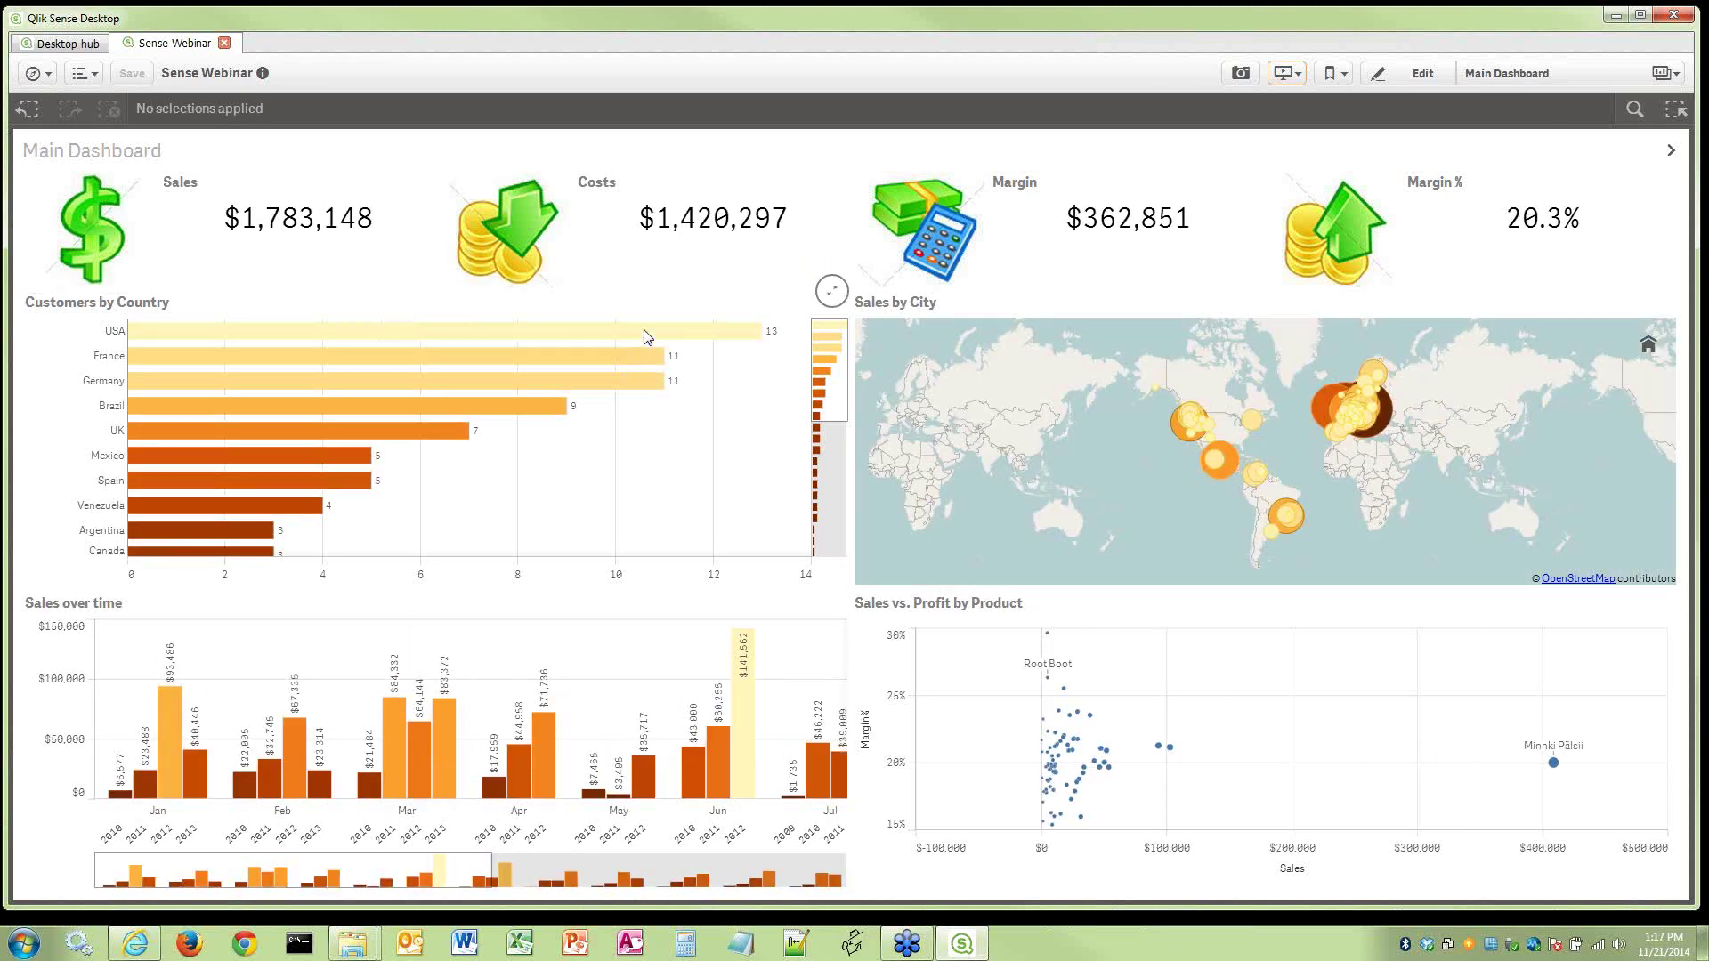
{"action": "left_click", "coordinate": [641, 332]}
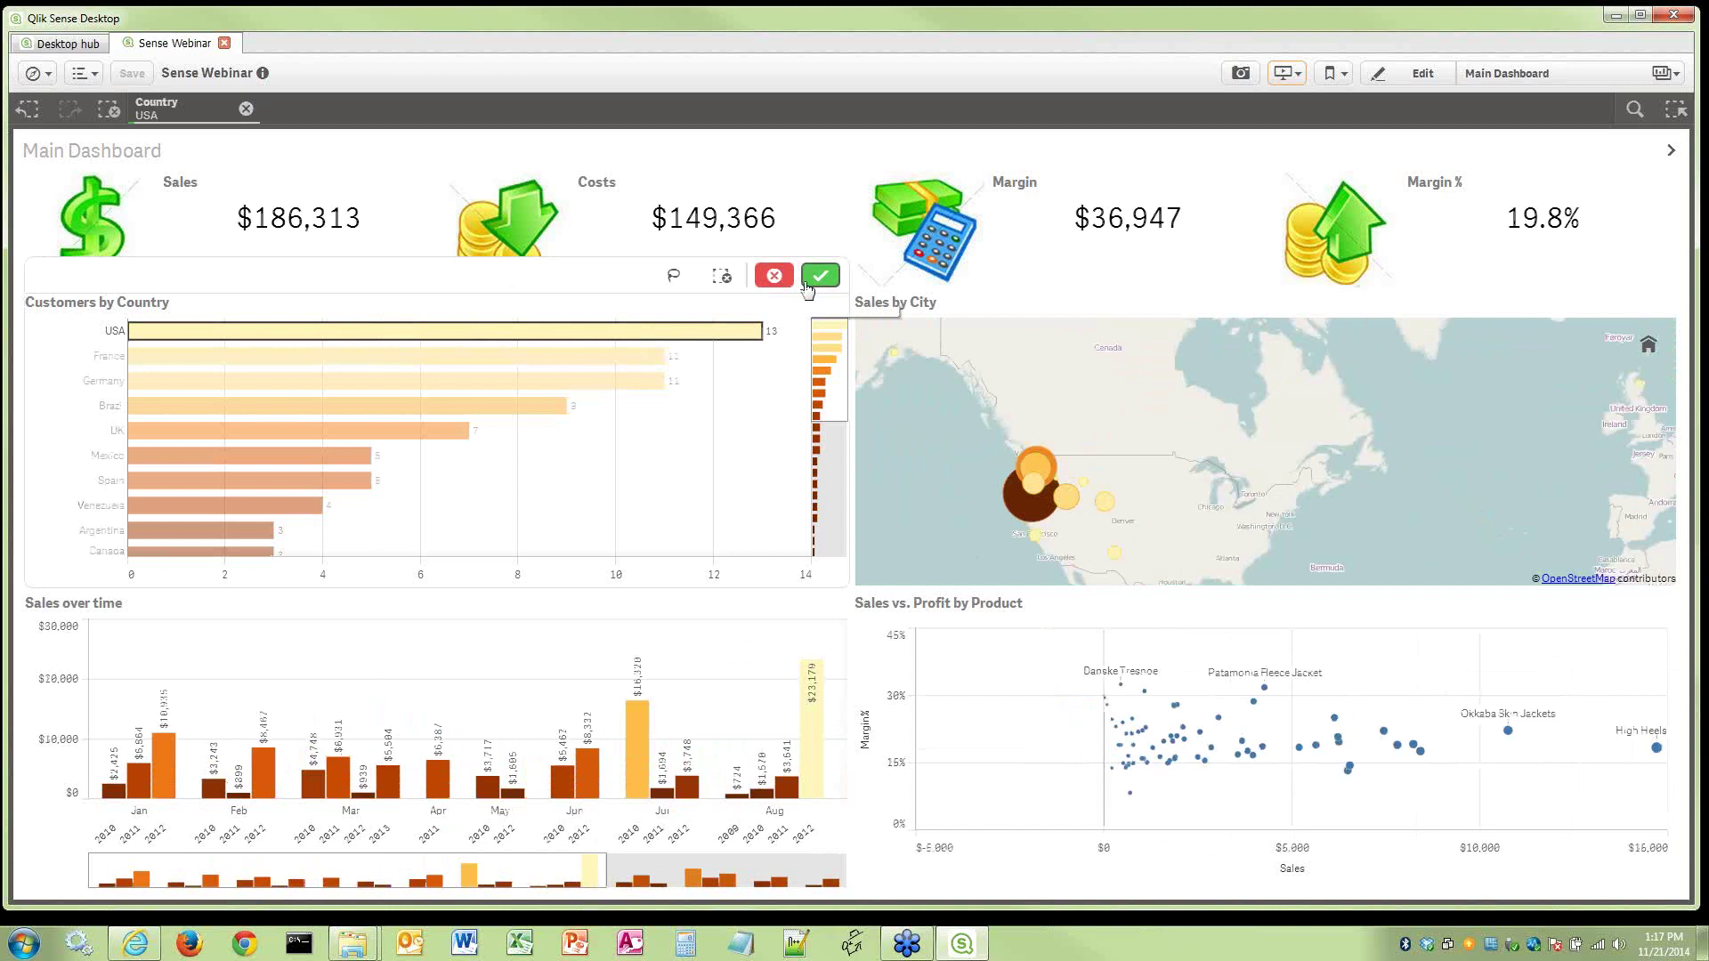
{"action": "left_click", "coordinate": [814, 278]}
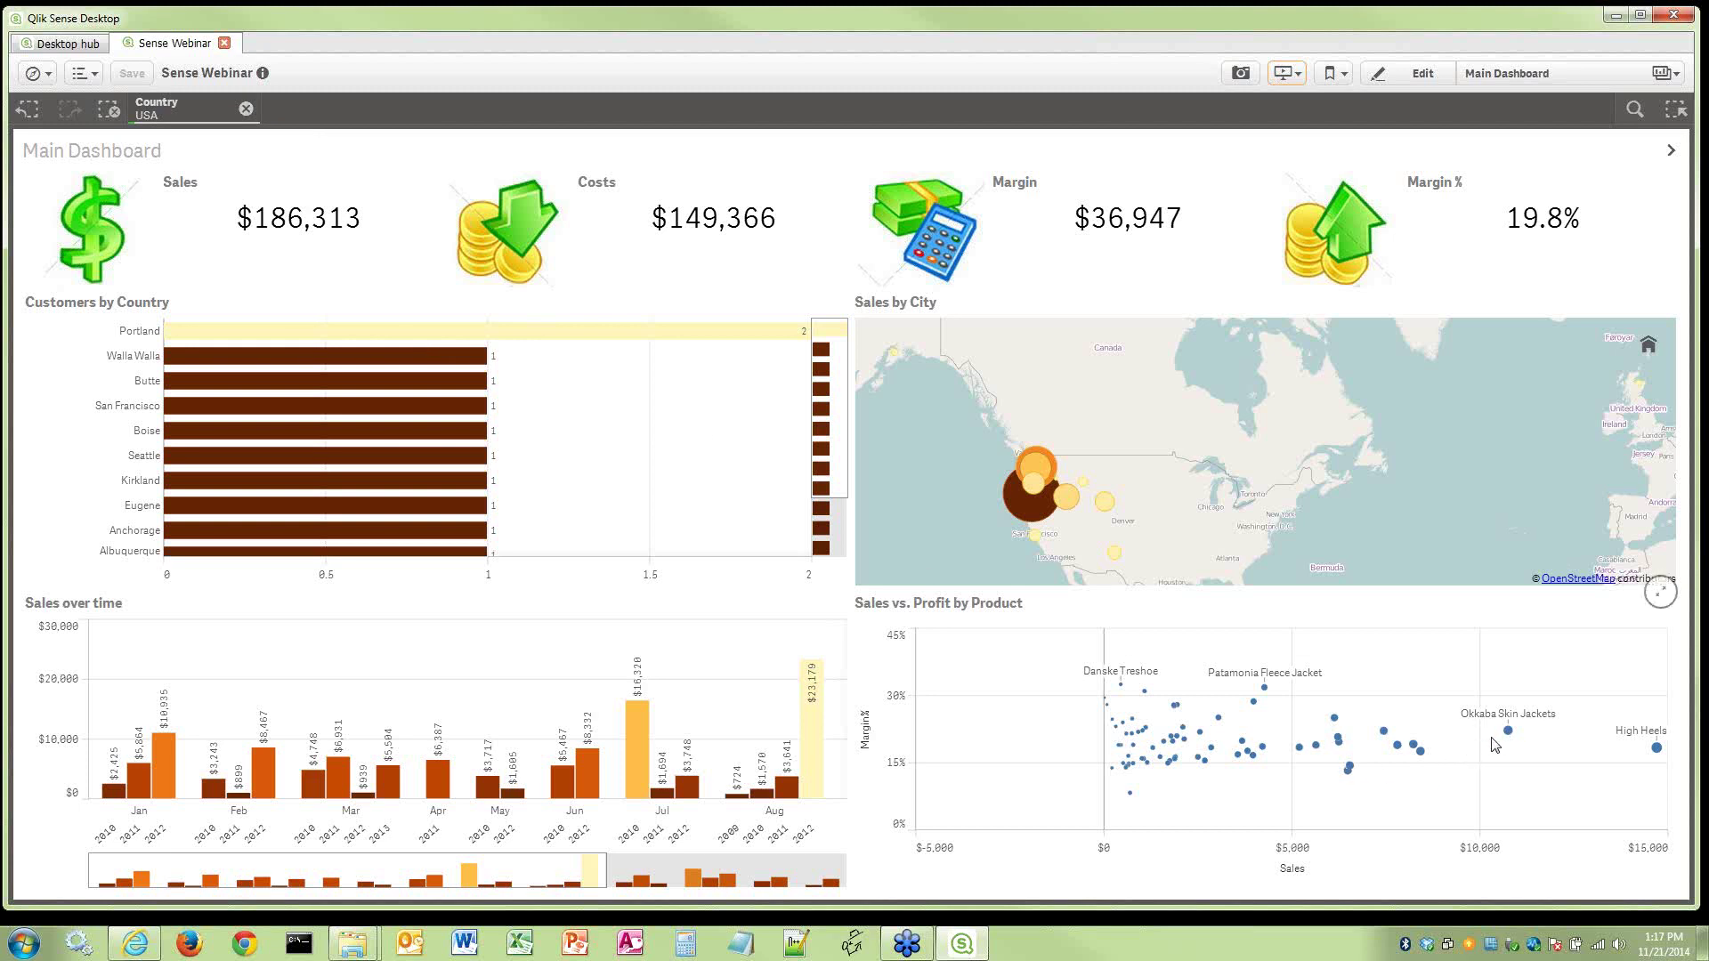
{"action": "left_click", "coordinate": [110, 109]}
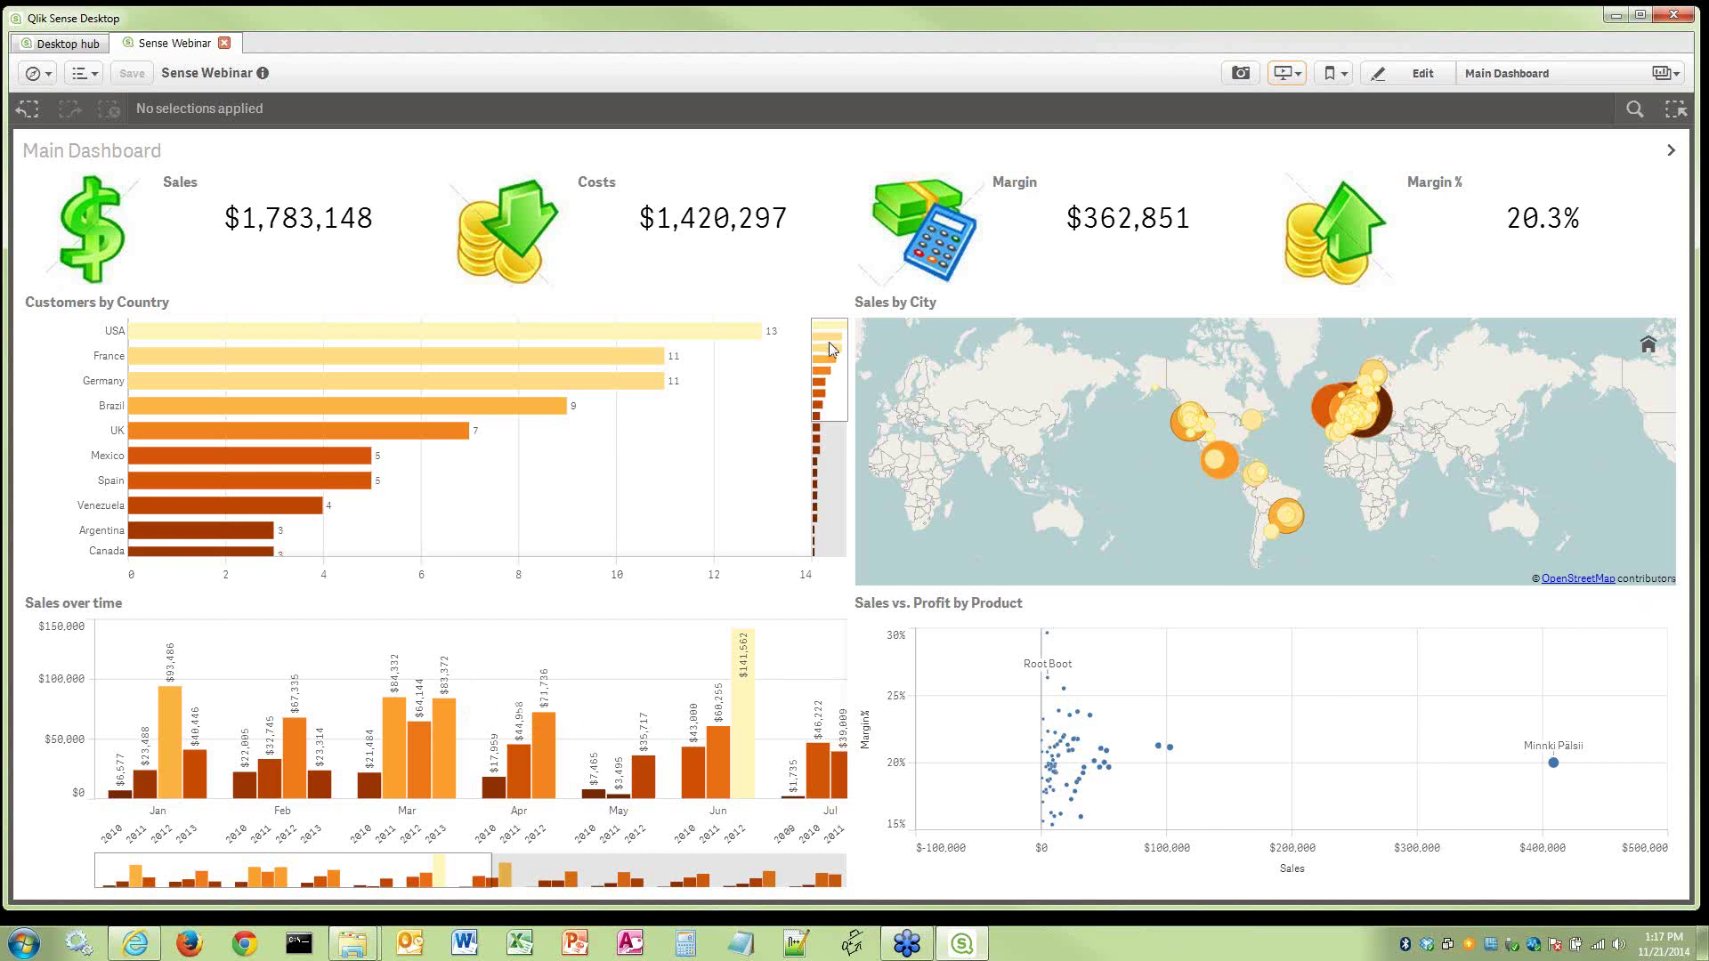
{"action": "left_click_drag", "start_coordinate": [830, 341], "coordinate": [824, 405]}
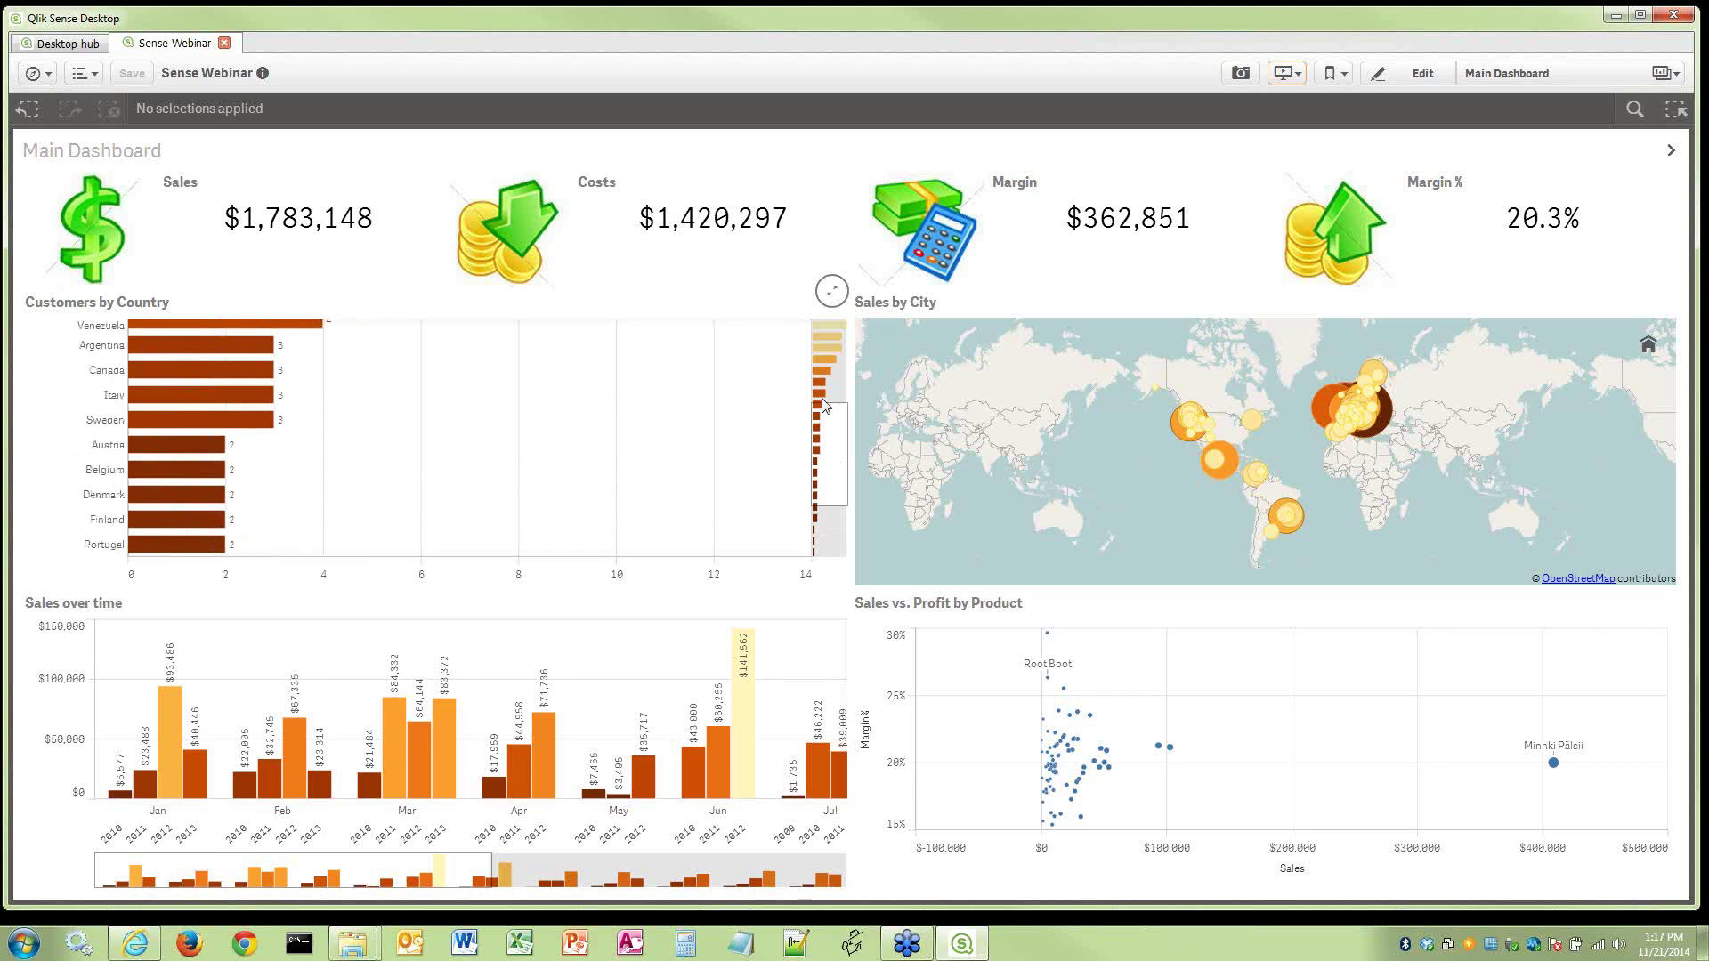
{"action": "left_click_drag", "start_coordinate": [826, 406], "coordinate": [826, 331]}
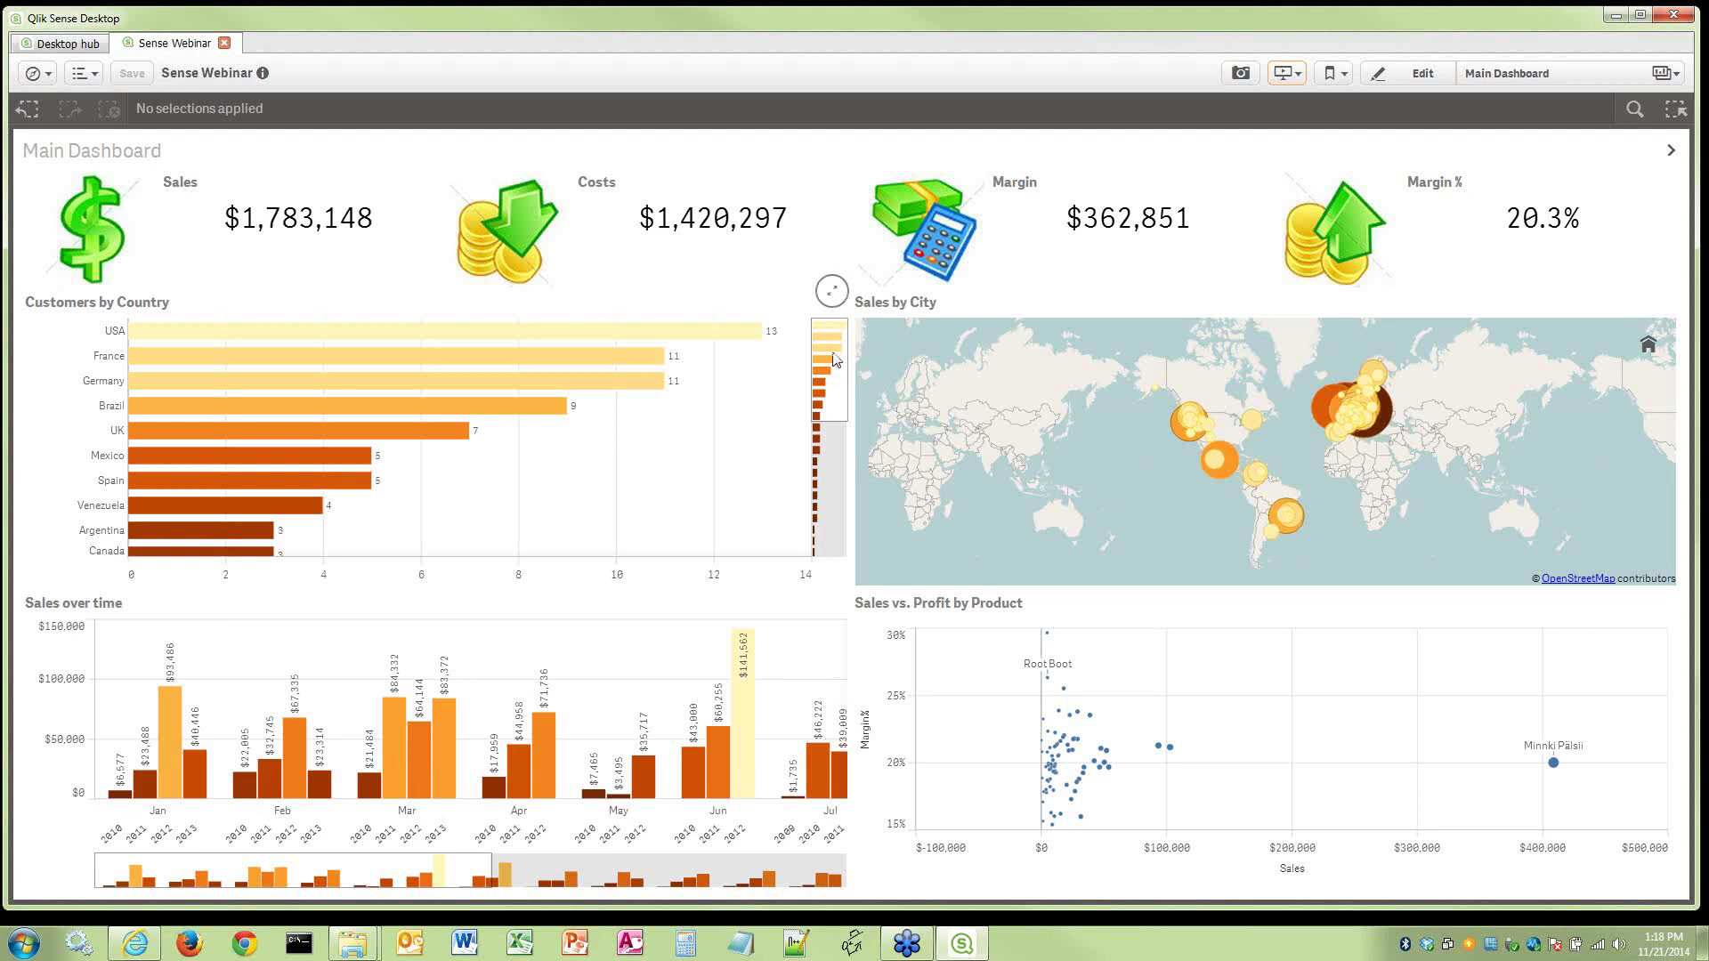
{"action": "mouse_move", "coordinate": [837, 363]}
{"action": "left_mouse_down"}
{"action": "mouse_move", "coordinate": [837, 521]}
{"action": "mouse_move", "coordinate": [835, 347]}
{"action": "left_mouse_up"}
{"action": "mouse_move", "coordinate": [746, 676]}
{"action": "left_click", "coordinate": [835, 534]}
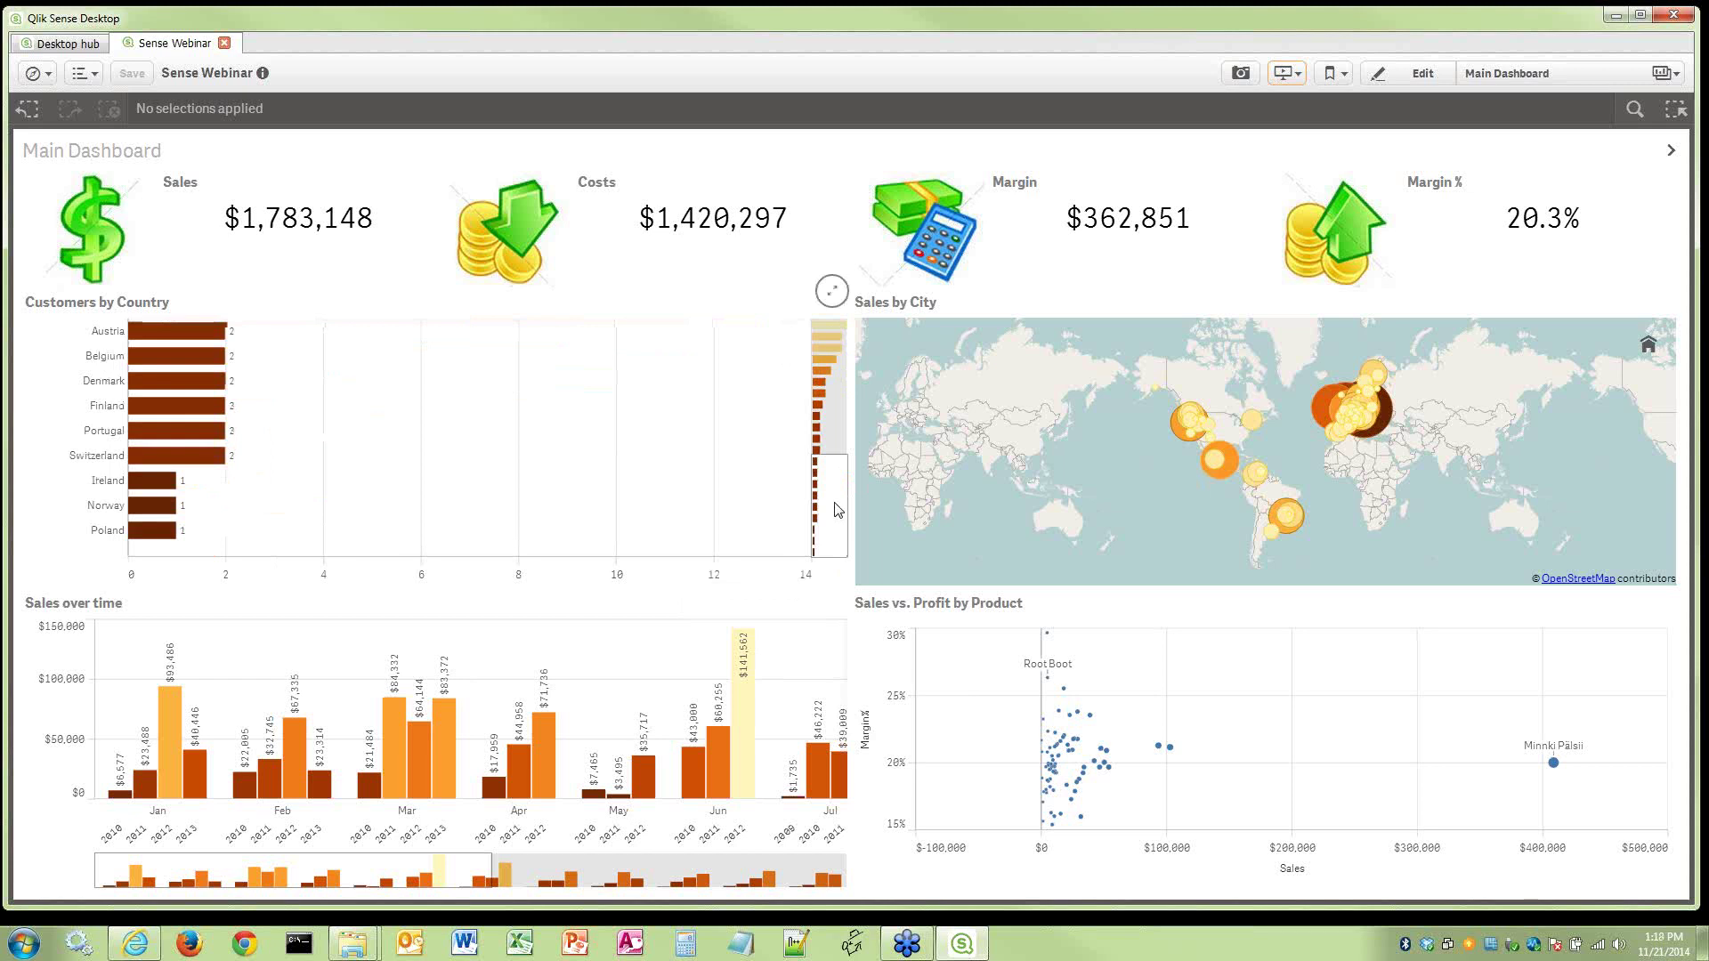
{"action": "left_click_drag", "start_coordinate": [838, 509], "coordinate": [832, 358]}
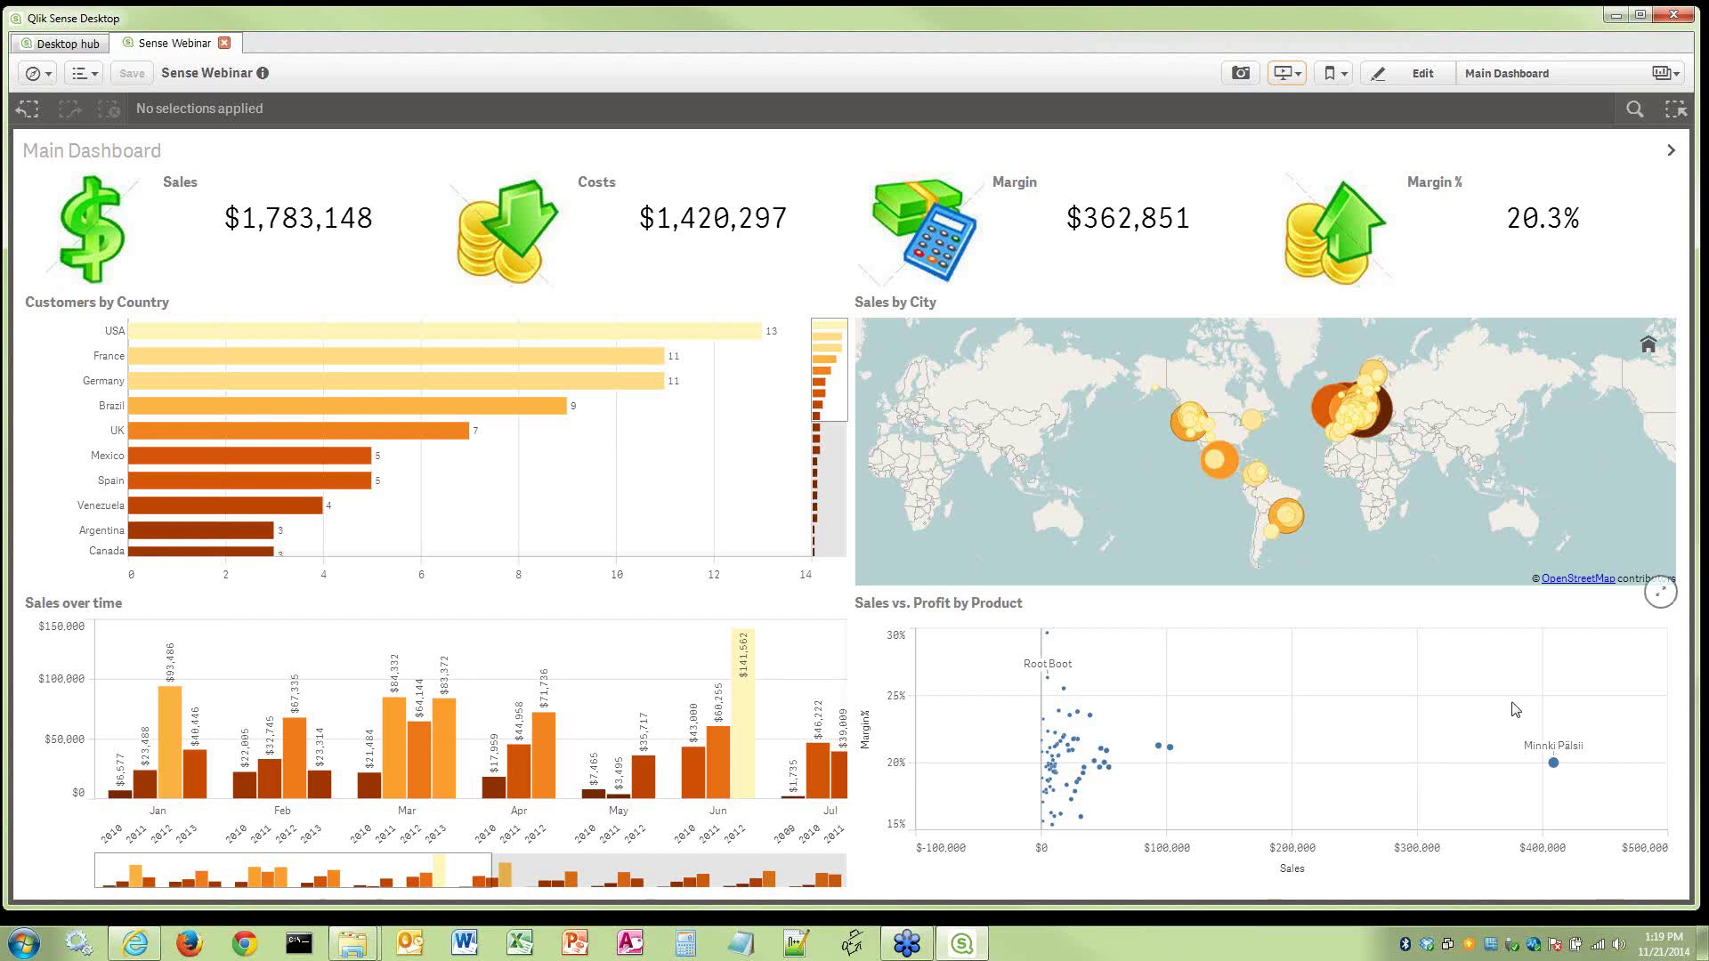
Enlarge the Sales vs. Profit by Product scatter, then pan and zoom into its bubbles
{"action": "left_click", "coordinate": [1662, 594]}
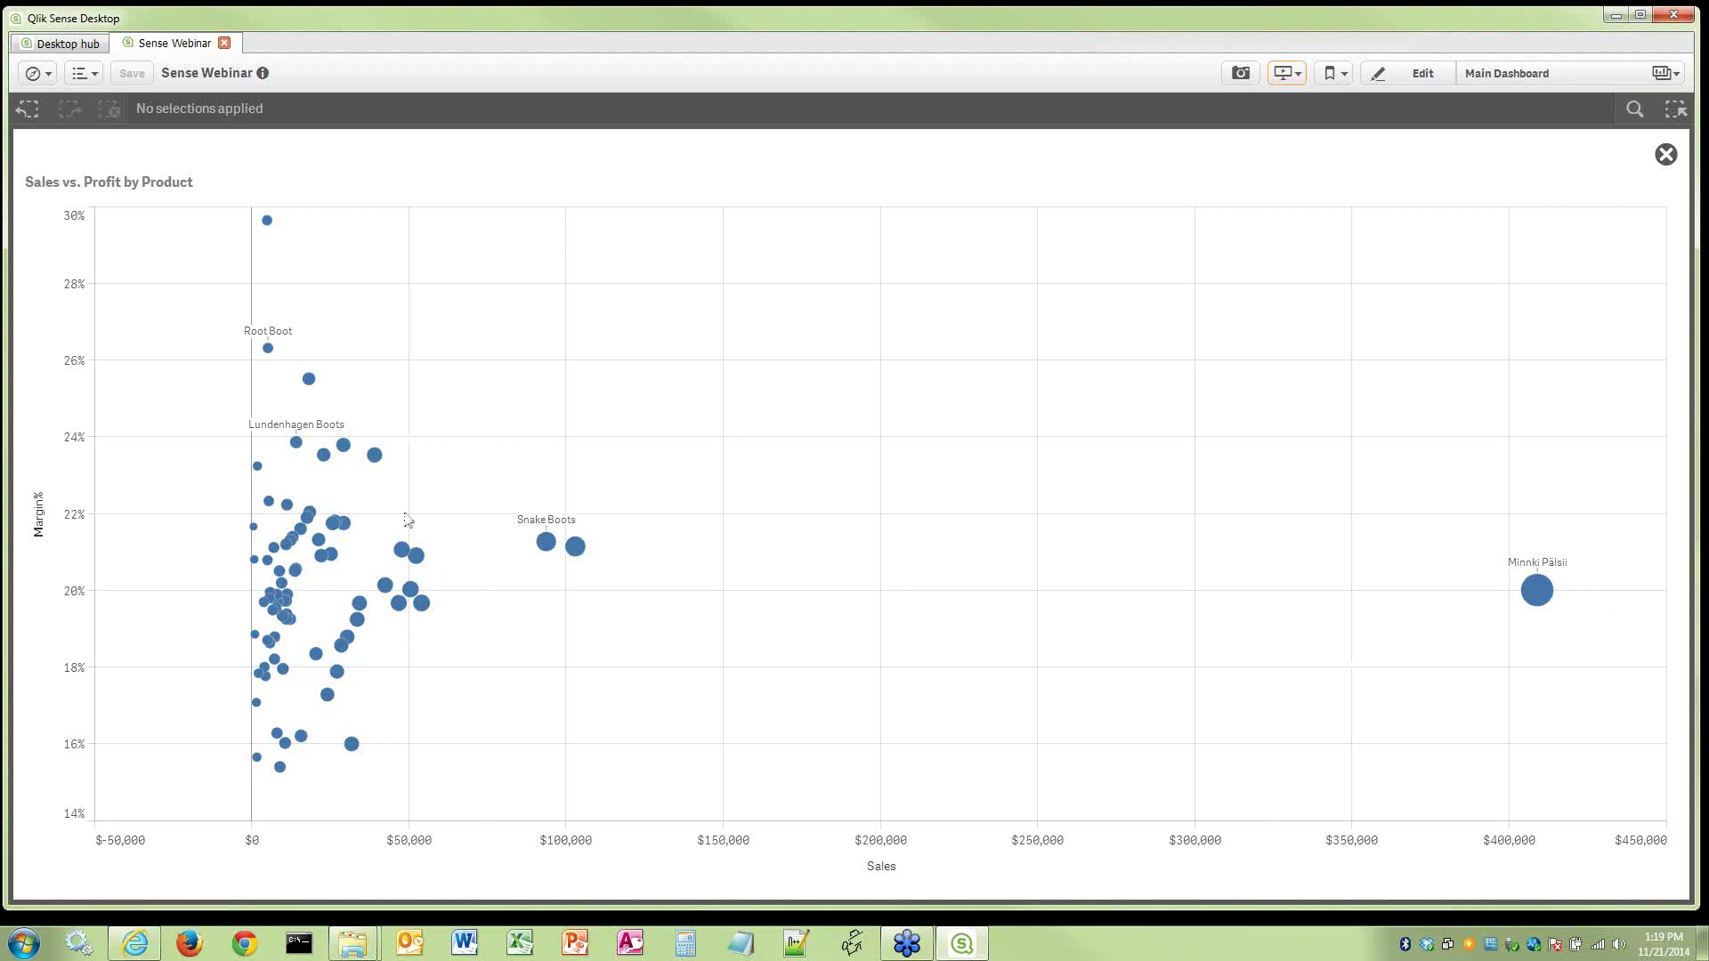
{"action": "left_click_drag", "start_coordinate": [386, 521], "coordinate": [811, 471]}
{"action": "scroll", "coordinate": [808, 458], "scroll_direction": "up", "scroll_amount": 1}
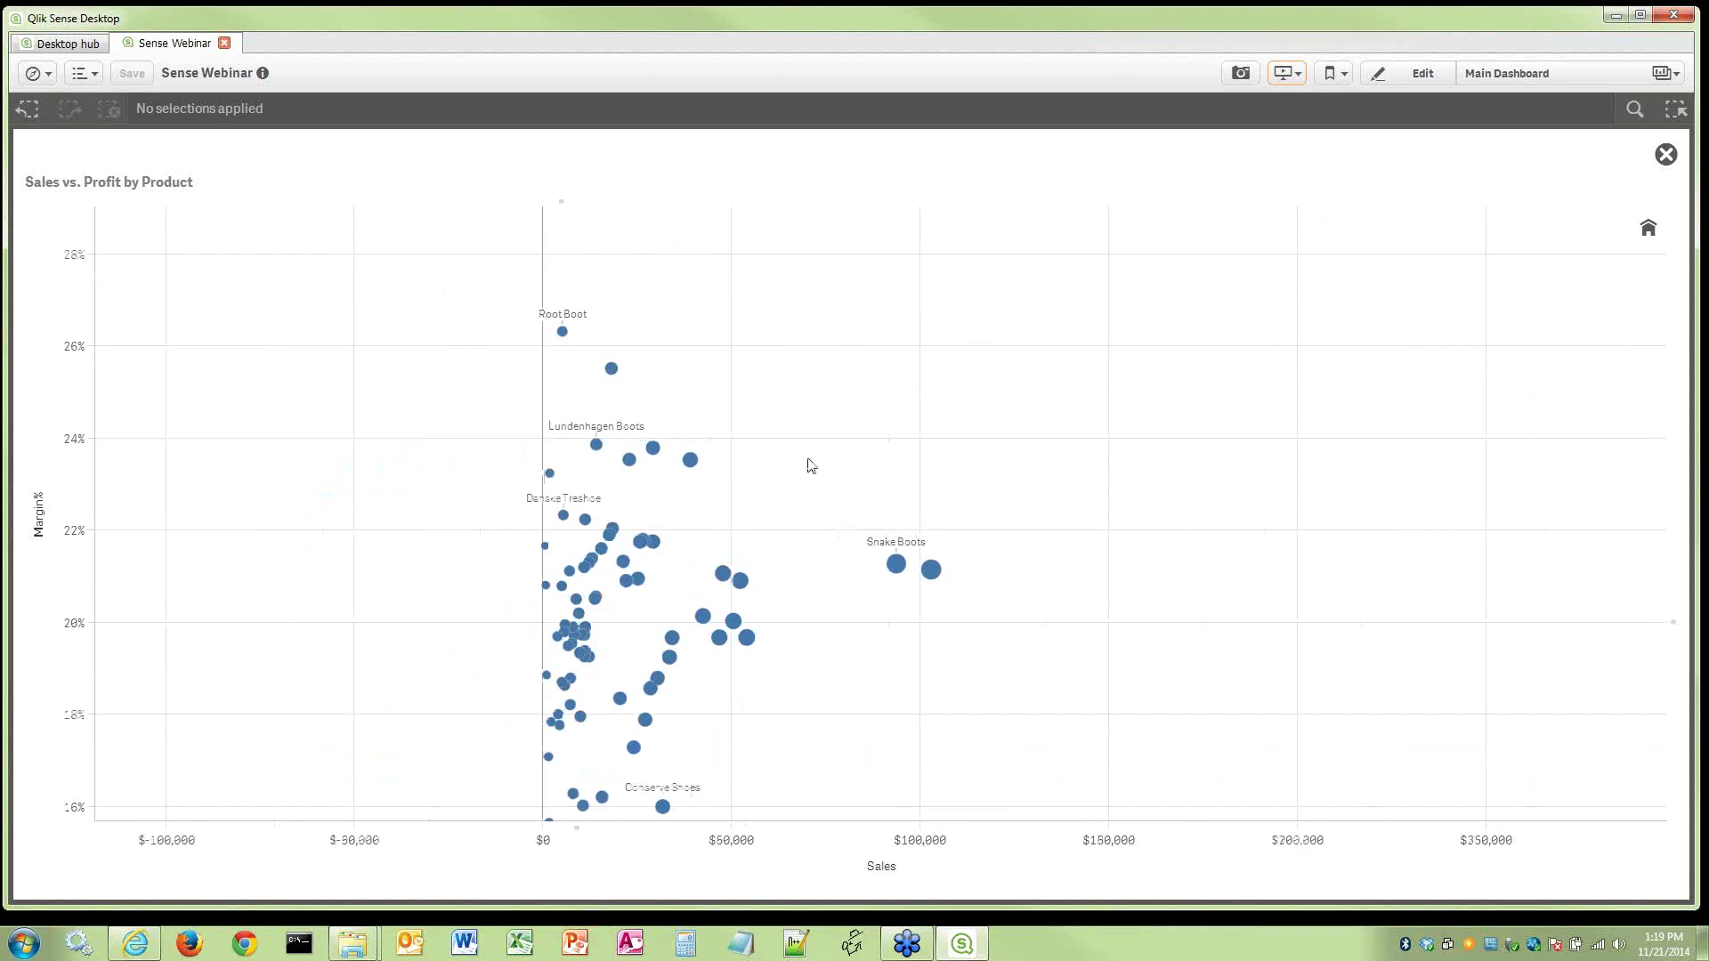
{"action": "scroll", "coordinate": [807, 446], "scroll_direction": "up", "scroll_amount": 1}
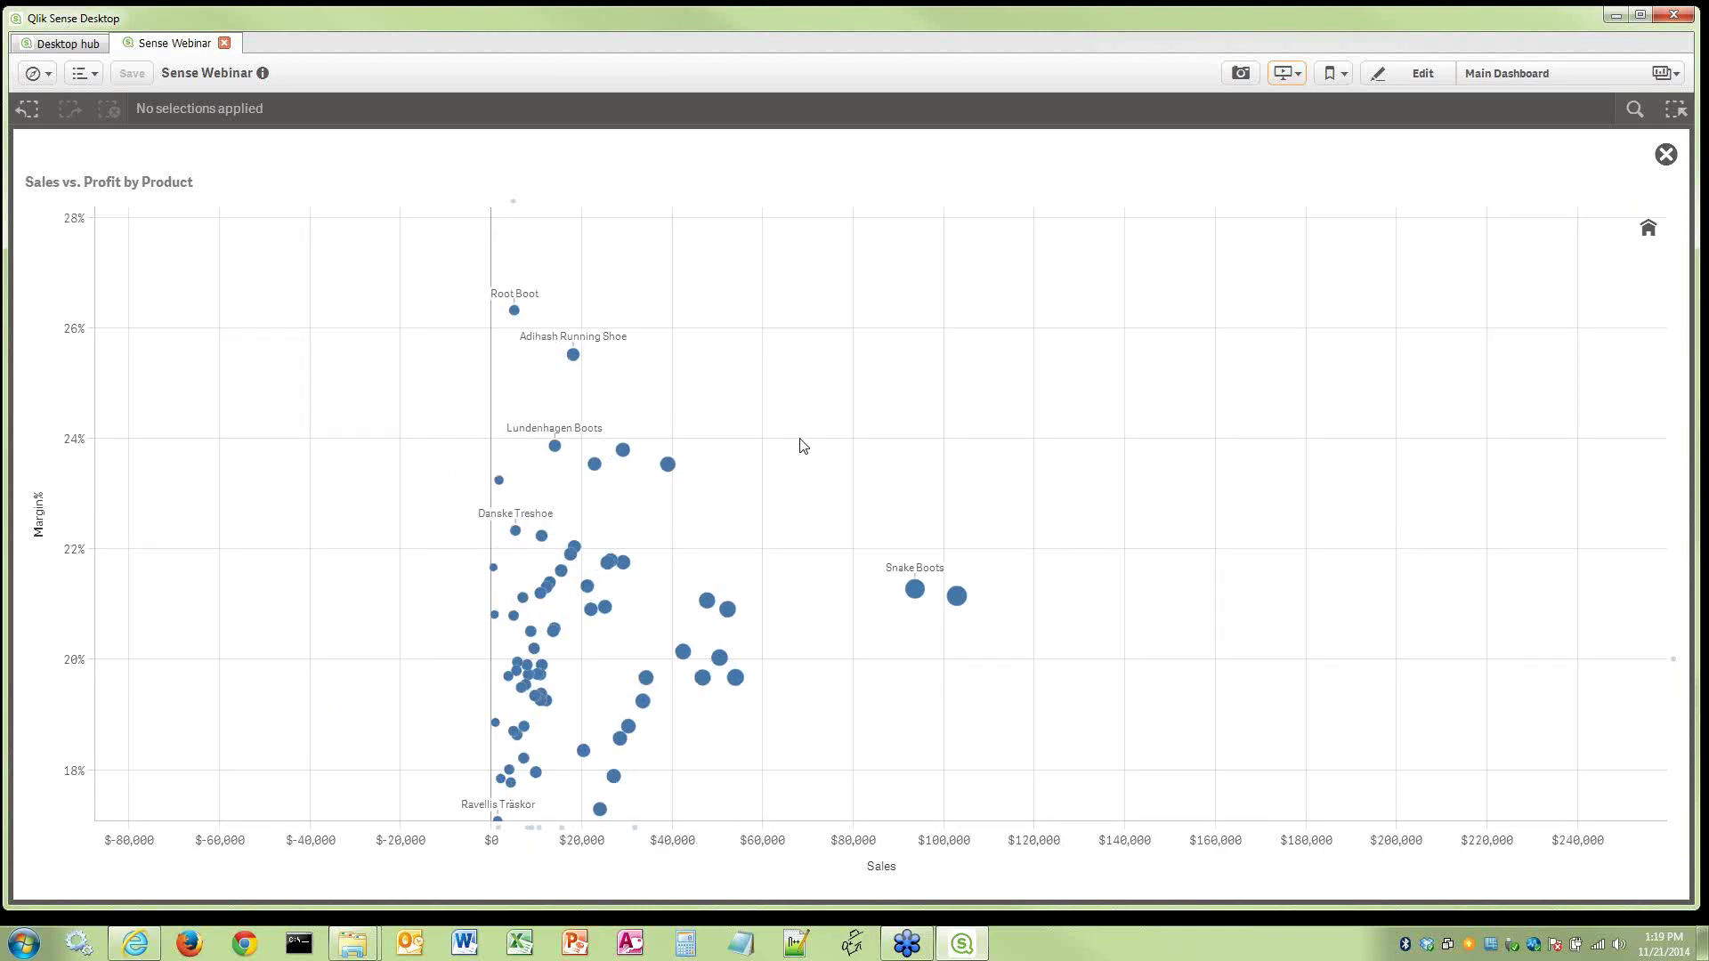
{"action": "scroll", "coordinate": [804, 448], "scroll_direction": "up", "scroll_amount": 1}
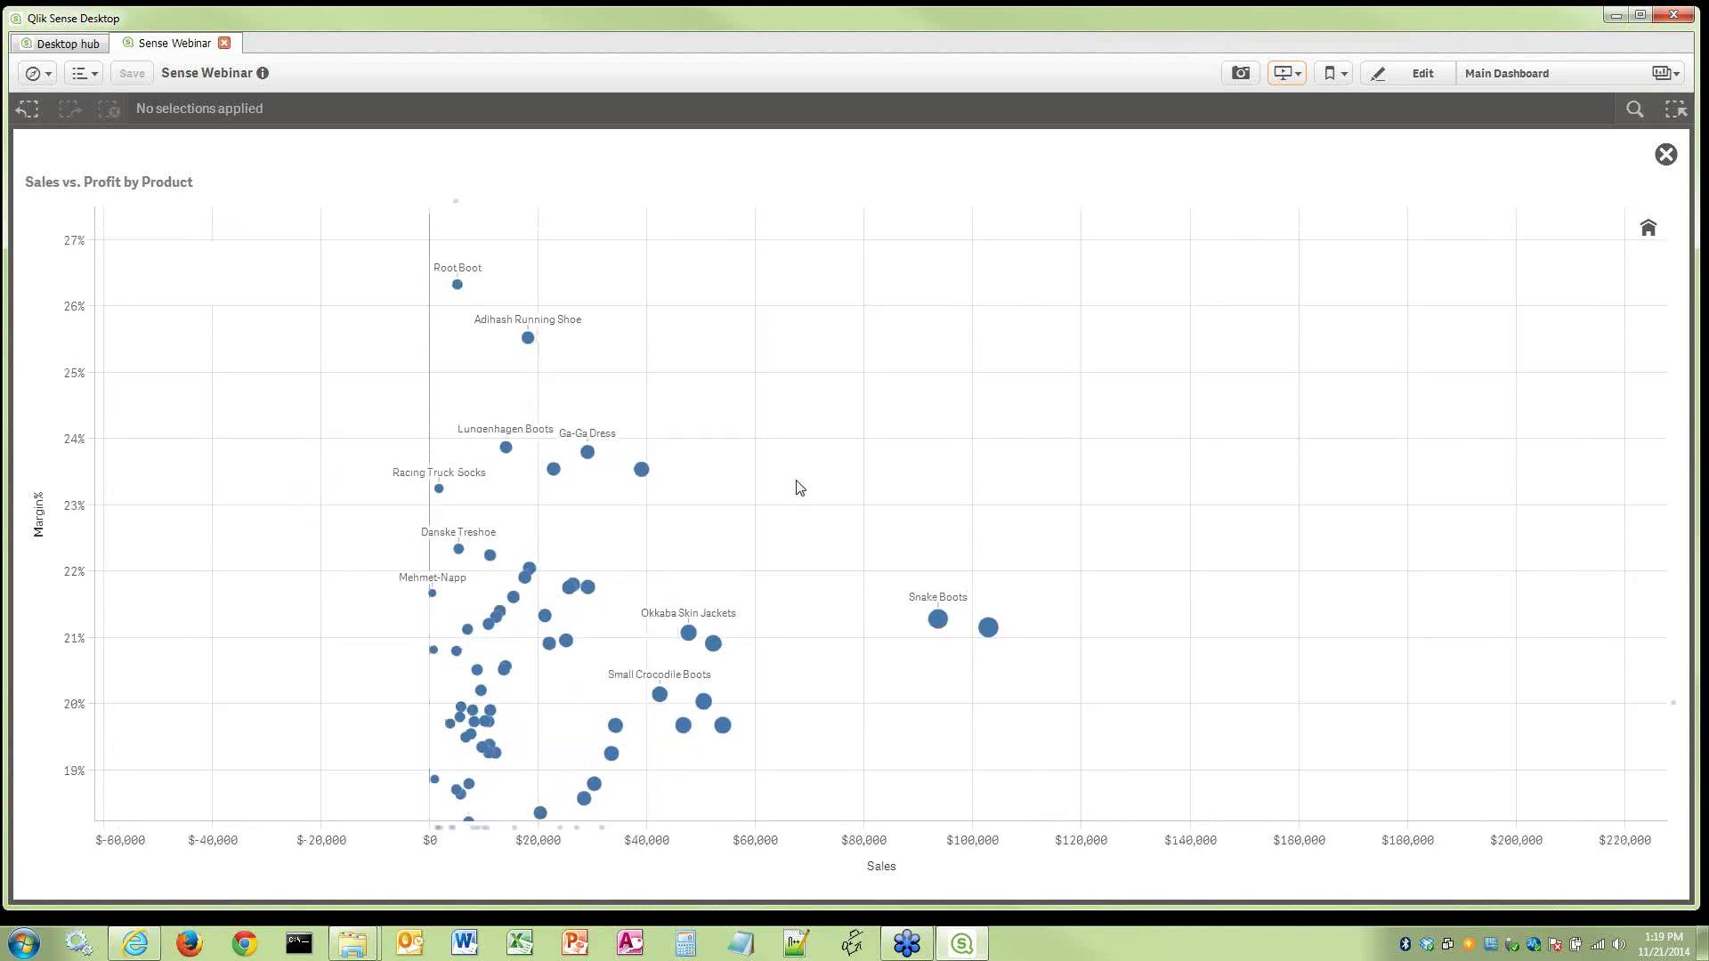
{"action": "scroll", "coordinate": [795, 496], "scroll_direction": "up", "scroll_amount": 1}
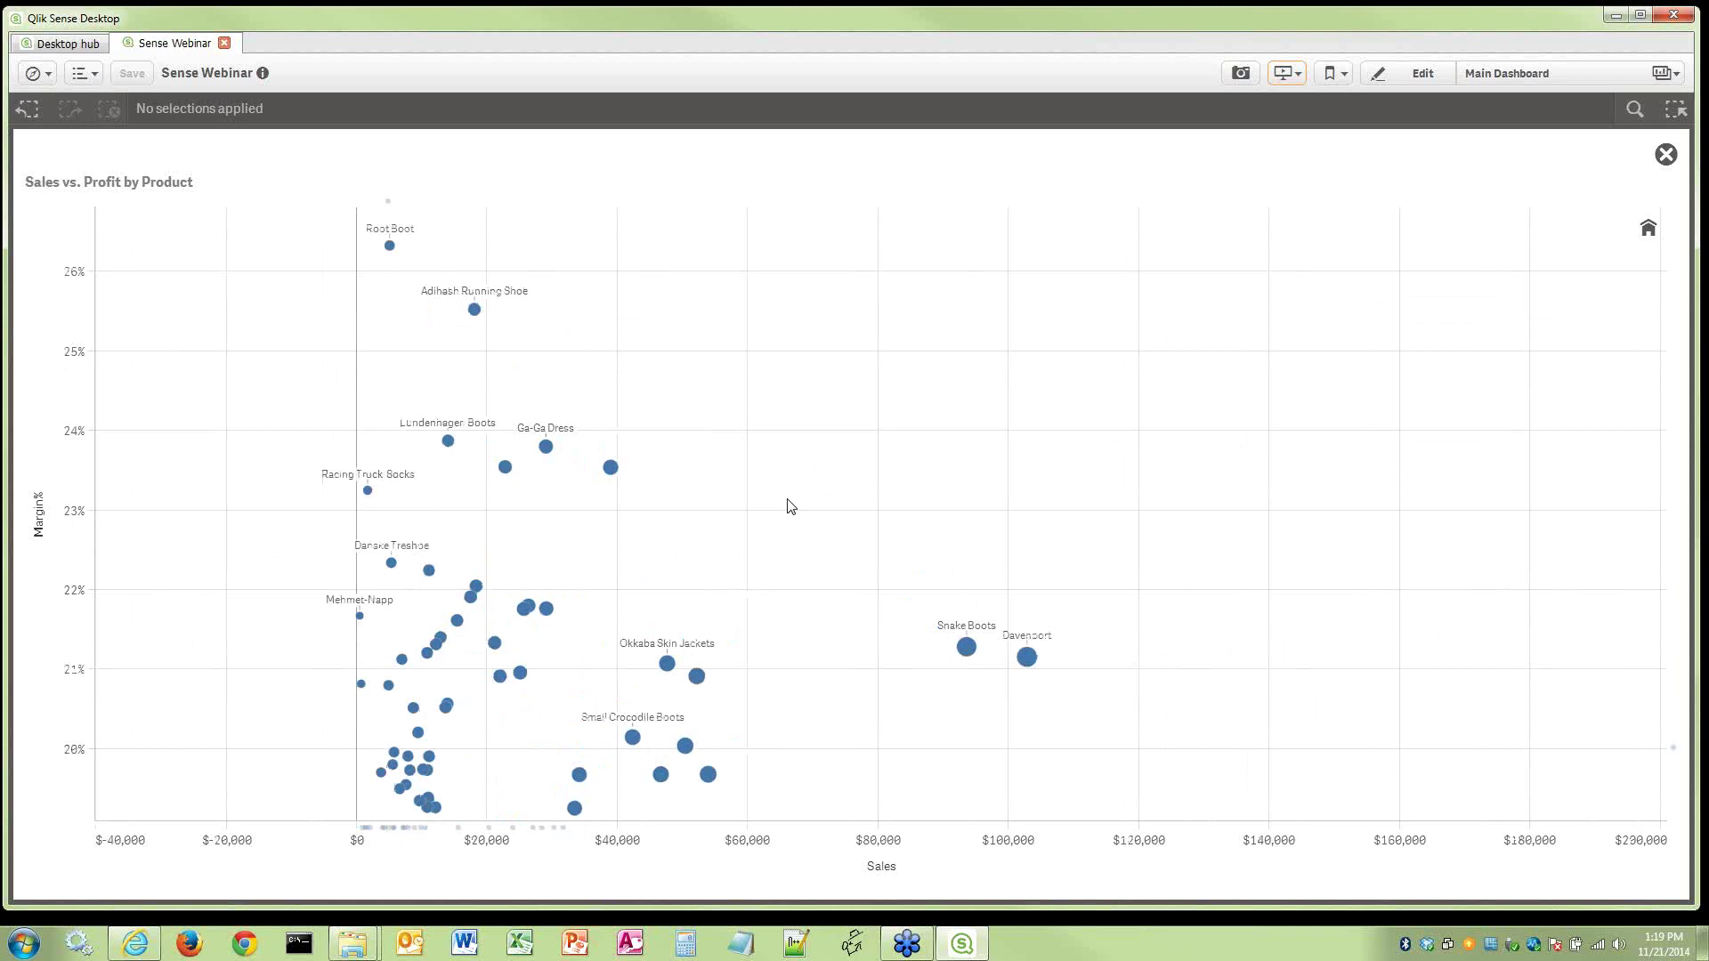
{"action": "scroll", "coordinate": [713, 521], "scroll_direction": "up", "scroll_amount": 1}
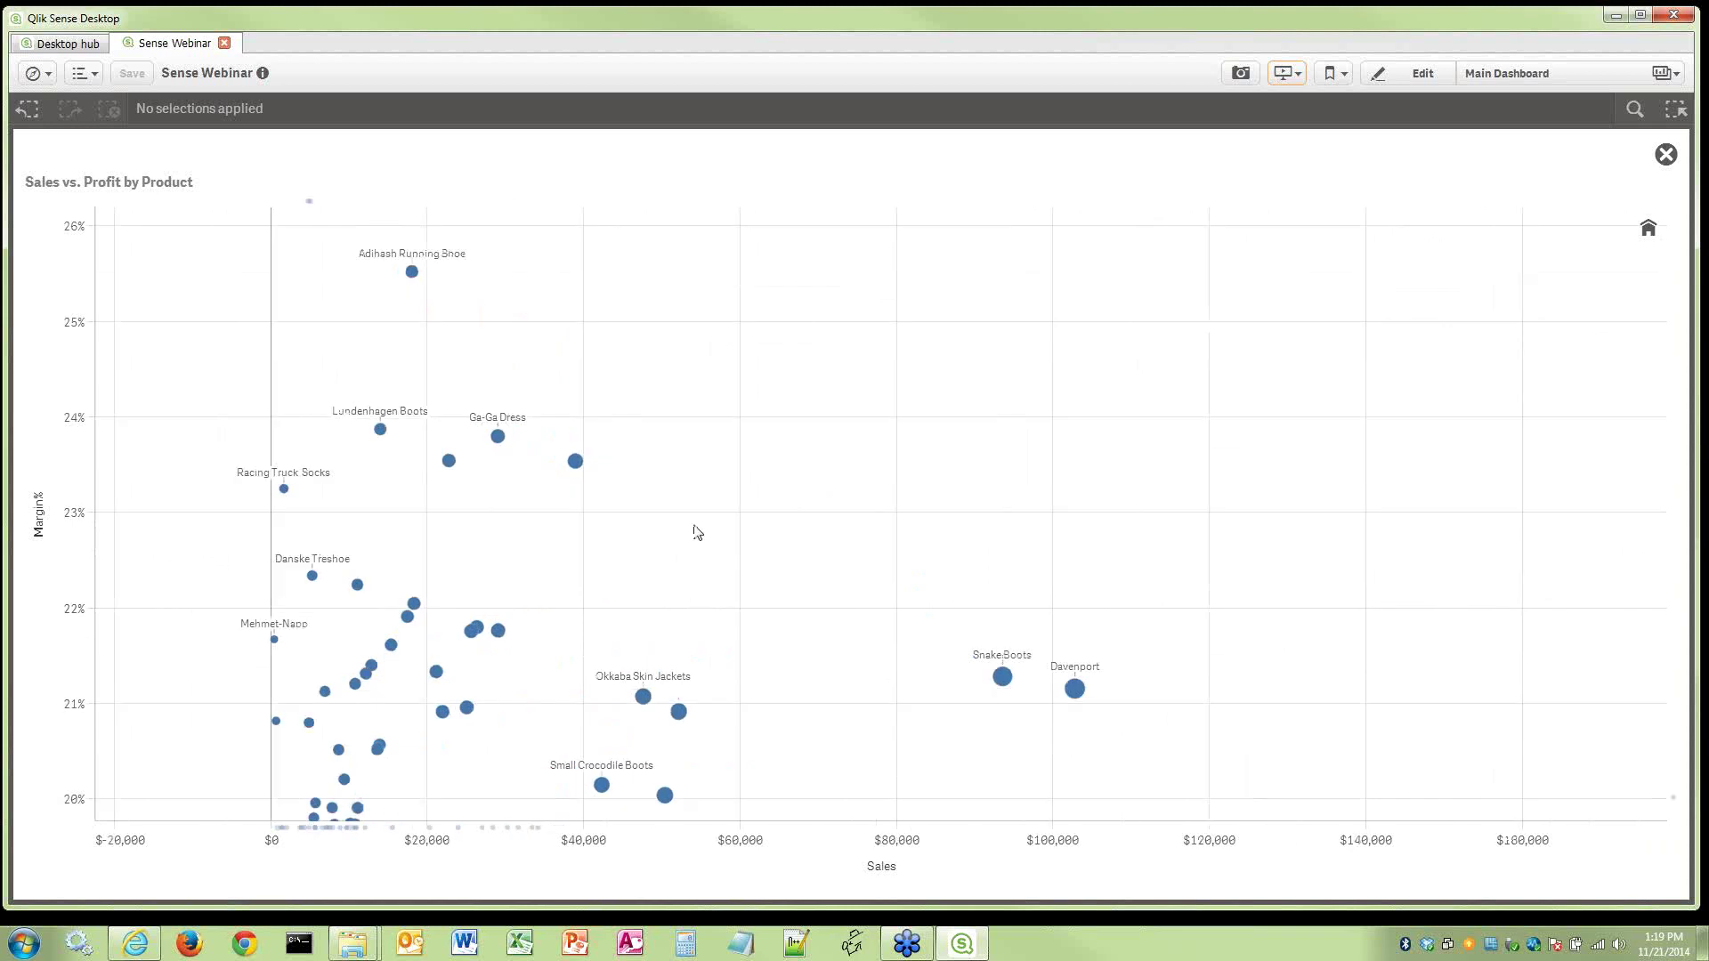
{"action": "scroll", "coordinate": [659, 529], "scroll_direction": "up", "scroll_amount": 1}
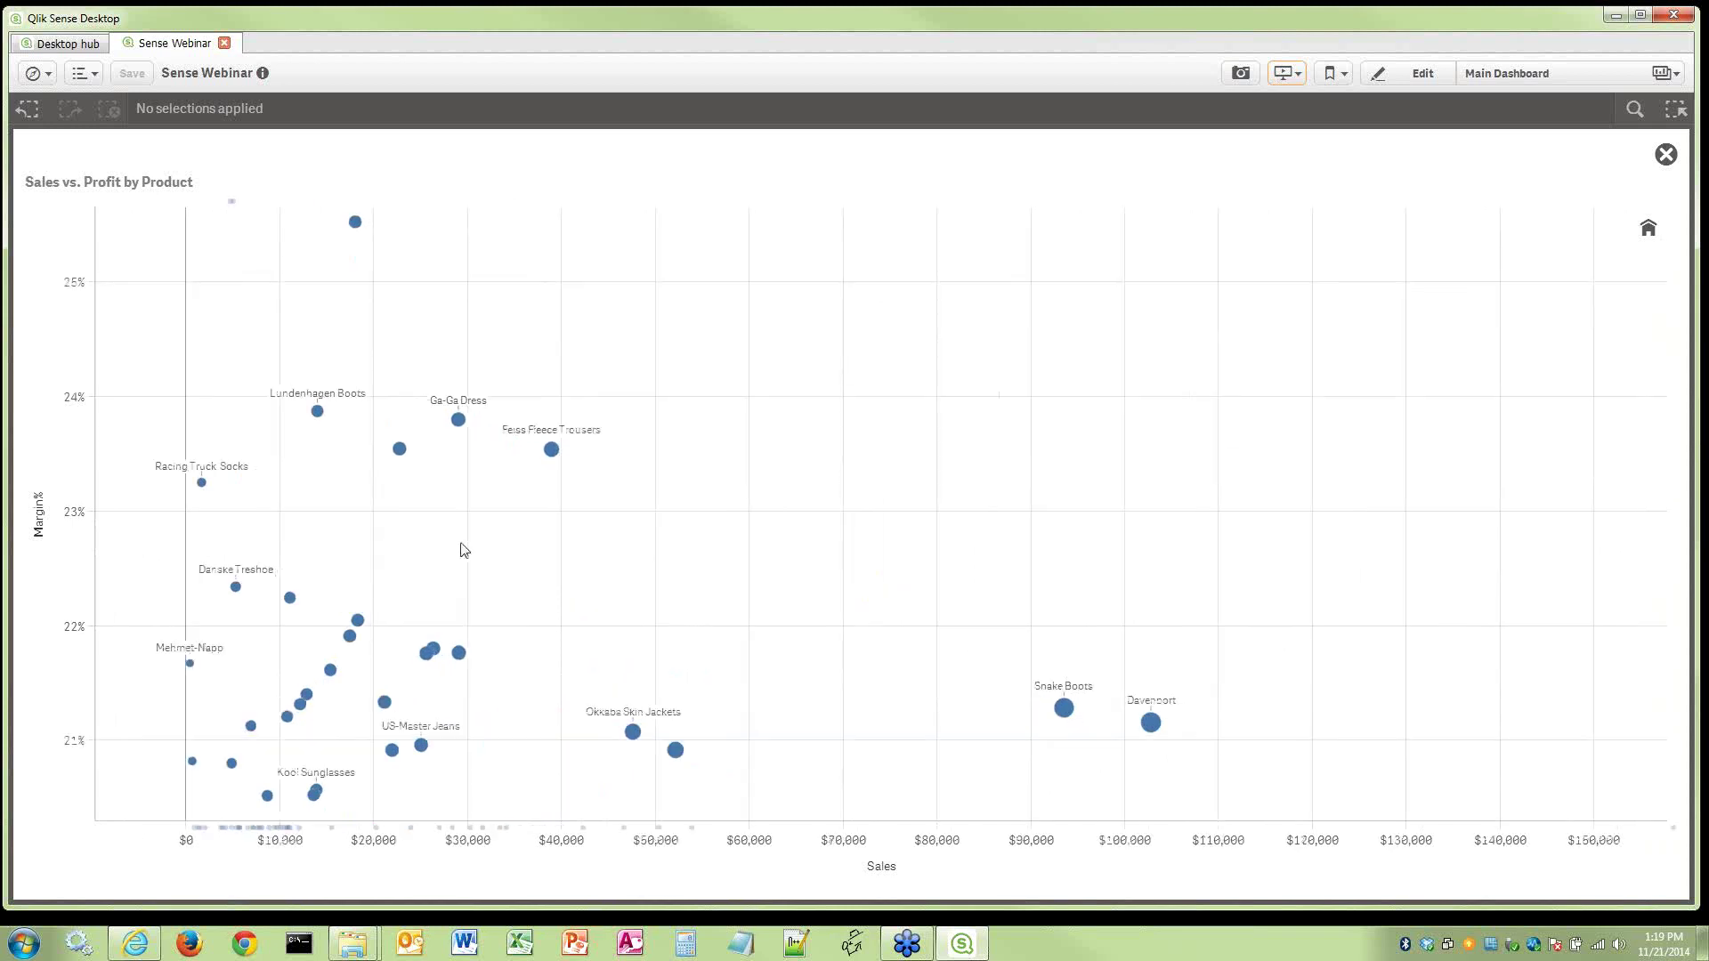
{"action": "left_click_drag", "start_coordinate": [463, 550], "coordinate": [635, 522]}
Zoom in further, reset the scatter's zoom, and exit back to the Main Dashboard
{"action": "scroll", "coordinate": [654, 515], "scroll_direction": "up", "scroll_amount": 1}
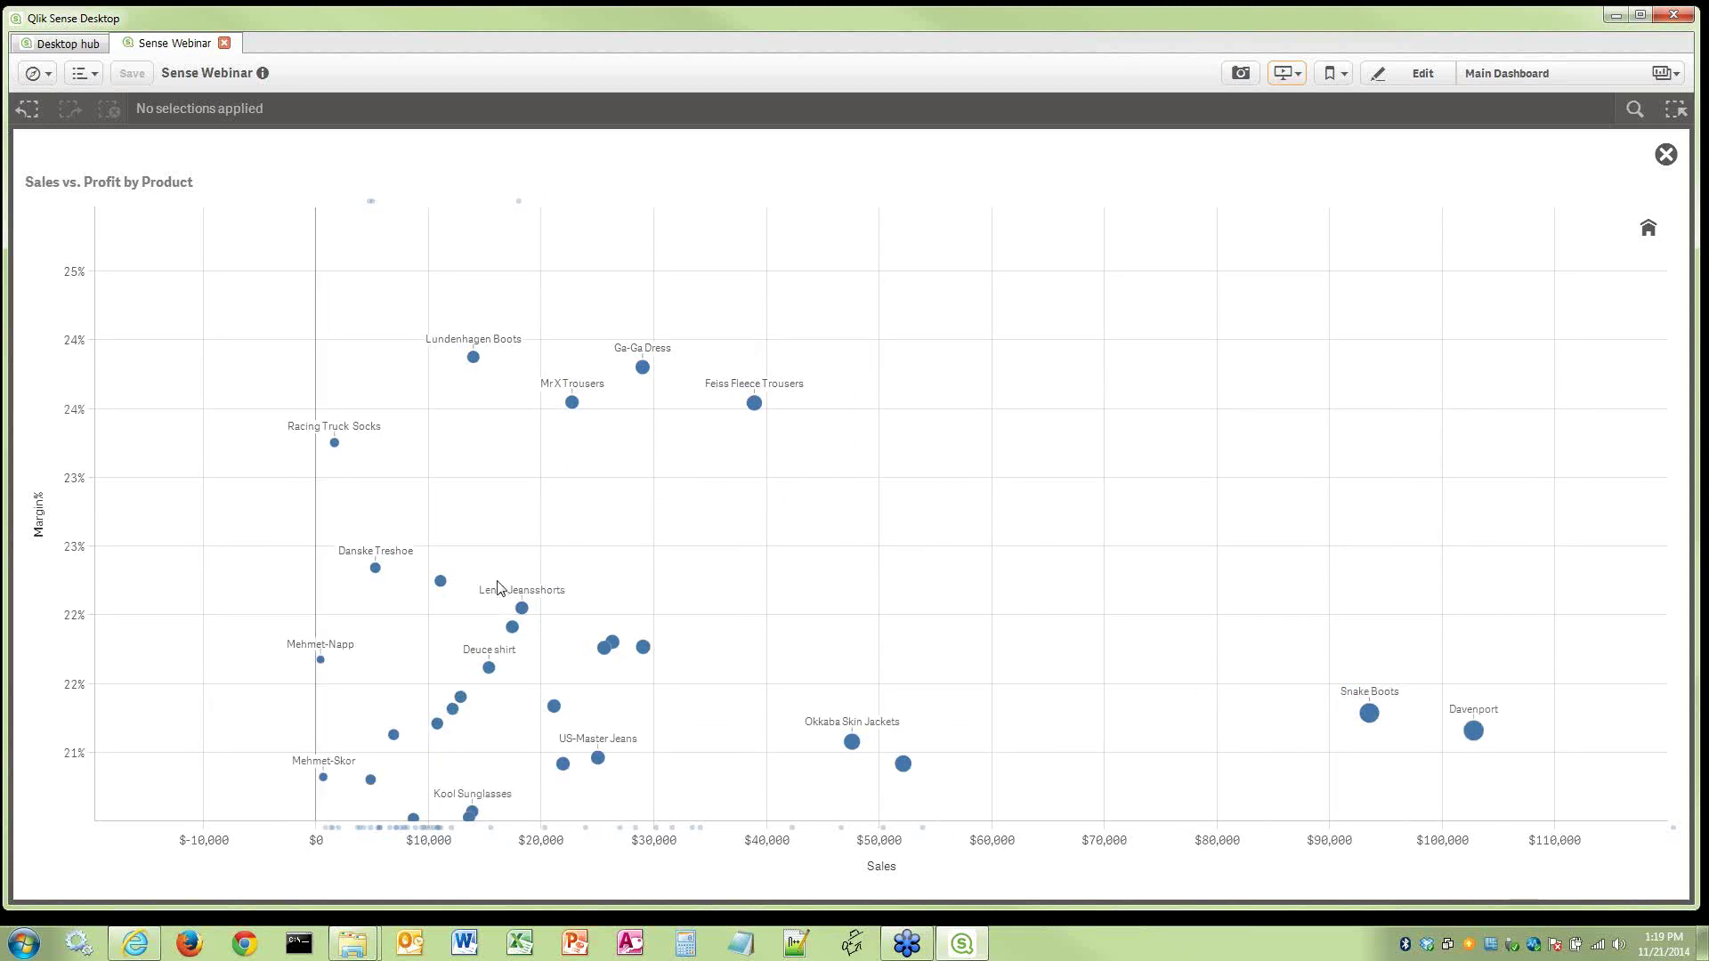
{"action": "scroll", "coordinate": [940, 608], "scroll_direction": "up", "scroll_amount": 1}
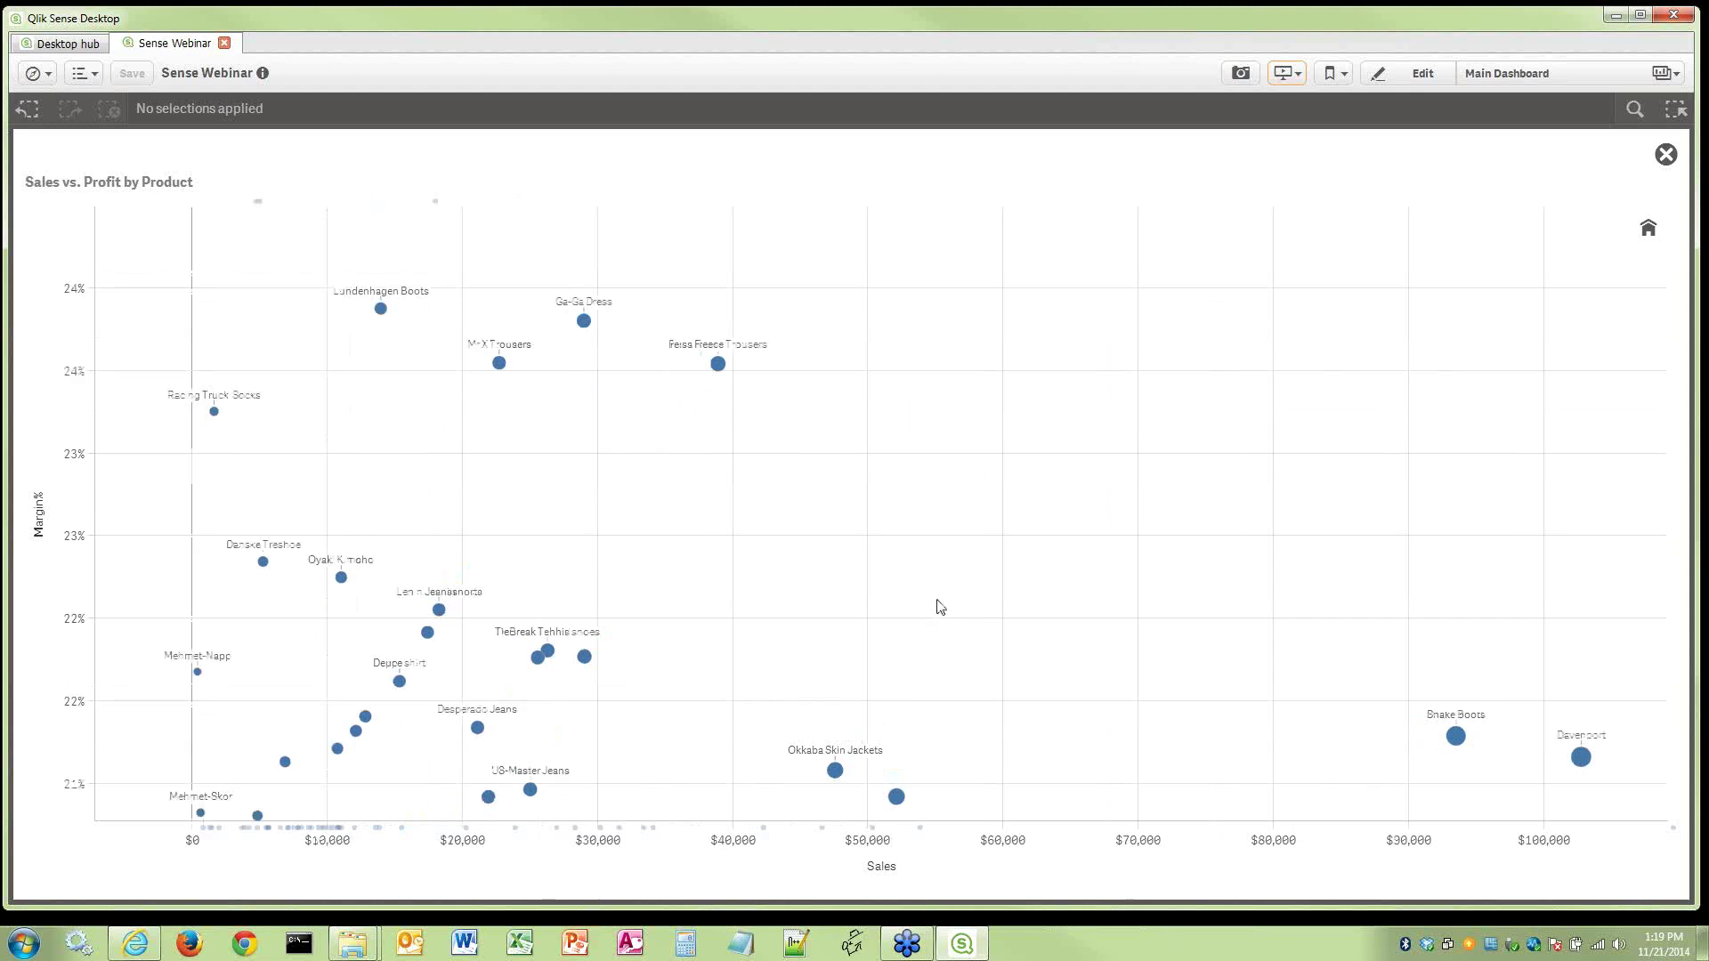
{"action": "scroll", "coordinate": [979, 601], "scroll_direction": "up", "scroll_amount": 1}
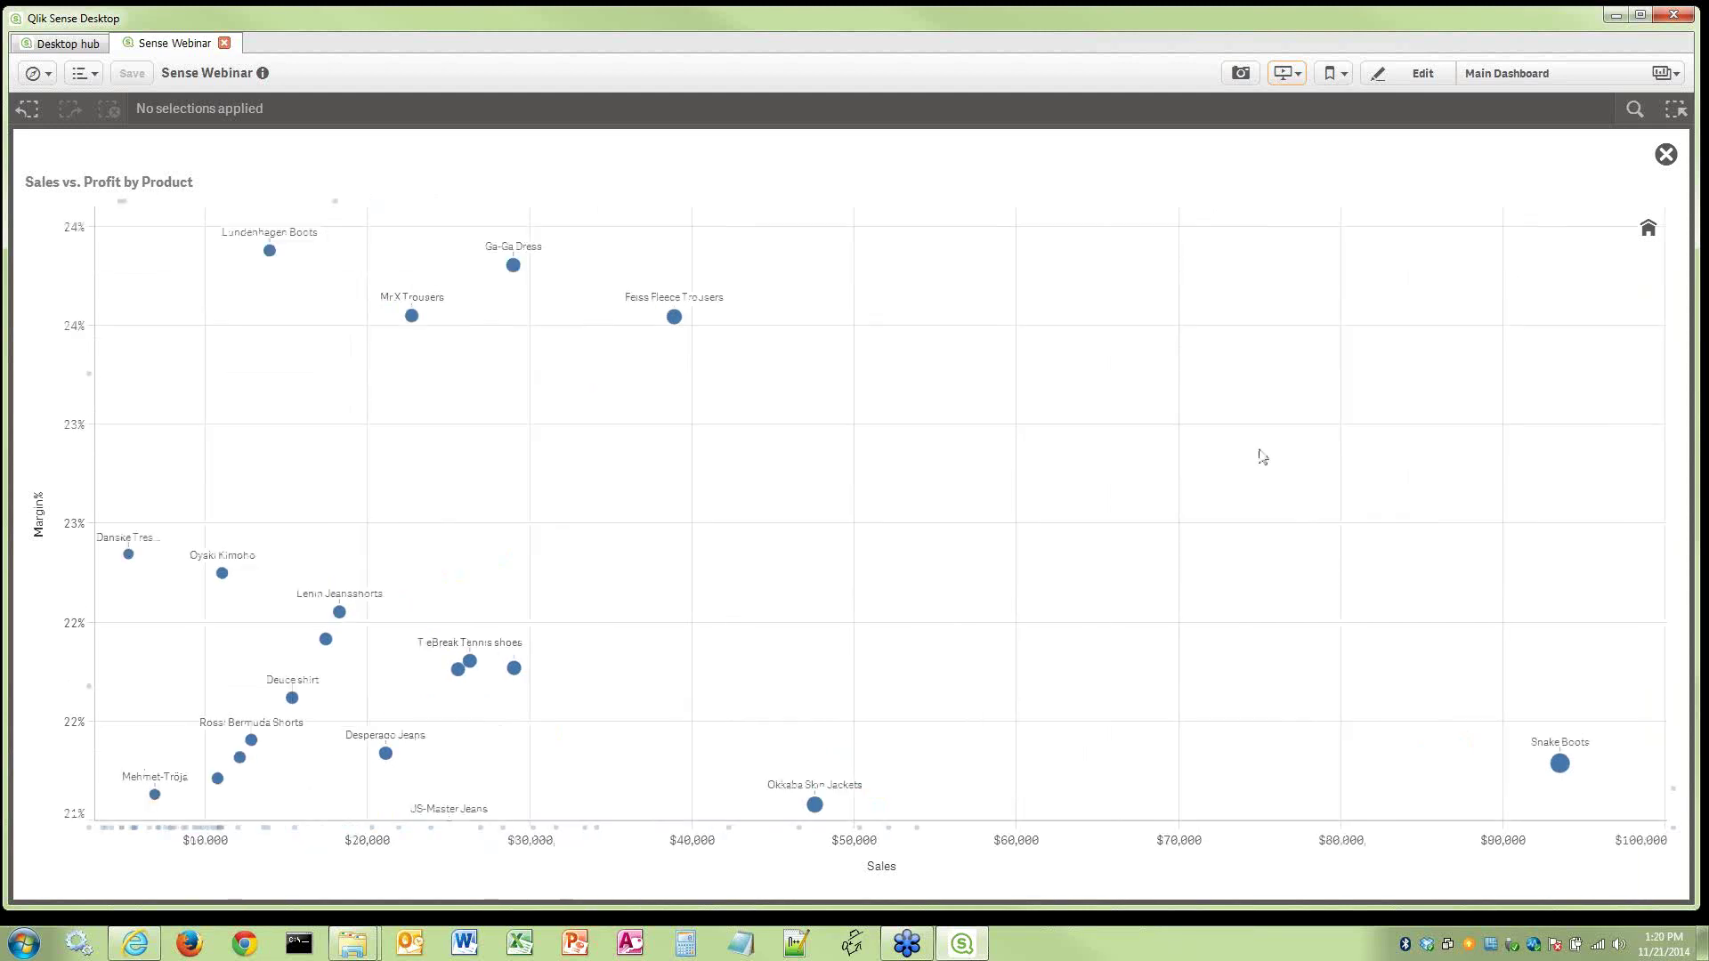
{"action": "left_click", "coordinate": [1647, 230]}
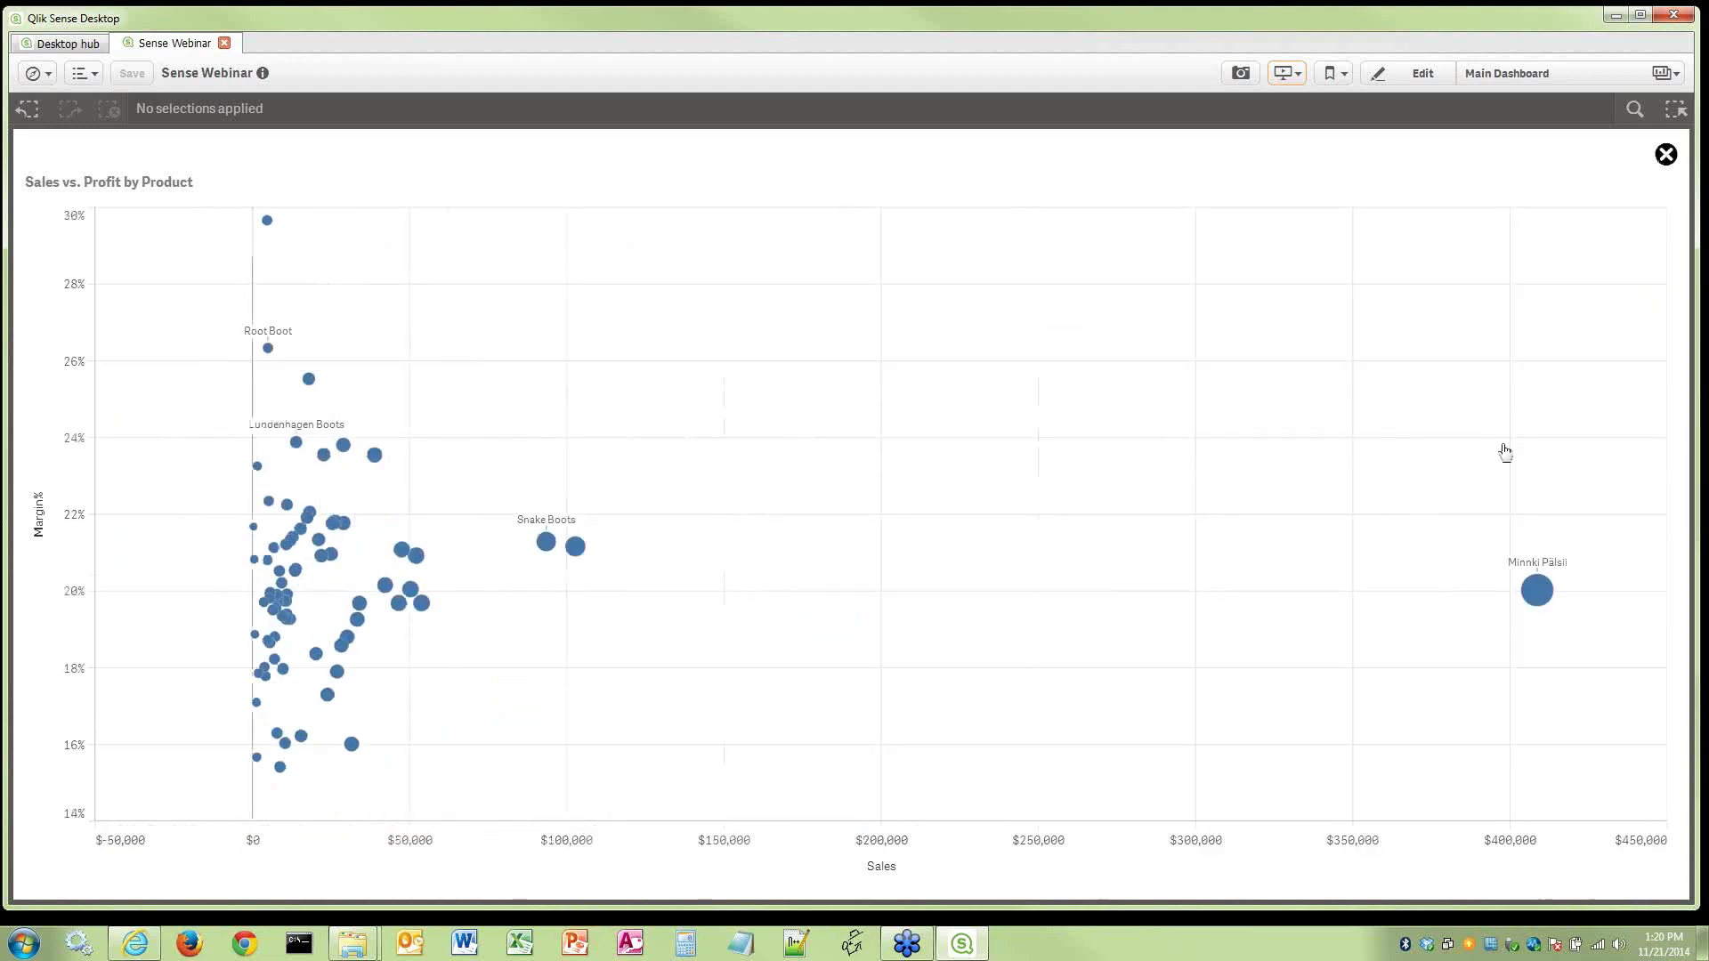
{"action": "key", "text": "Escape"}
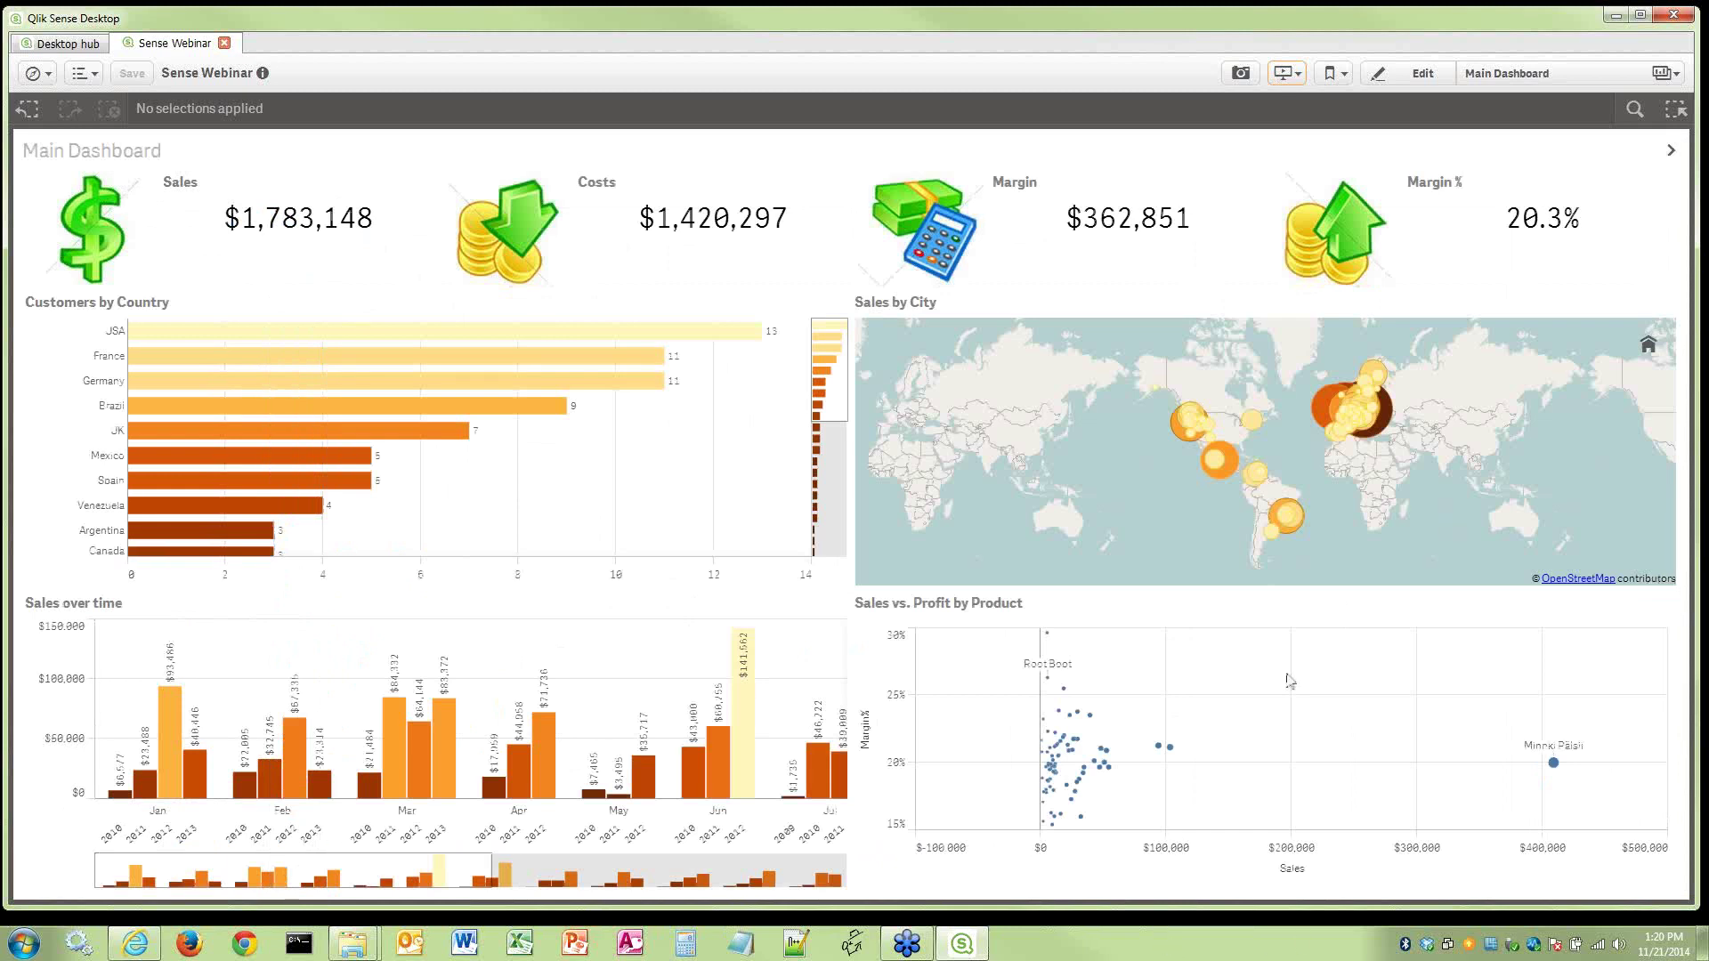
Lasso-select Snake Boots and Minnki Pälsii in the scatter chart, confirm, then clear the selection
{"action": "left_click", "coordinate": [1292, 706]}
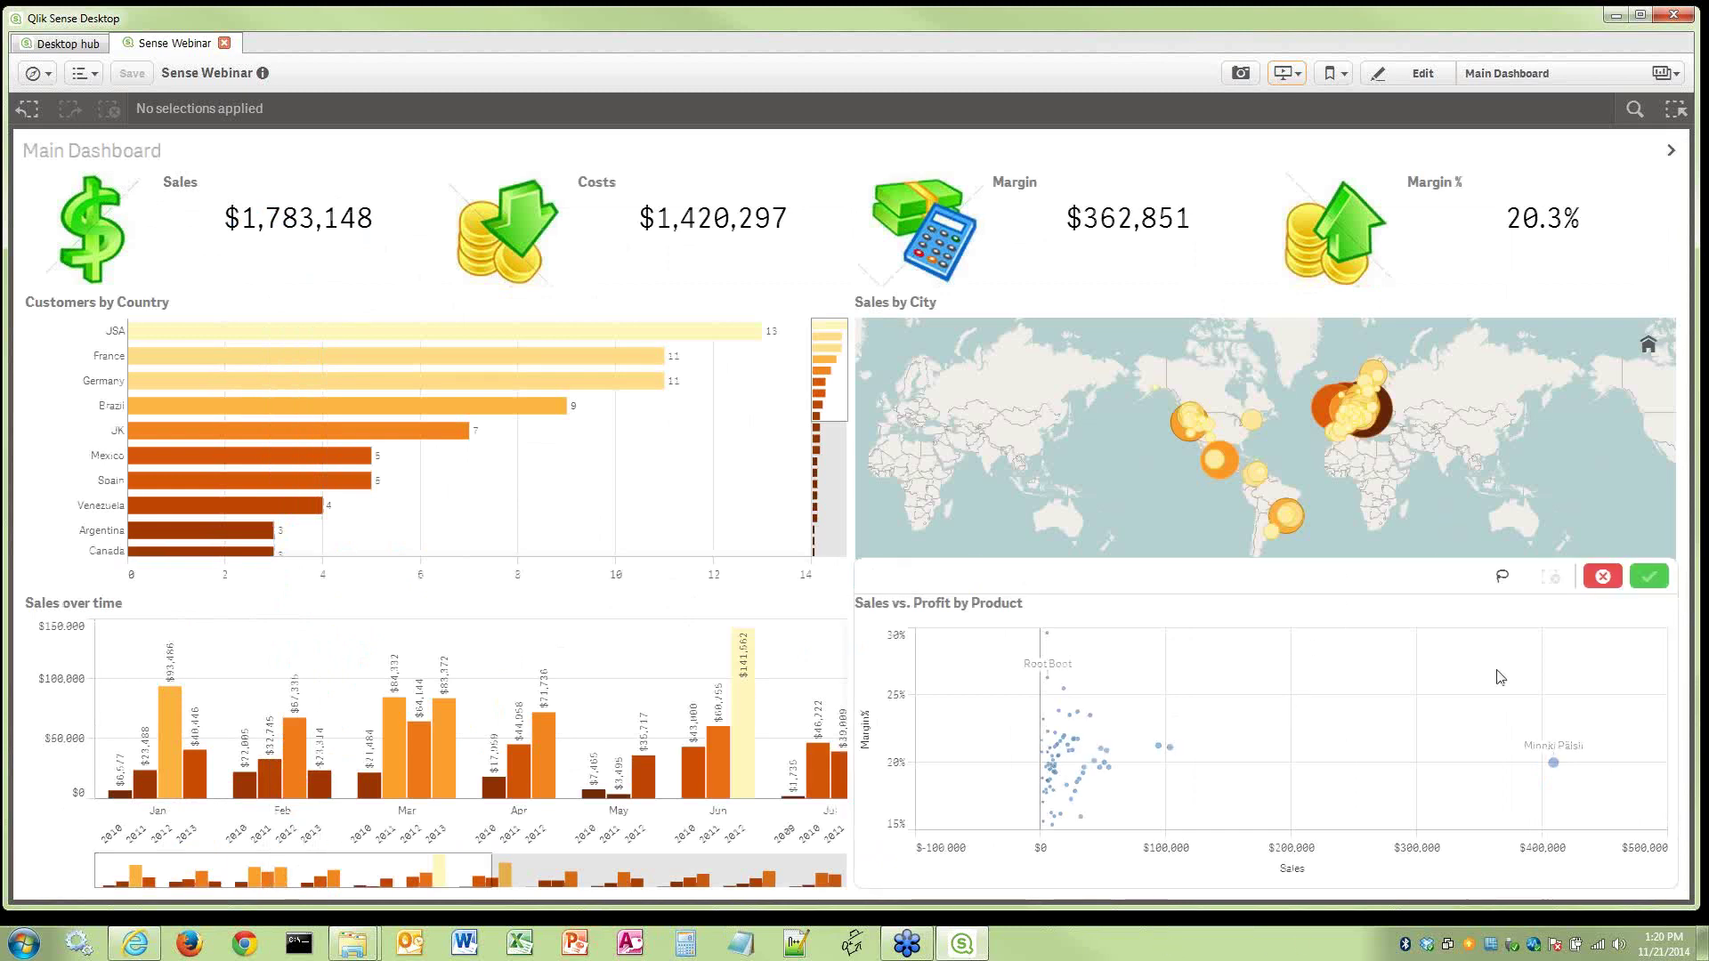
{"action": "left_click", "coordinate": [1503, 577]}
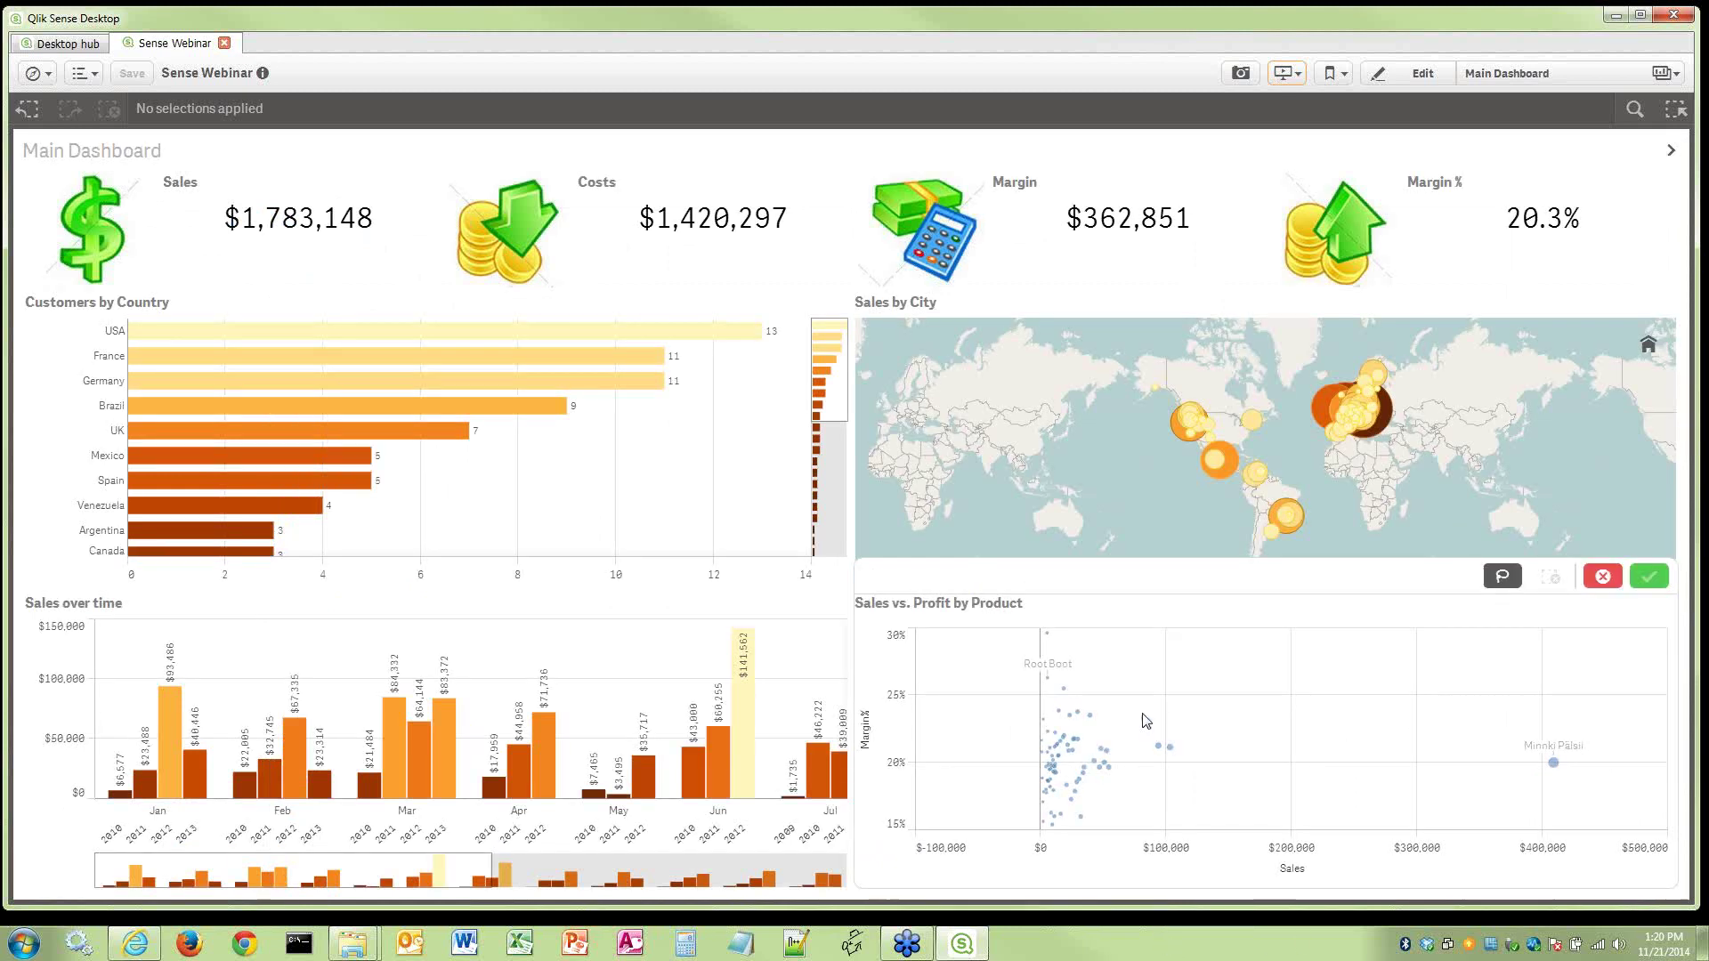
{"action": "mouse_move", "coordinate": [1166, 700]}
{"action": "left_mouse_down"}
{"action": "mouse_move", "coordinate": [1150, 743]}
{"action": "mouse_move", "coordinate": [1217, 791]}
{"action": "mouse_move", "coordinate": [1388, 811]}
{"action": "mouse_move", "coordinate": [1574, 801]}
{"action": "mouse_move", "coordinate": [1603, 765]}
{"action": "mouse_move", "coordinate": [1476, 685]}
{"action": "mouse_move", "coordinate": [1167, 706]}
{"action": "left_mouse_up"}
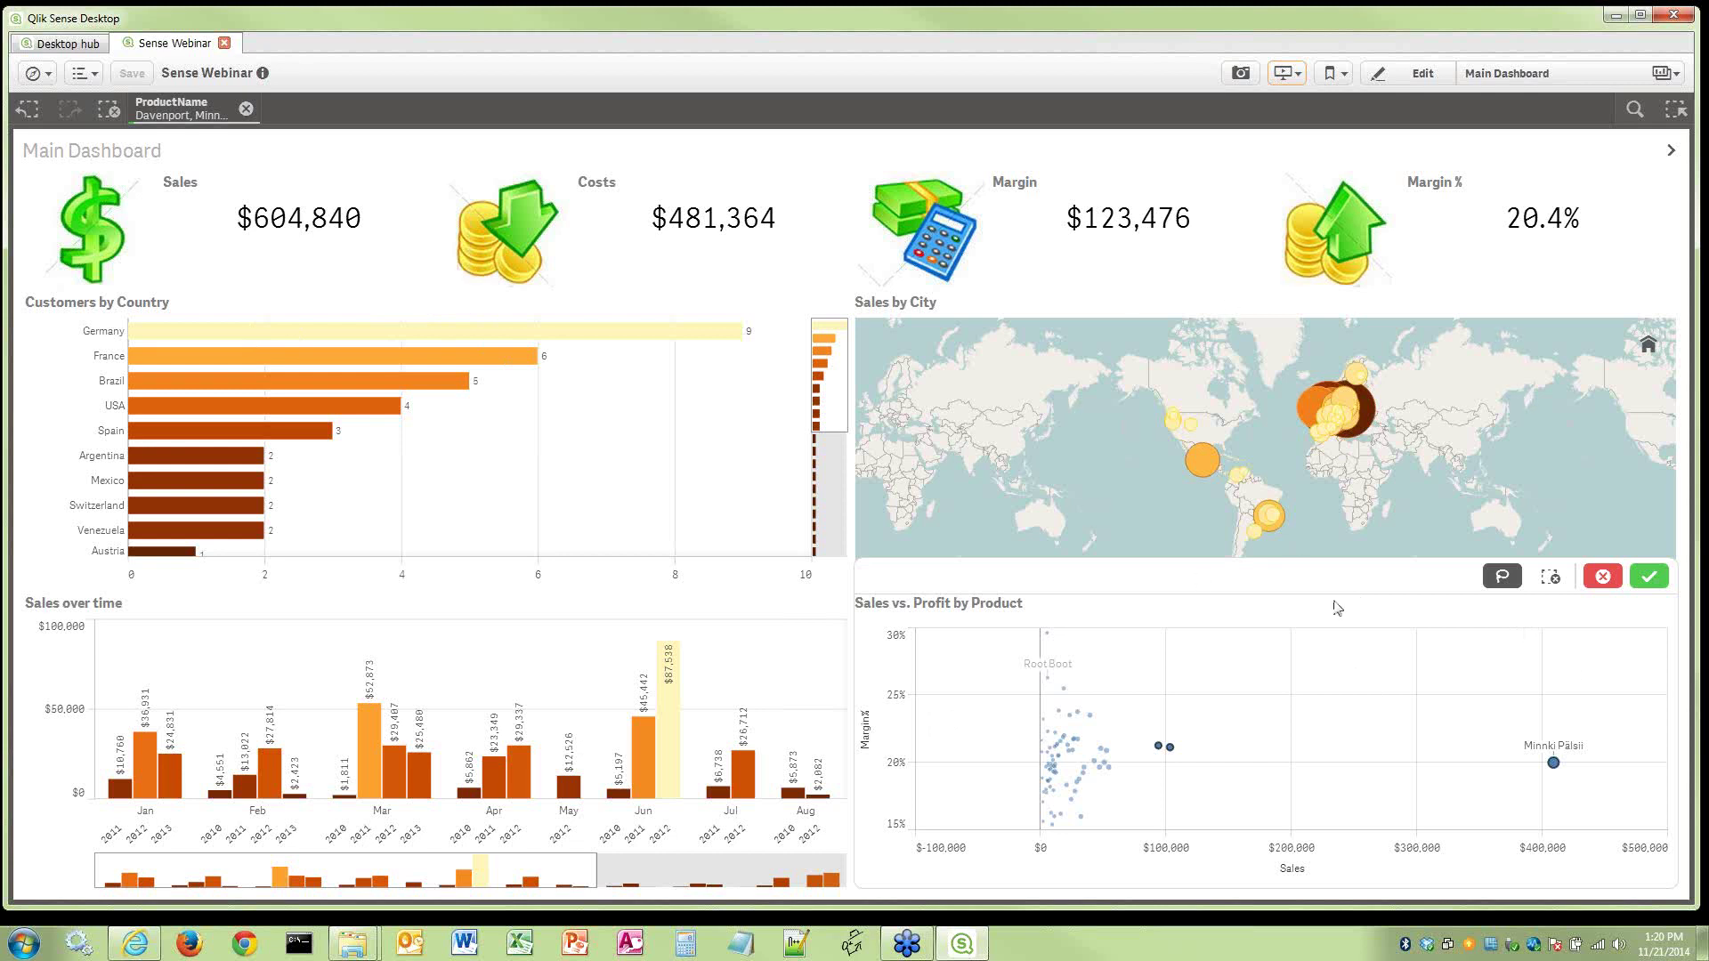
{"action": "left_click", "coordinate": [1649, 576]}
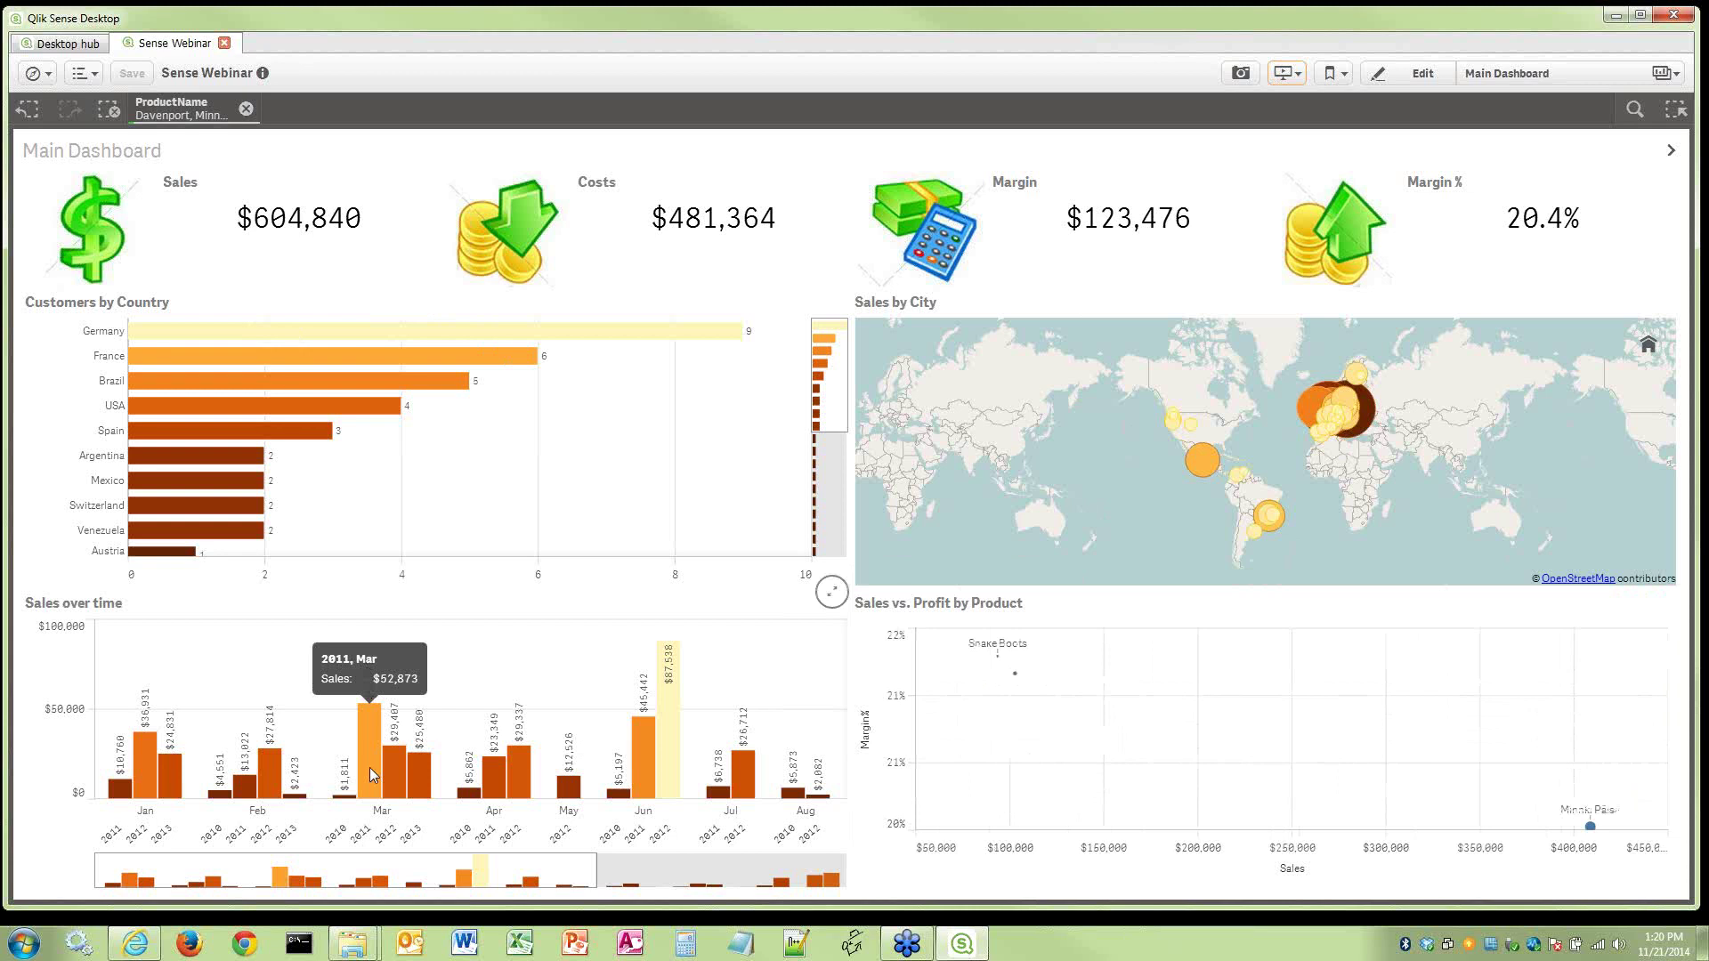
{"action": "left_click", "coordinate": [108, 109]}
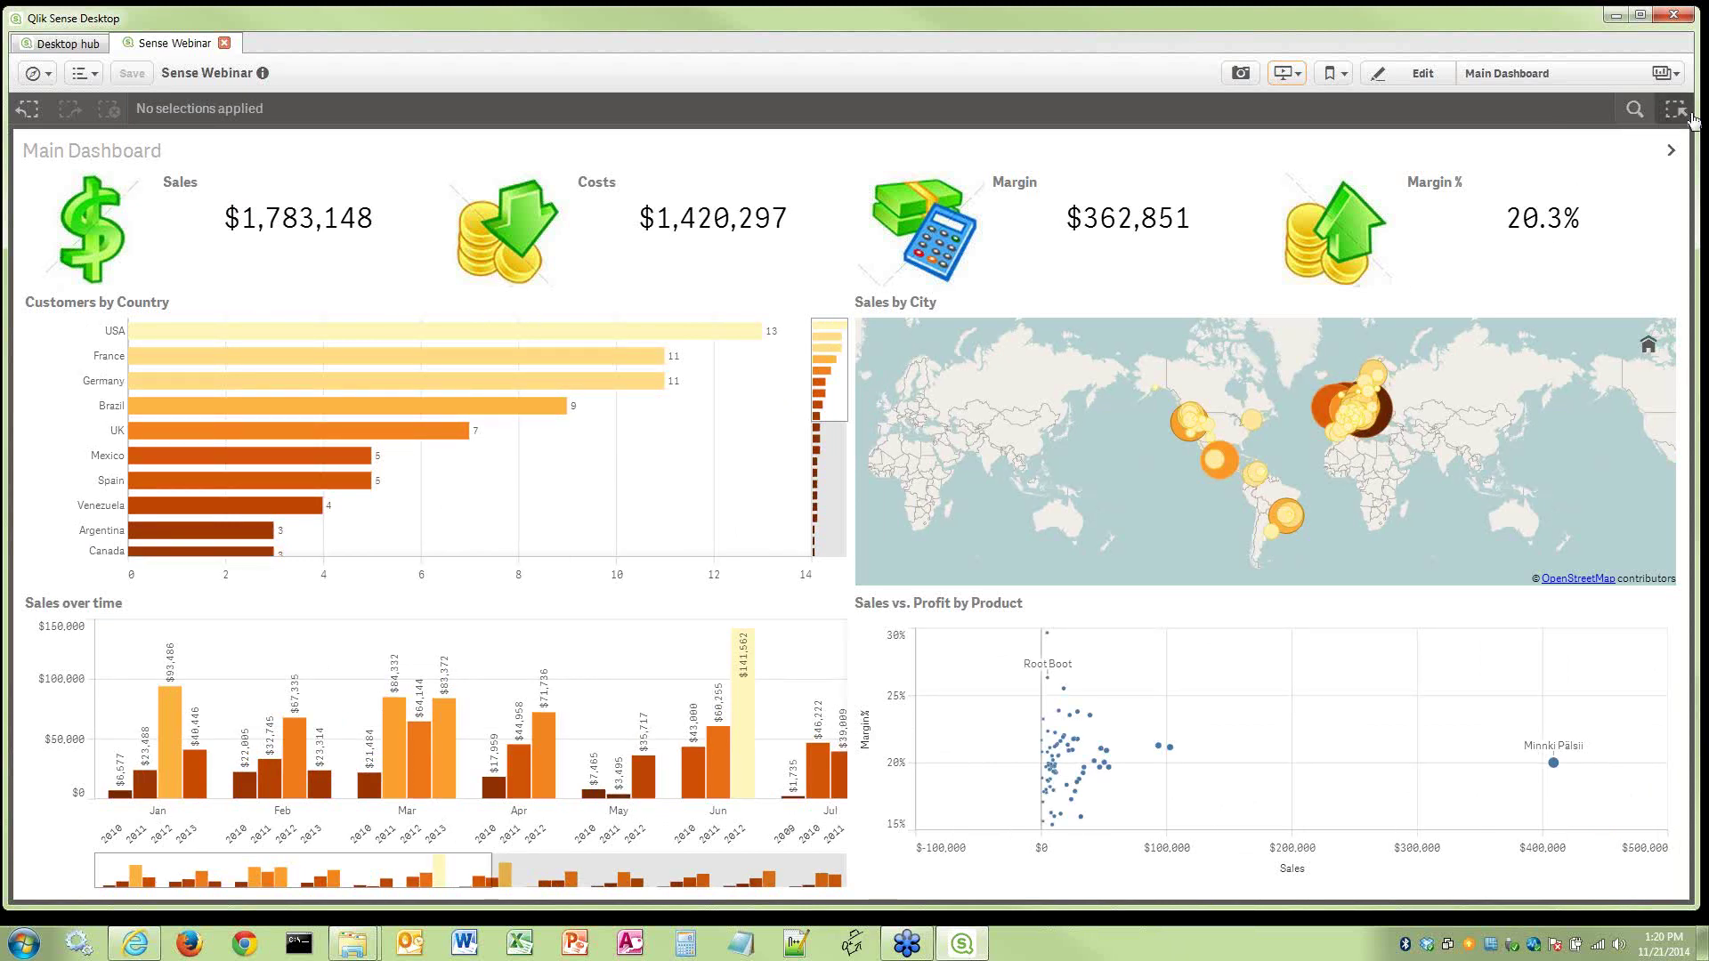
Search the app for 'cloth' and select the Bath Clothes and Men's Clothes categories
{"action": "left_click", "coordinate": [1674, 122]}
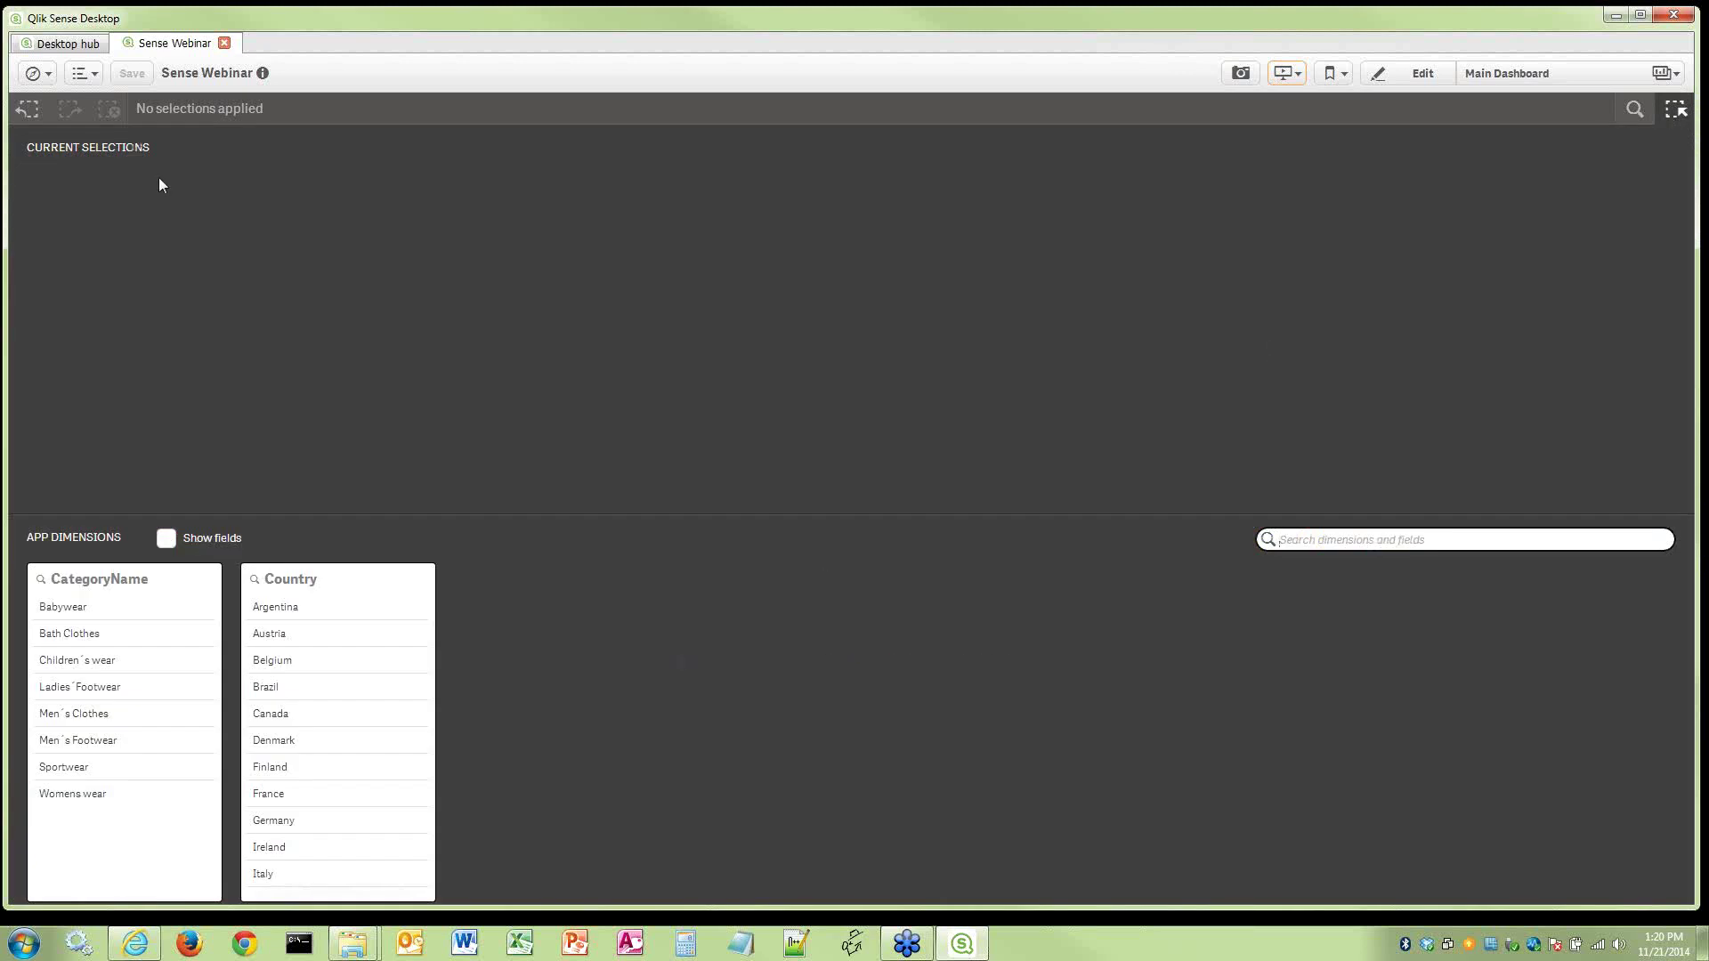
{"action": "left_click", "coordinate": [1636, 114]}
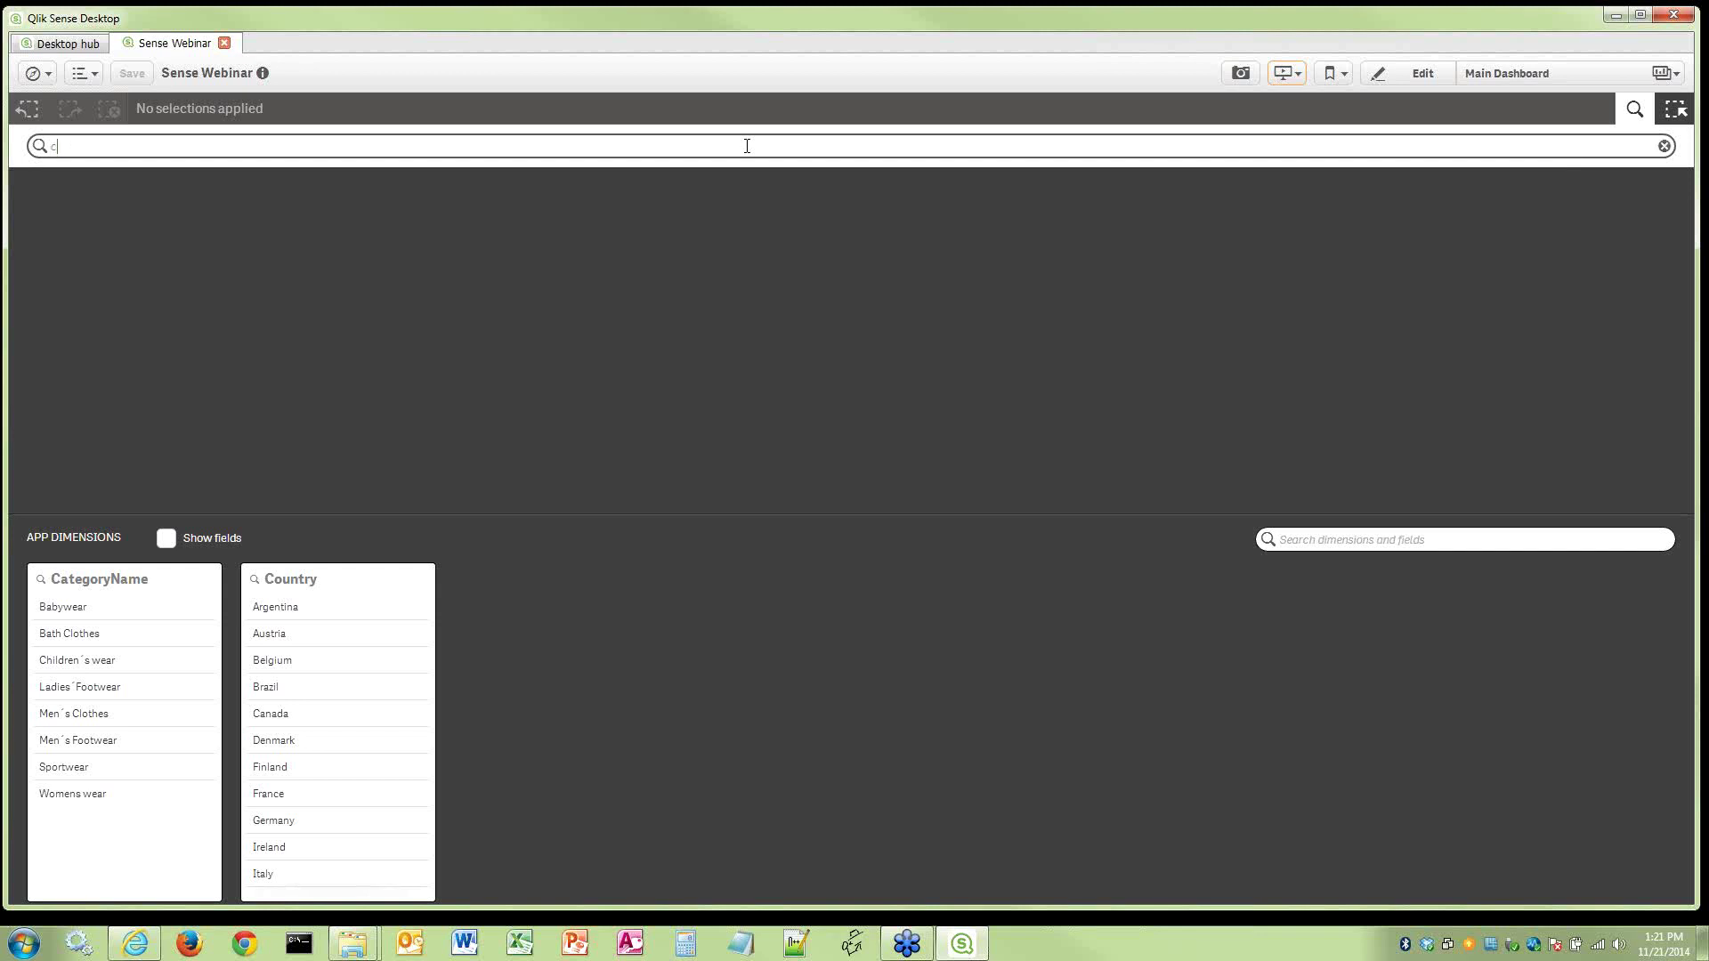
{"action": "type", "text": "oth"}
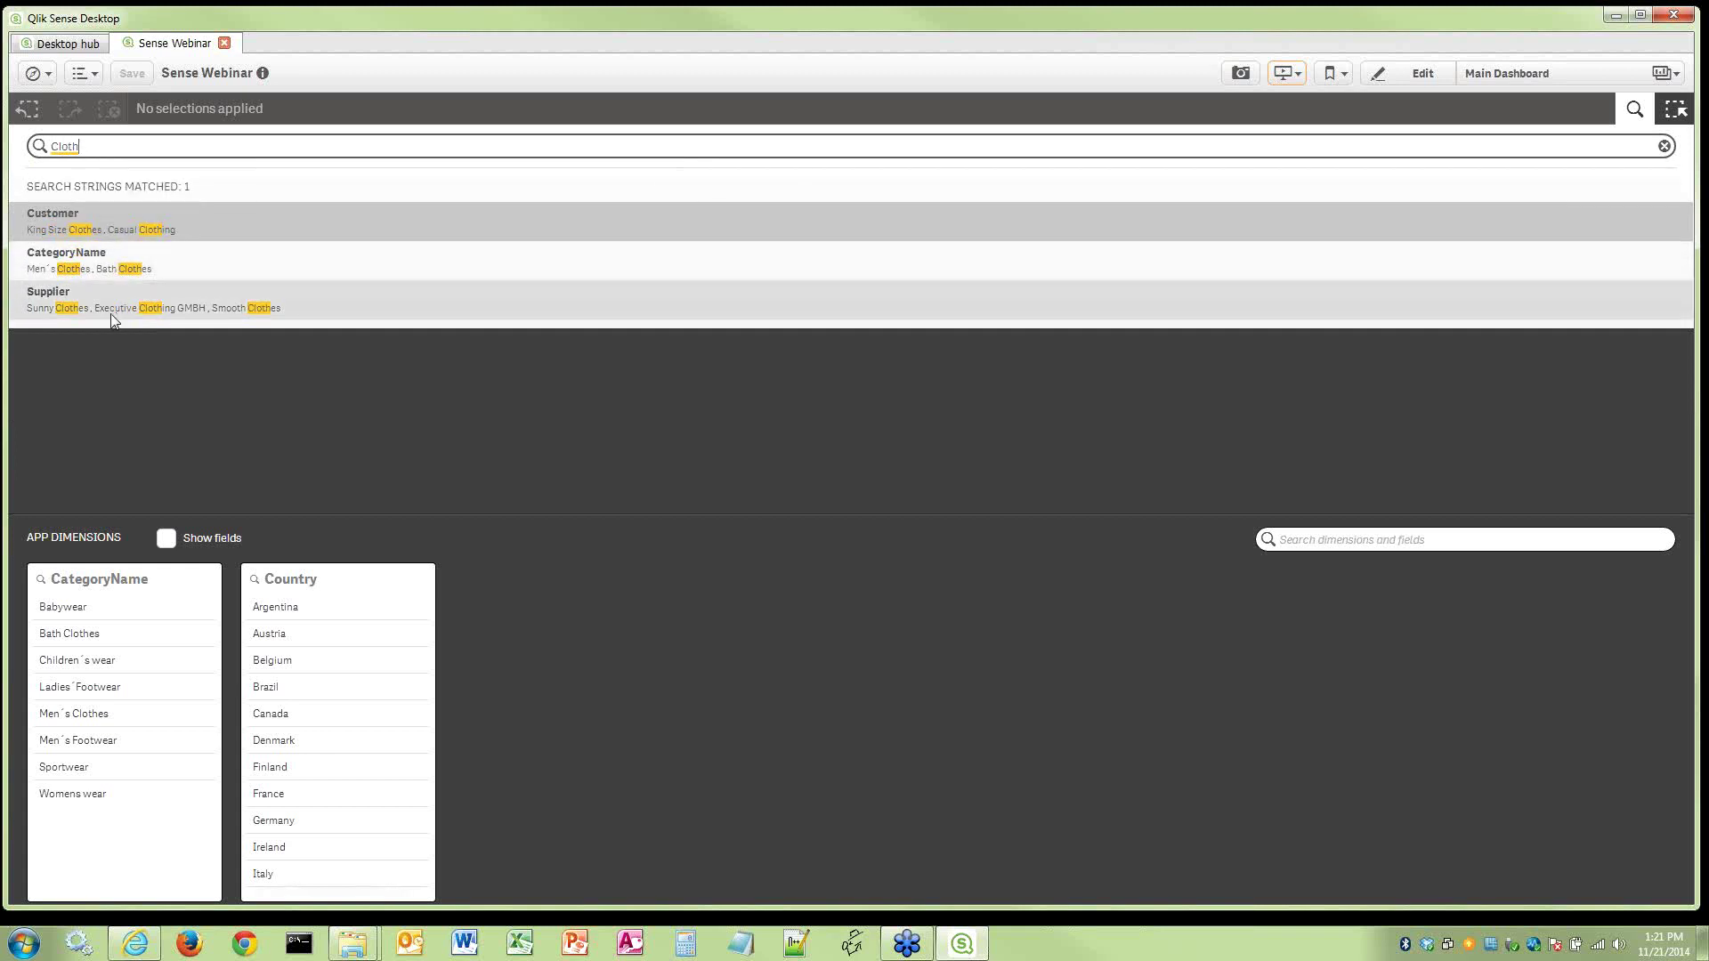
{"action": "left_click", "coordinate": [201, 265]}
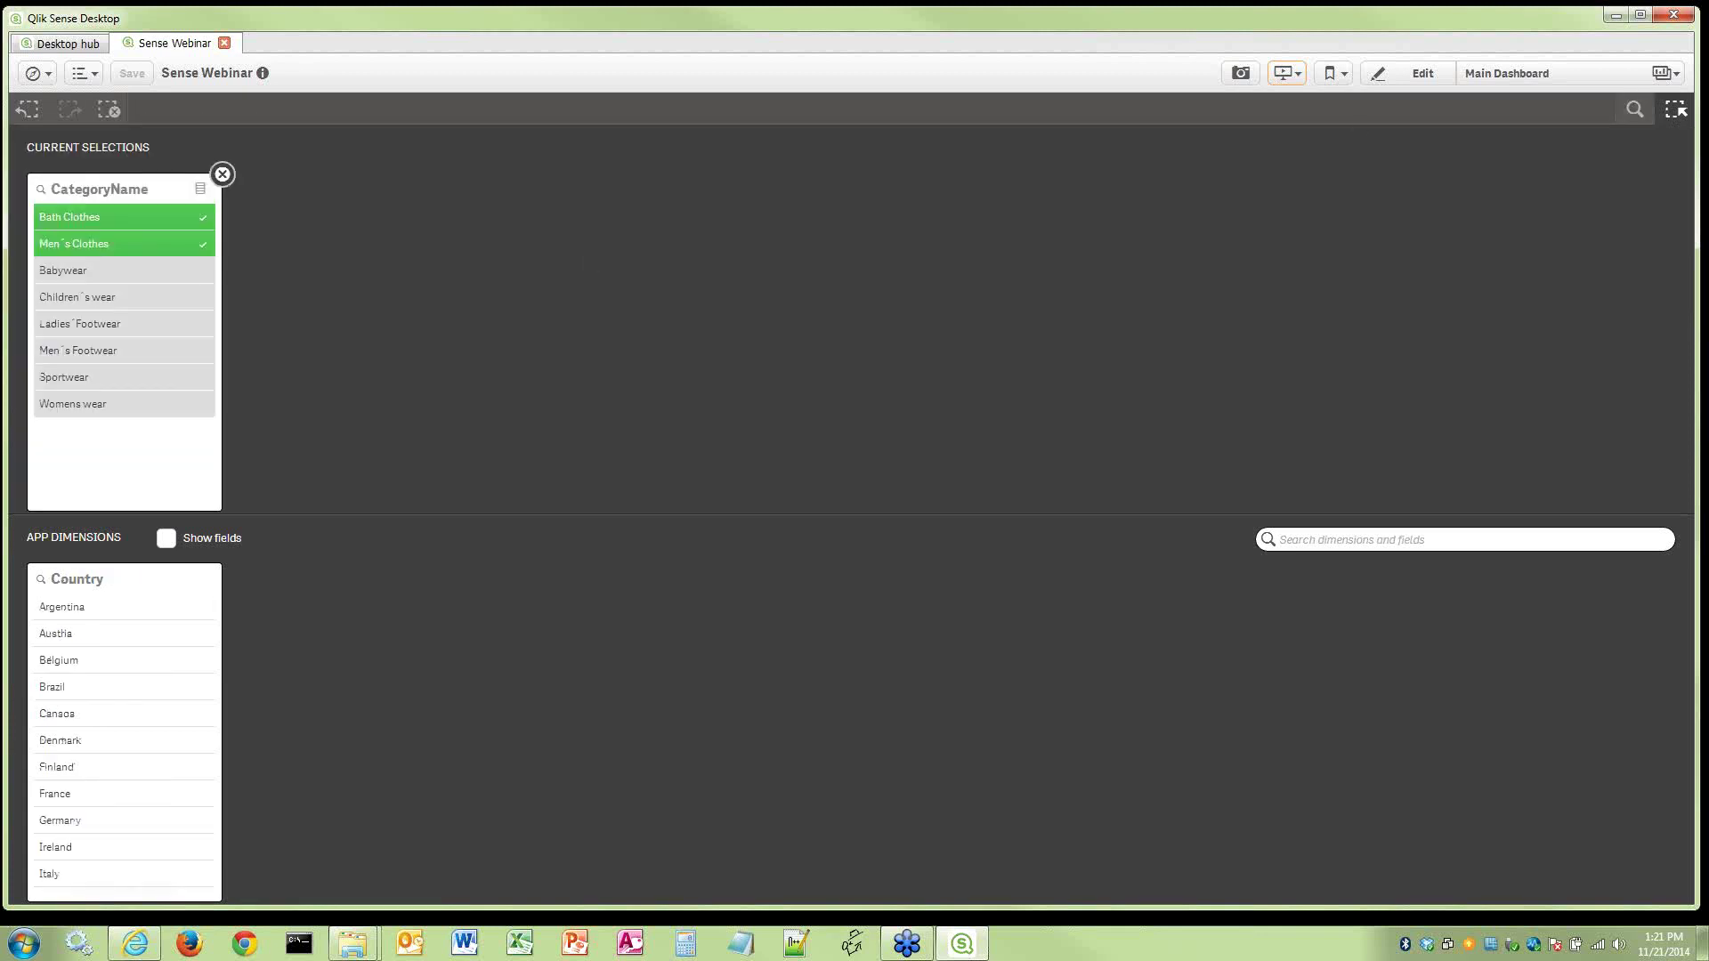
{"action": "left_click", "coordinate": [1675, 111]}
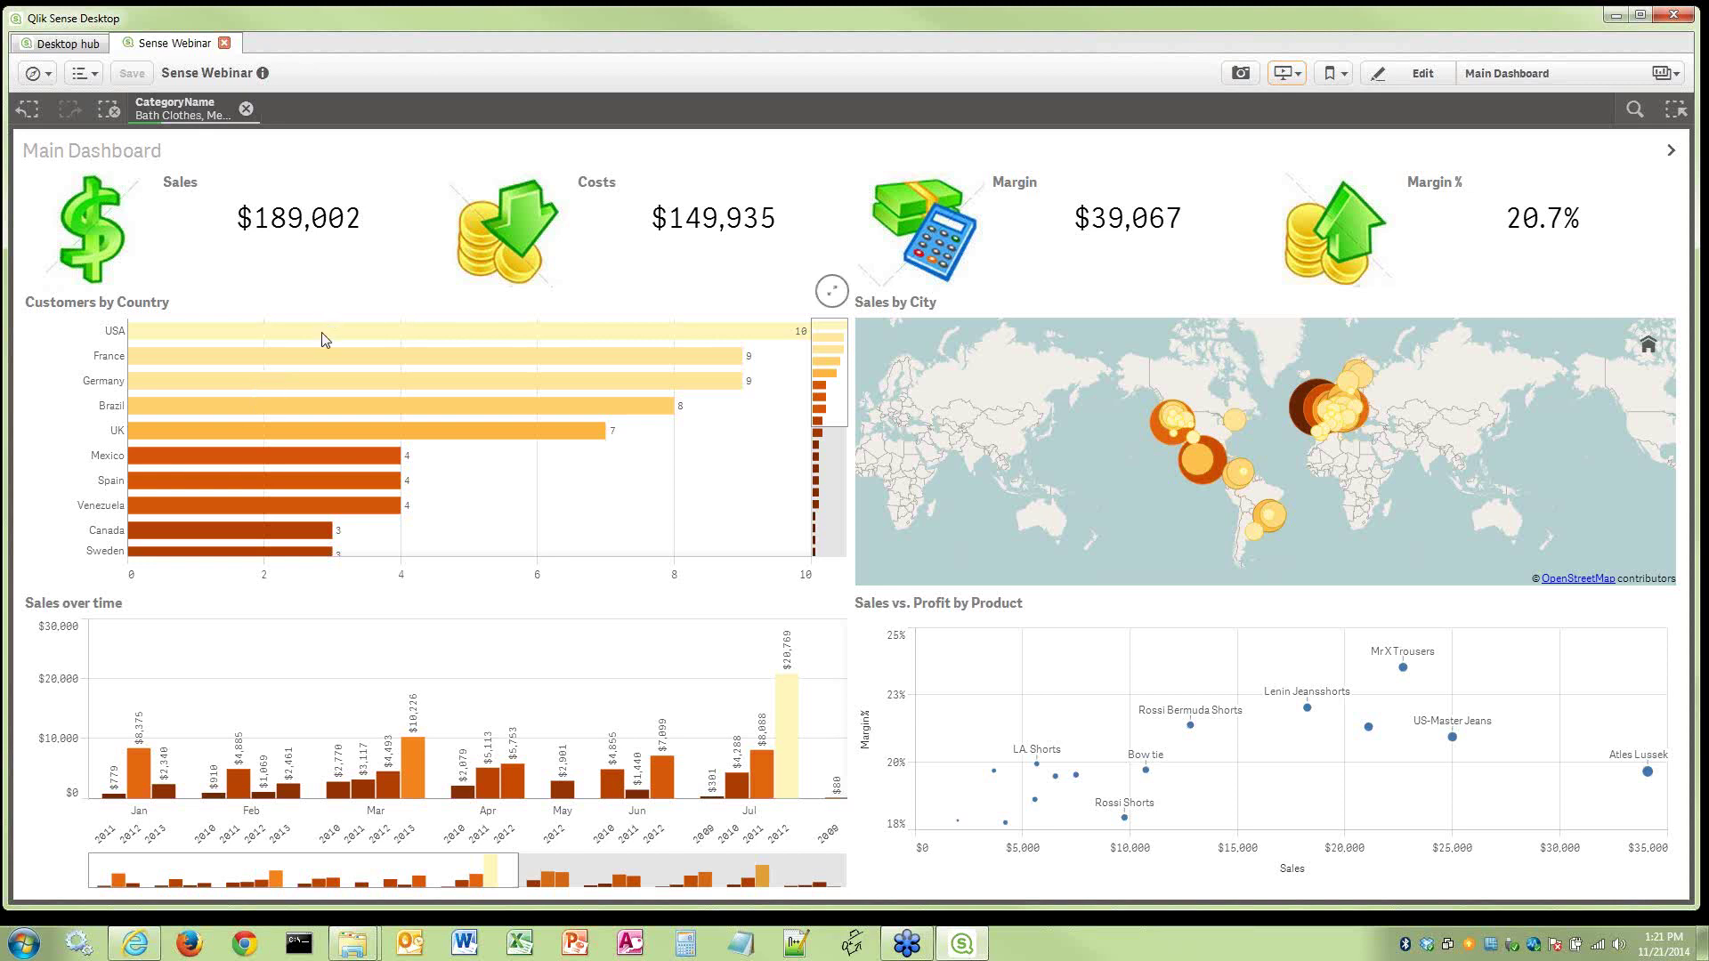
Select USA in the Customers by Country chart and confirm the filter
{"action": "mouse_move", "coordinate": [321, 341]}
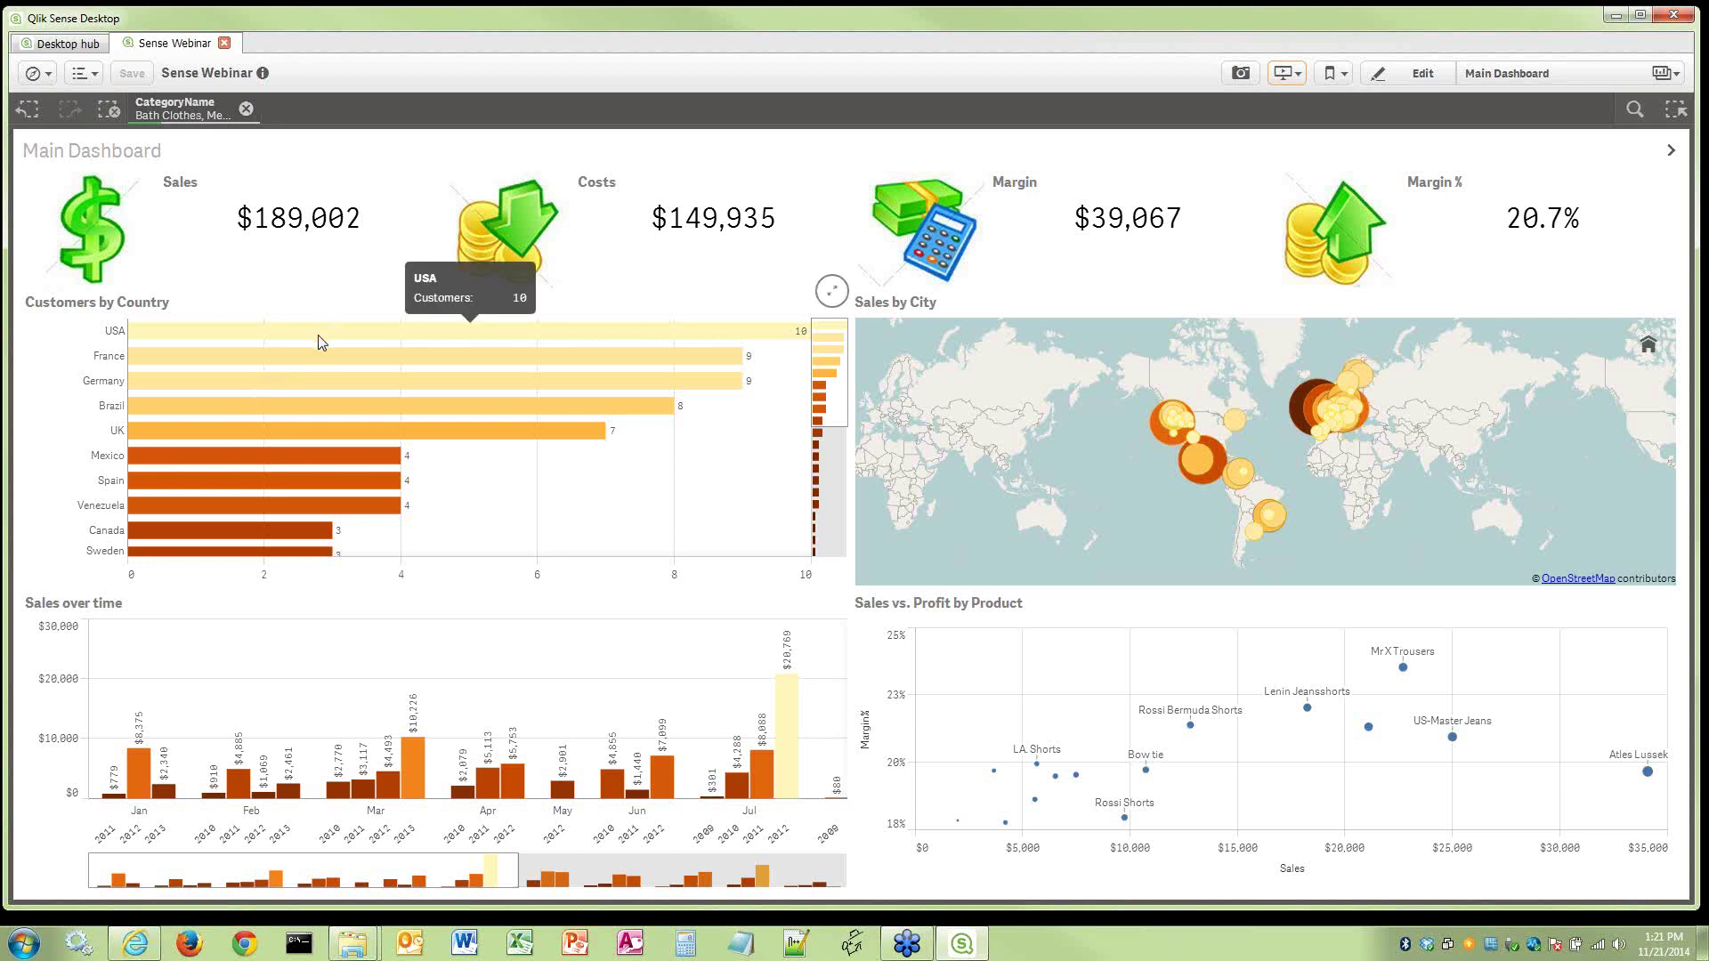
{"action": "left_click", "coordinate": [321, 332]}
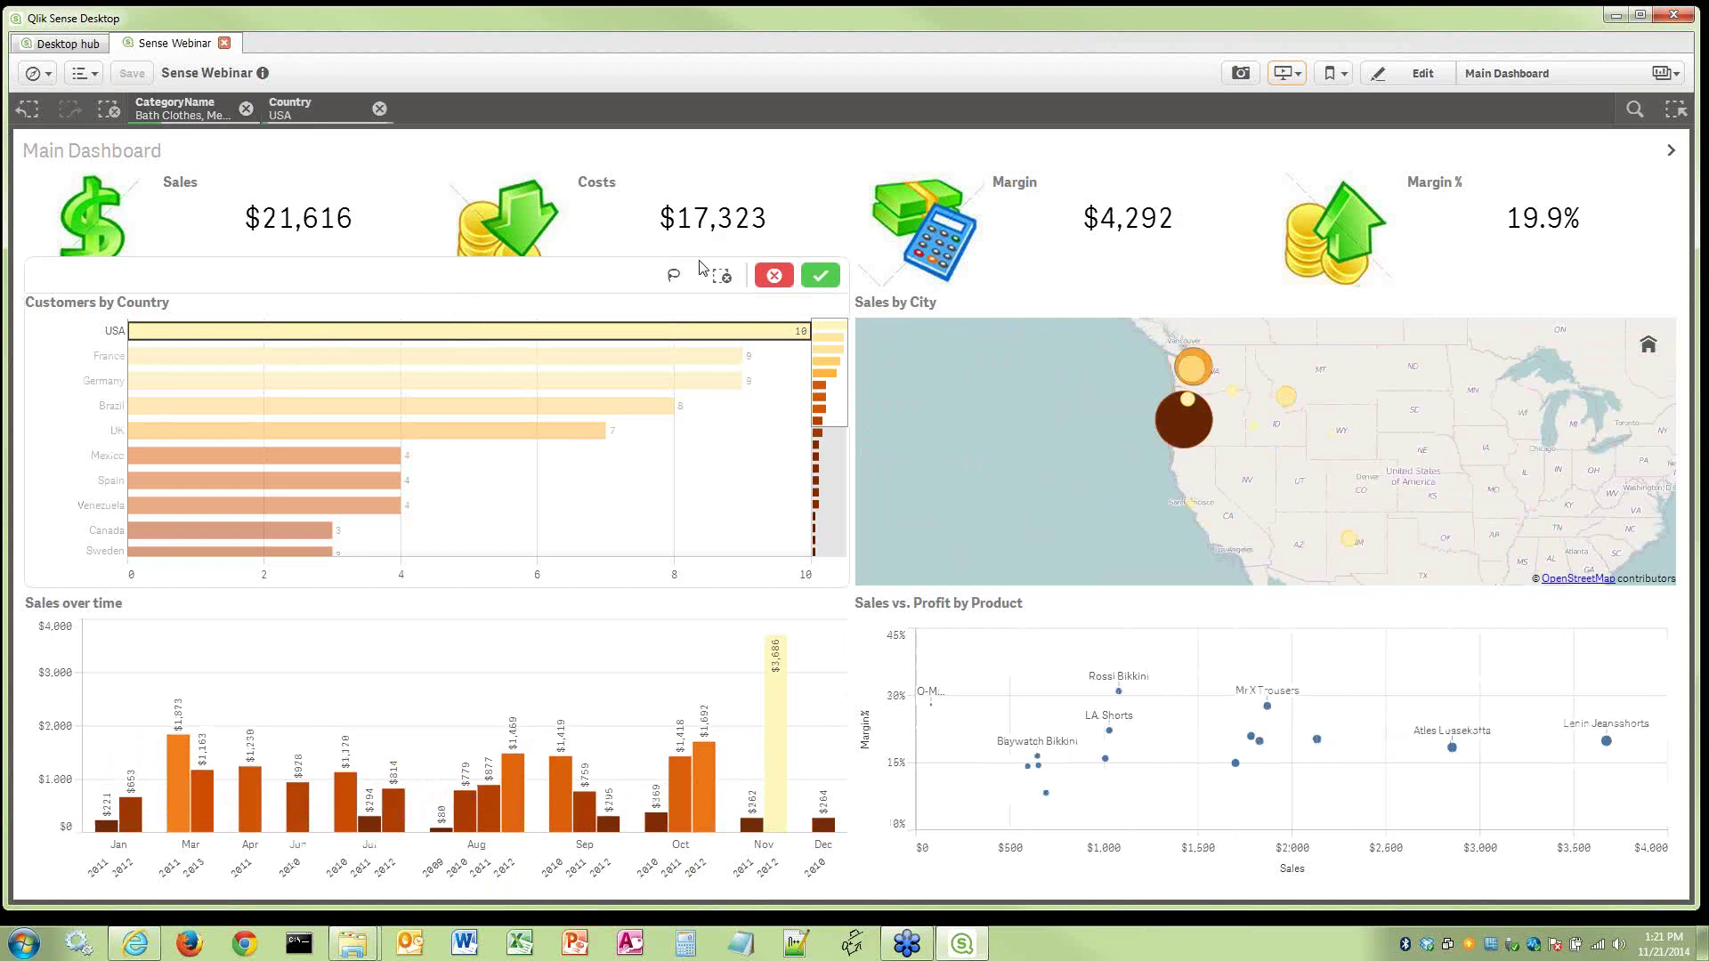
{"action": "left_click", "coordinate": [820, 277]}
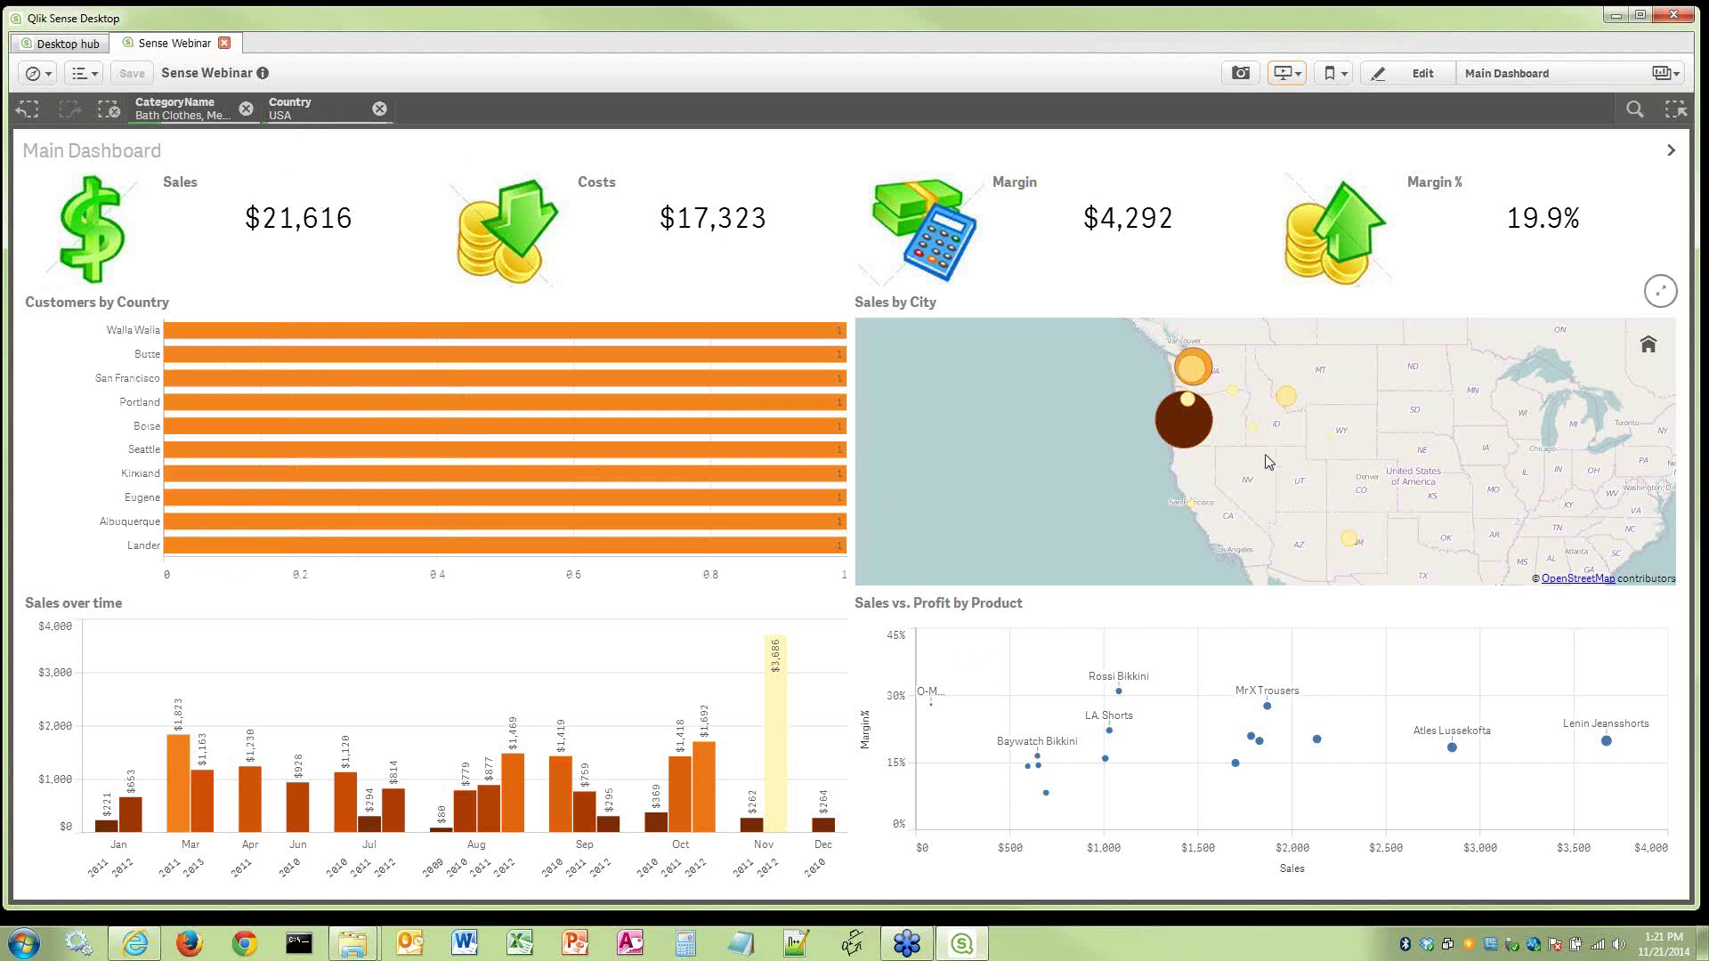
Zoom and pan the Sales by City map onto Washington and Oregon, then enlarge it
{"action": "scroll", "coordinate": [1259, 488], "scroll_direction": "up", "scroll_amount": 2}
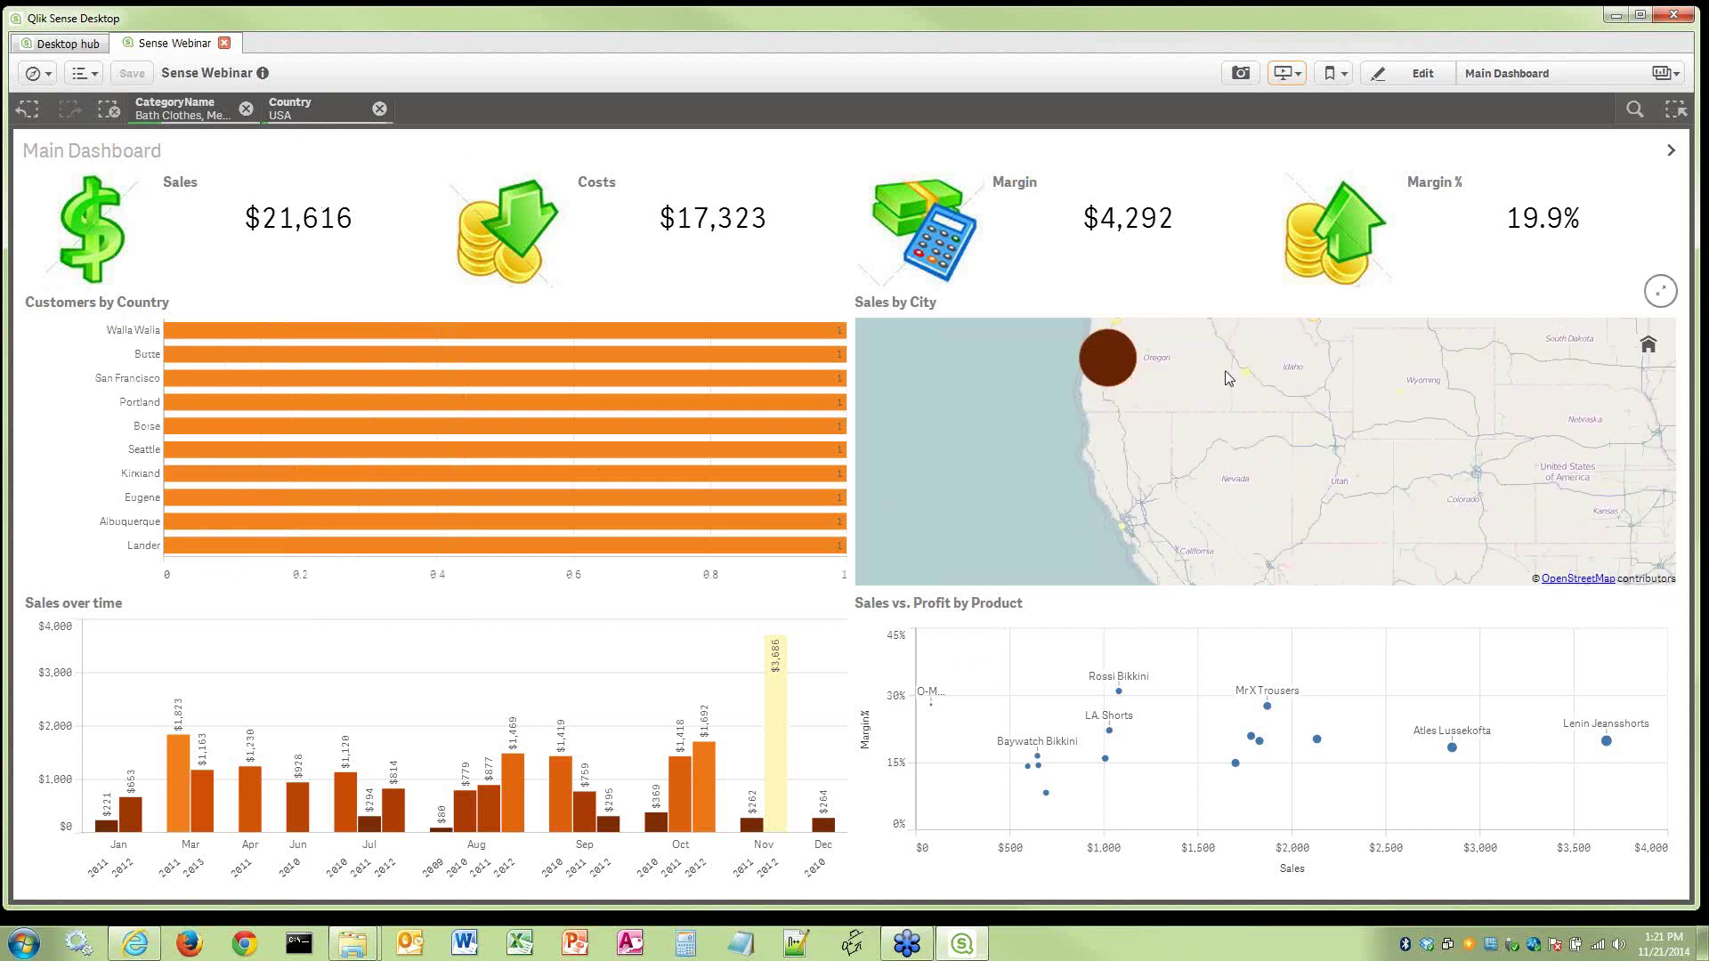
{"action": "left_click_drag", "start_coordinate": [1225, 370], "coordinate": [1227, 534]}
{"action": "scroll", "coordinate": [1229, 521], "scroll_direction": "up", "scroll_amount": 1}
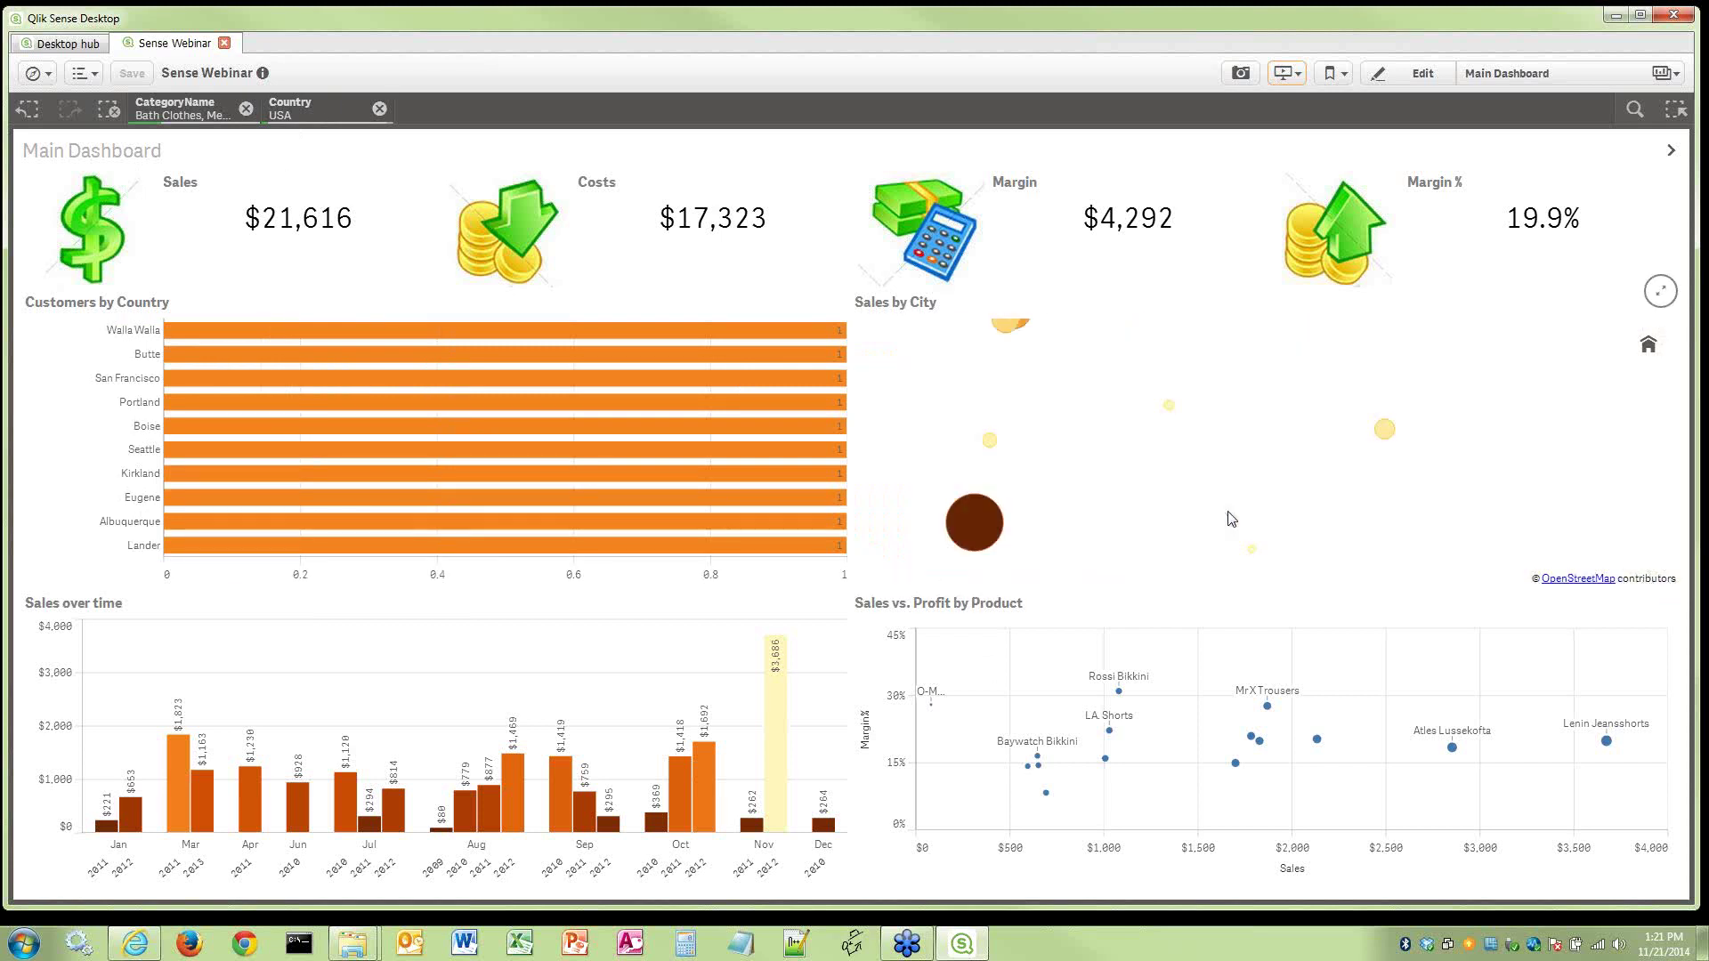
{"action": "left_click_drag", "start_coordinate": [1126, 406], "coordinate": [1263, 435]}
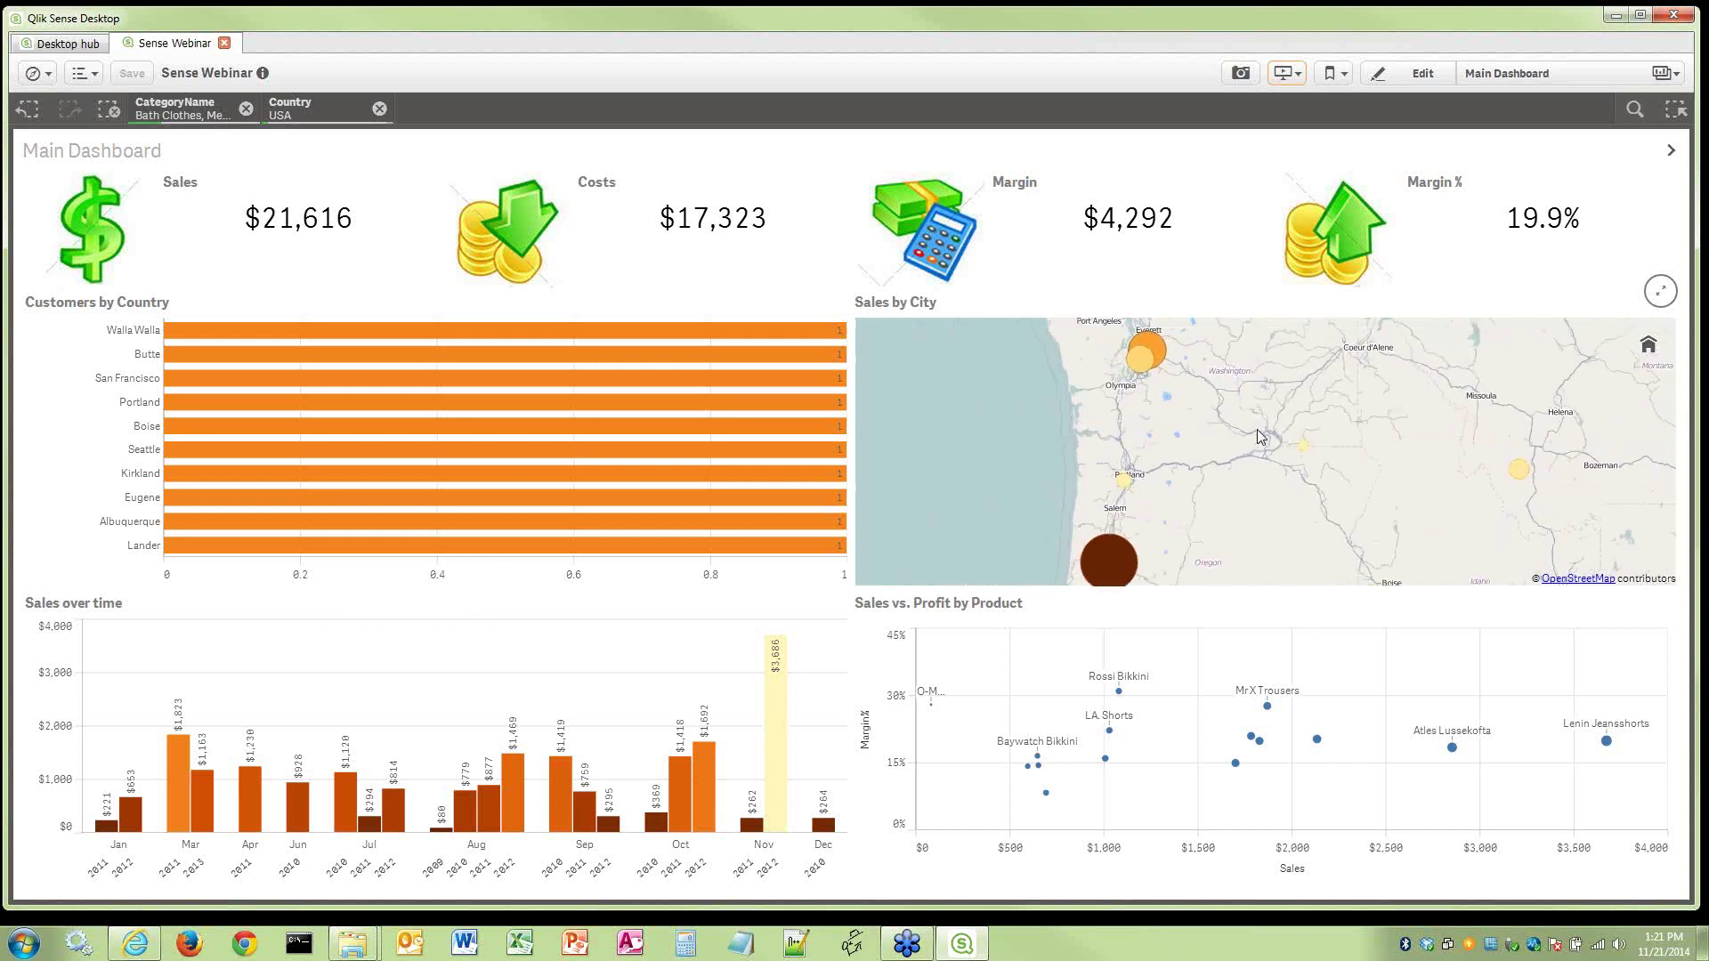
{"action": "left_click", "coordinate": [1662, 297]}
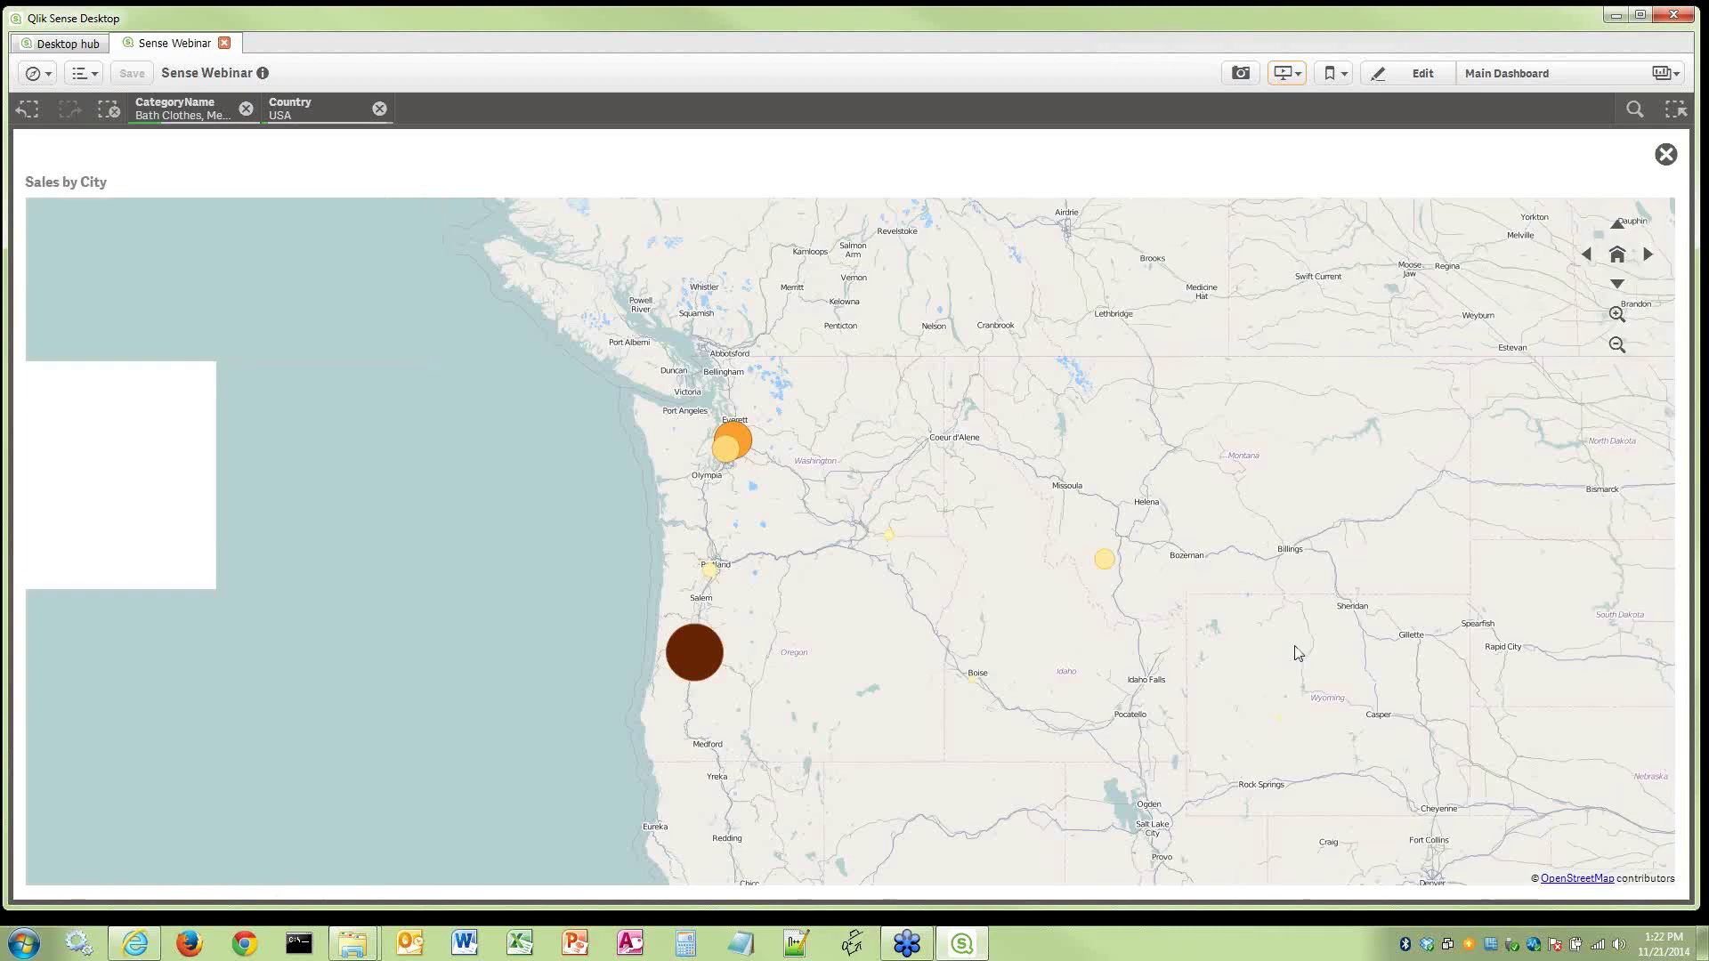
Lasso Seattle, Kirkland and Eugene on the map without Portland, confirm, and close the map
{"action": "left_click", "coordinate": [1237, 247]}
{"action": "left_click", "coordinate": [1503, 155]}
{"action": "mouse_move", "coordinate": [686, 404]}
{"action": "left_mouse_down"}
{"action": "mouse_move", "coordinate": [626, 581]}
{"action": "mouse_move", "coordinate": [666, 690]}
{"action": "mouse_move", "coordinate": [732, 707]}
{"action": "mouse_move", "coordinate": [840, 614]}
{"action": "mouse_move", "coordinate": [810, 444]}
{"action": "mouse_move", "coordinate": [753, 399]}
{"action": "mouse_move", "coordinate": [688, 408]}
{"action": "left_mouse_up"}
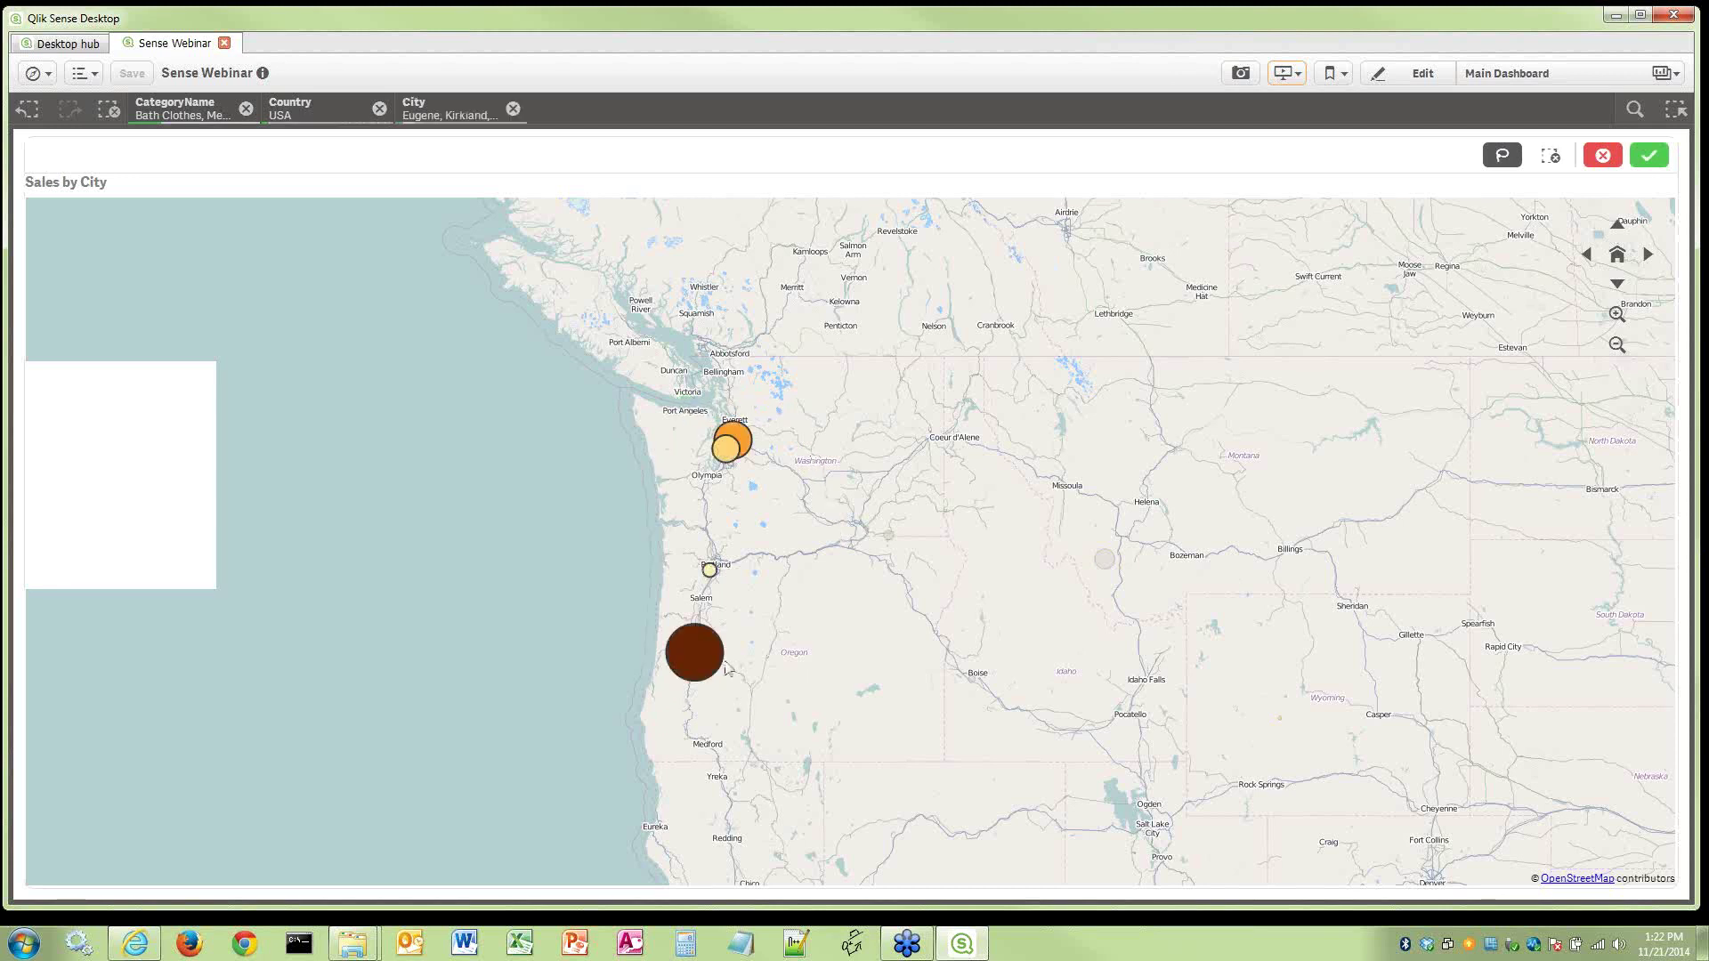
{"action": "left_click", "coordinate": [710, 571]}
{"action": "left_click", "coordinate": [1502, 155]}
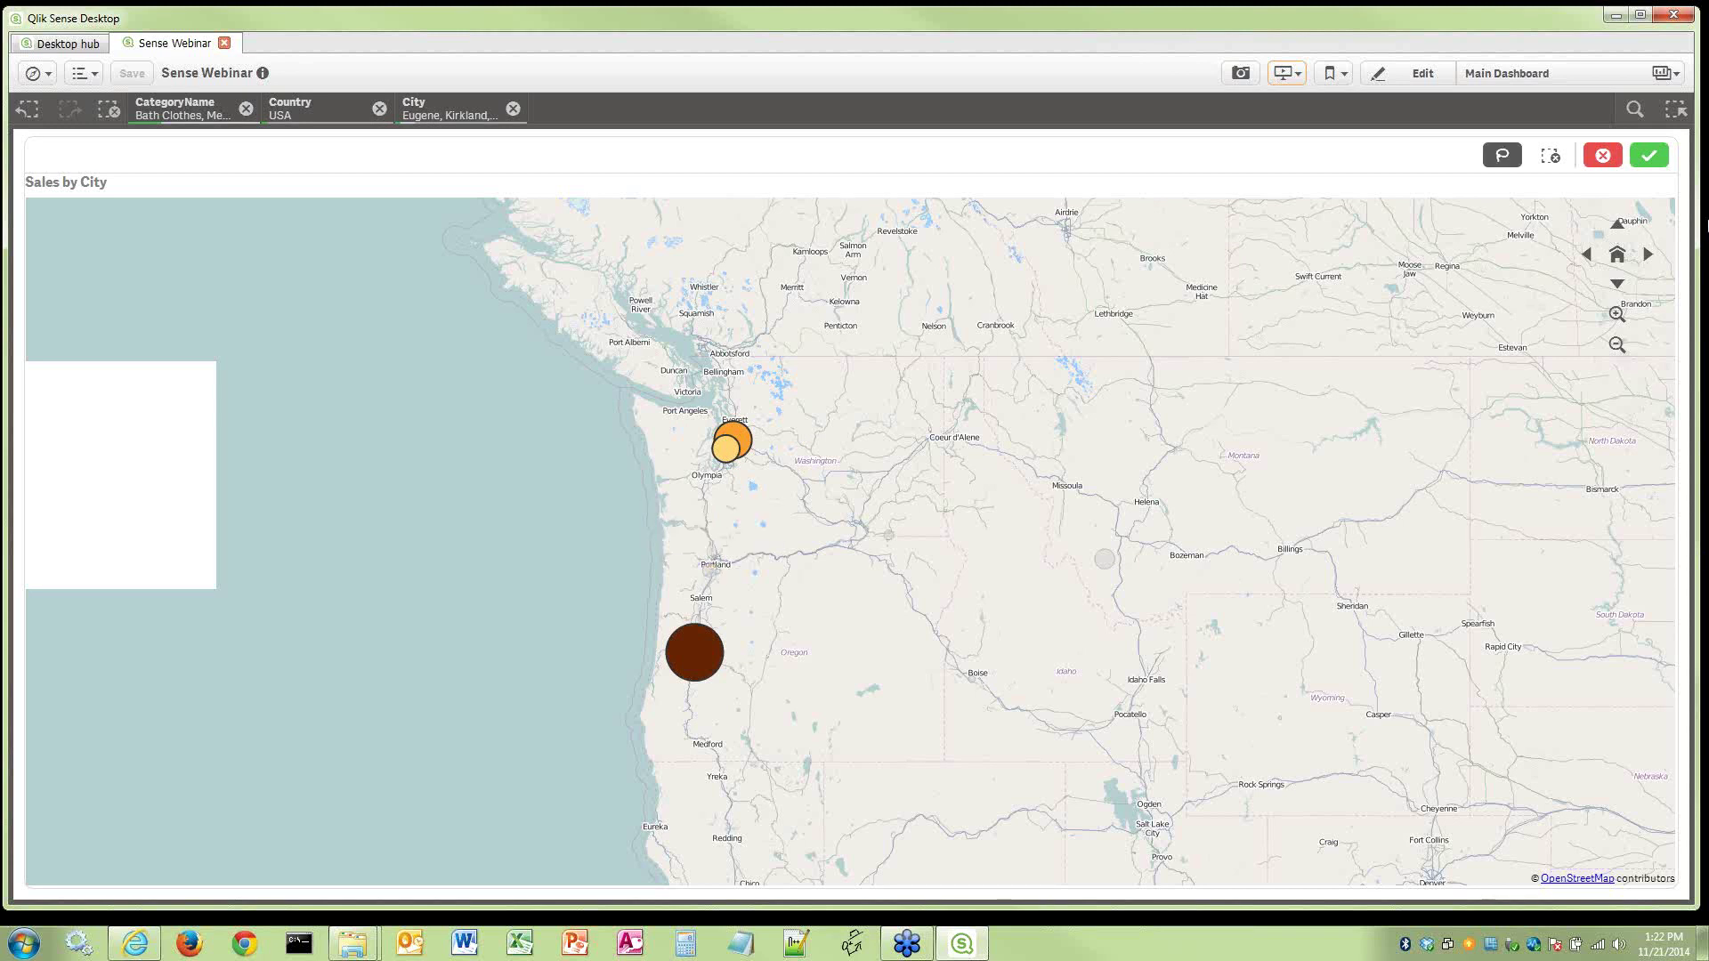
{"action": "left_click", "coordinate": [1654, 157]}
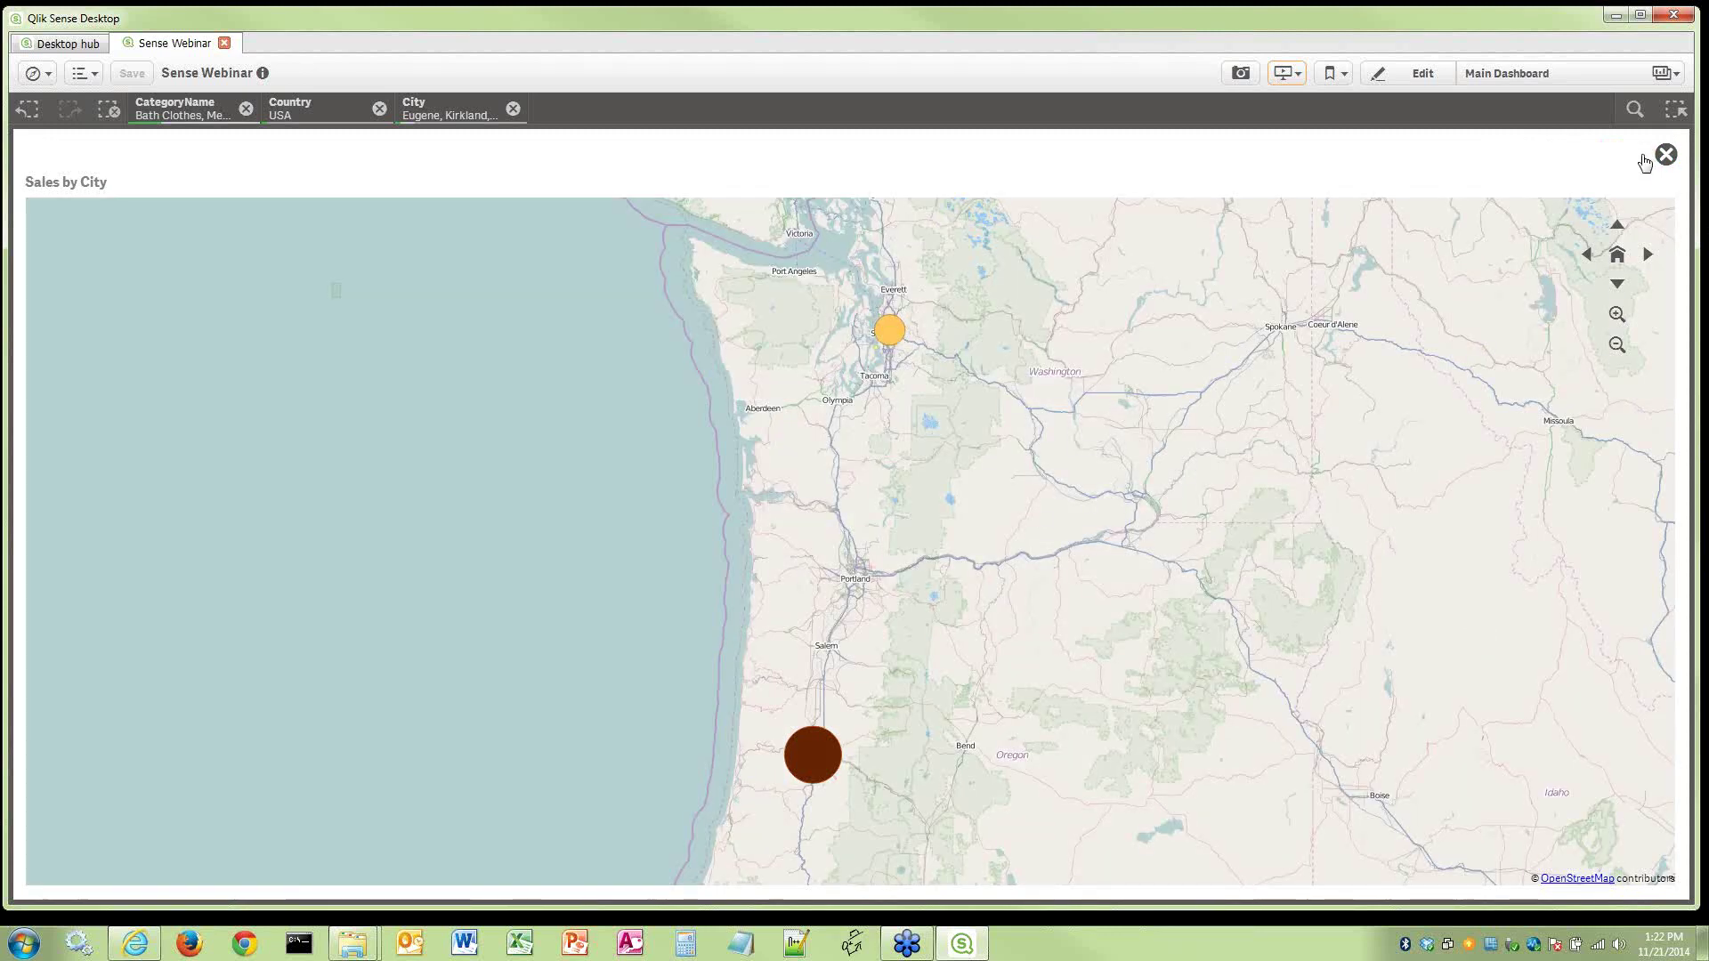
{"action": "left_click", "coordinate": [1664, 156]}
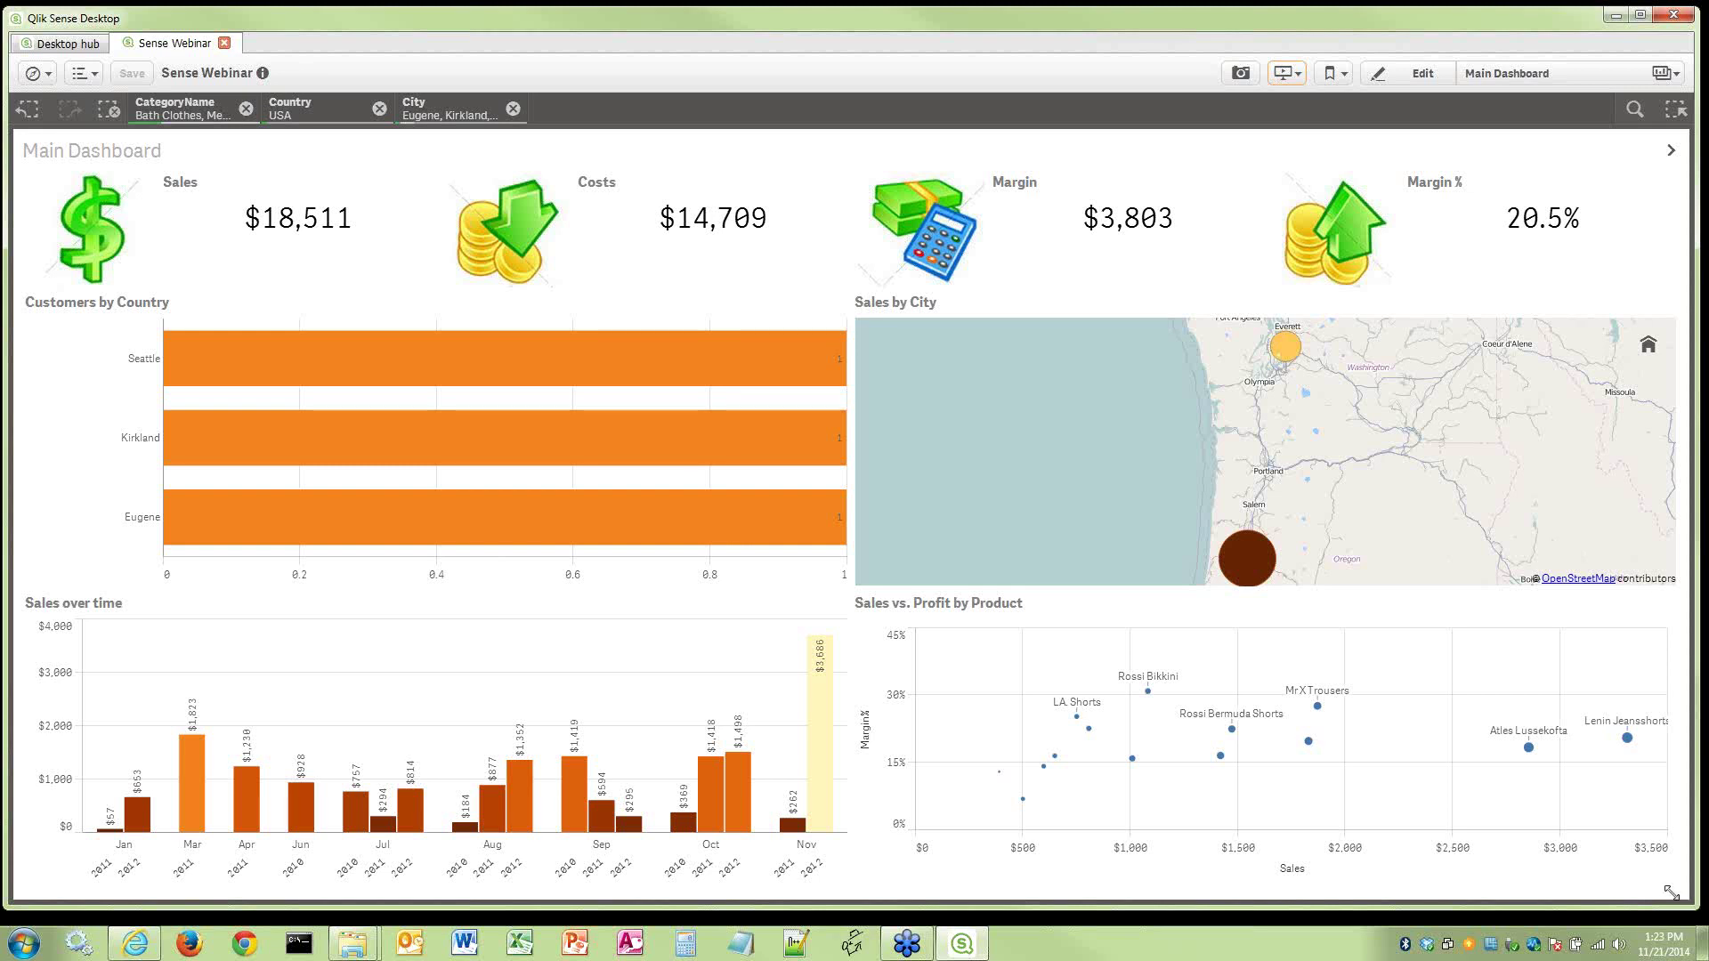
Shrink the app window so the dashboard reflows, then shift Sales over time to later periods
{"action": "left_click_drag", "start_coordinate": [1671, 892], "coordinate": [777, 526]}
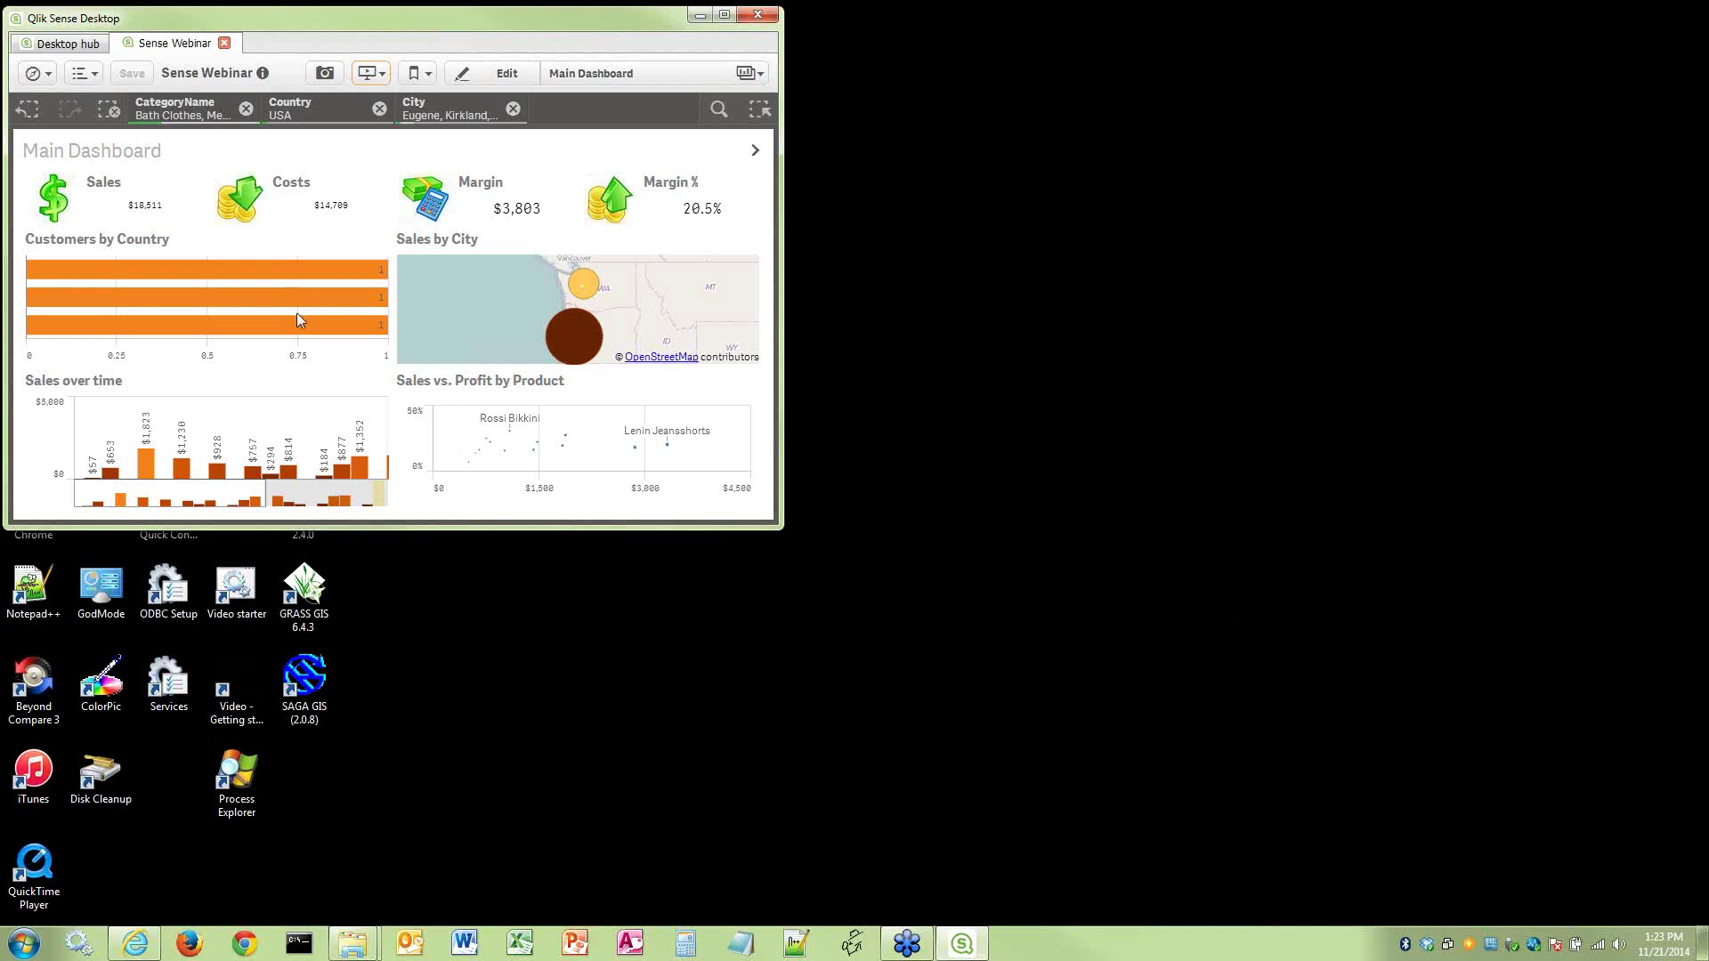
{"action": "mouse_move", "coordinate": [297, 314]}
{"action": "mouse_move", "coordinate": [366, 483]}
{"action": "left_click_drag", "start_coordinate": [207, 500], "coordinate": [335, 512]}
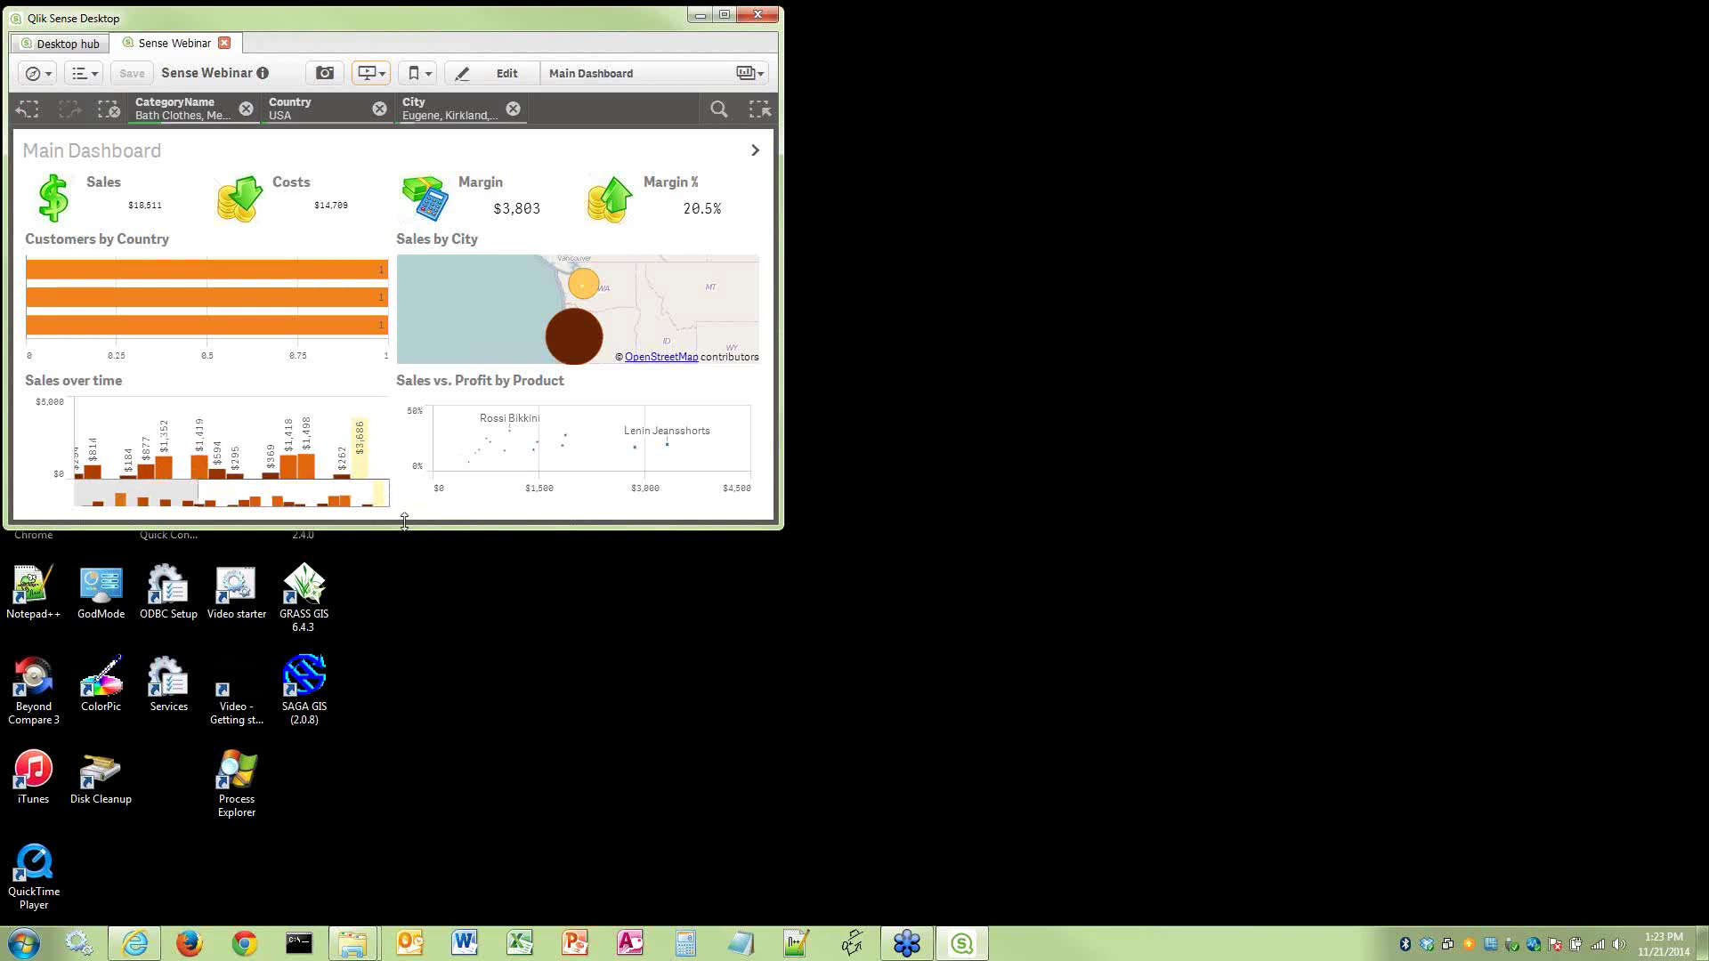
Shorten the window, scroll Sales over time back, then enlarge the window to nearly full screen
{"action": "left_click_drag", "start_coordinate": [406, 512], "coordinate": [414, 459]}
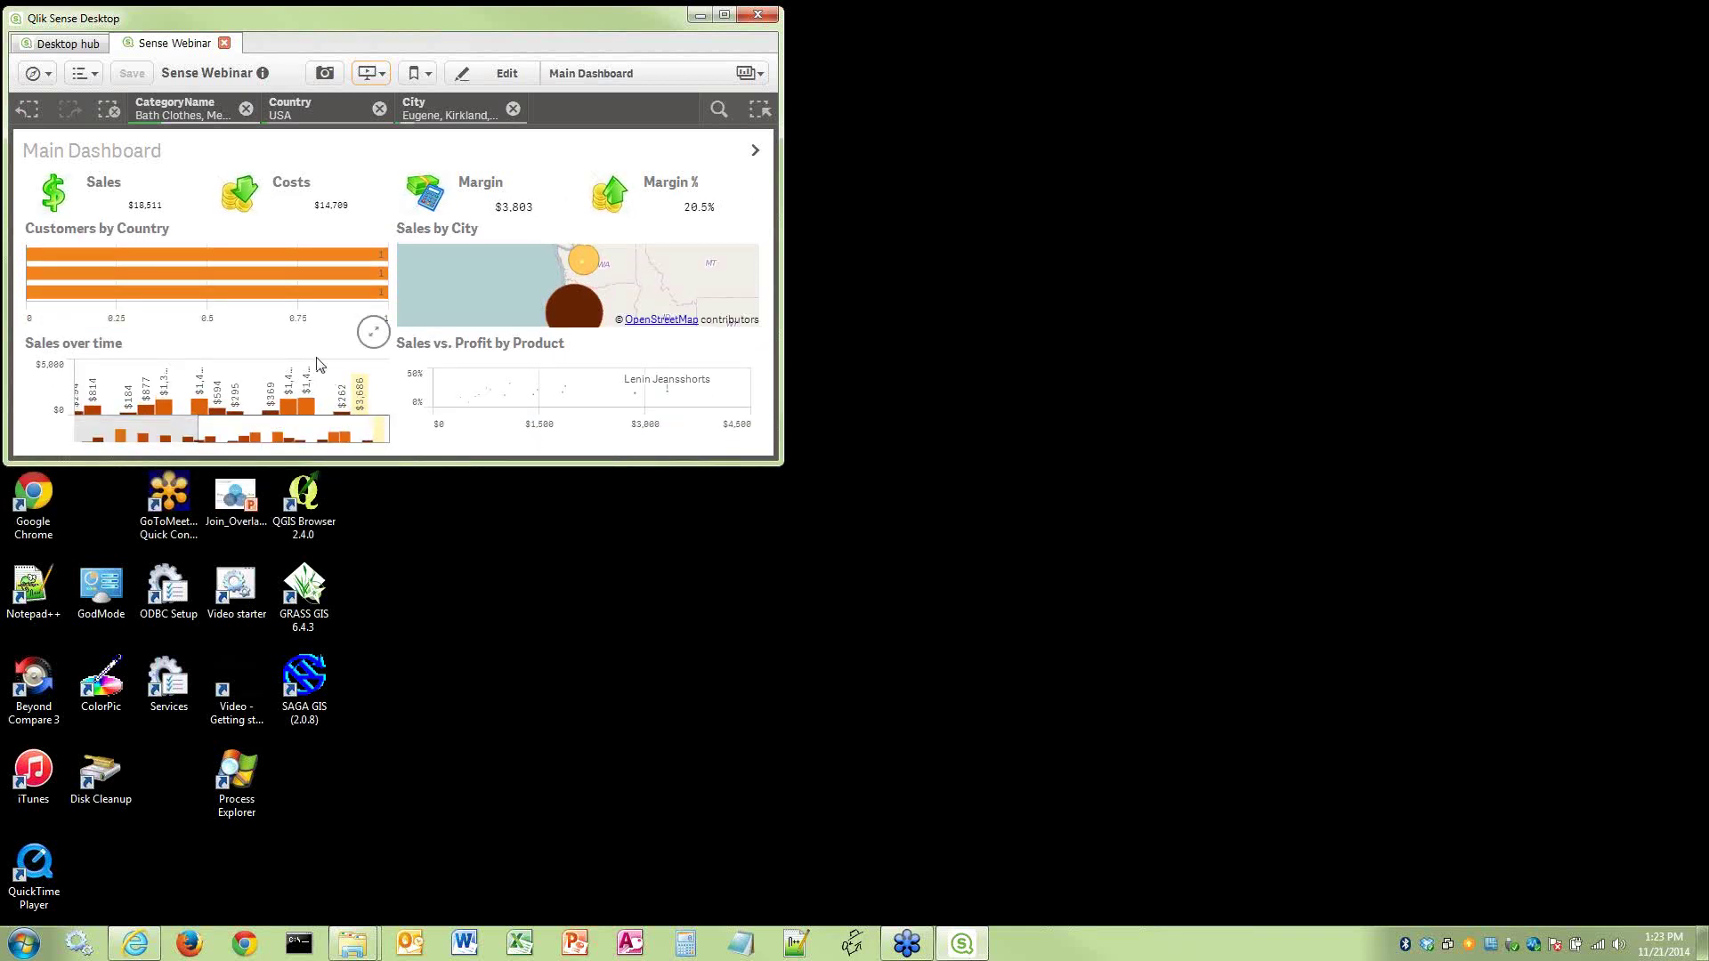
{"action": "mouse_move", "coordinate": [312, 411]}
{"action": "scroll", "coordinate": [355, 440], "scroll_direction": "up", "scroll_amount": 5}
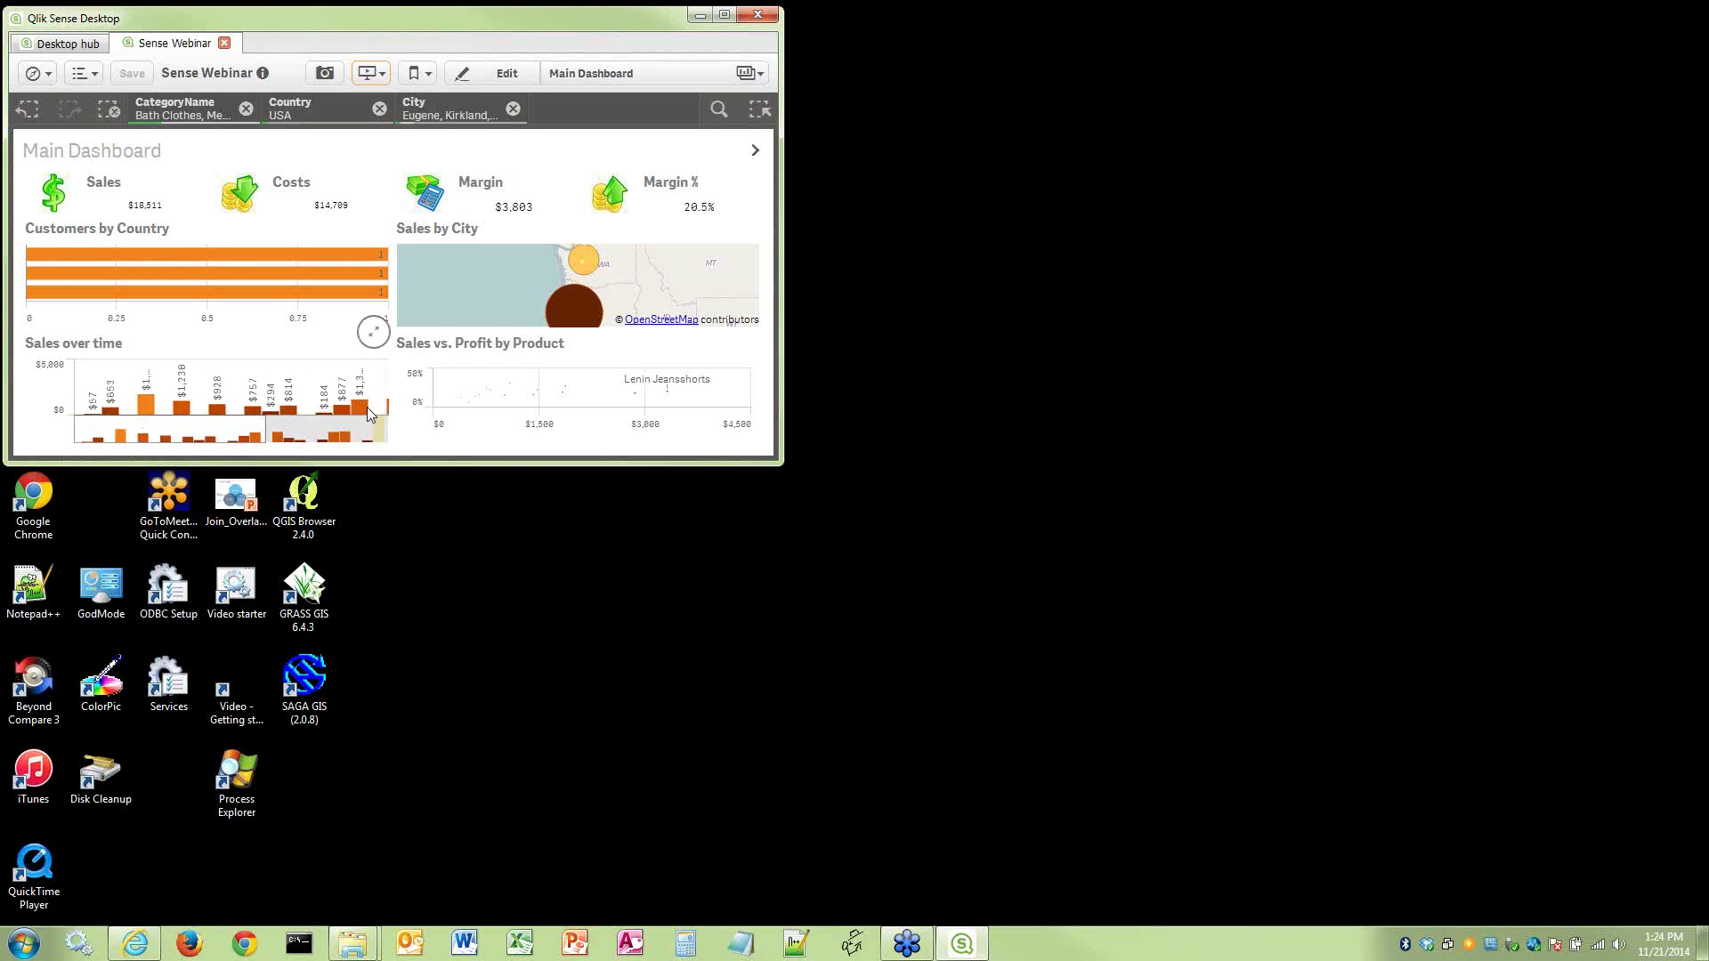
{"action": "mouse_move", "coordinate": [365, 409]}
{"action": "left_click_drag", "start_coordinate": [771, 458], "coordinate": [1697, 911]}
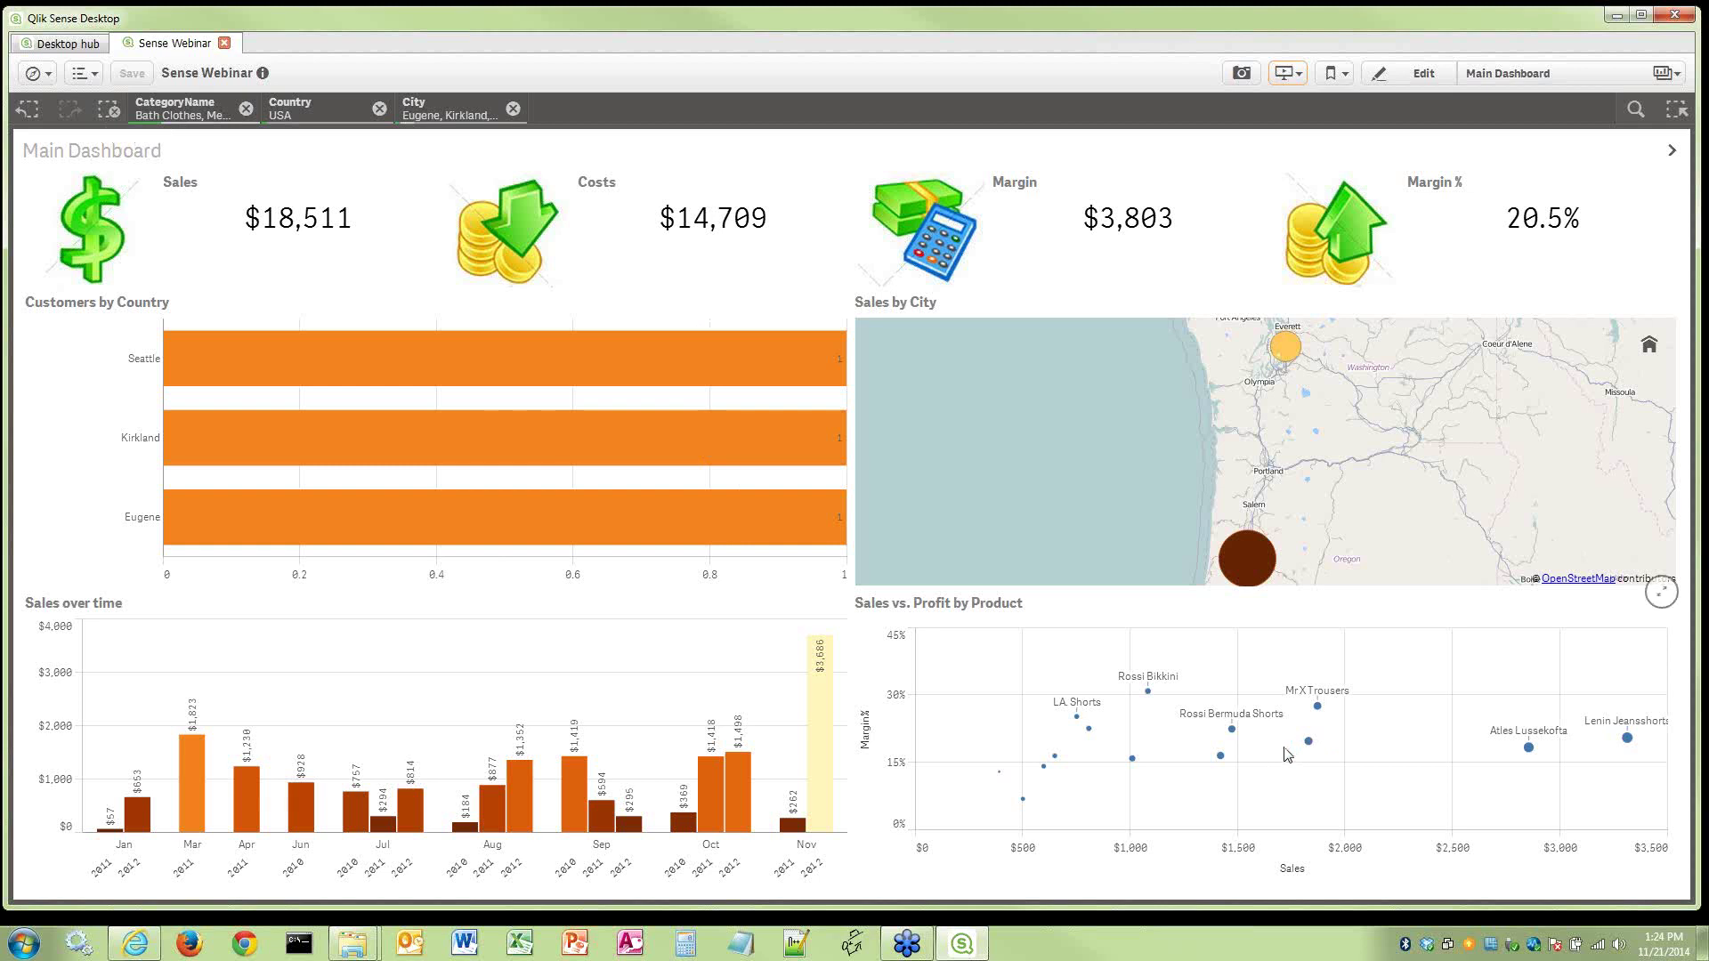
Clear all current selections and return to the Desktop hub listing all apps
{"action": "left_click", "coordinate": [111, 108]}
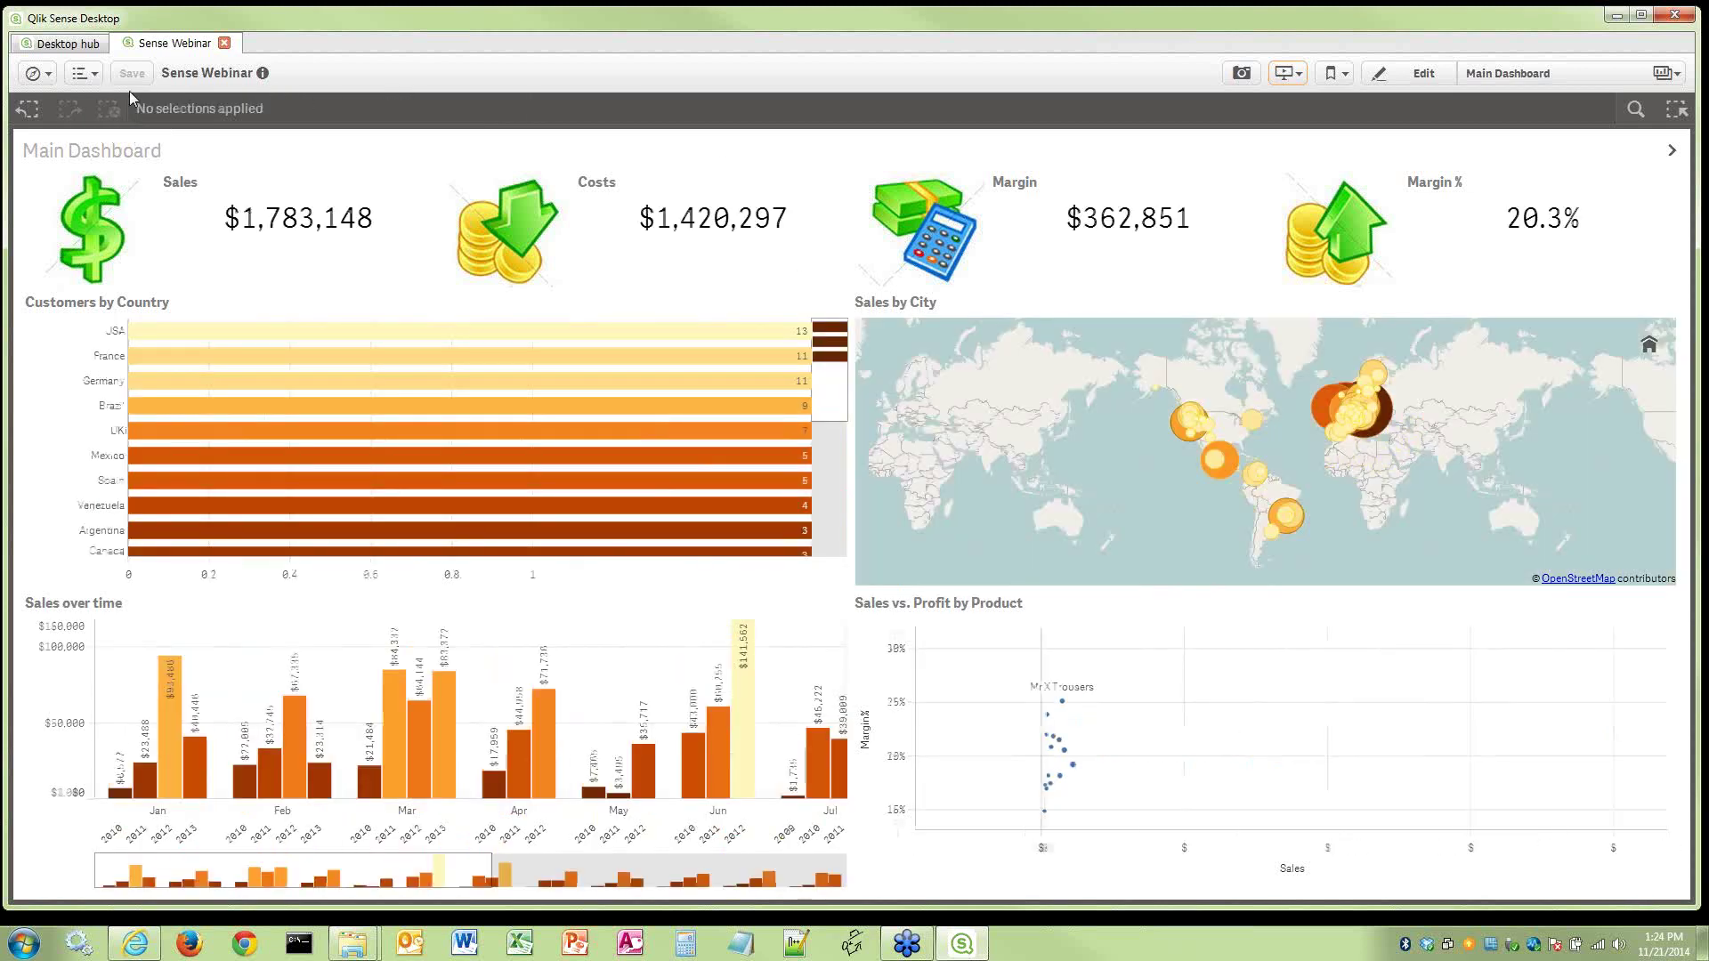
{"action": "left_click", "coordinate": [55, 45]}
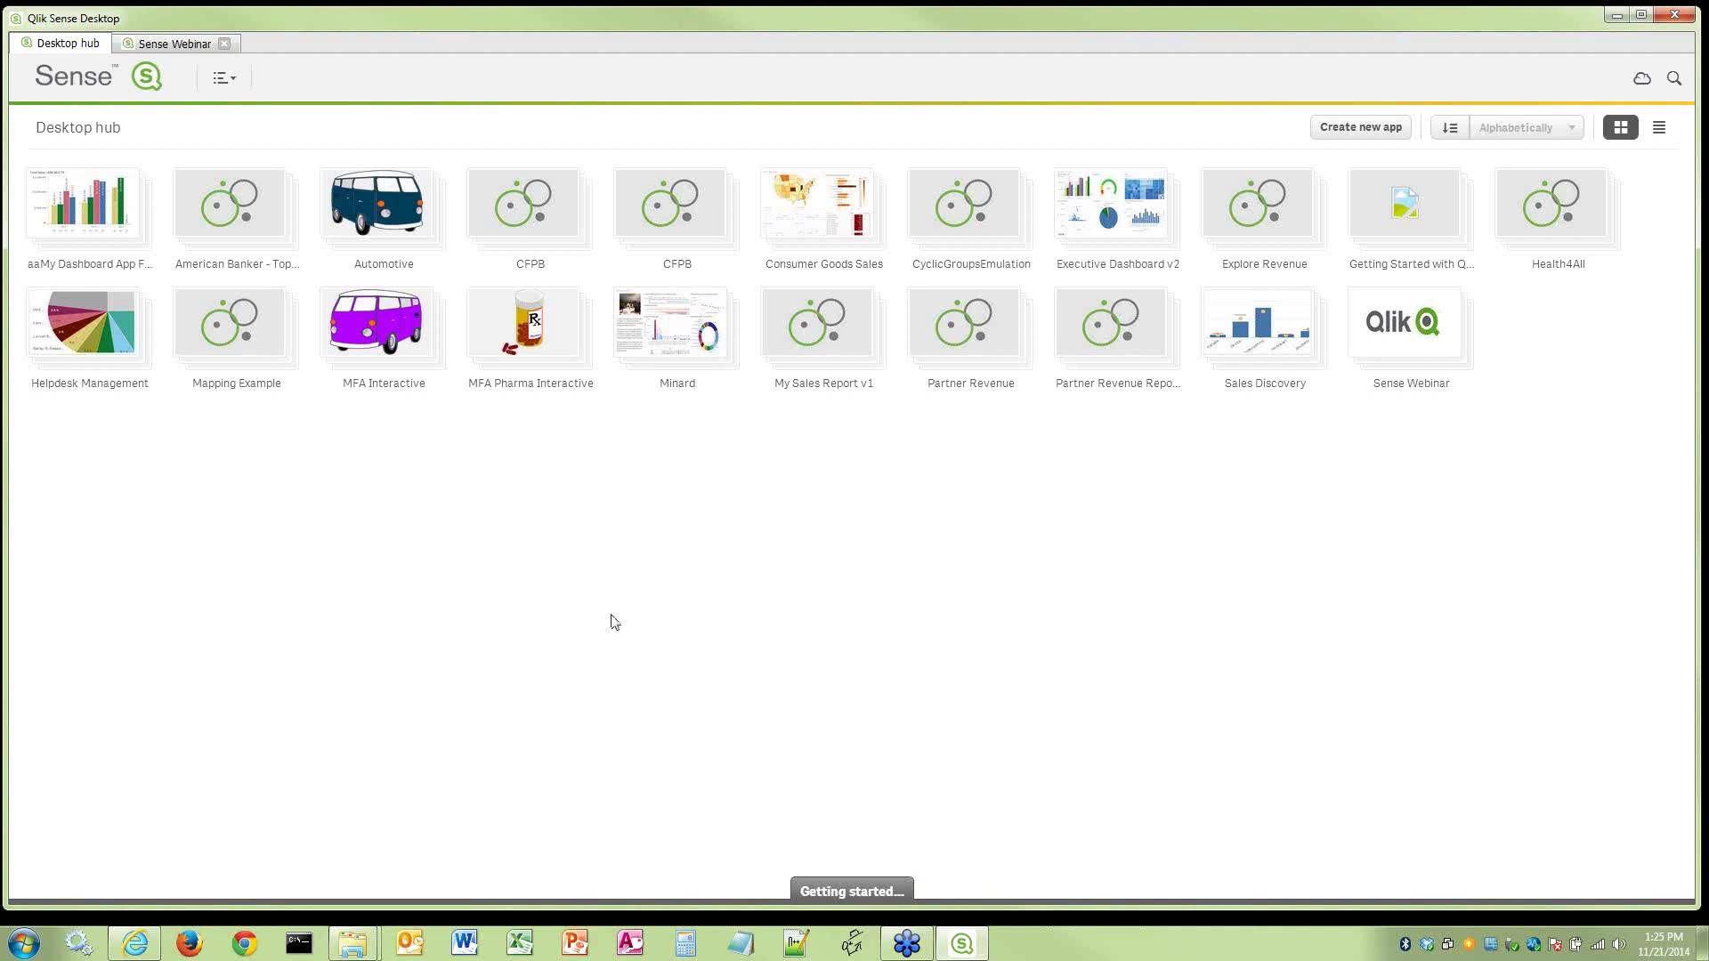
Create a new app in the hub named 'aaMy Dashboard'
{"action": "left_click", "coordinate": [1362, 127]}
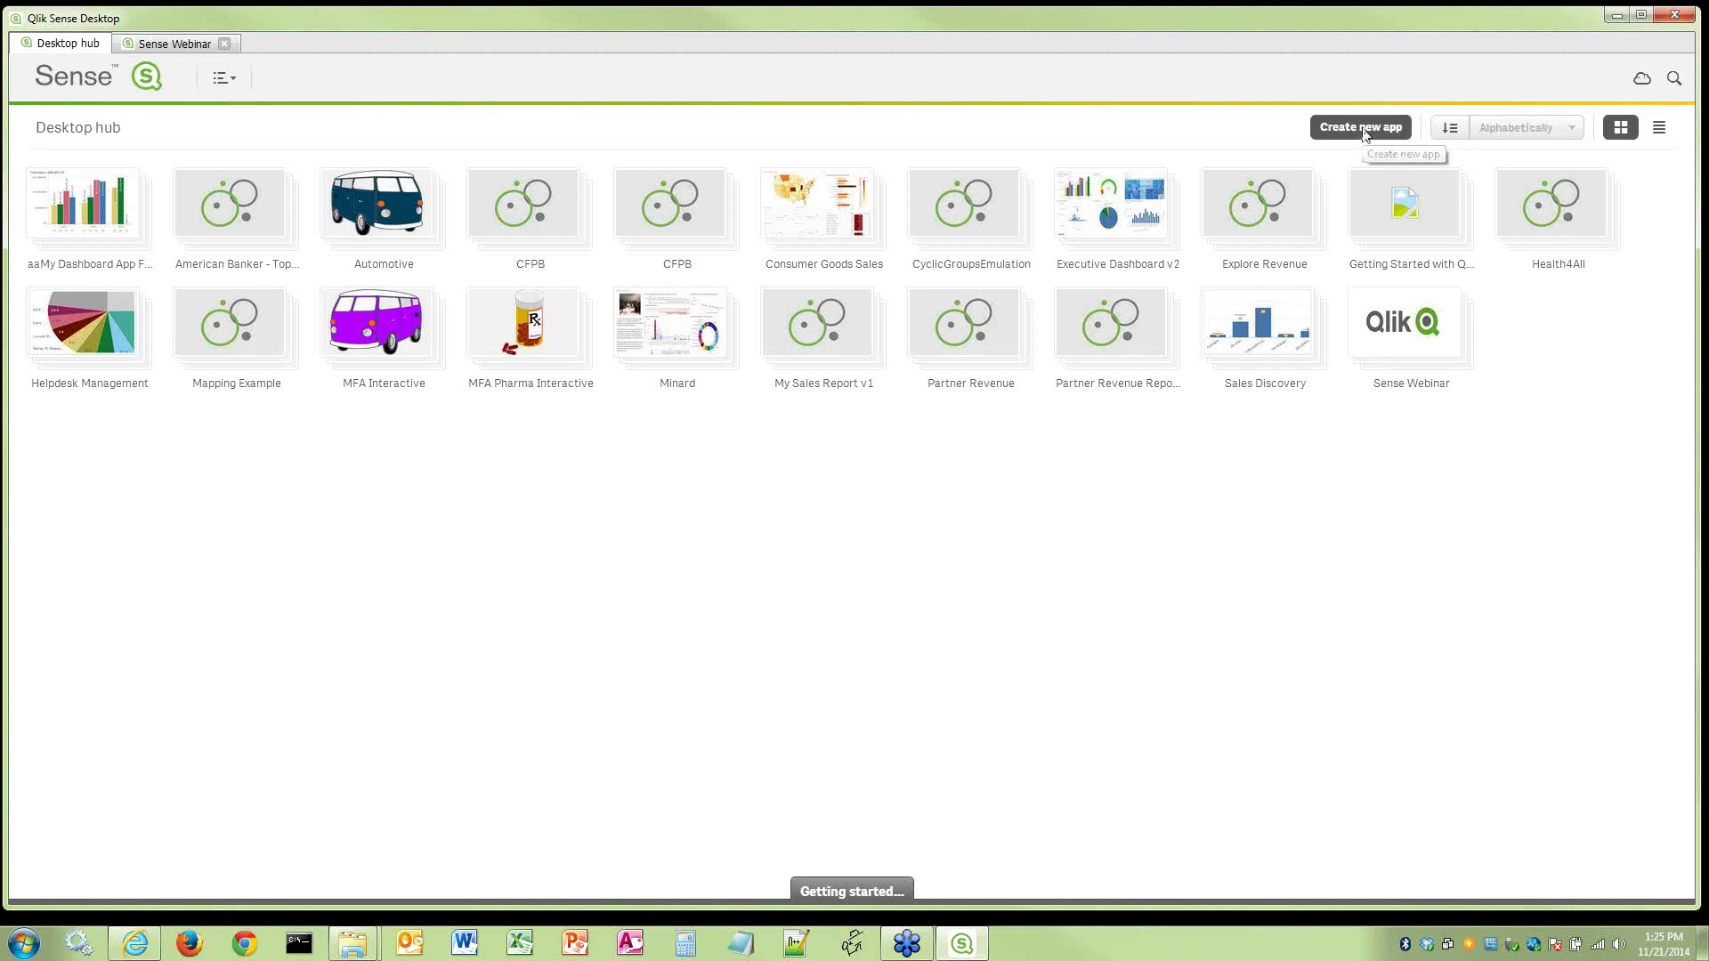
{"action": "type", "text": "aaMay"}
{"action": "key", "text": "BackSpace"}
{"action": "key", "text": "BackSpace"}
{"action": "type", "text": "y Dashboard"}
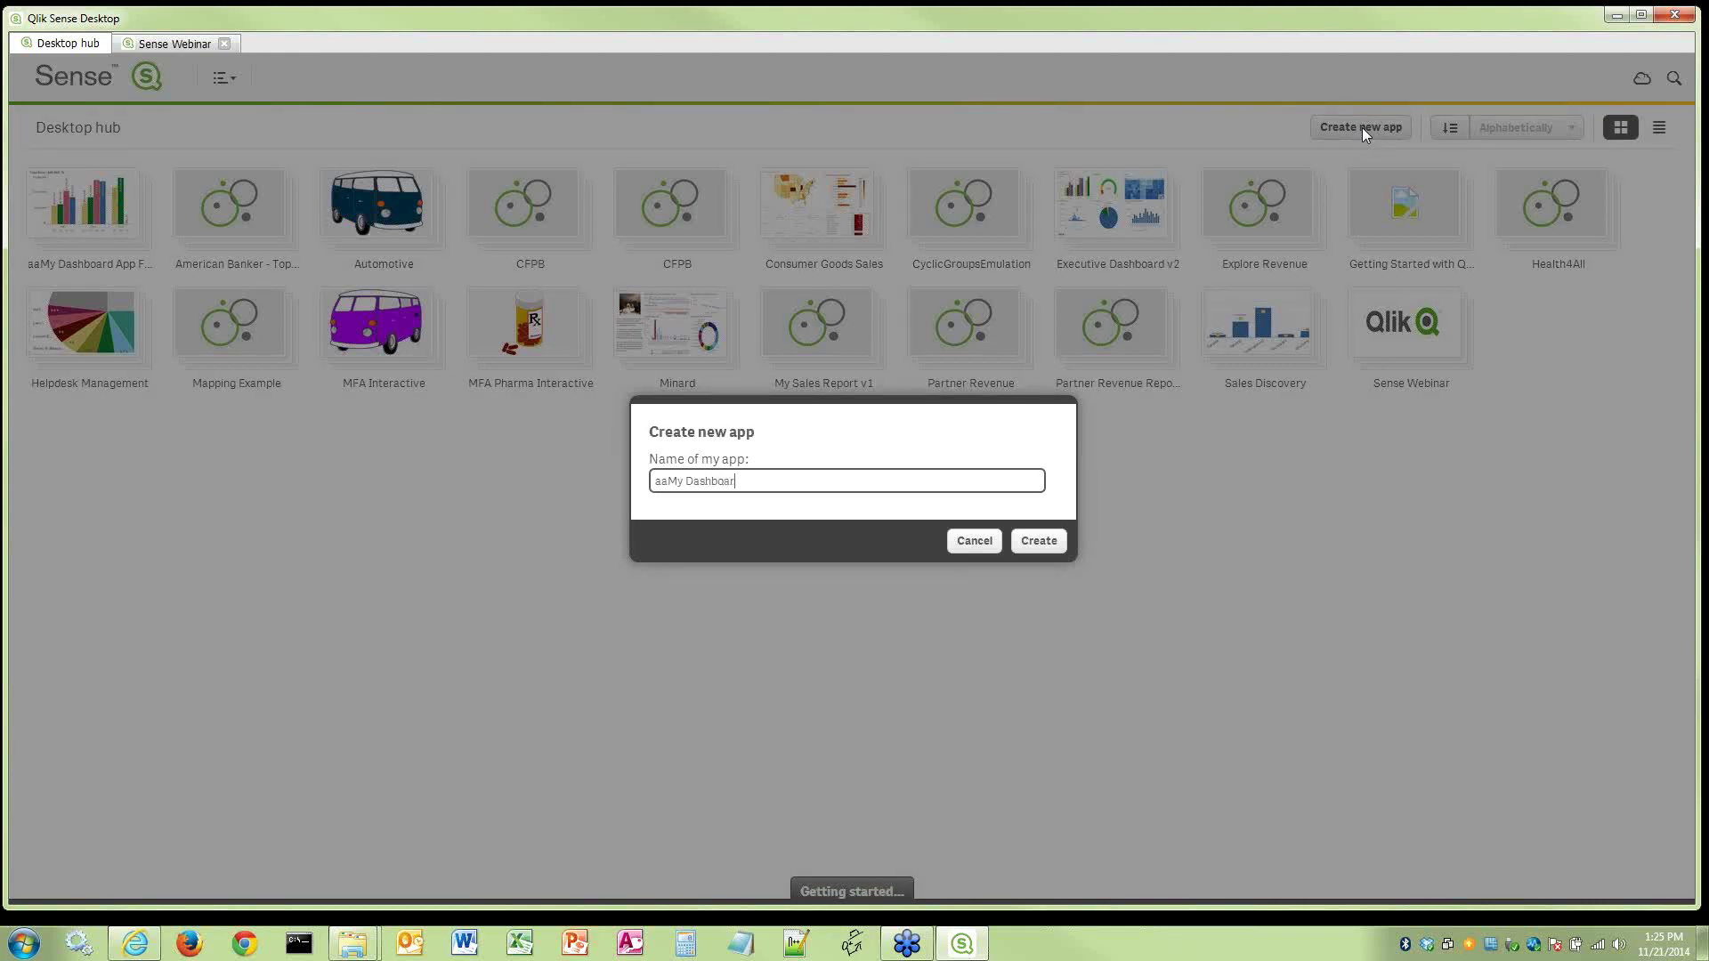
{"action": "left_click", "coordinate": [1039, 540]}
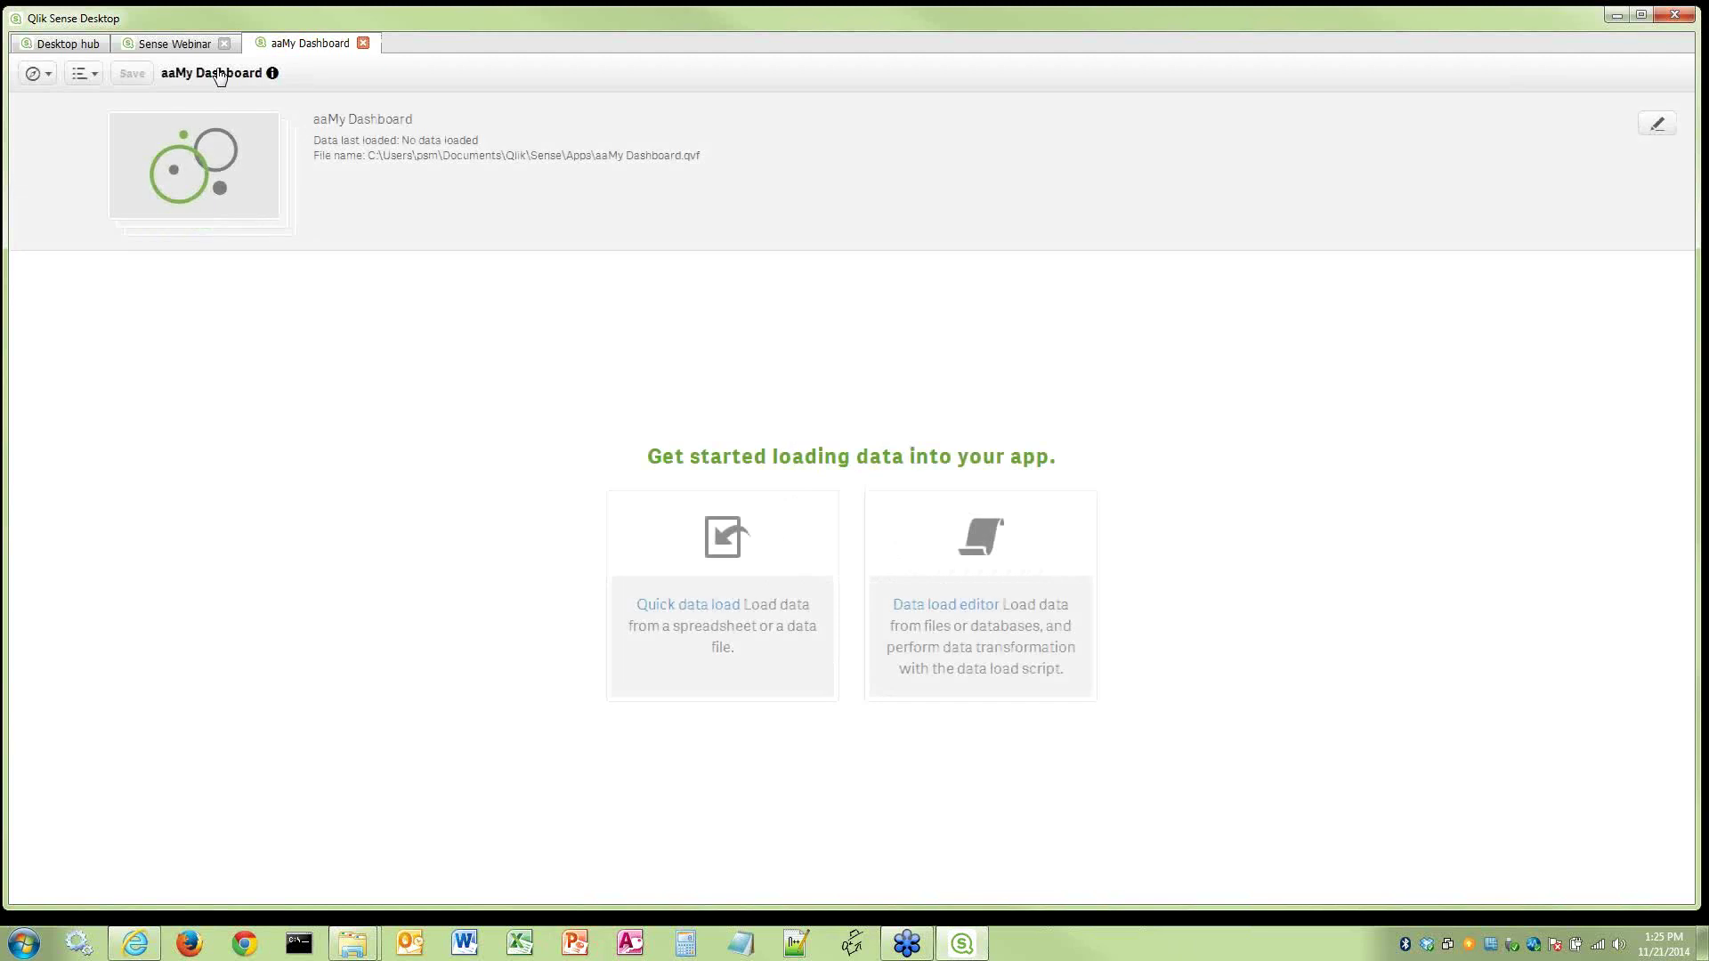
Collapse the aaMy Dashboard details summary and bring the Windows Explorer window forward
{"action": "left_click", "coordinate": [217, 73]}
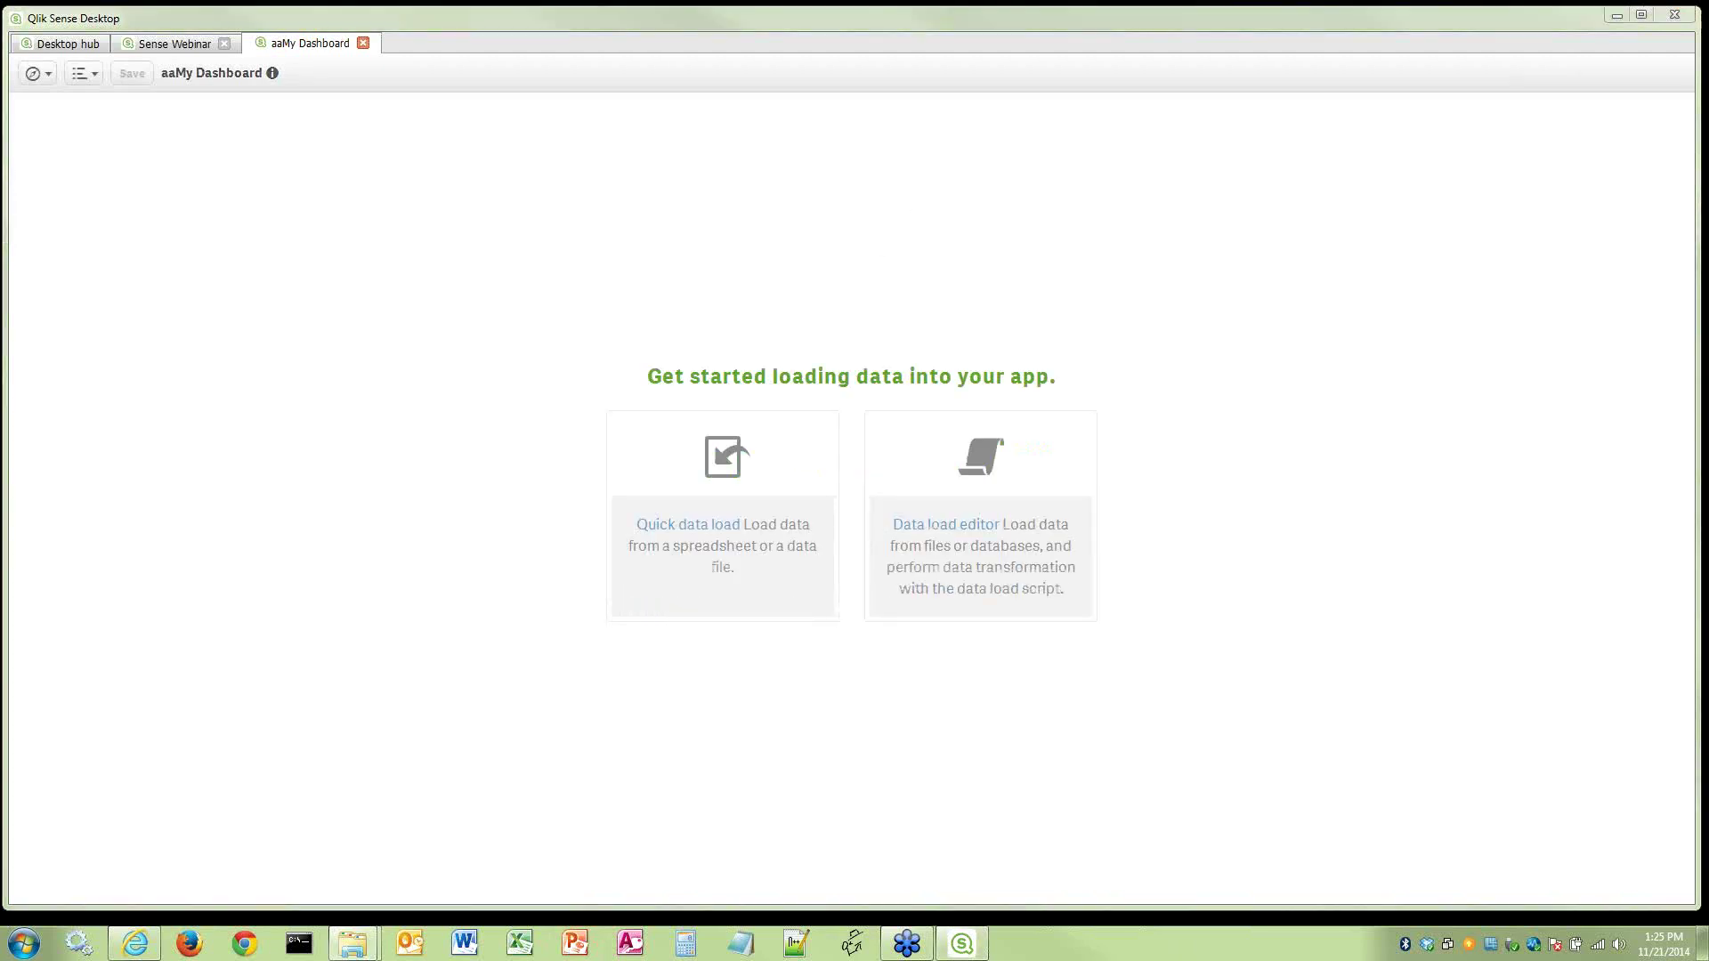
{"action": "left_click", "coordinate": [1480, 106]}
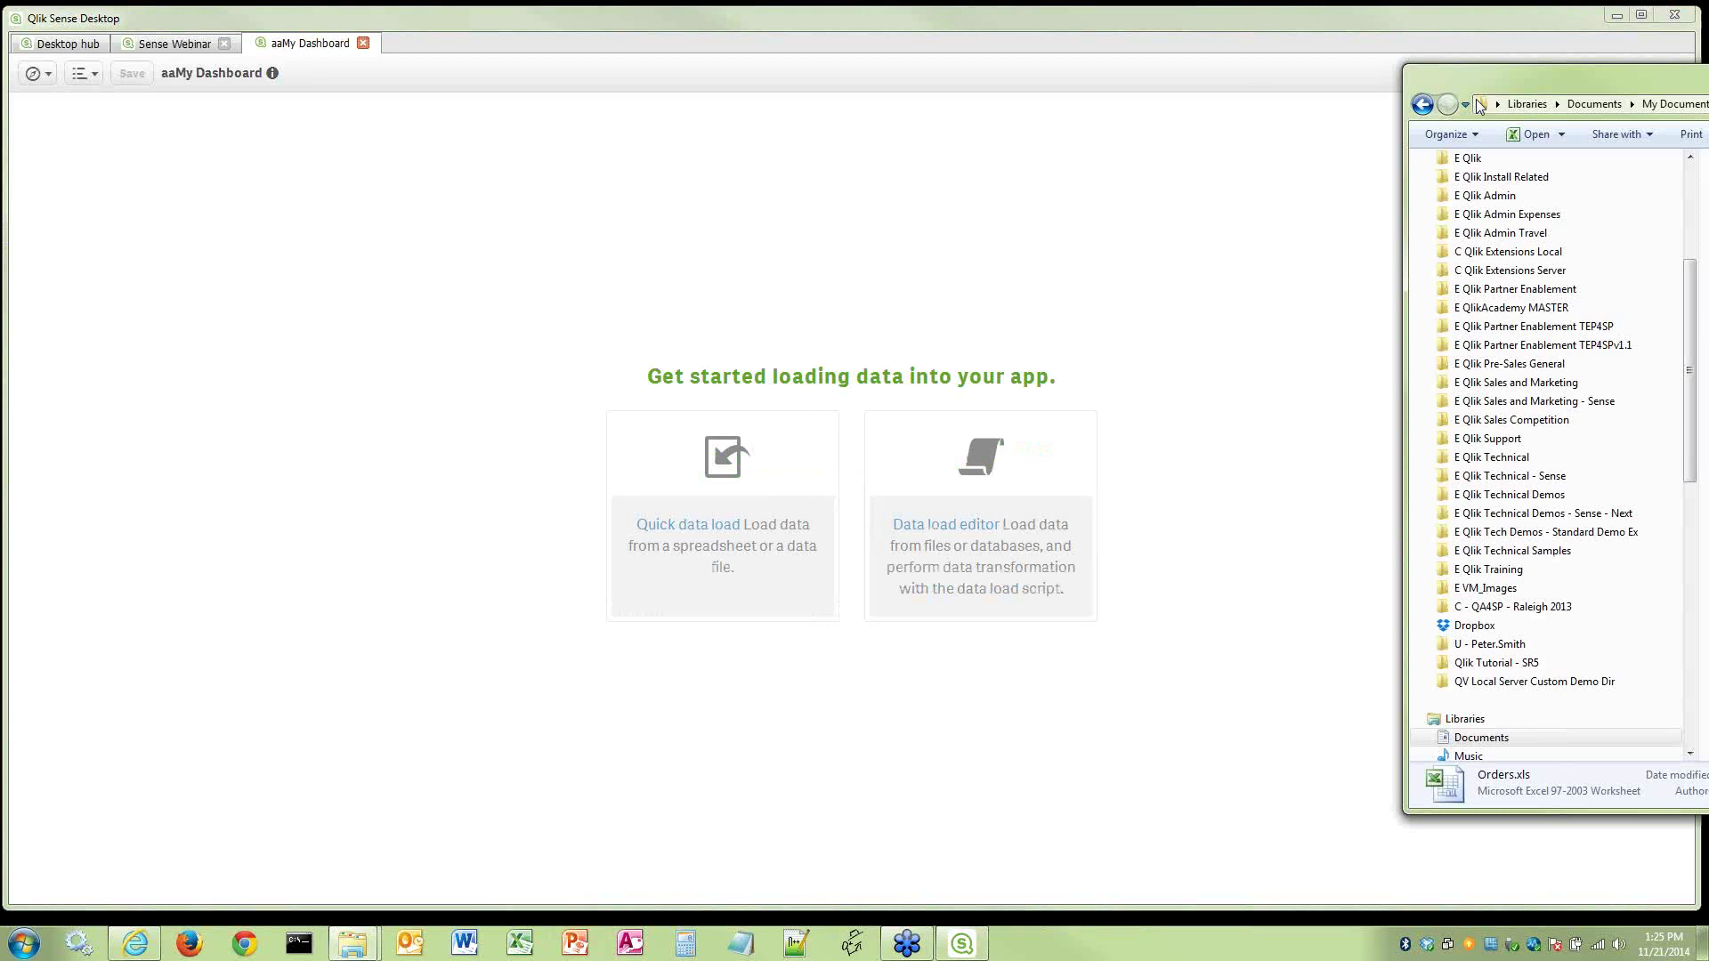
Drag Customers.xlsx from the Getting Started Webinar folder onto the app's Quick data load area
{"action": "left_click_drag", "start_coordinate": [1479, 105], "coordinate": [1175, 131]}
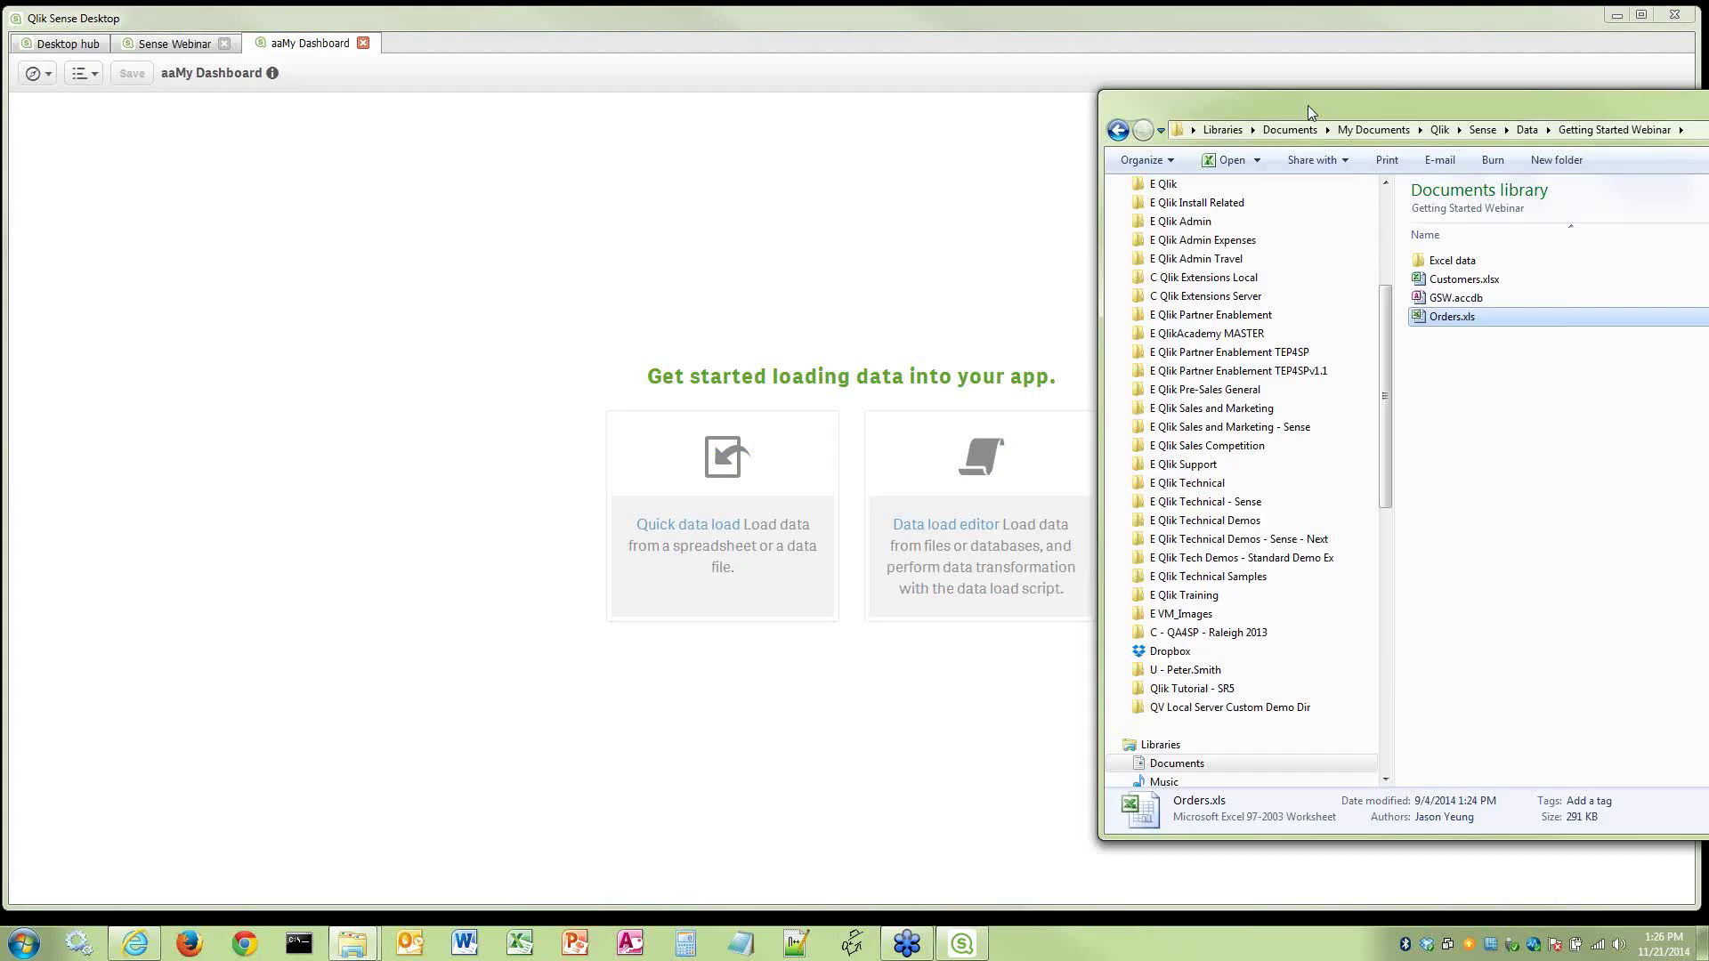
{"action": "left_click", "coordinate": [1492, 281]}
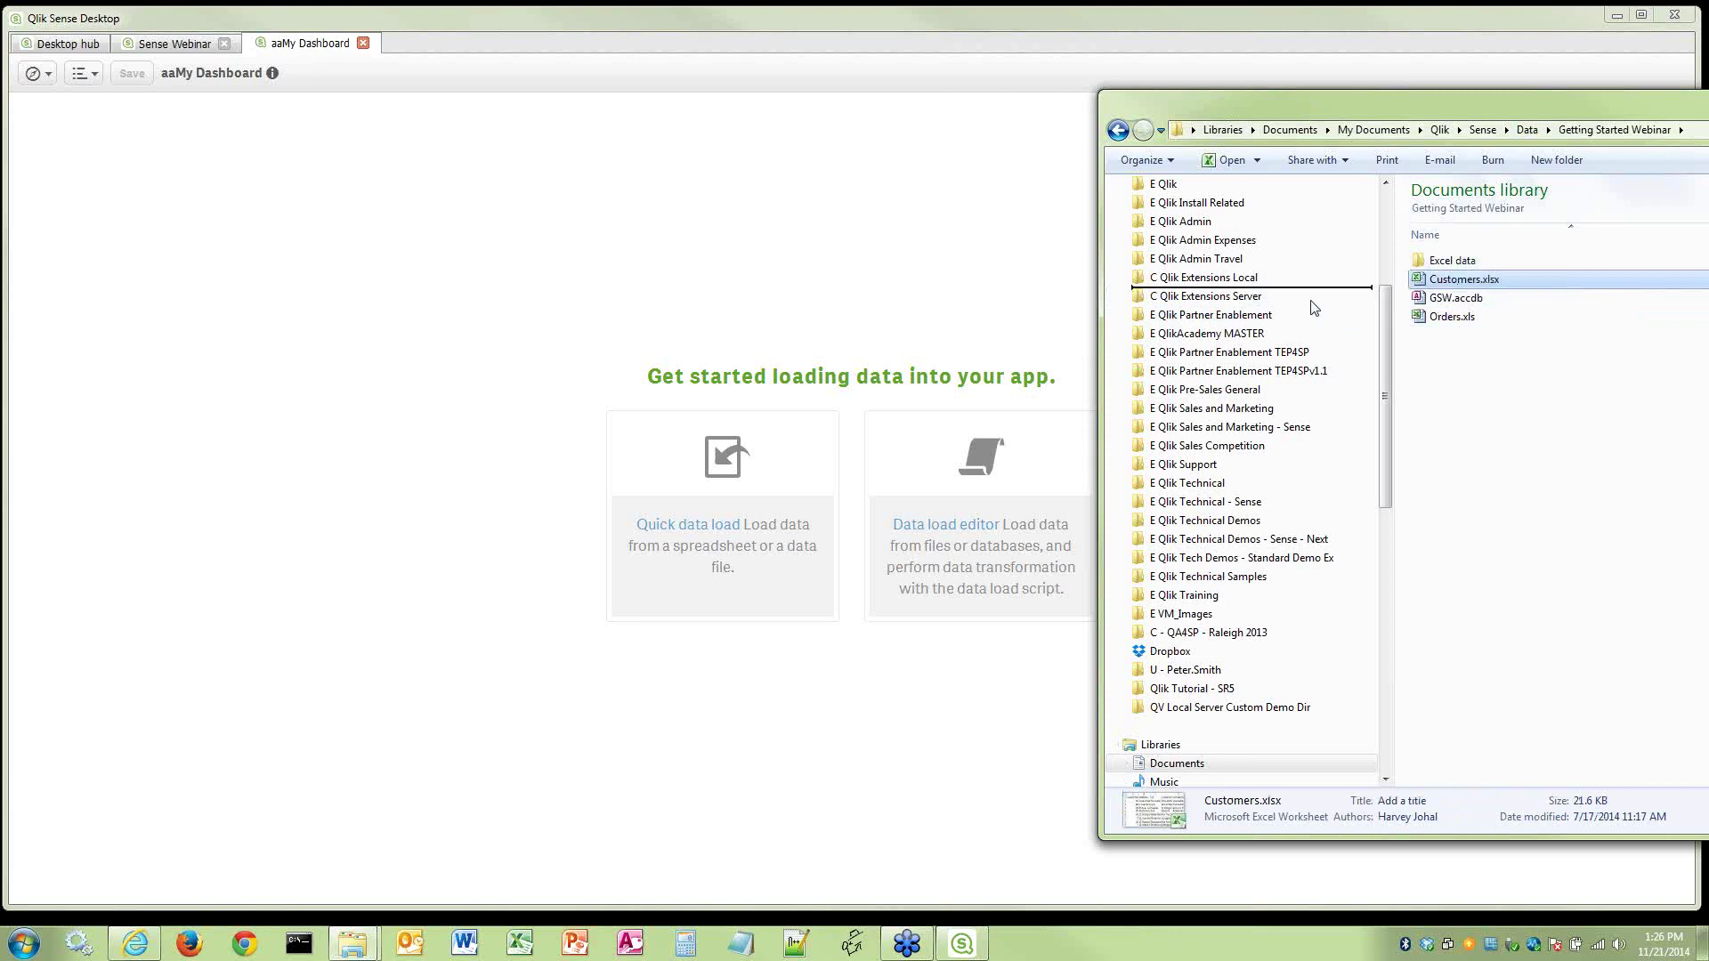
{"action": "left_click_drag", "start_coordinate": [921, 369], "coordinate": [686, 481]}
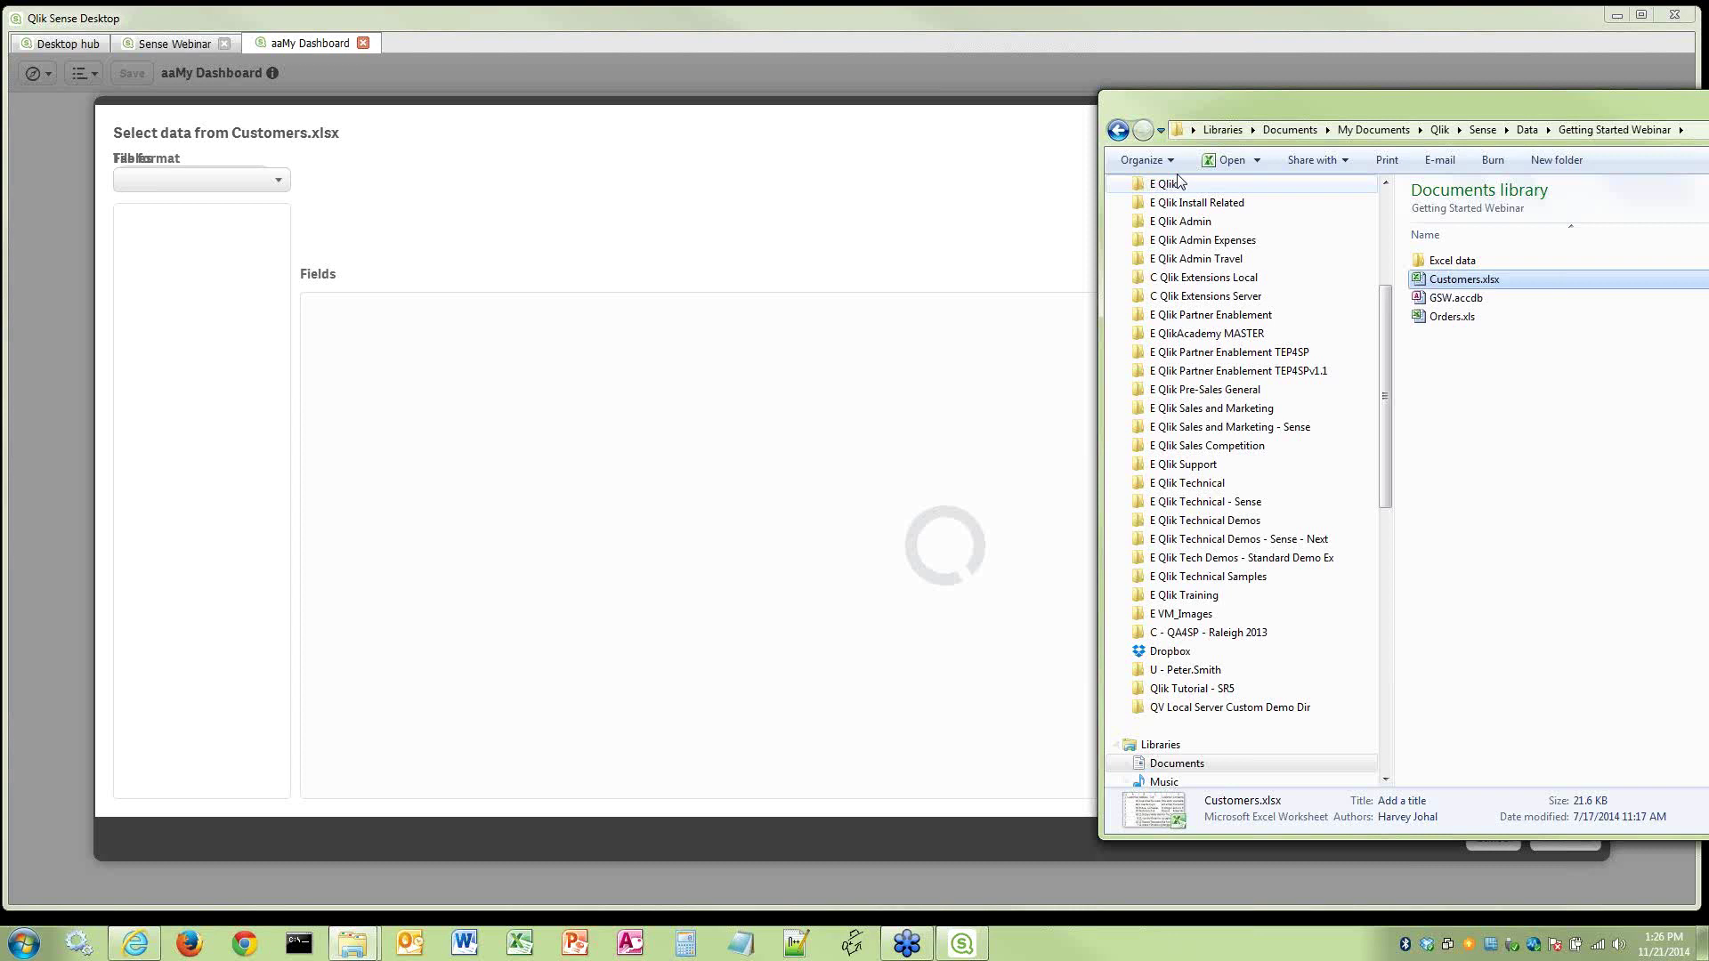
Load the previewed Customers.xlsx data and open the new empty sheet for editing
{"action": "left_click", "coordinate": [1157, 564]}
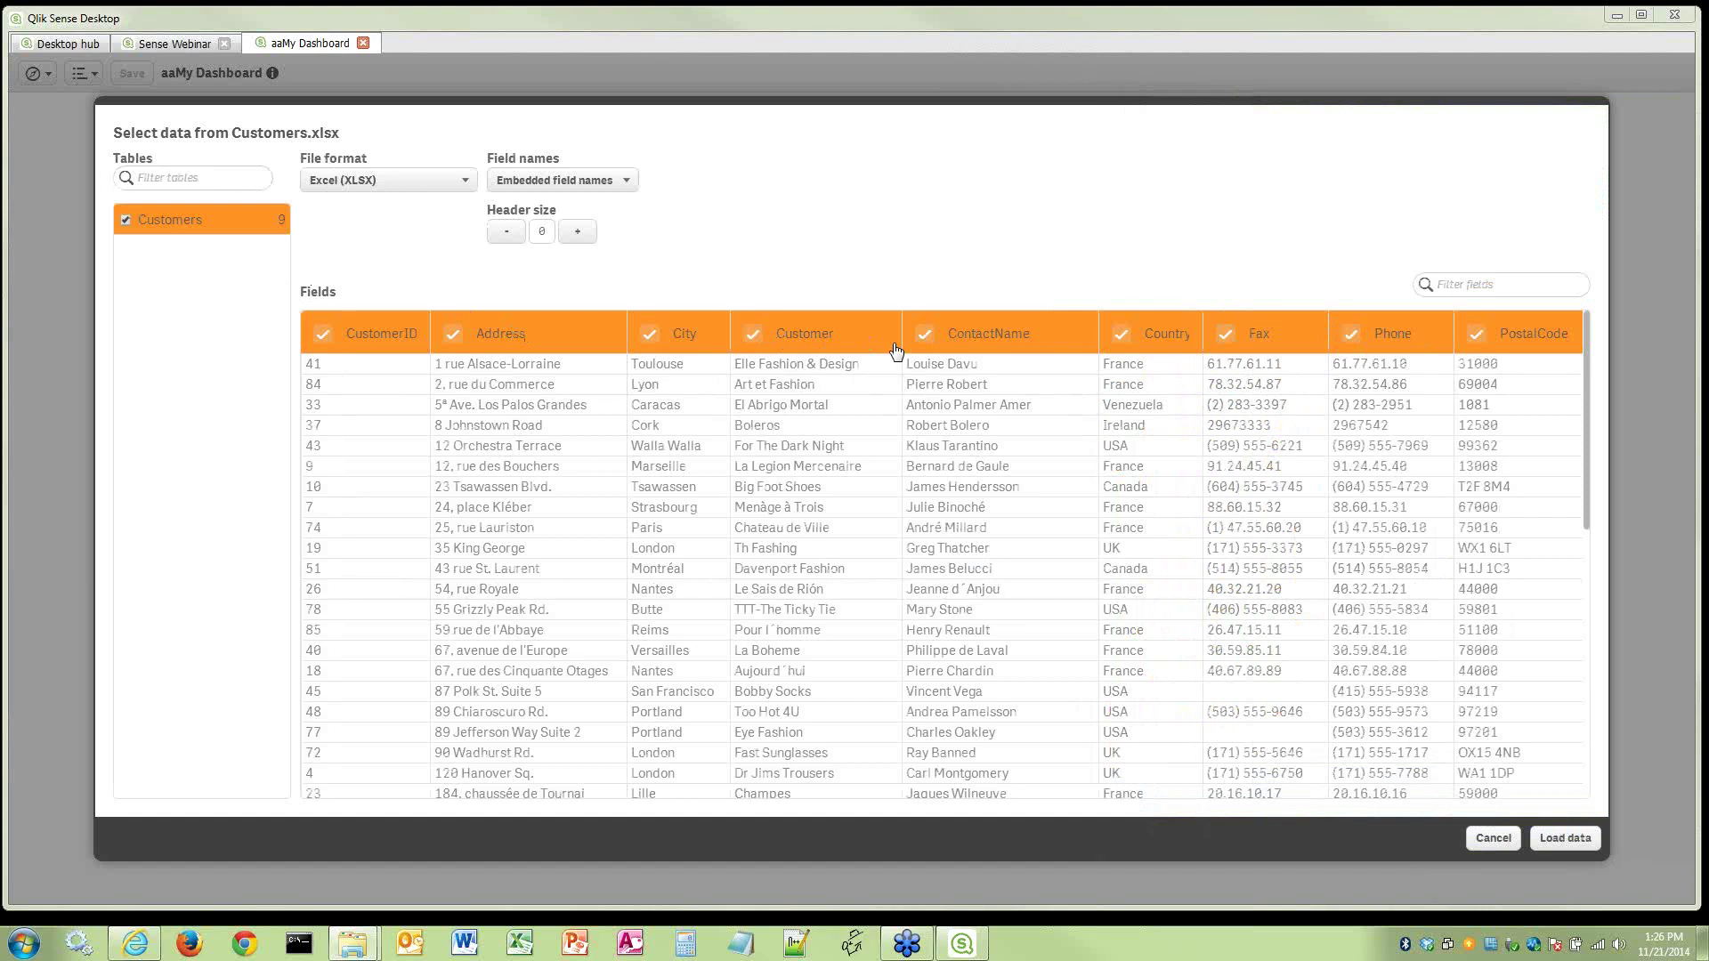
{"action": "left_click", "coordinate": [1570, 841]}
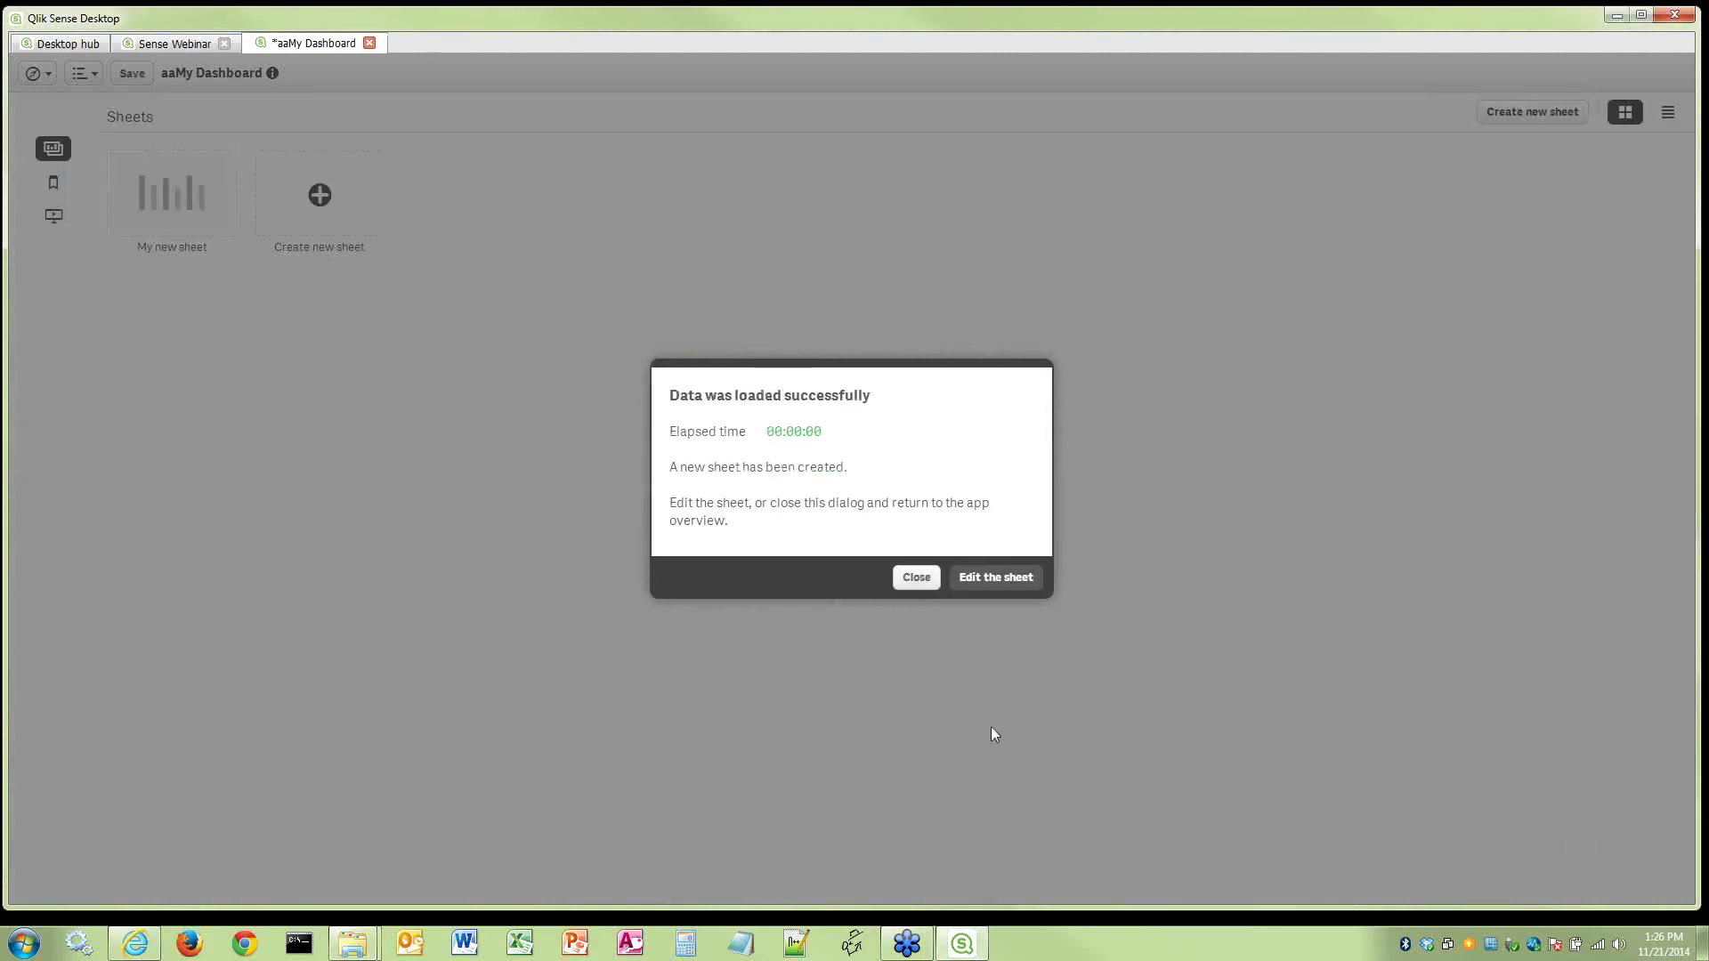
{"action": "key", "text": "Return"}
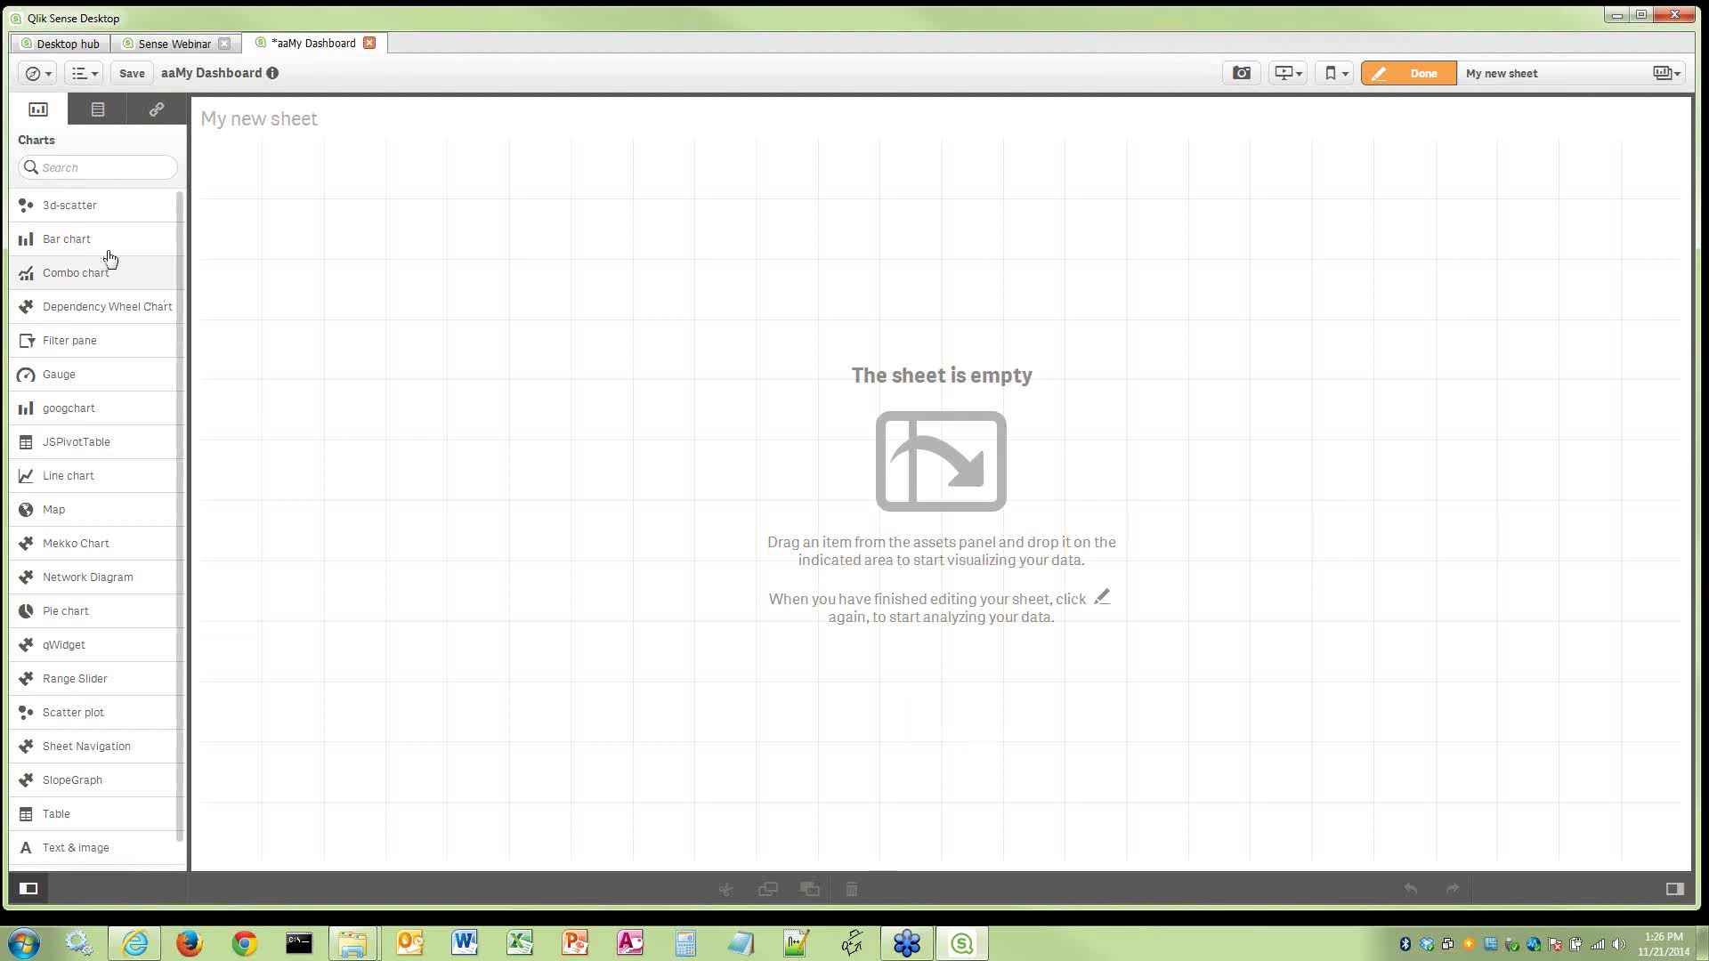
Place a bar chart filling the sheet with Country as its dimension
{"action": "left_click_drag", "start_coordinate": [110, 254], "coordinate": [746, 507]}
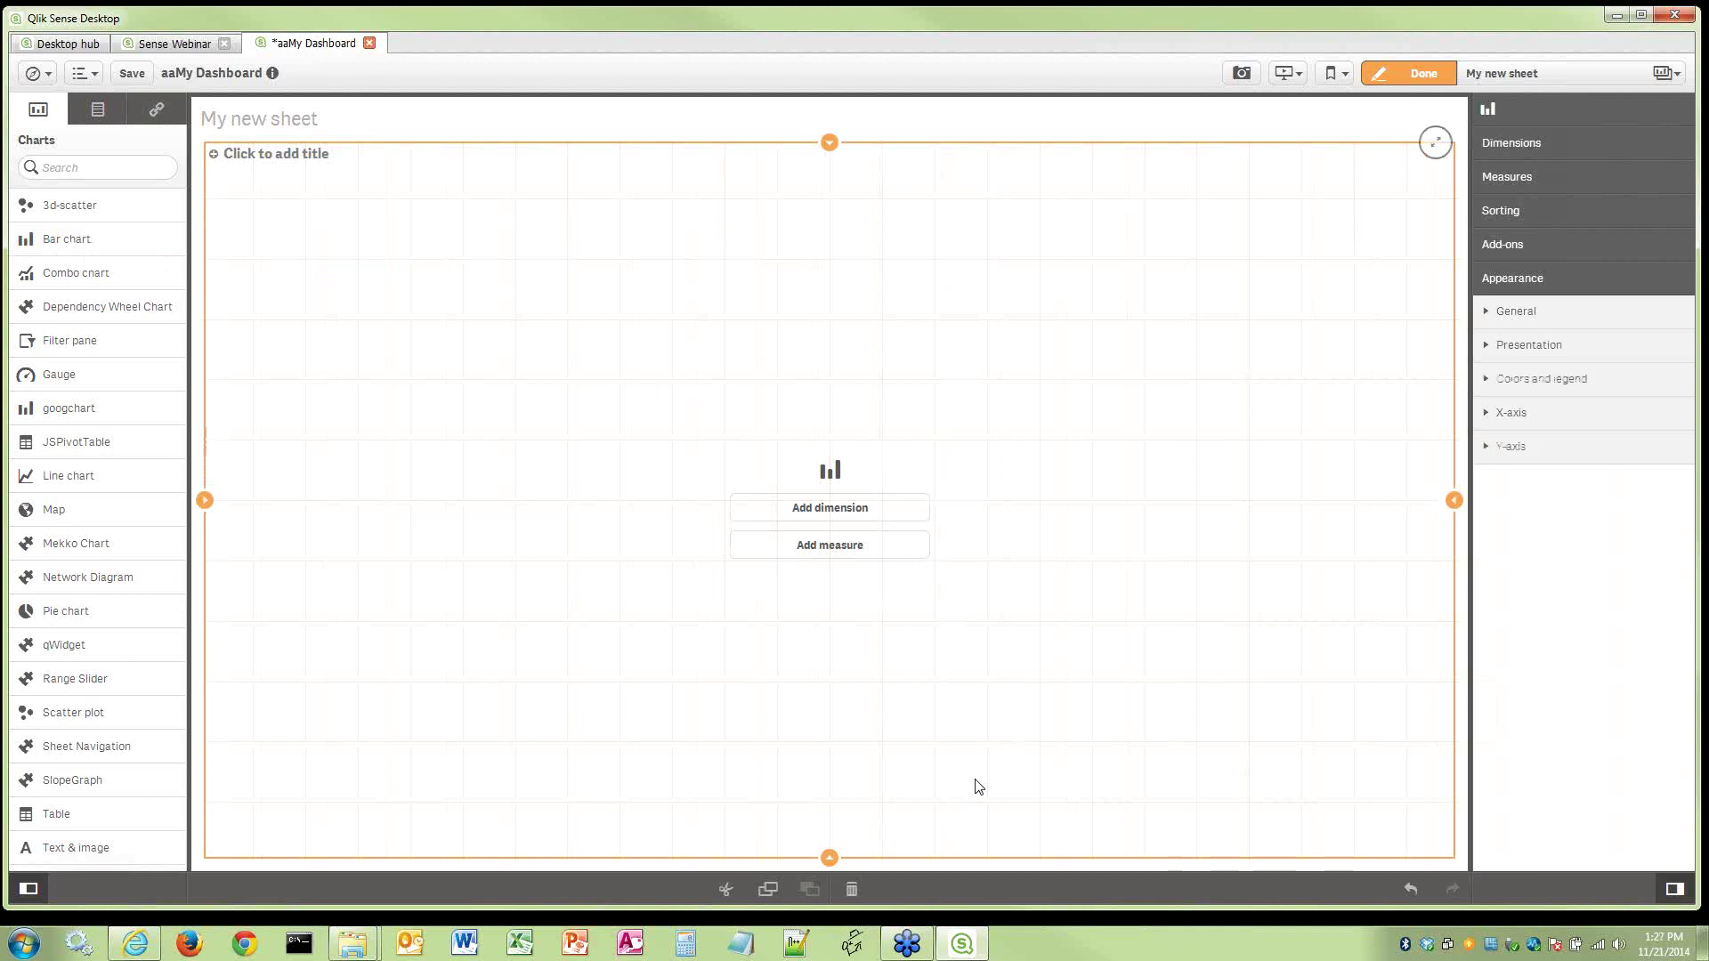
{"action": "left_click", "coordinate": [98, 109]}
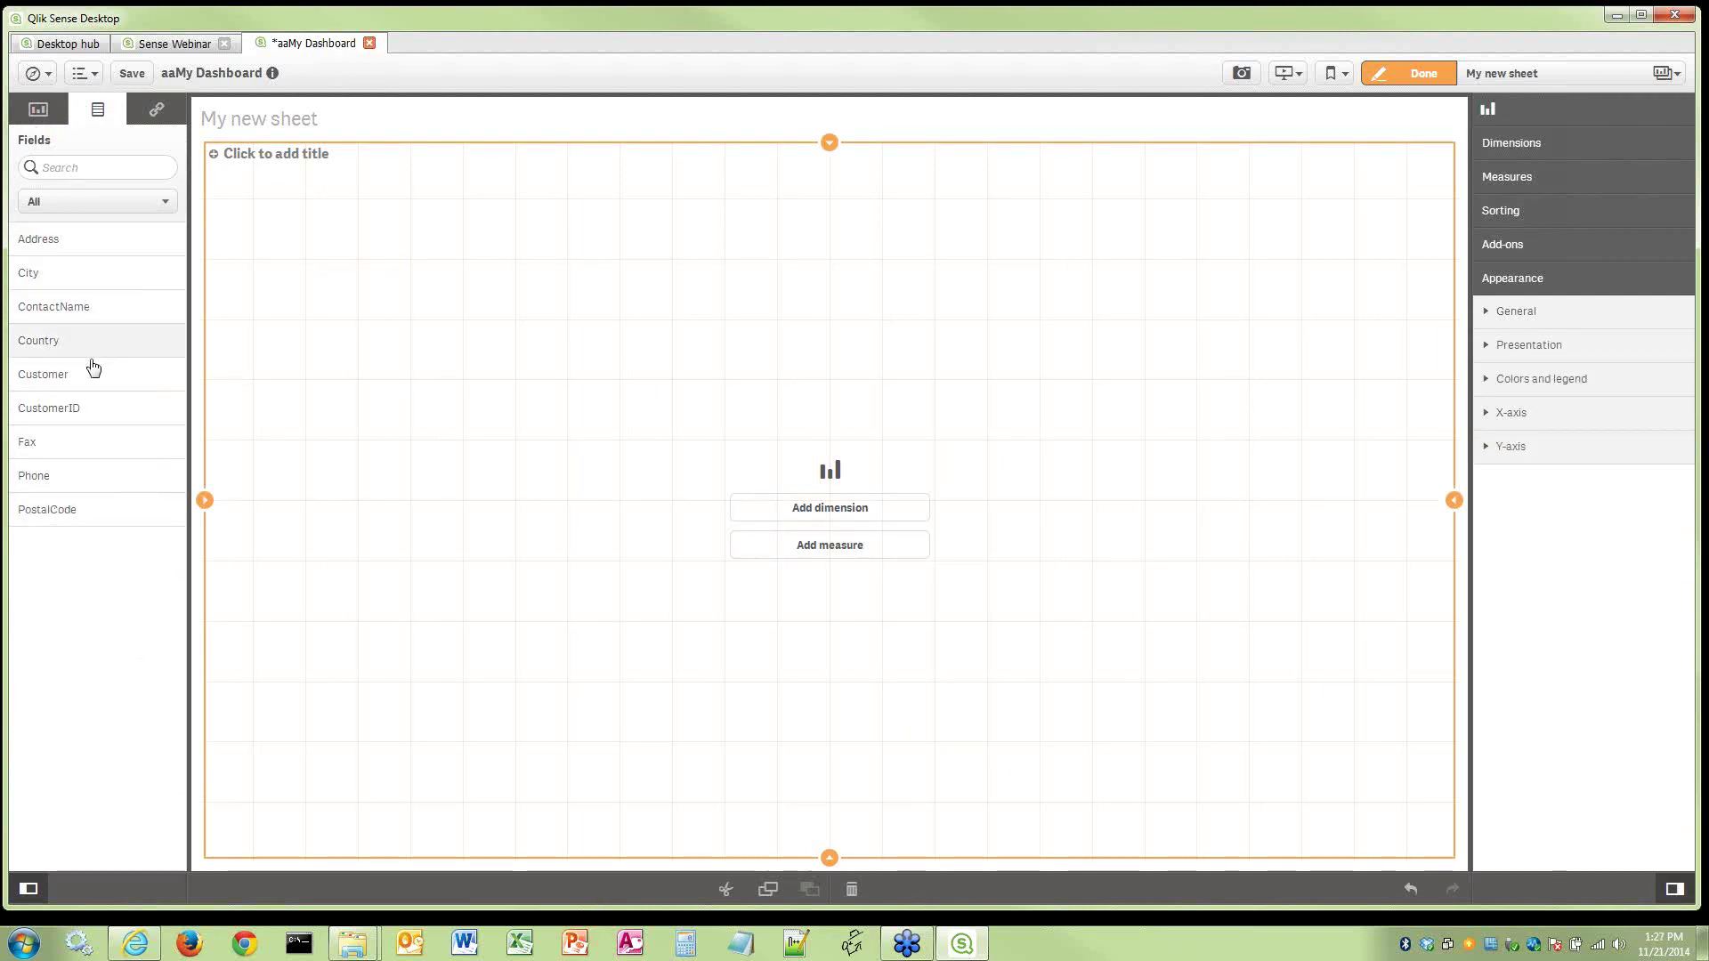
{"action": "left_click_drag", "start_coordinate": [88, 347], "coordinate": [855, 528]}
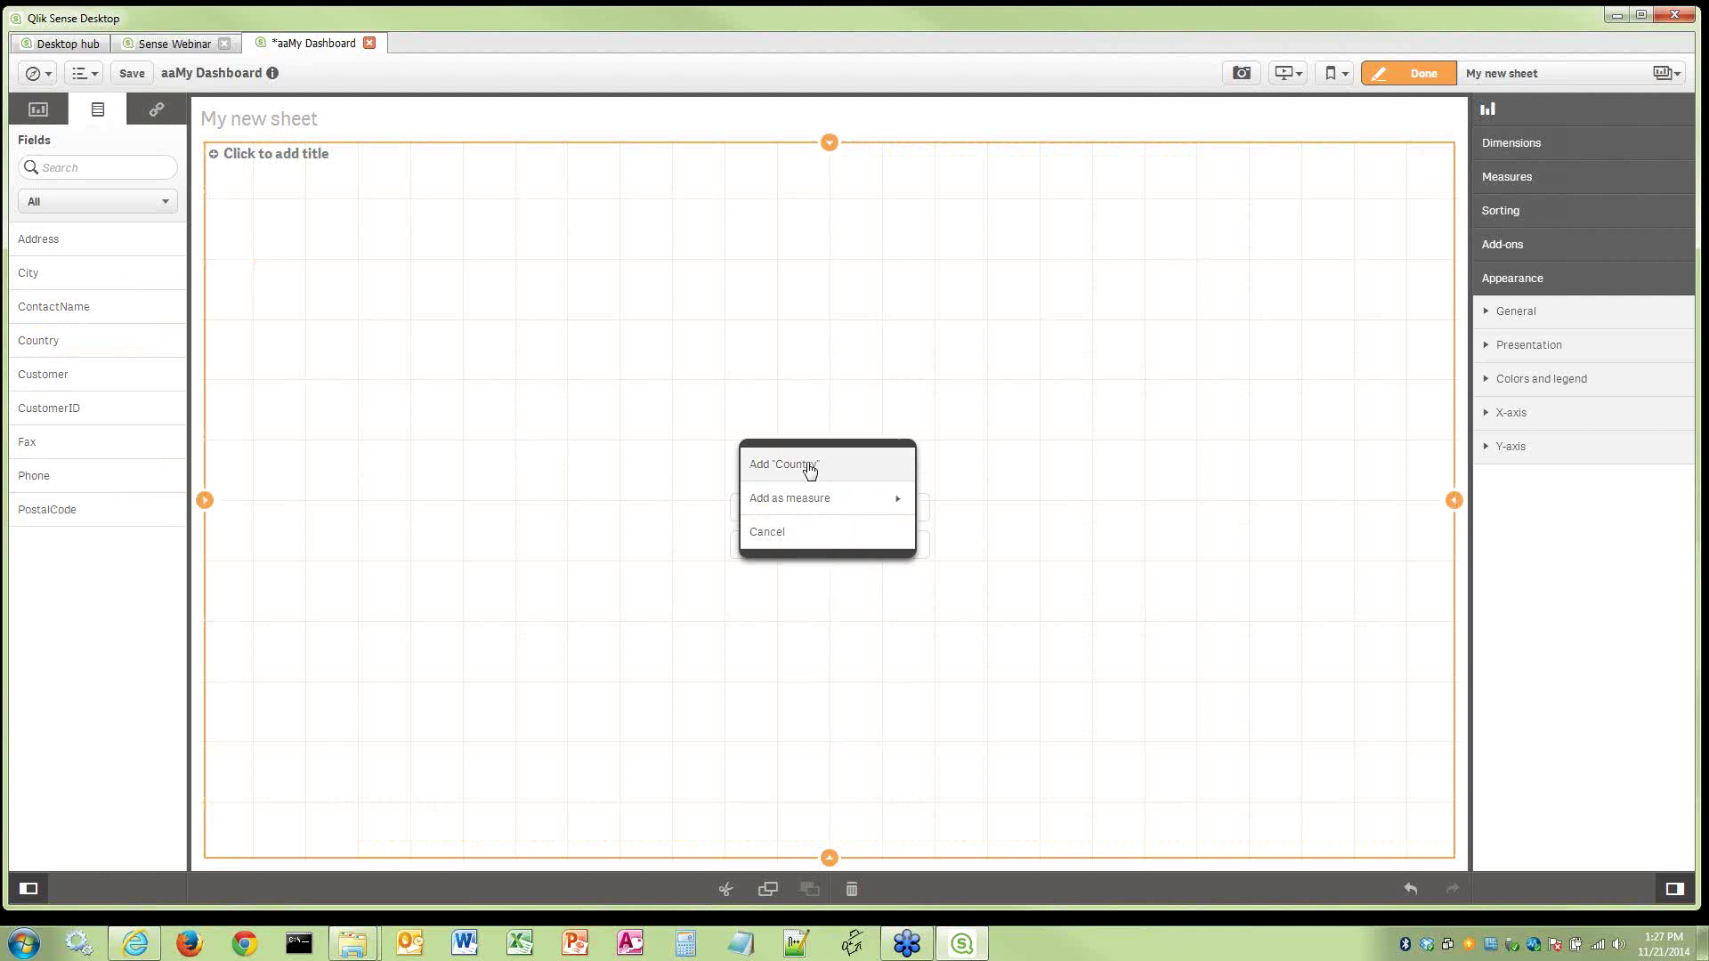
{"action": "left_click", "coordinate": [811, 465]}
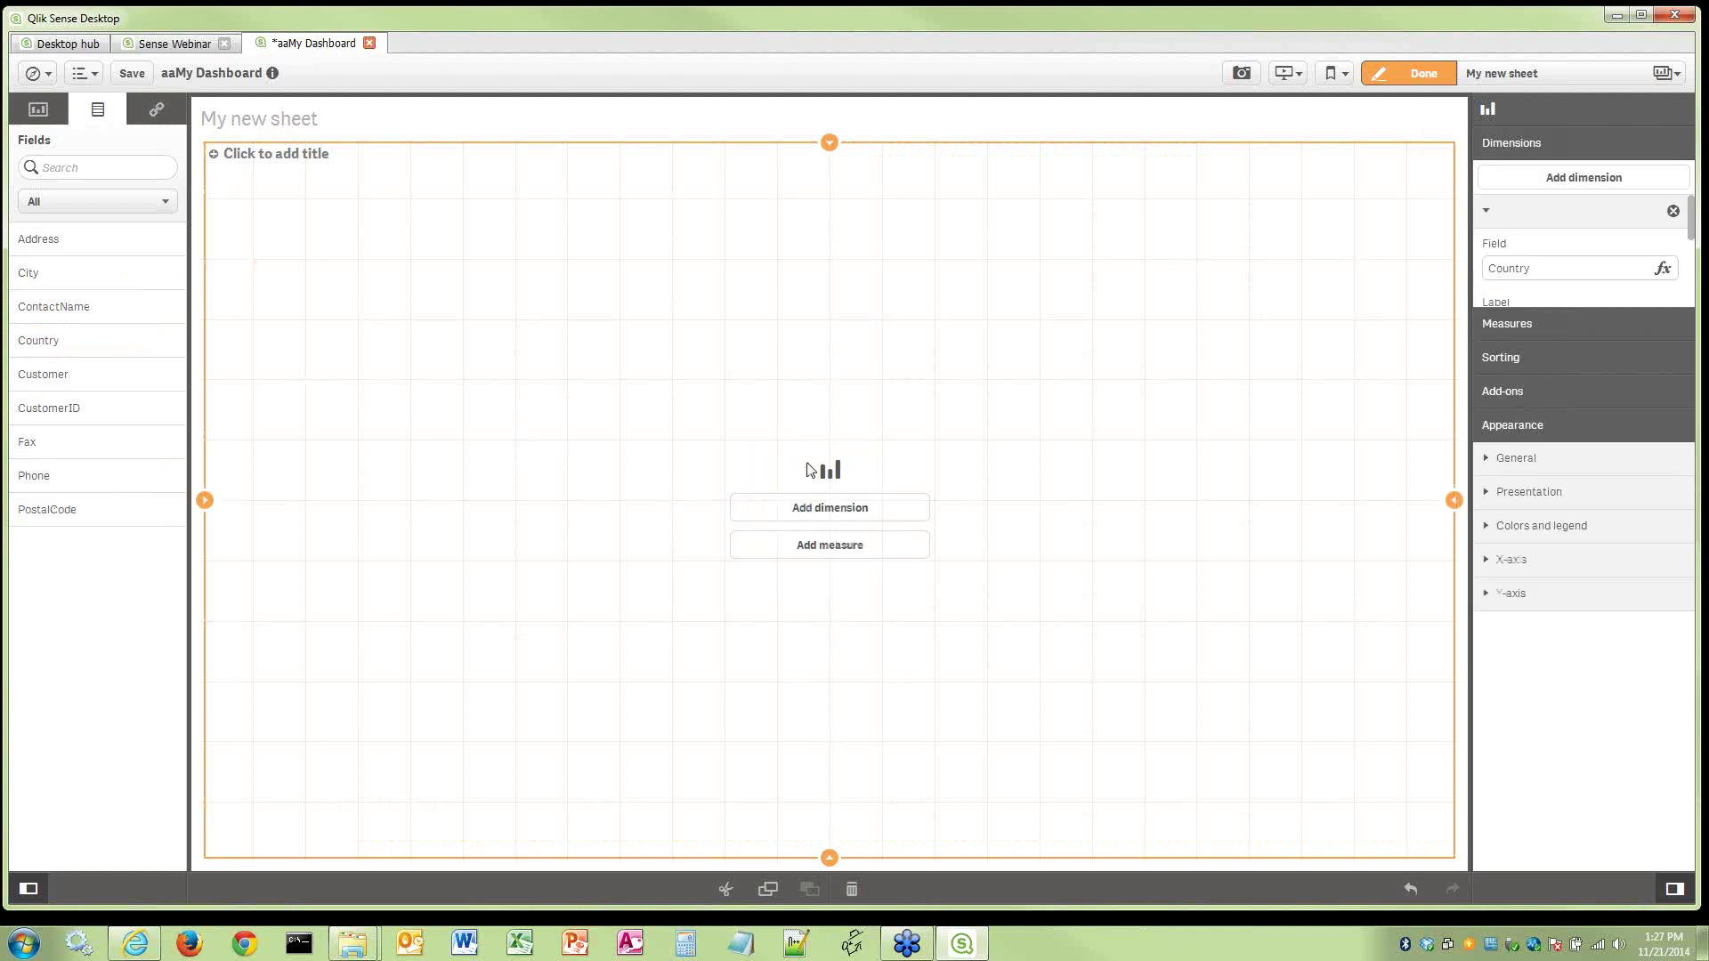
Add a Count of Customer measure and label it 'Customer Count'
{"action": "left_click", "coordinate": [860, 552]}
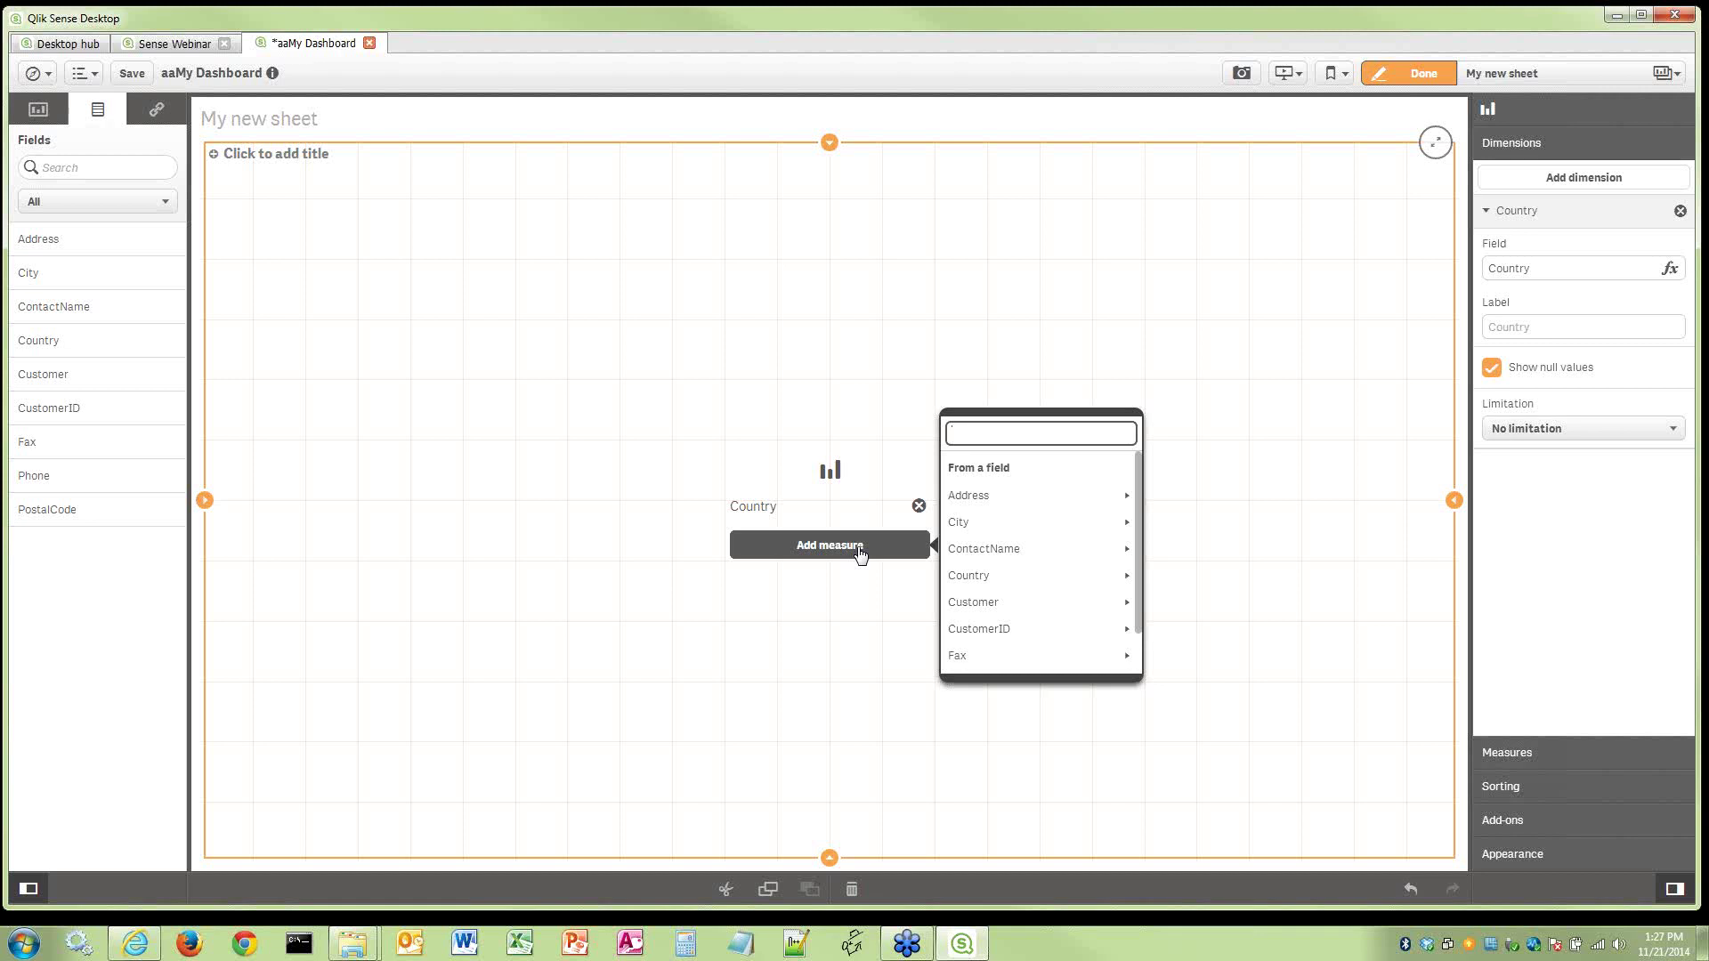
{"action": "left_click", "coordinate": [986, 604]}
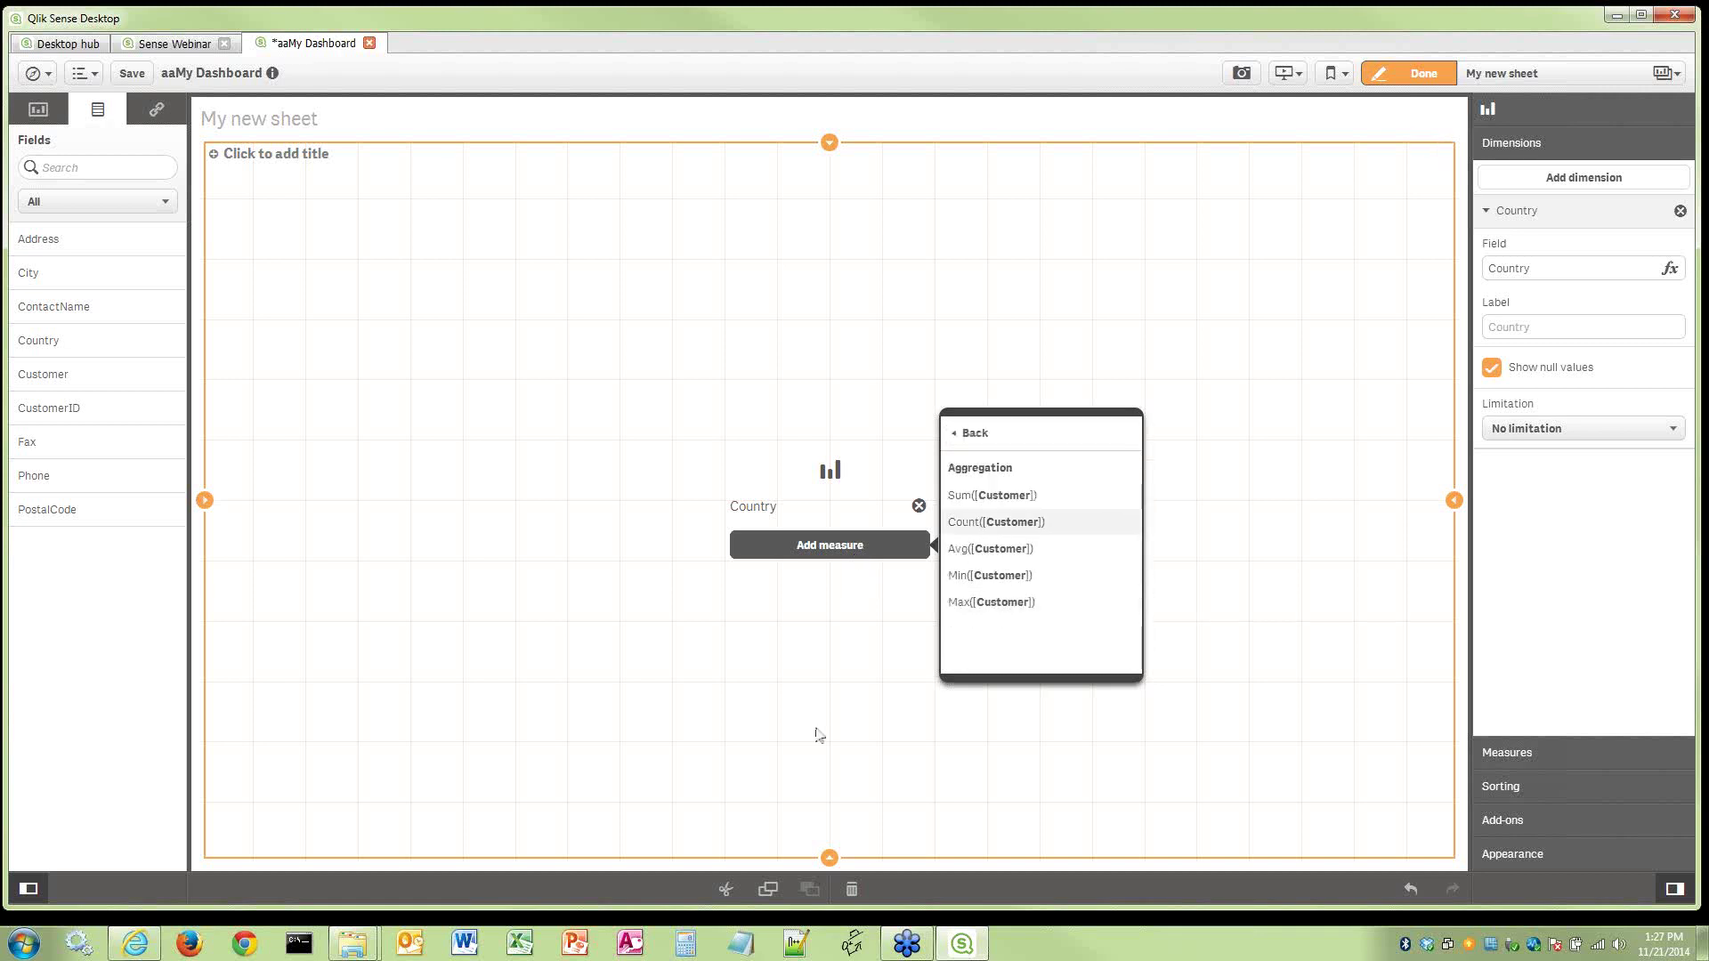
{"action": "left_click", "coordinate": [992, 523]}
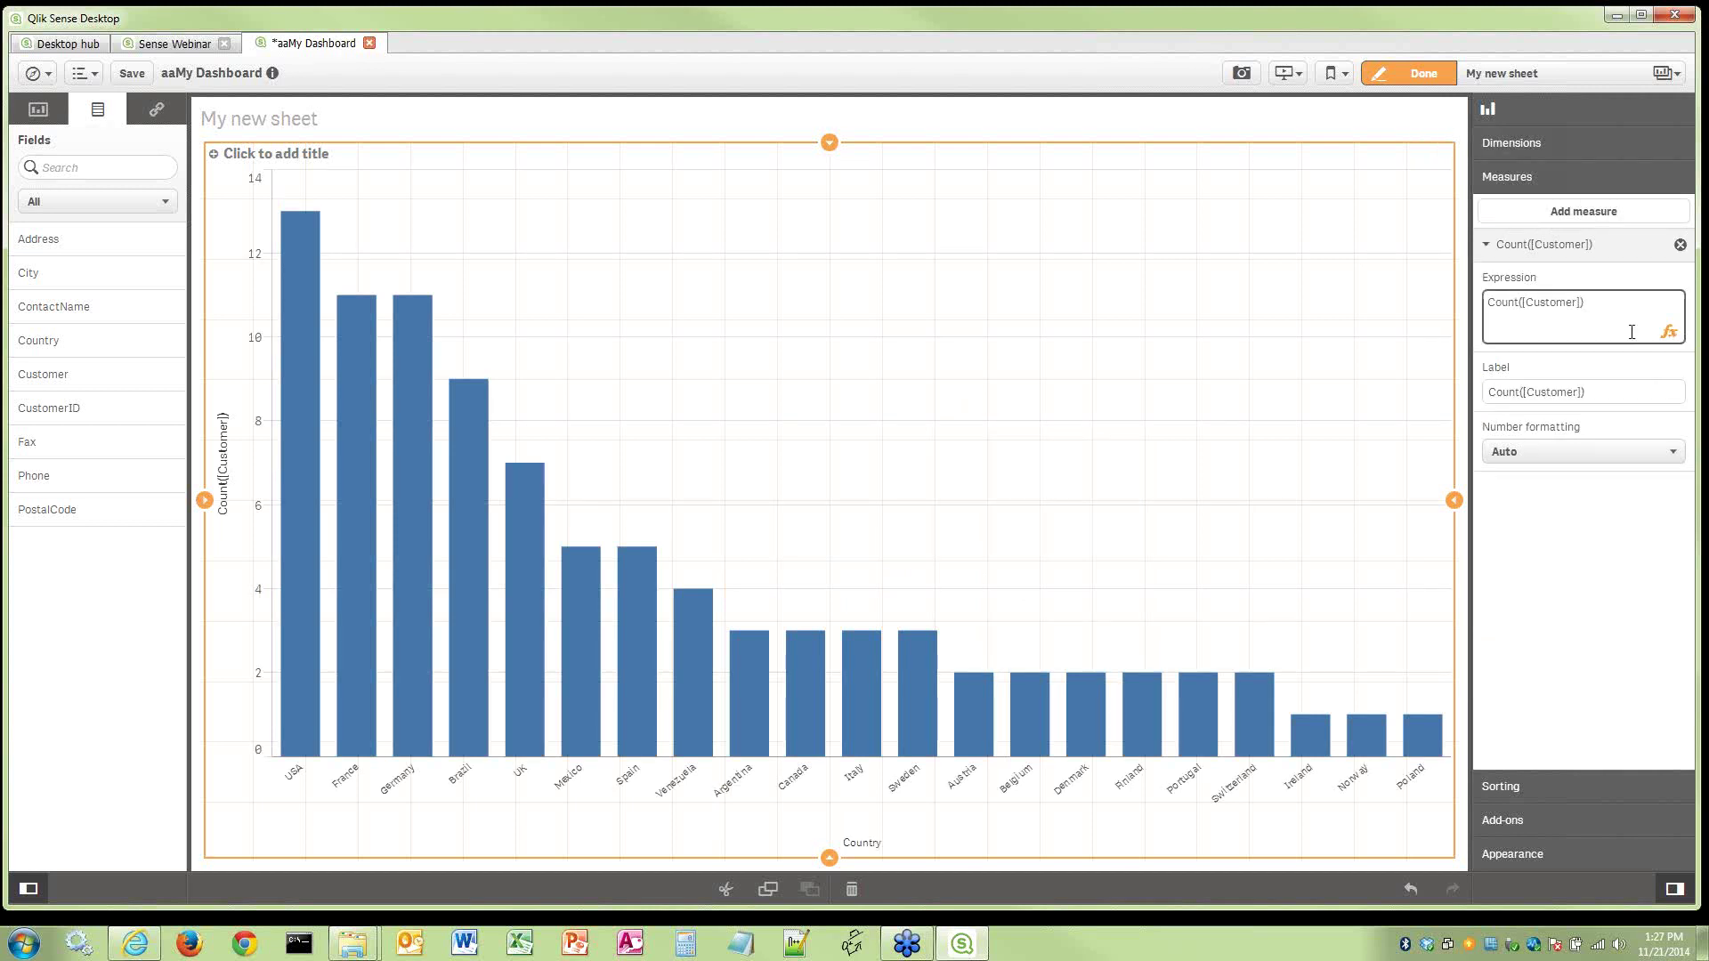
{"action": "left_click", "coordinate": [1617, 398]}
{"action": "left_click_drag", "start_coordinate": [1617, 394], "coordinate": [1476, 396]}
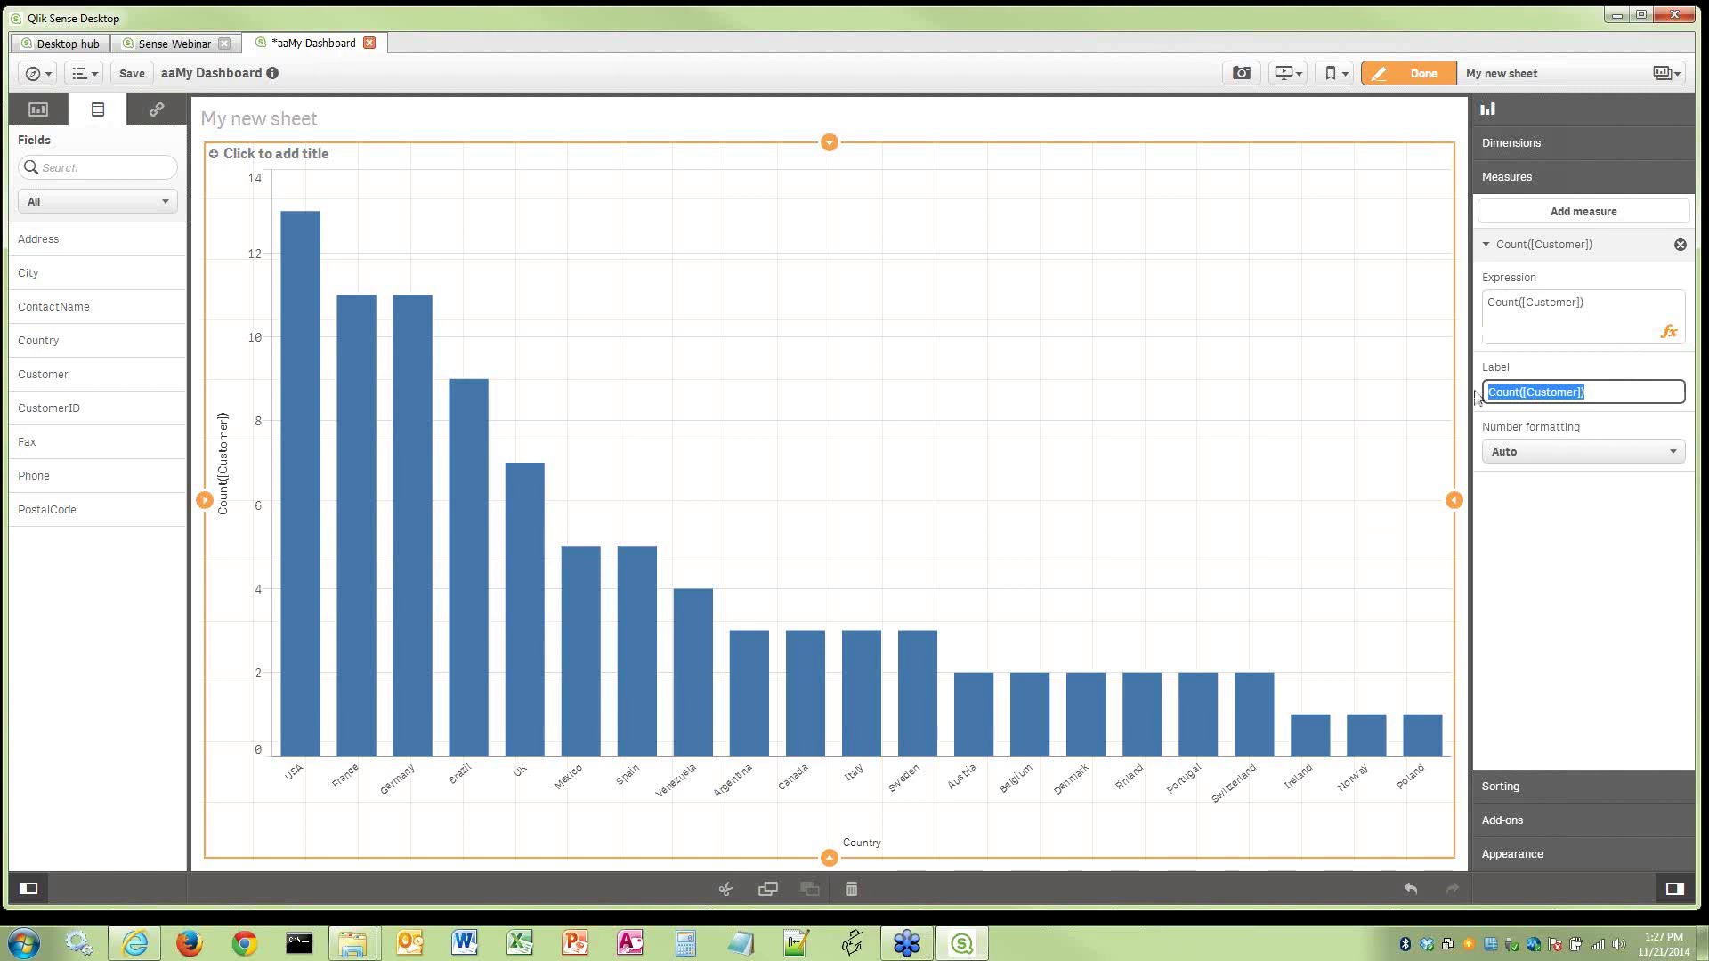
{"action": "type", "text": "Customer Count"}
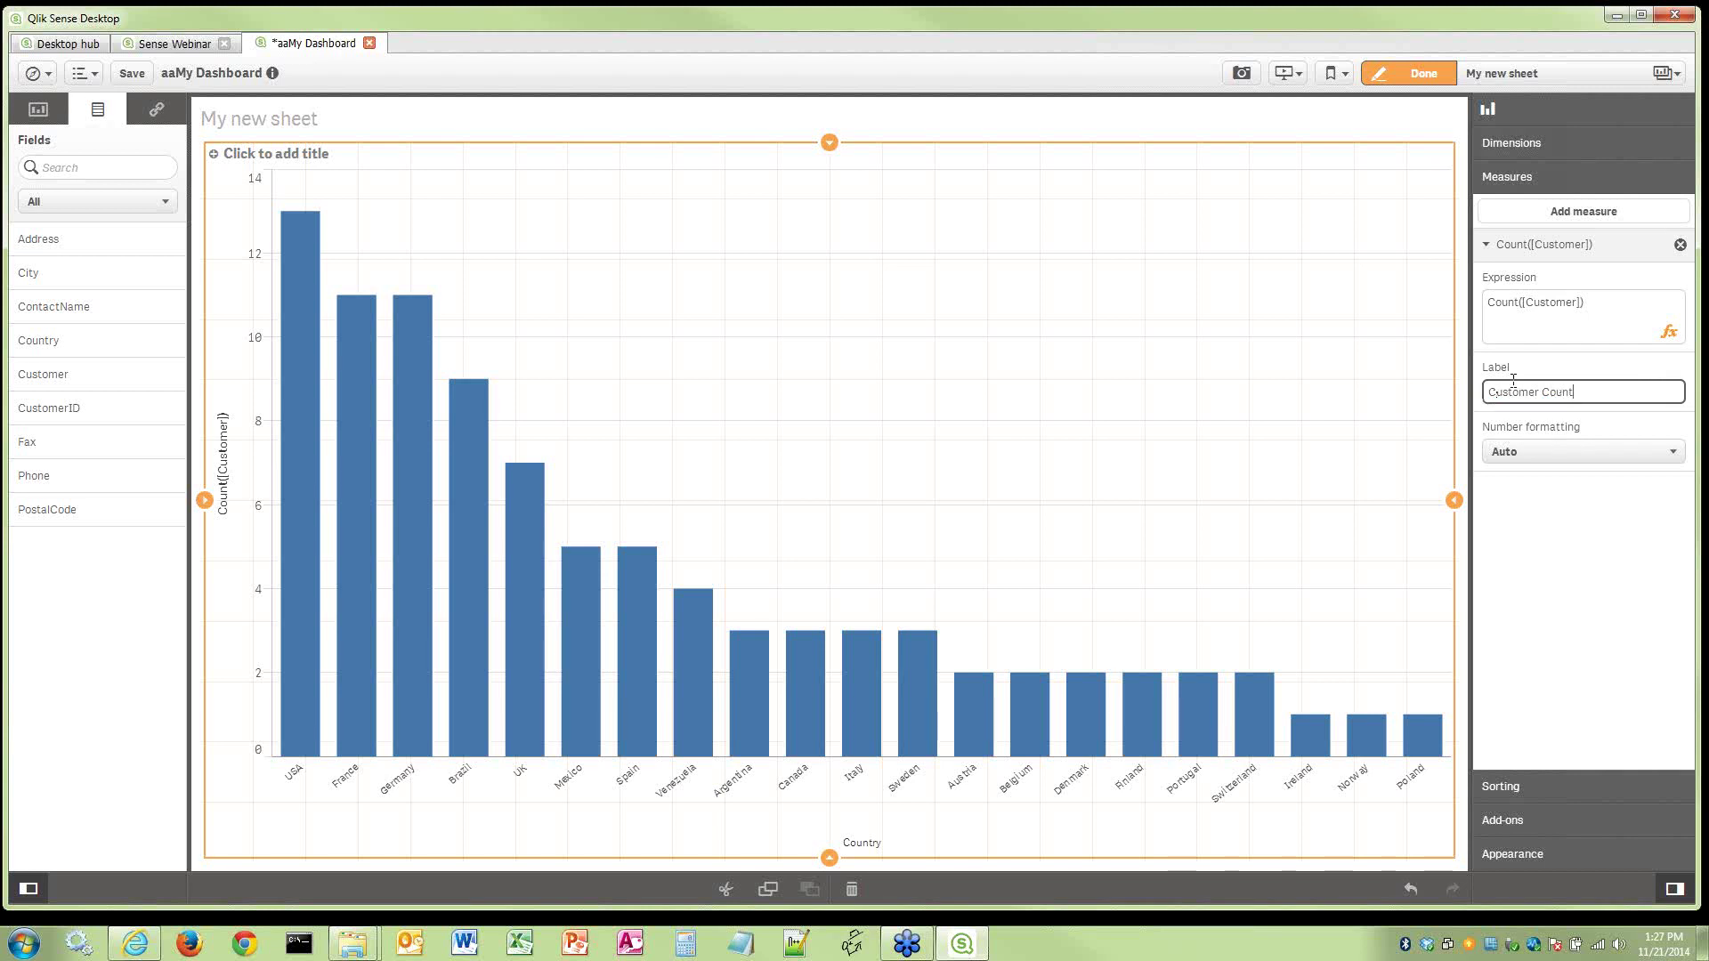
Switch the chart's bars to horizontal orientation
{"action": "left_click", "coordinate": [1525, 857]}
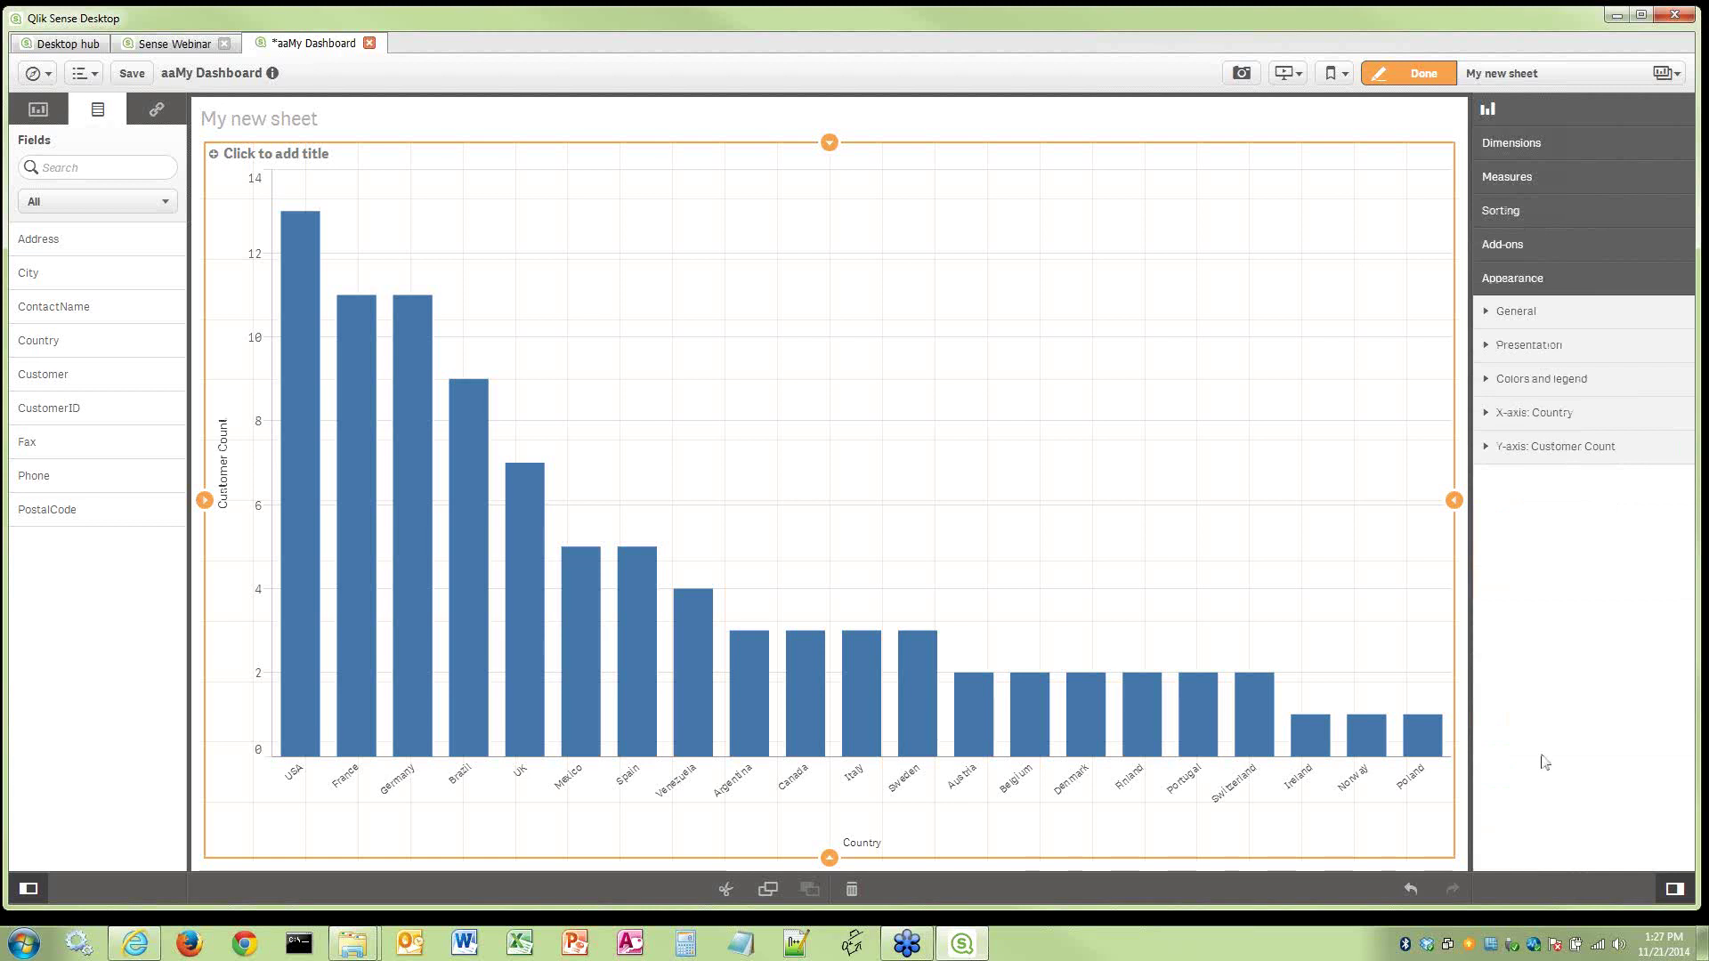
{"action": "left_click", "coordinate": [1564, 351]}
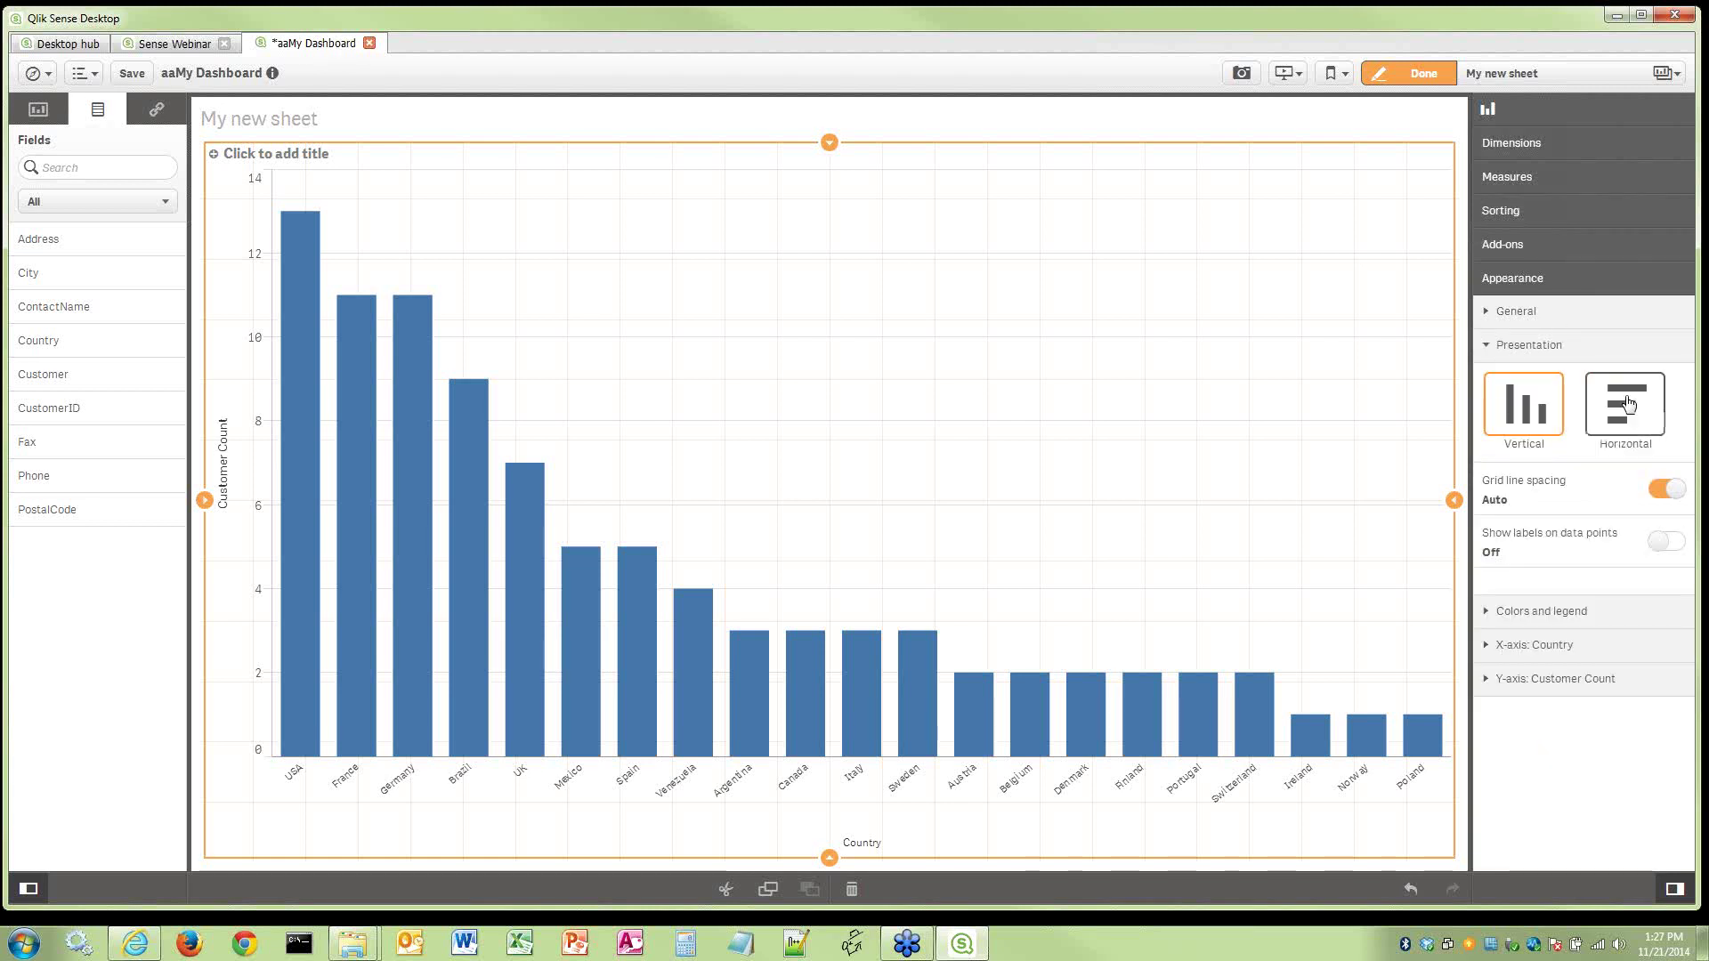
{"action": "left_click", "coordinate": [1628, 405]}
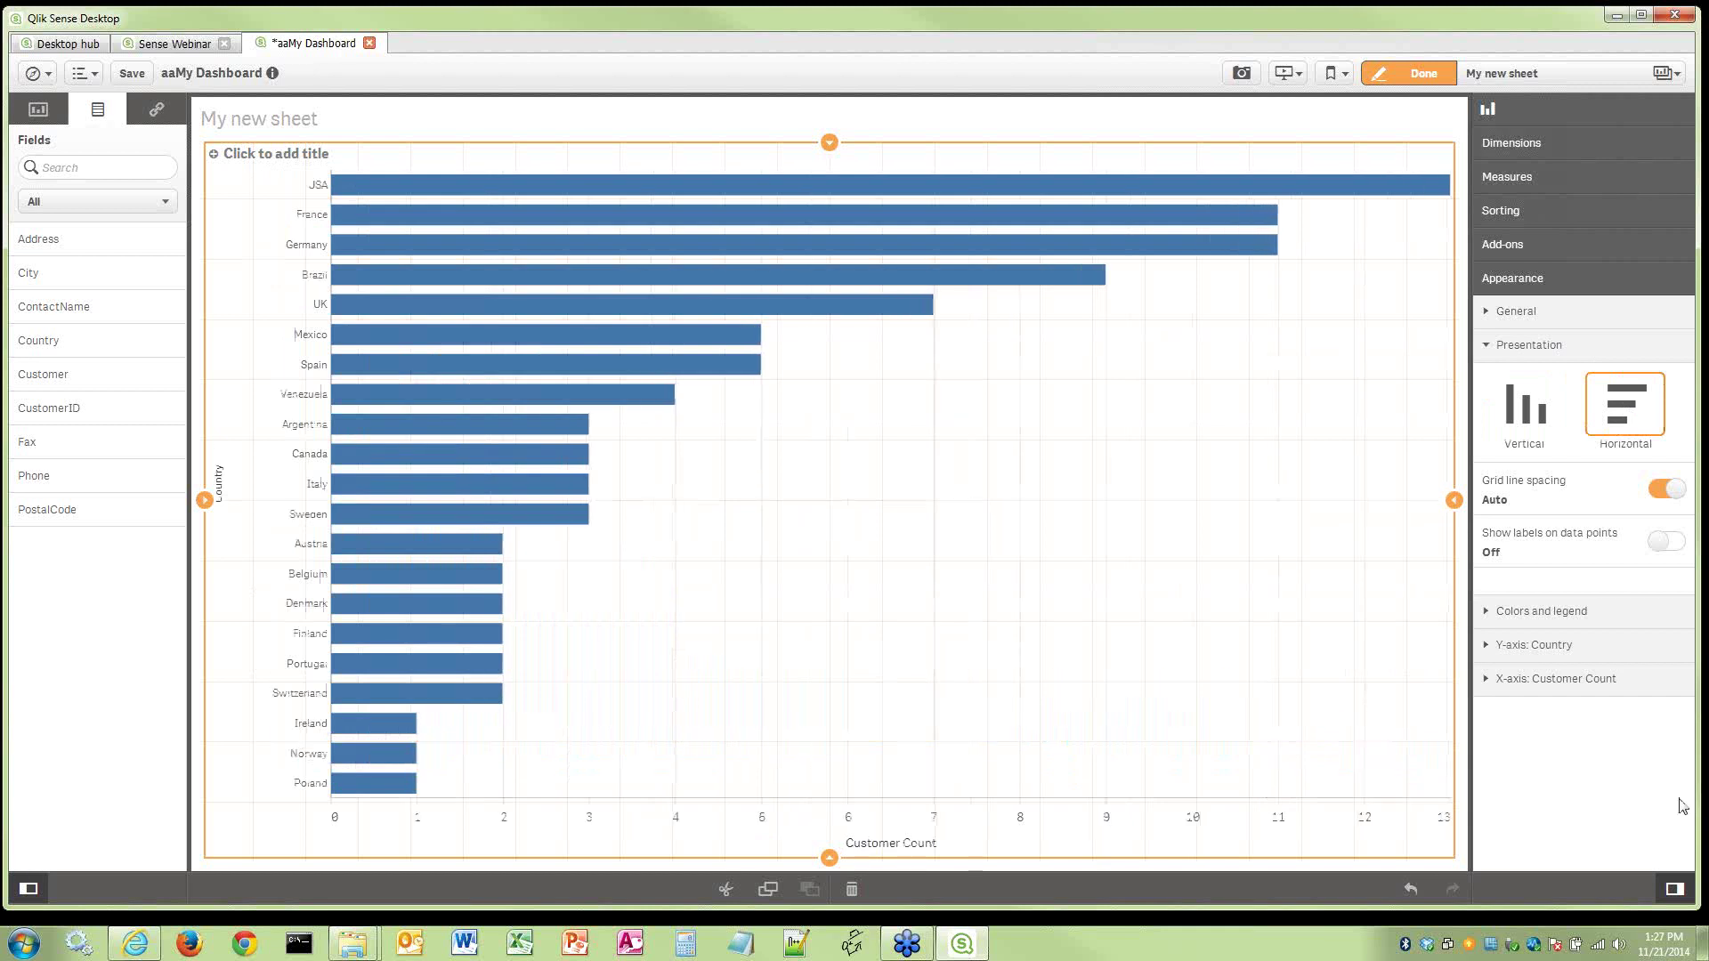
Set custom colours by measure with a reversed sequential gradient
{"action": "left_click", "coordinate": [1543, 614]}
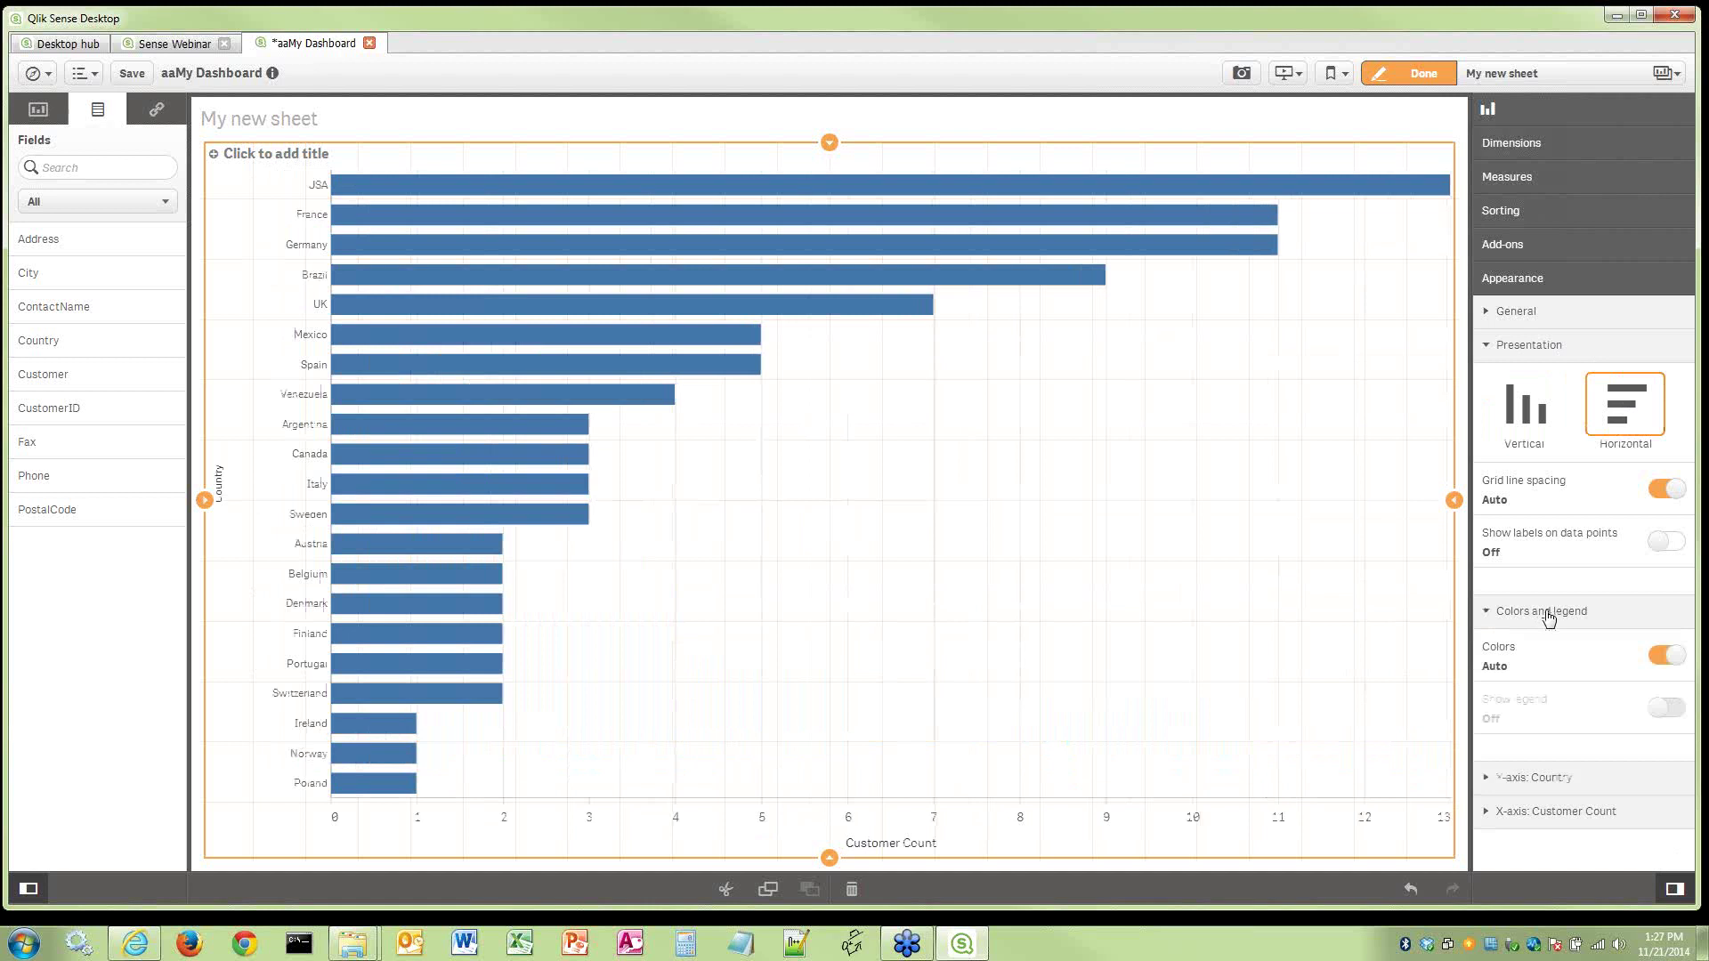
{"action": "left_click", "coordinate": [1669, 657]}
{"action": "left_click", "coordinate": [1589, 701]}
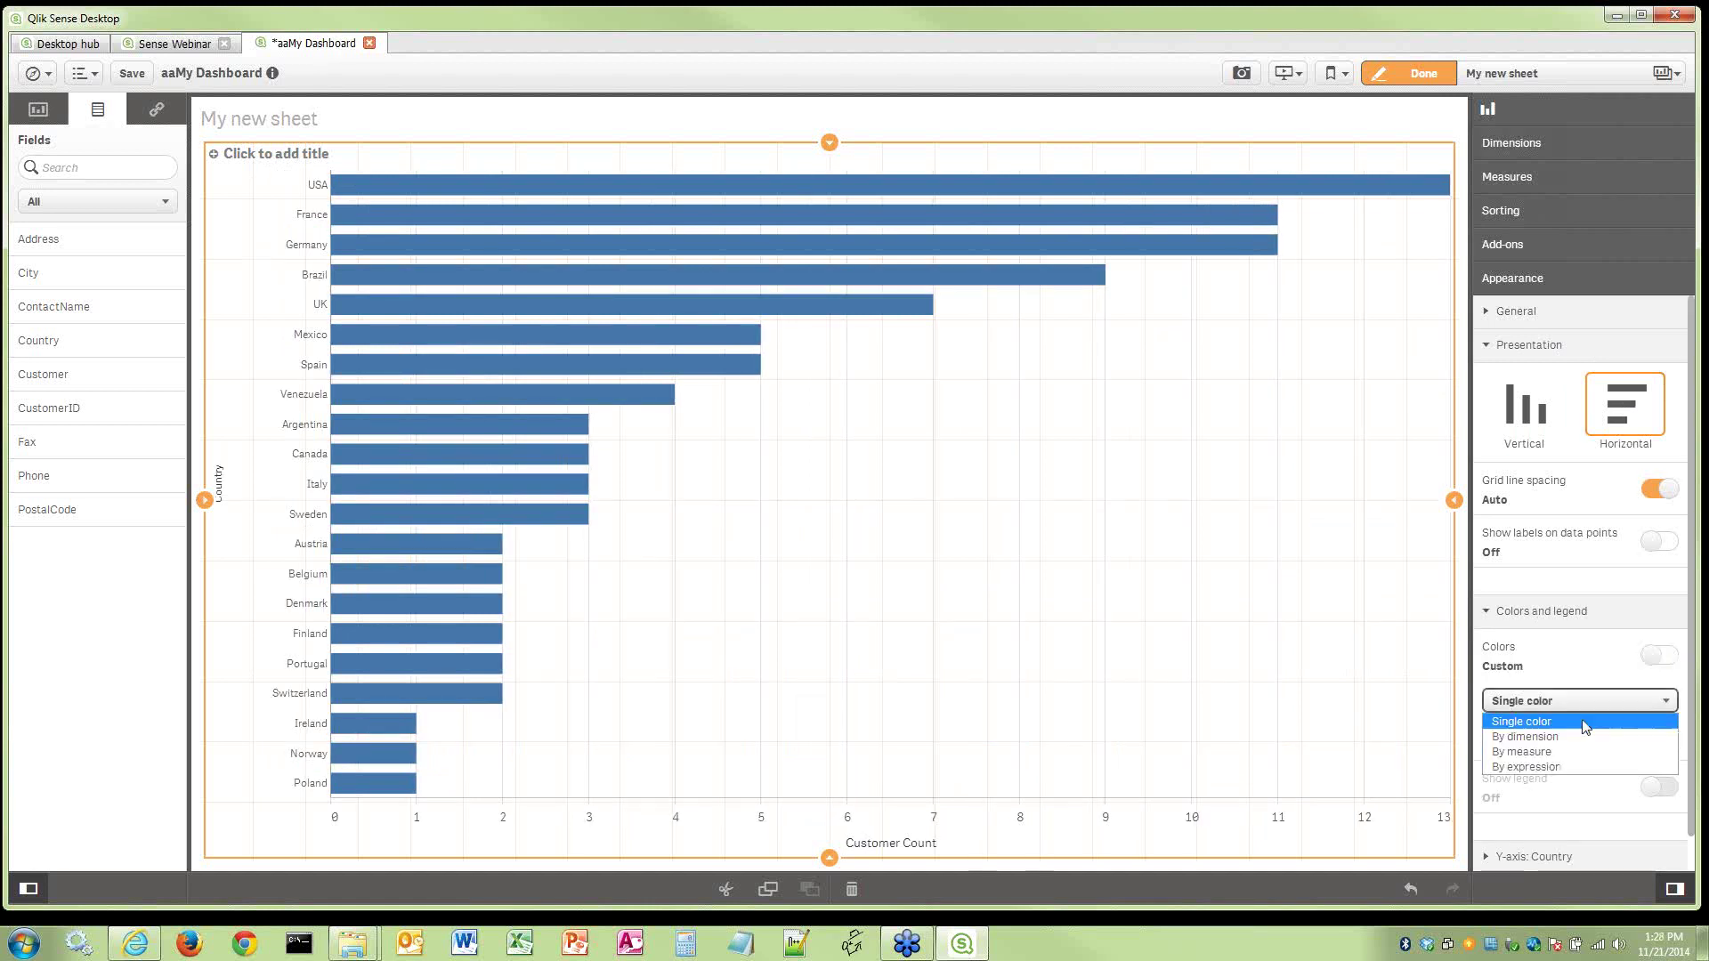
{"action": "left_click", "coordinate": [1556, 761]}
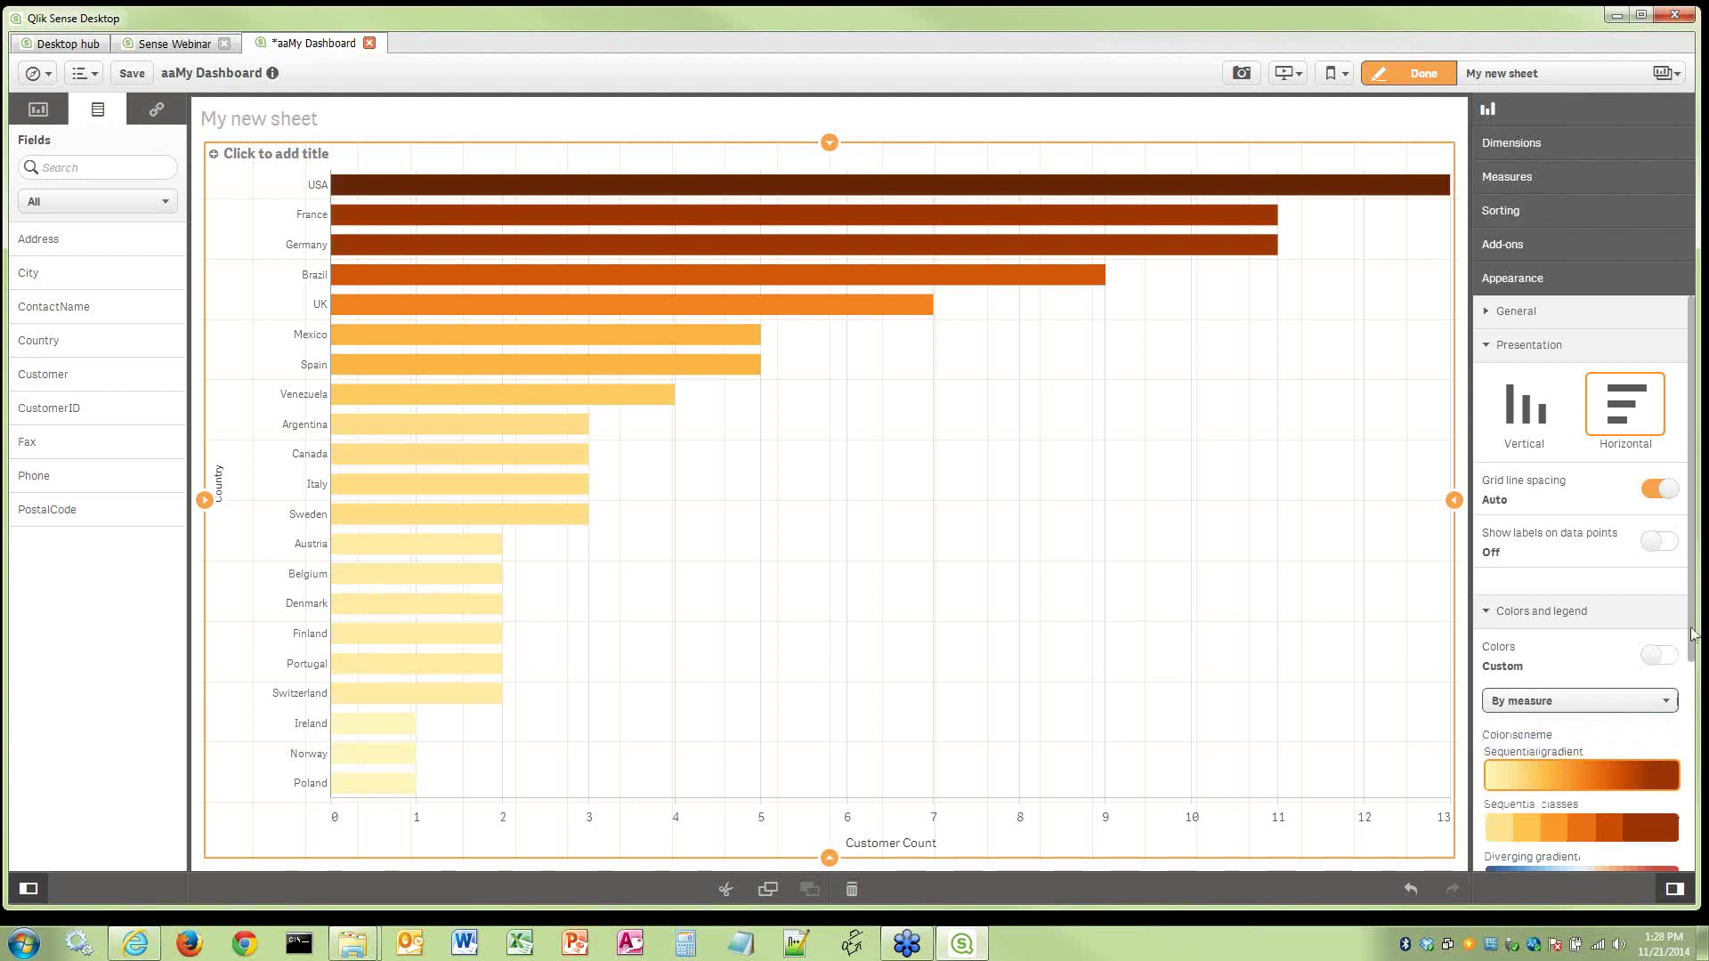
{"action": "left_click_drag", "start_coordinate": [1694, 645], "coordinate": [1694, 756]}
{"action": "left_click", "coordinate": [1492, 798]}
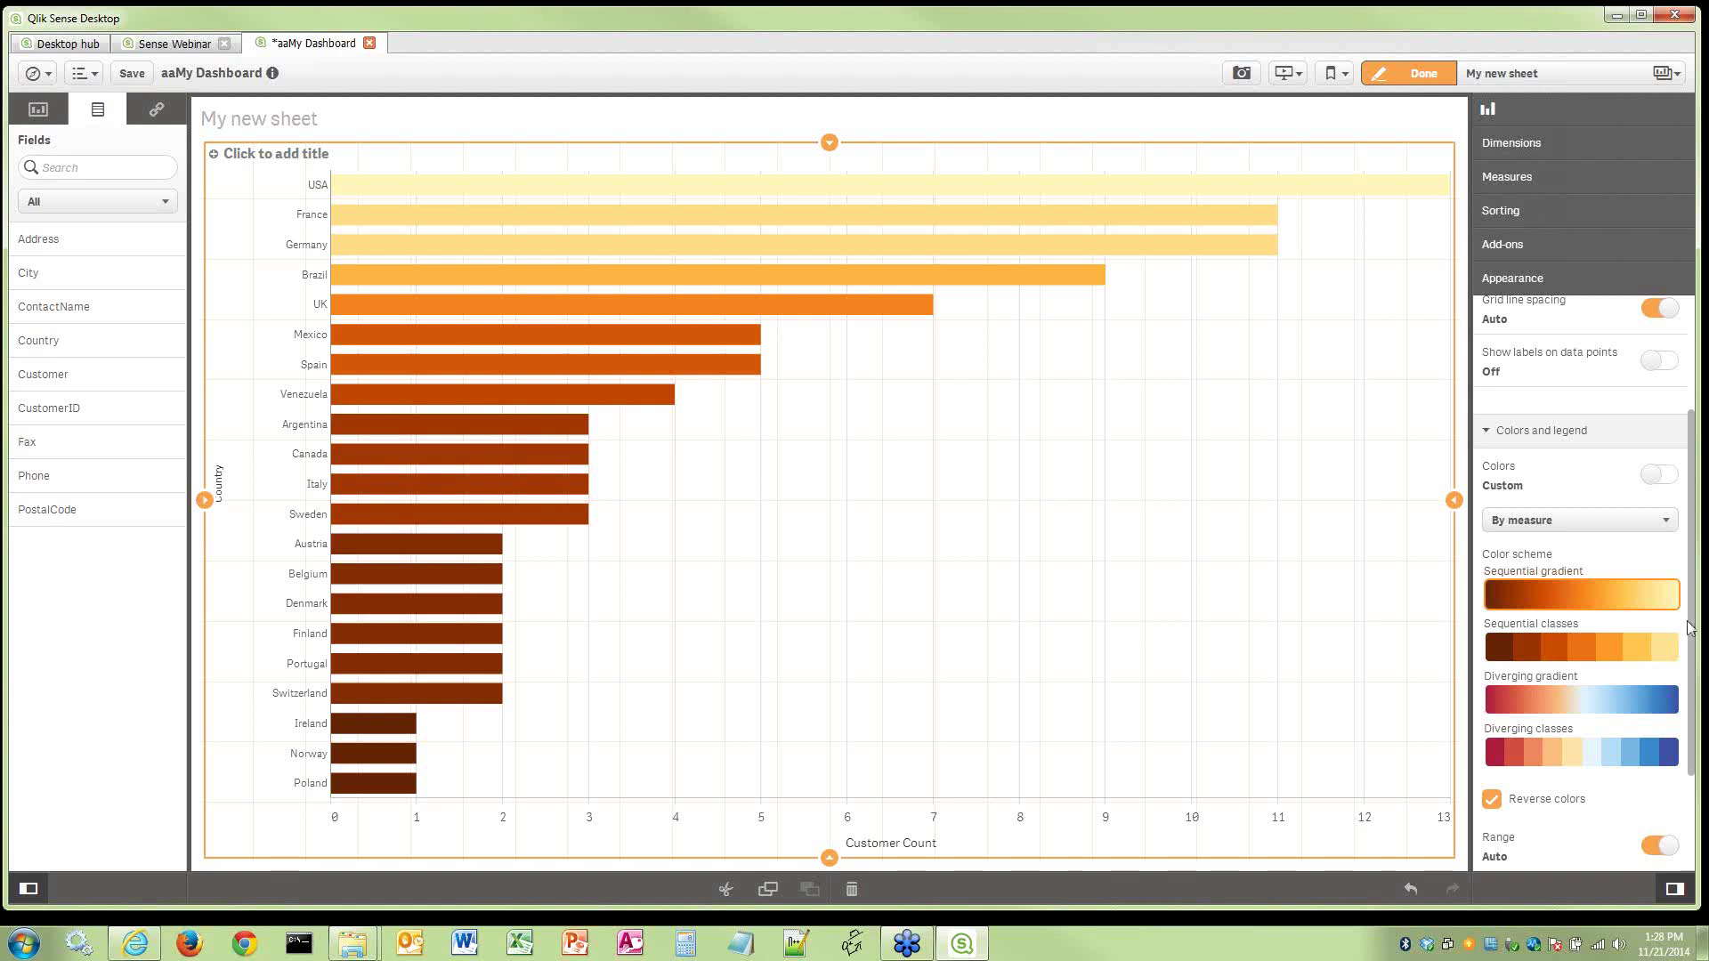
Title the chart 'Customers by Country', try Country-first sorting, then restore Customer Count first
{"action": "left_click", "coordinate": [250, 155]}
{"action": "type", "text": "Customers"}
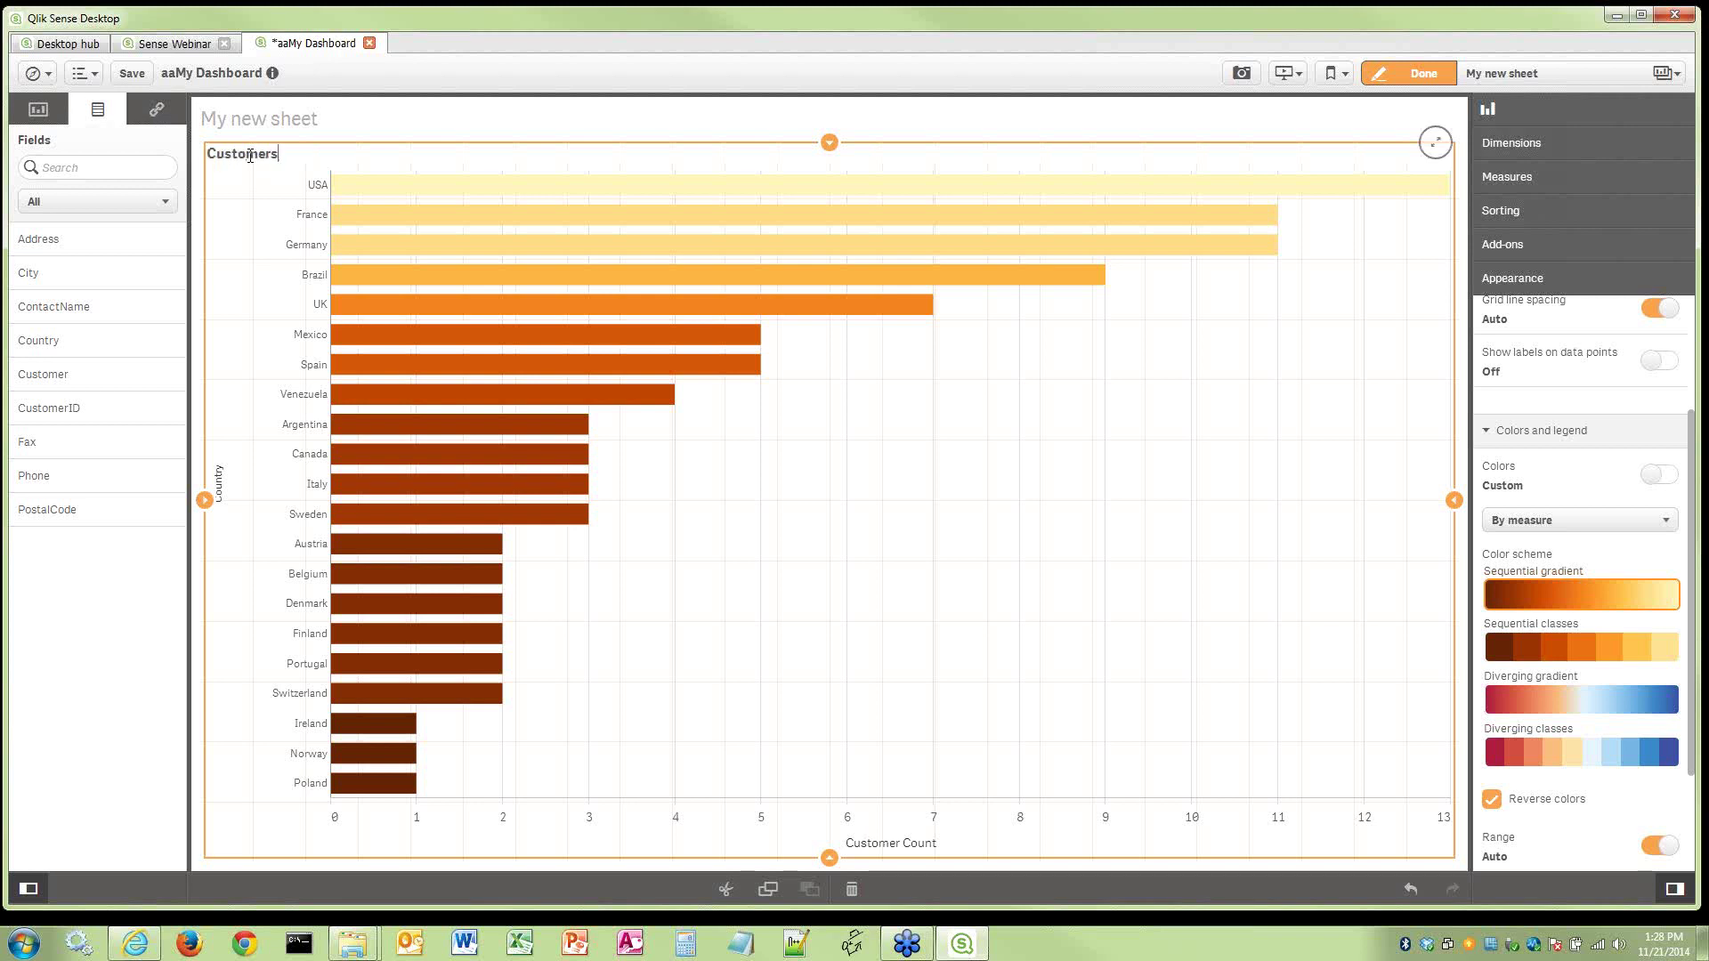
{"action": "type", "text": " by Country"}
{"action": "left_click", "coordinate": [1504, 211]}
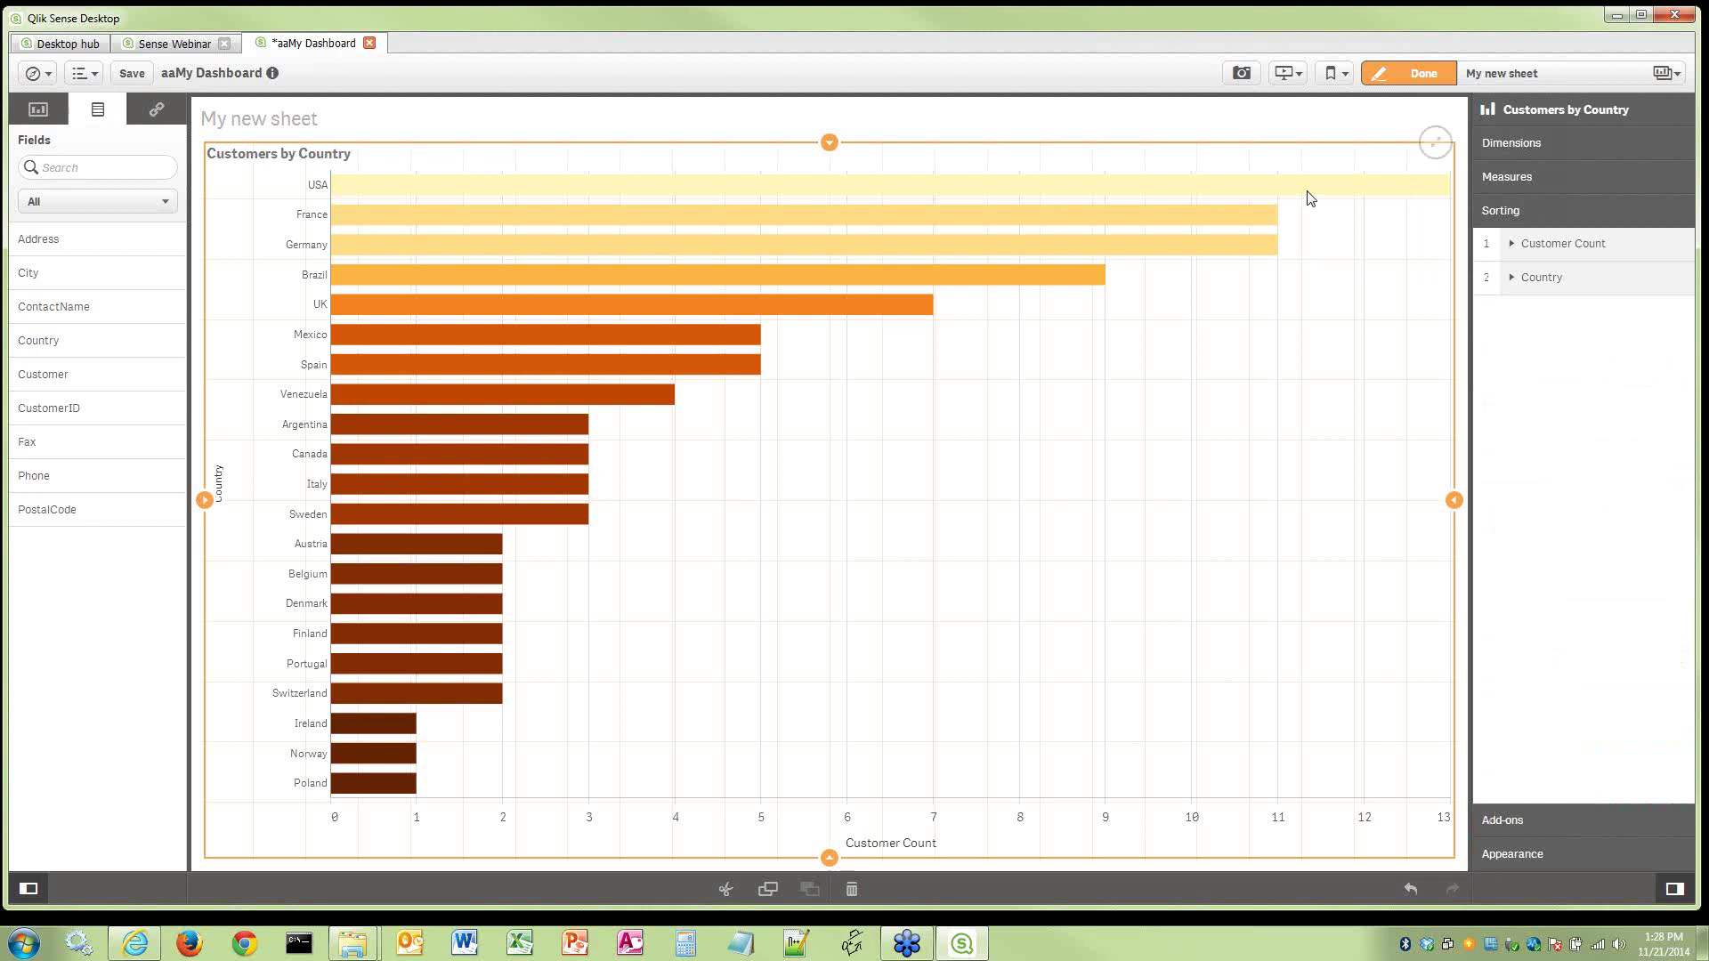
{"action": "left_click_drag", "start_coordinate": [1546, 280], "coordinate": [1551, 251]}
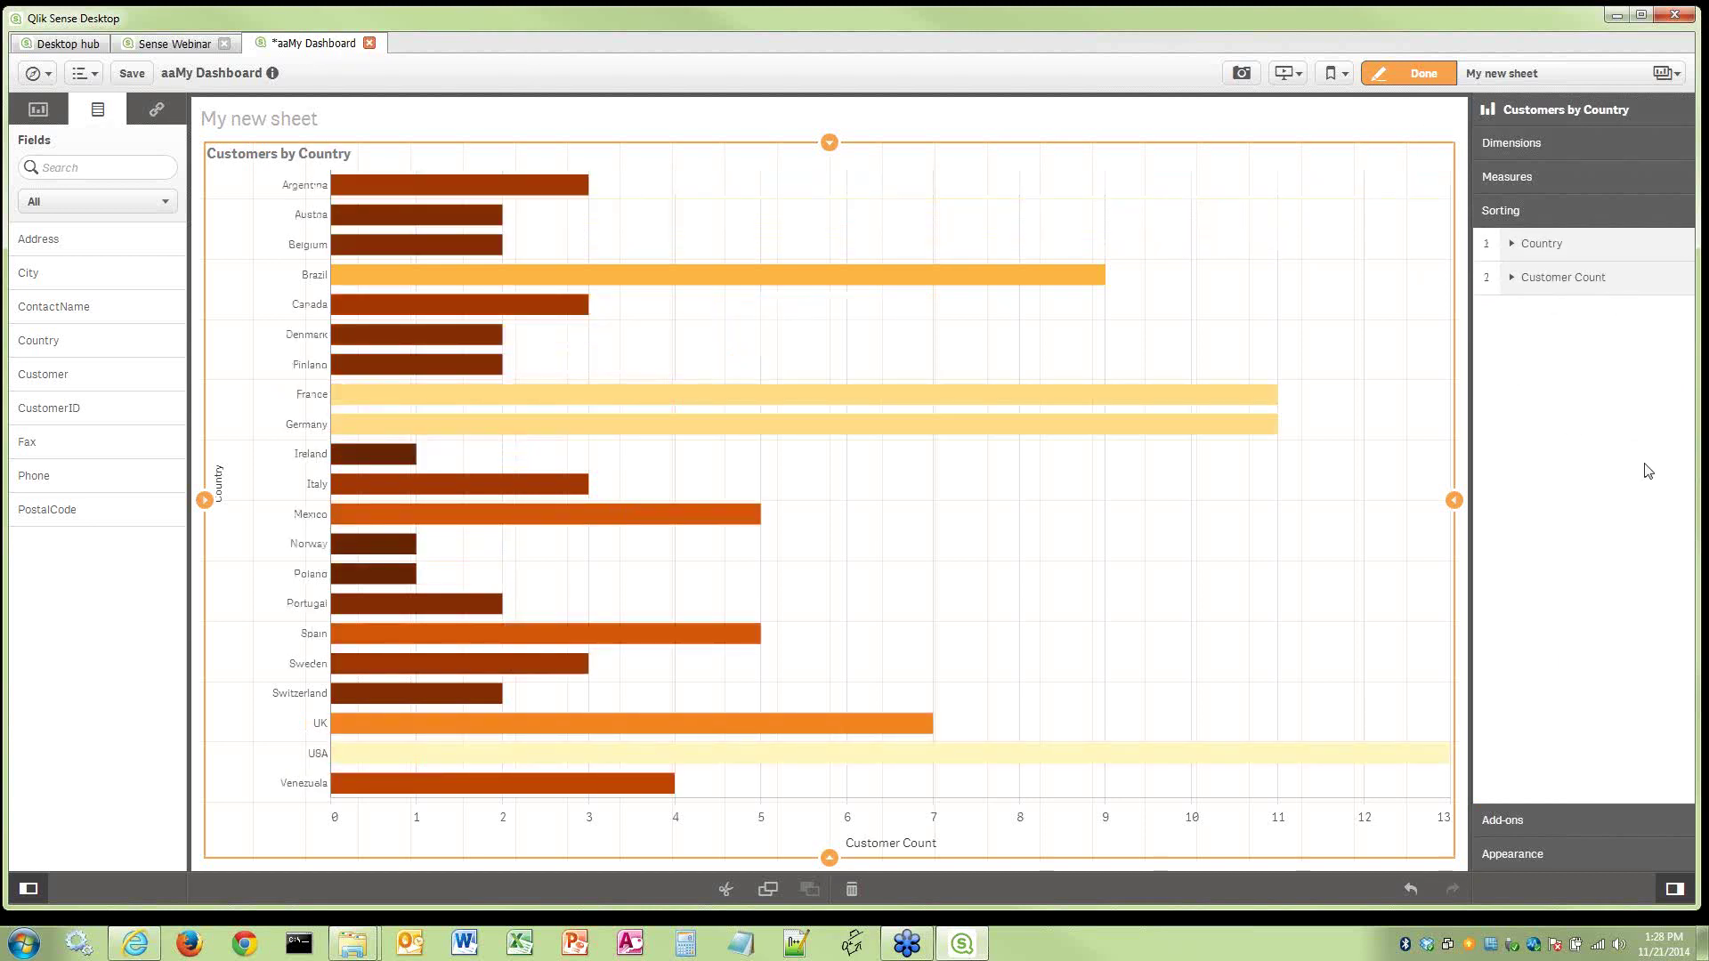
{"action": "left_click_drag", "start_coordinate": [1567, 278], "coordinate": [1563, 238]}
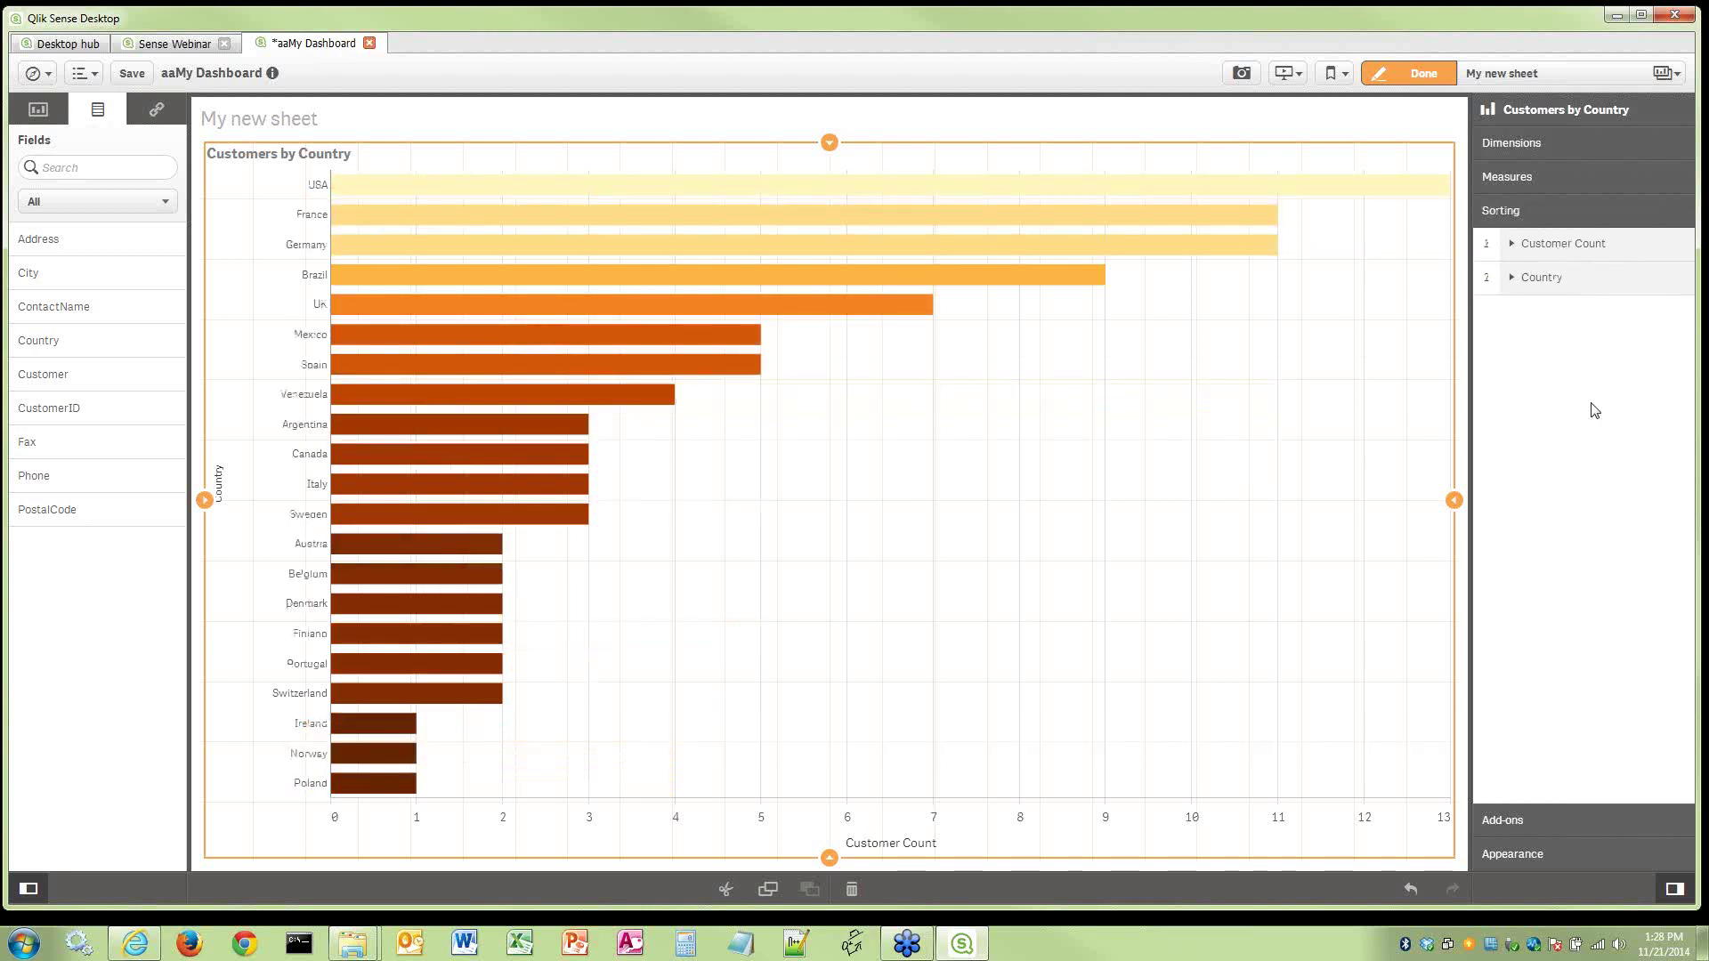
Save the app, filter the country chart to USA, France, Germany and Brazil, then clear the filter
{"action": "left_click", "coordinate": [131, 77]}
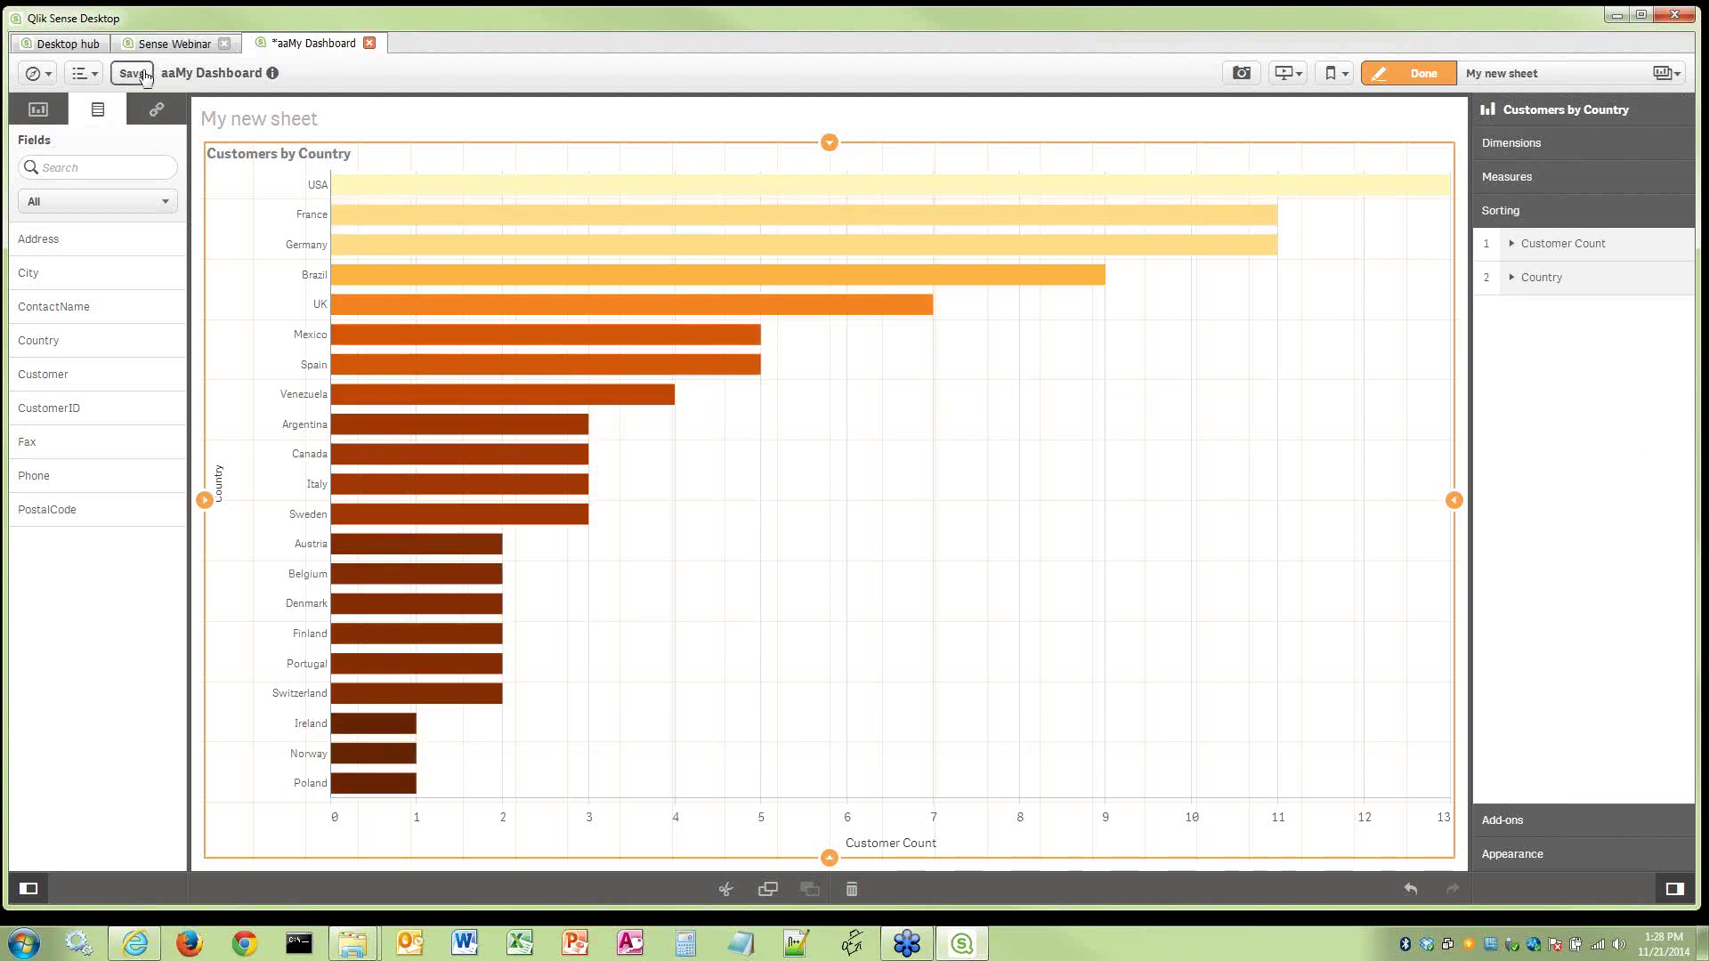
{"action": "left_click", "coordinate": [1421, 74]}
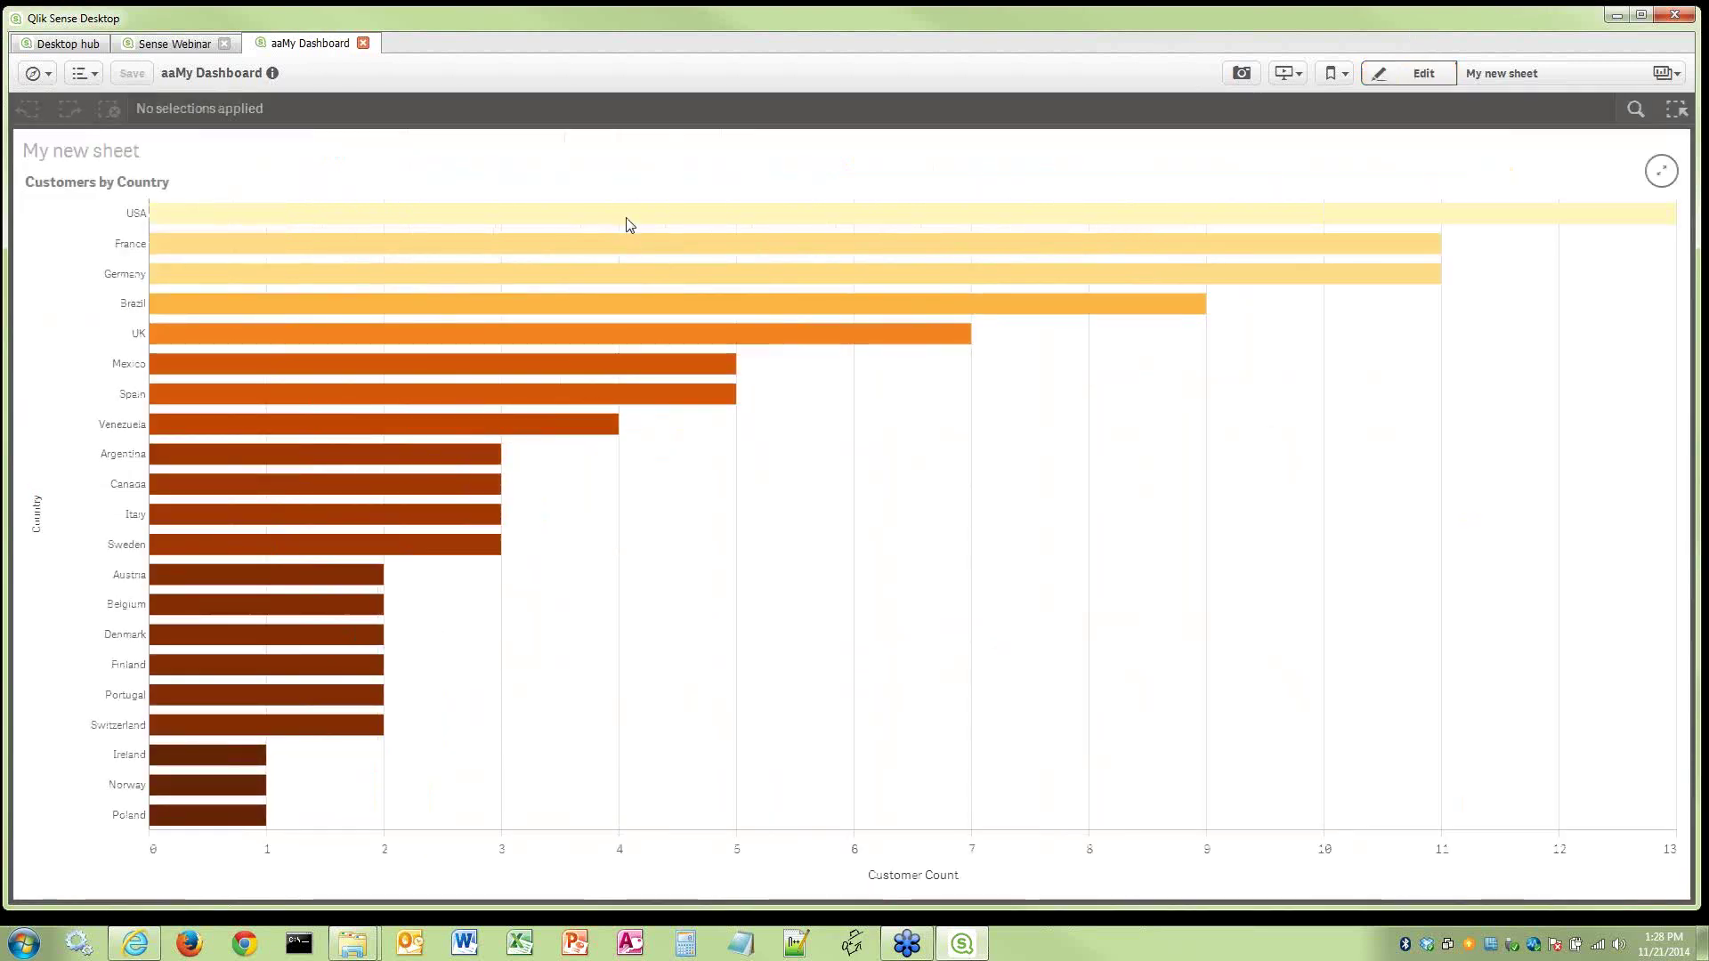
{"action": "left_click_drag", "start_coordinate": [627, 232], "coordinate": [655, 319]}
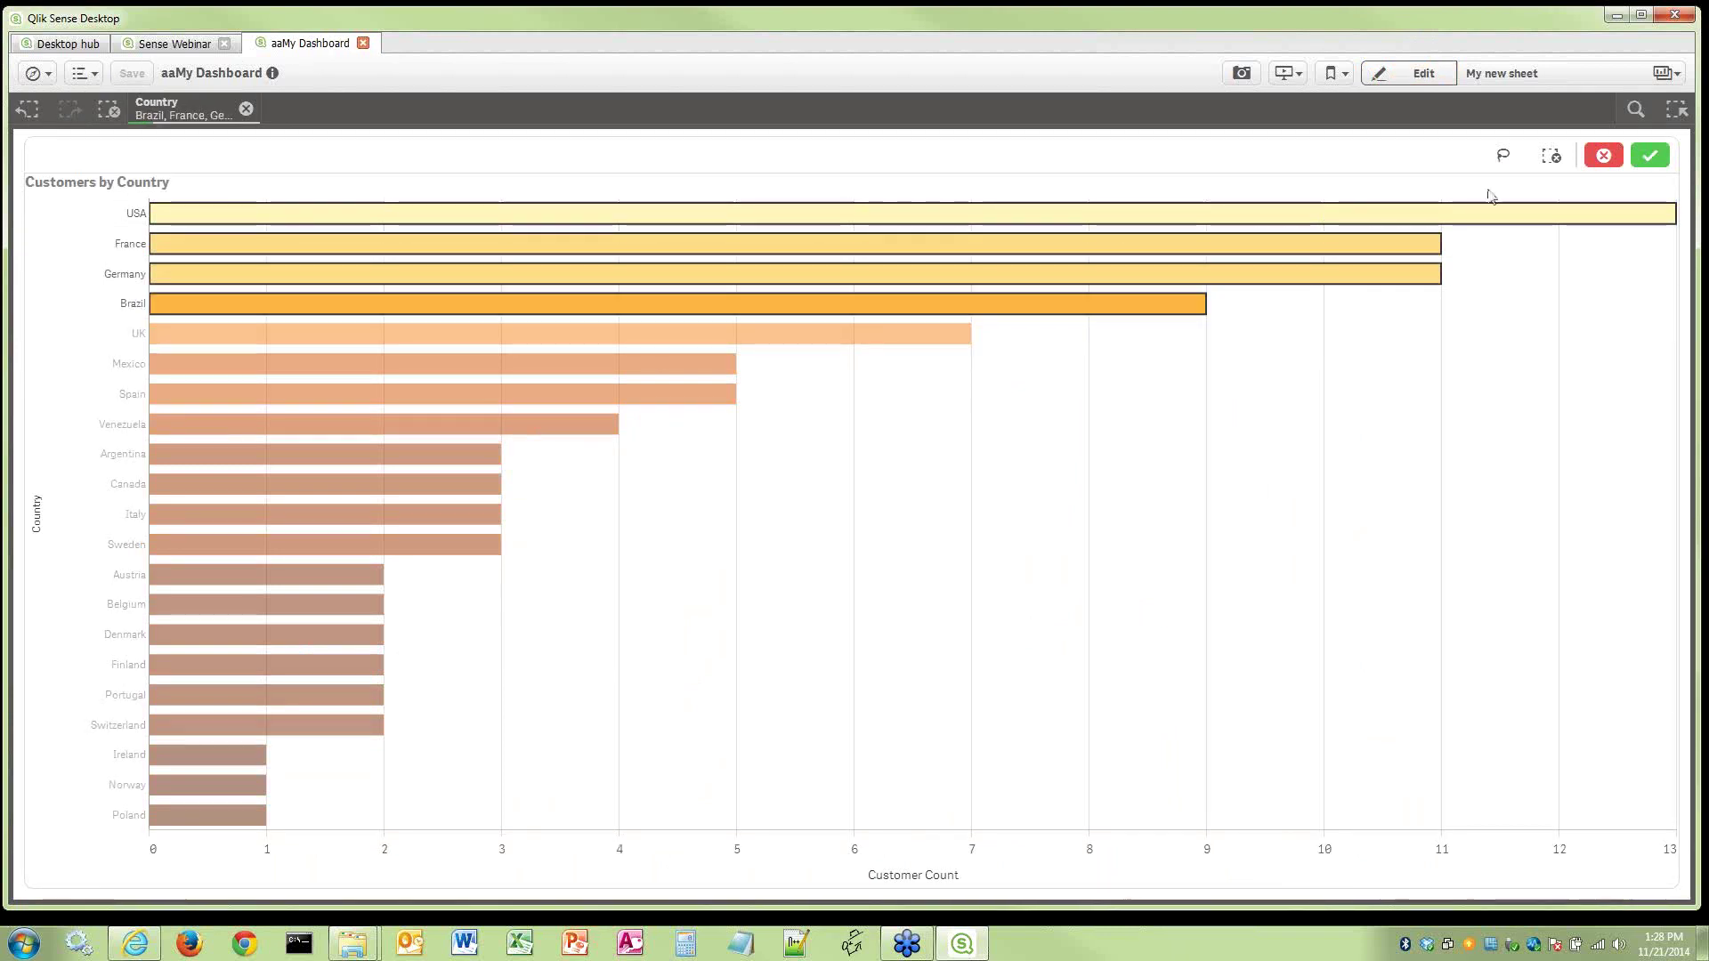
{"action": "left_click", "coordinate": [1651, 158]}
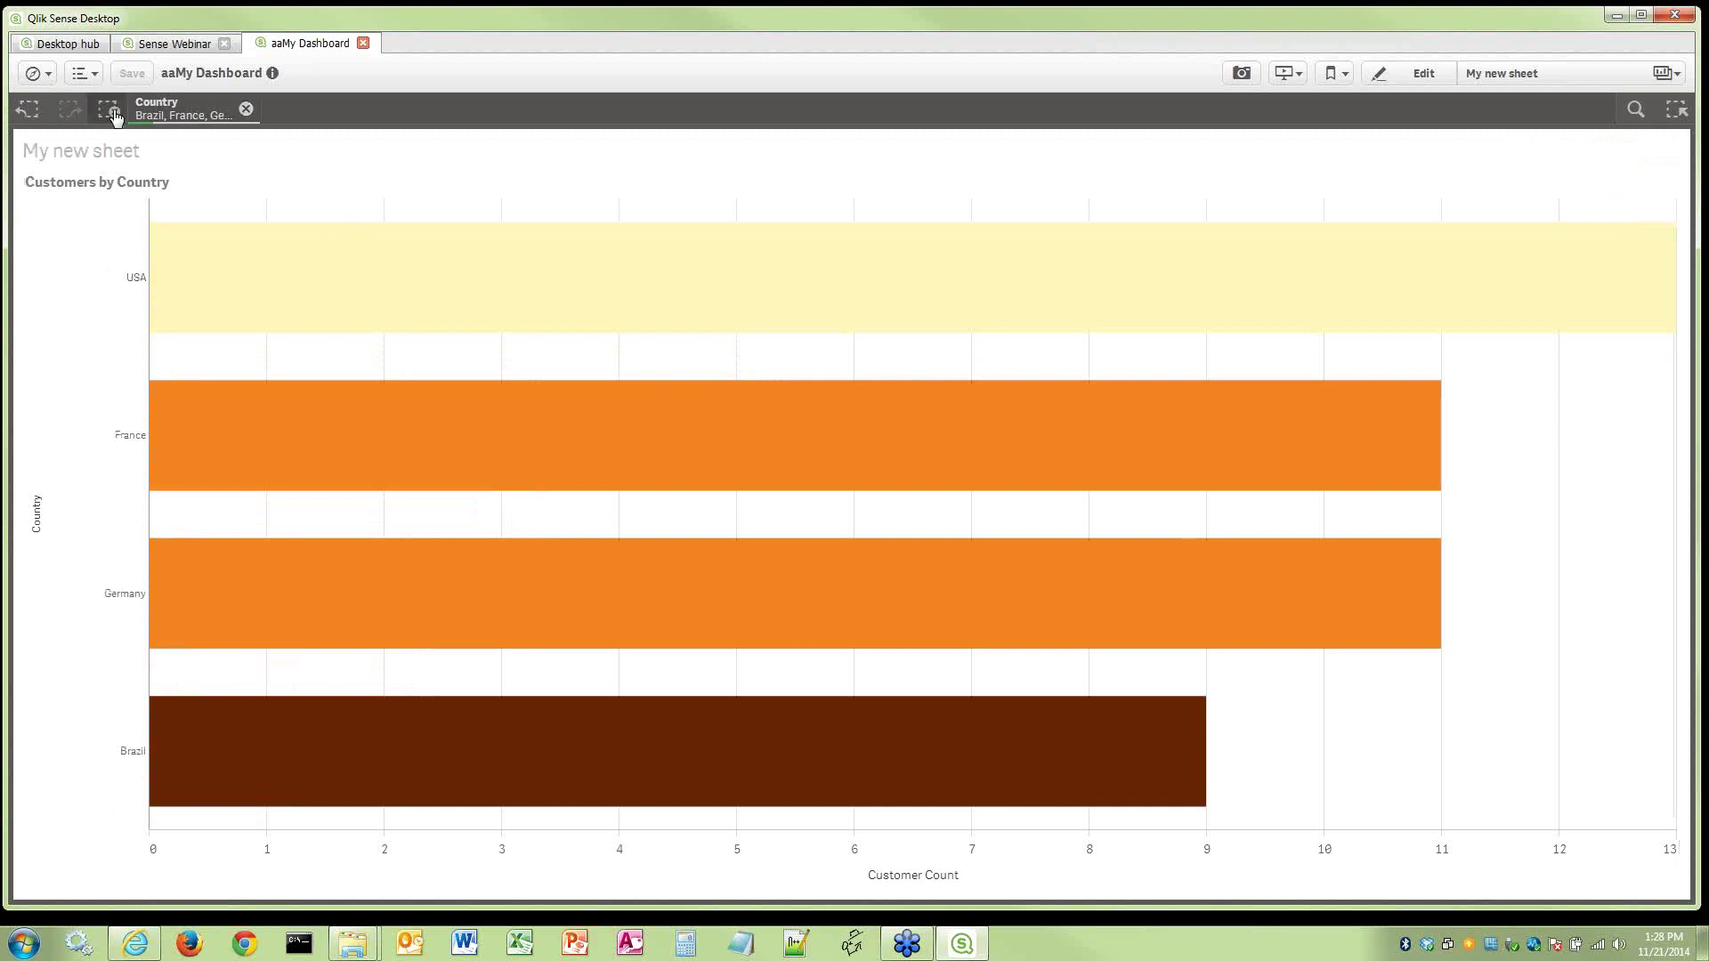
{"action": "key", "text": "ctrl+shift+d"}
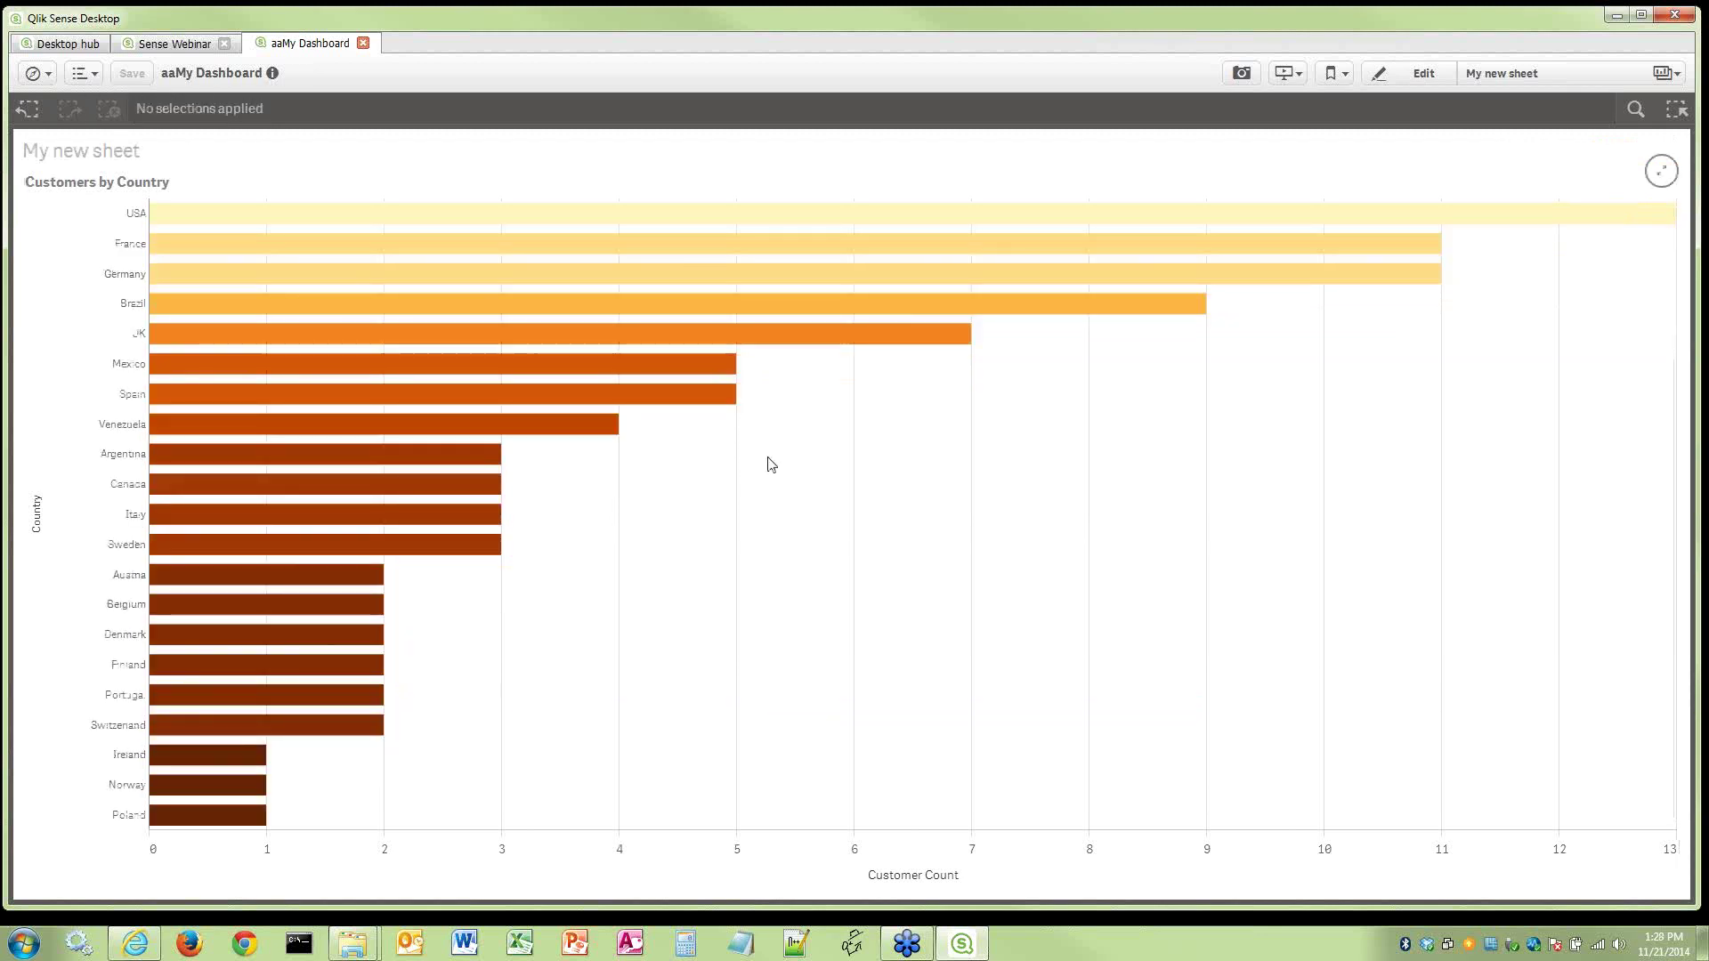
Add Orders.xls to the existing data with its COS column renamed to Costs, and load it
{"action": "left_click", "coordinate": [1390, 73]}
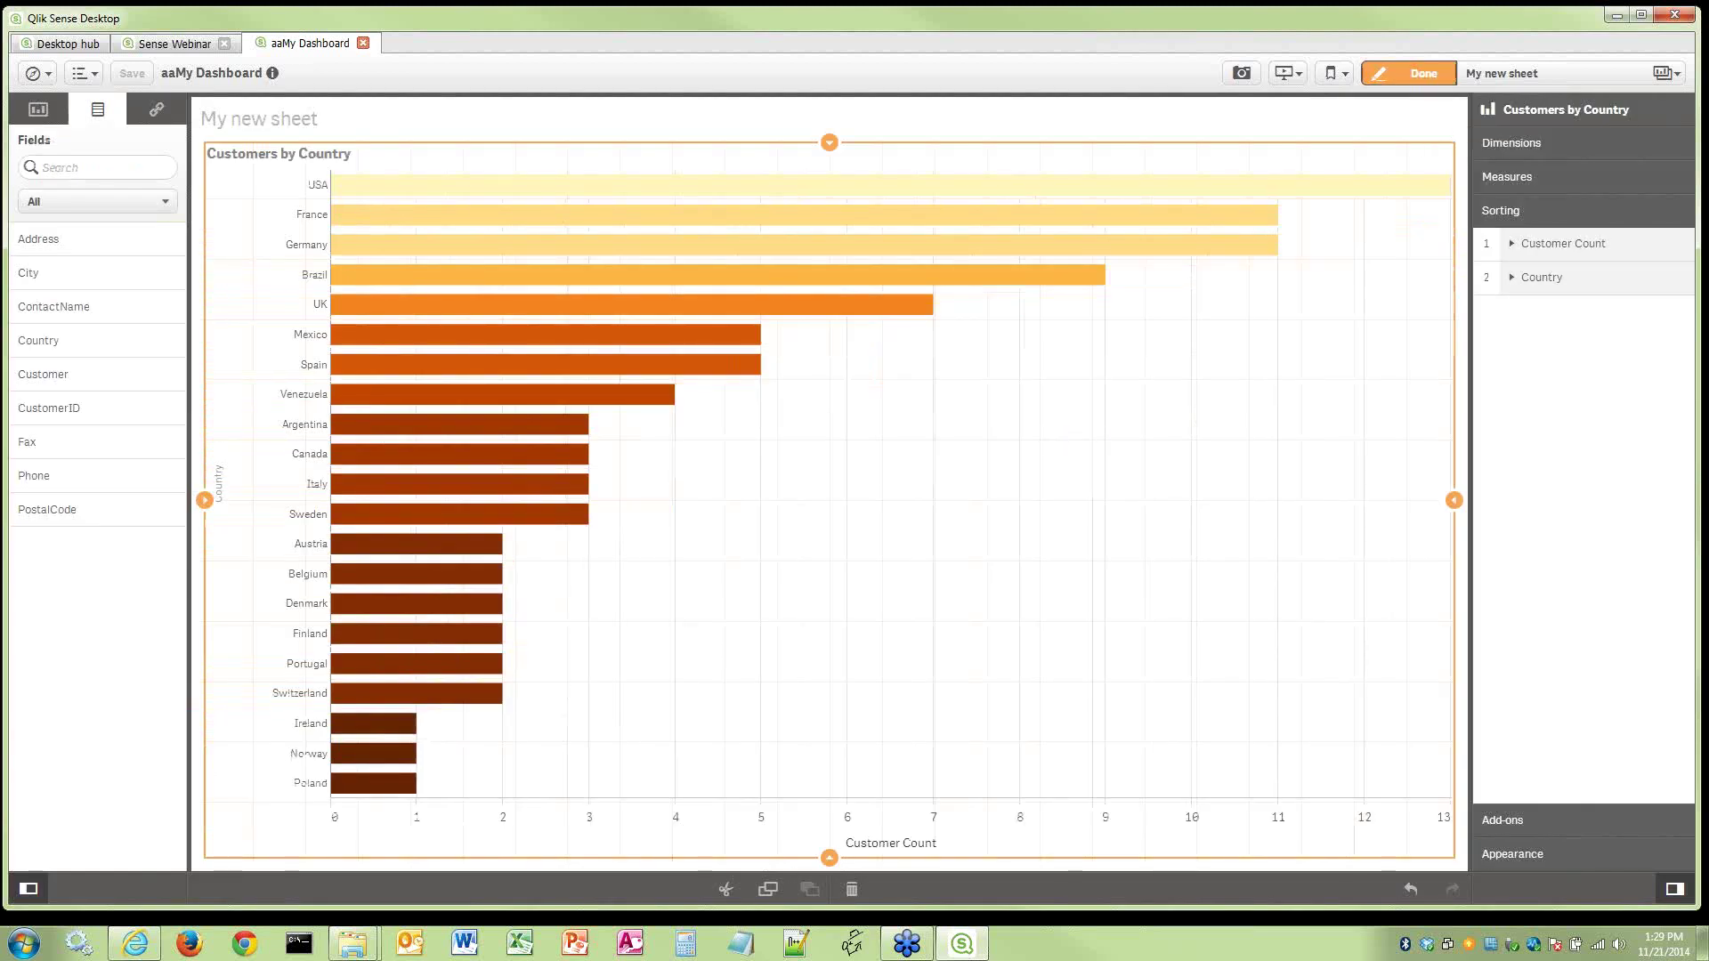
{"action": "left_click", "coordinate": [1523, 296]}
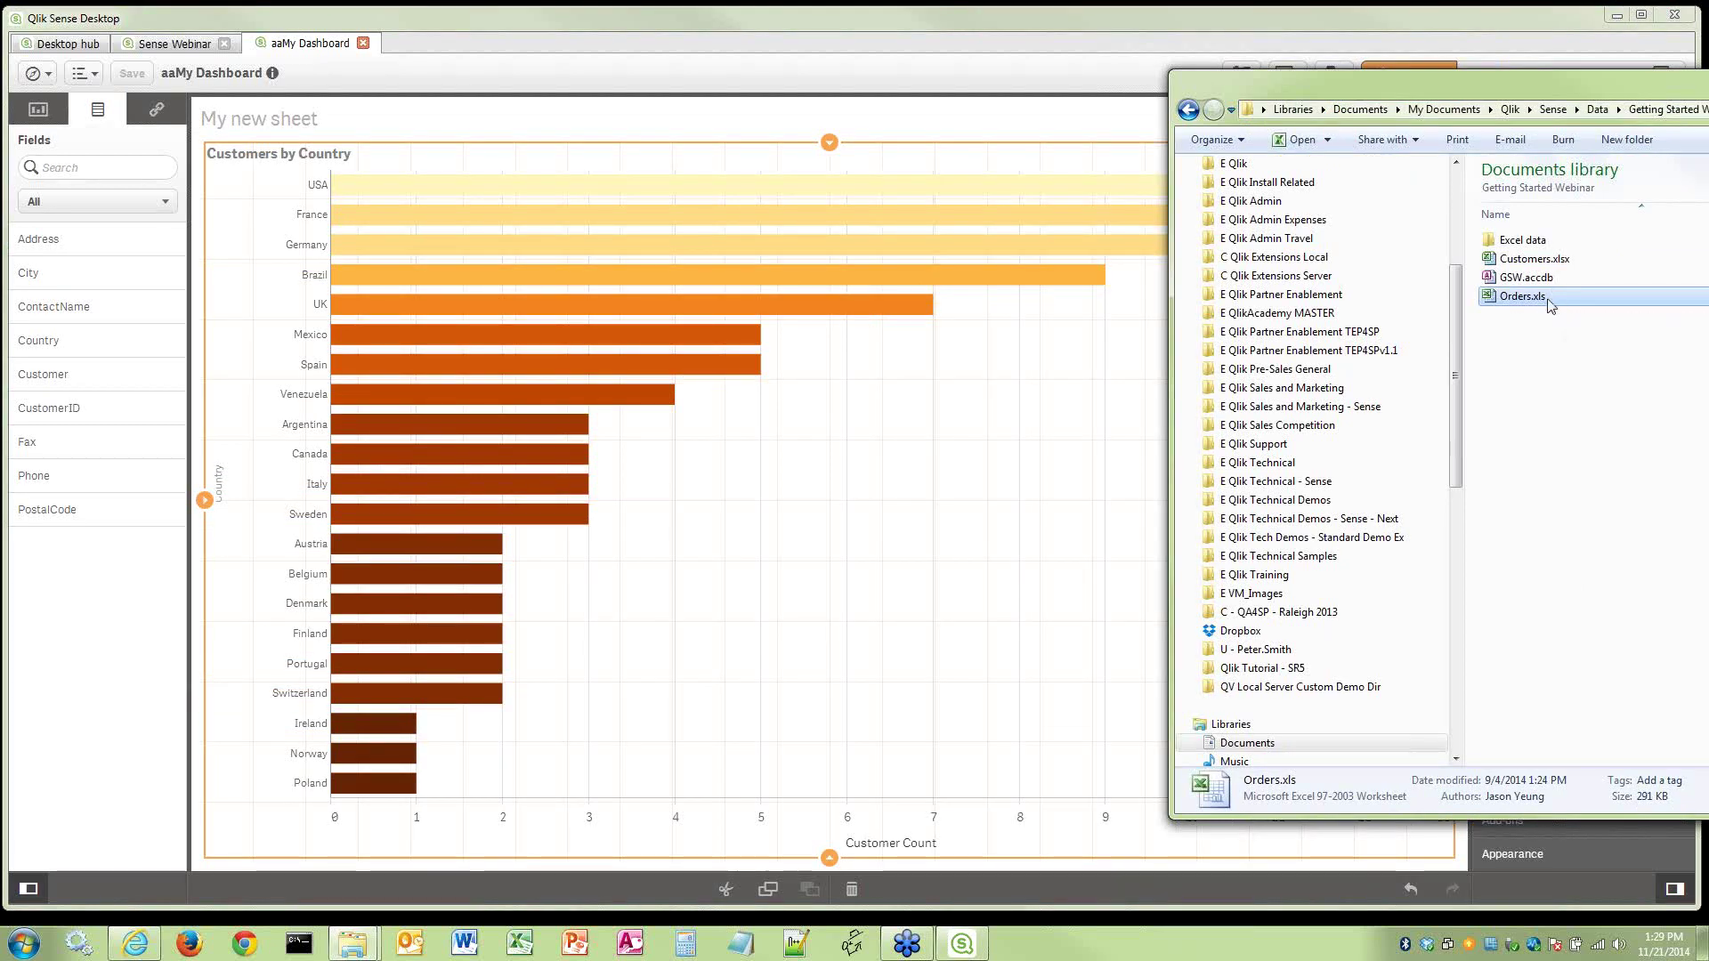
{"action": "left_click_drag", "start_coordinate": [1550, 304], "coordinate": [960, 422]}
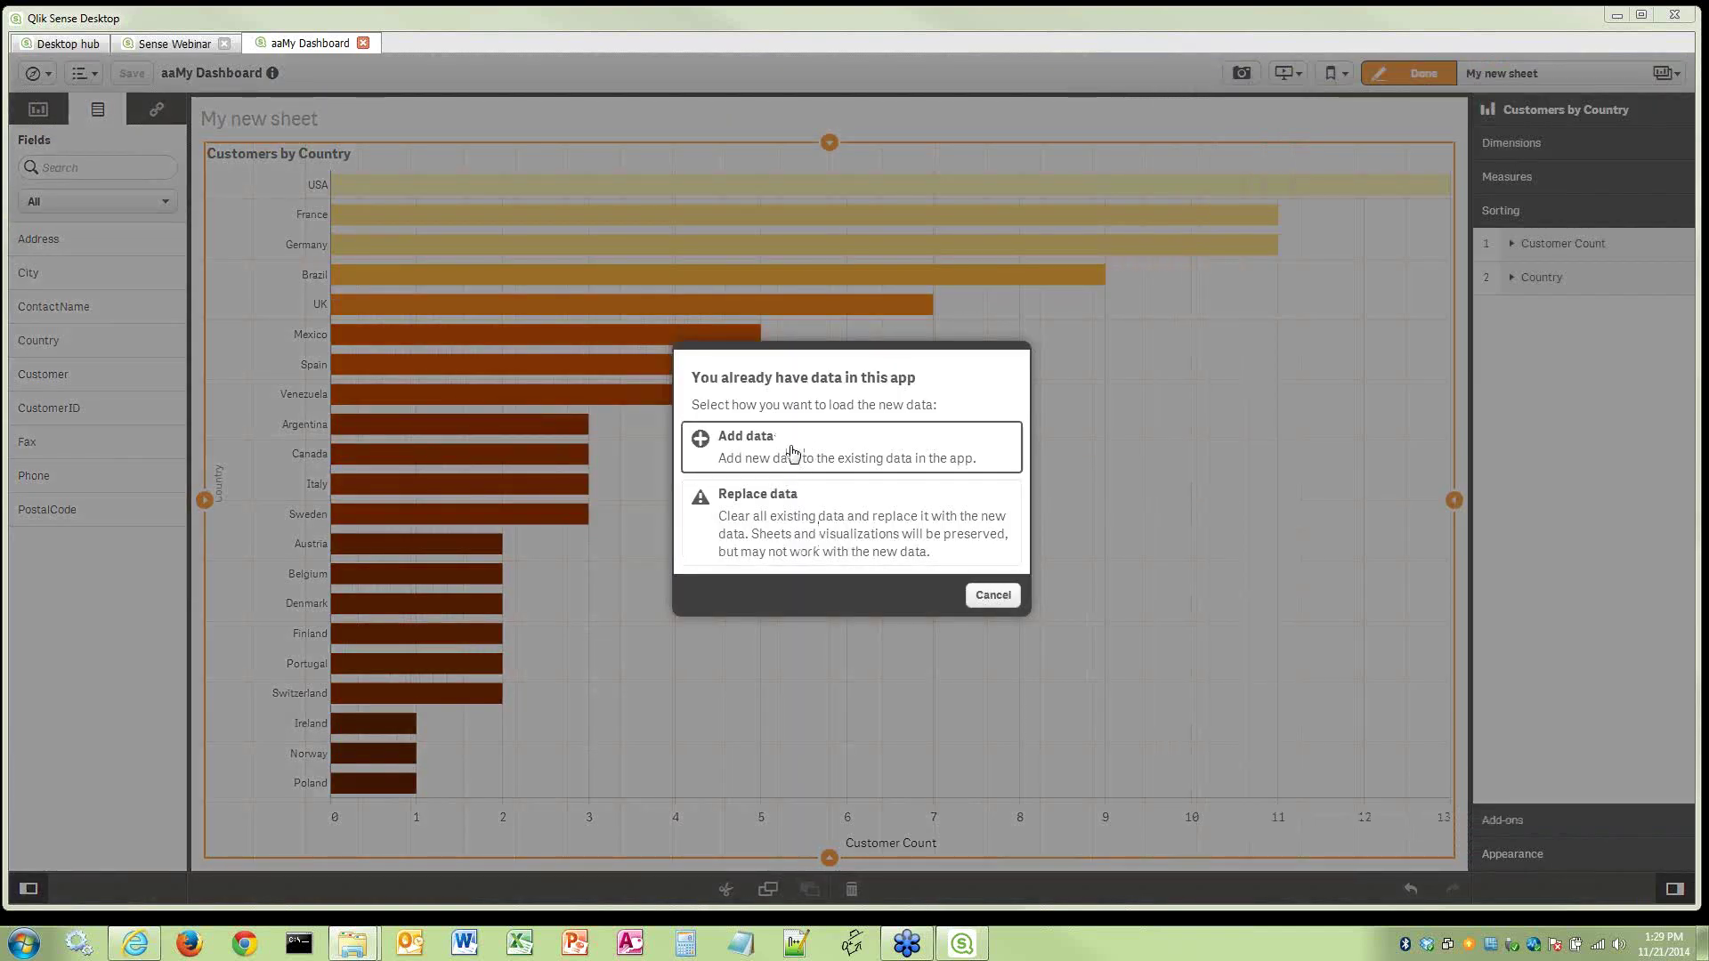
{"action": "left_click", "coordinate": [790, 450]}
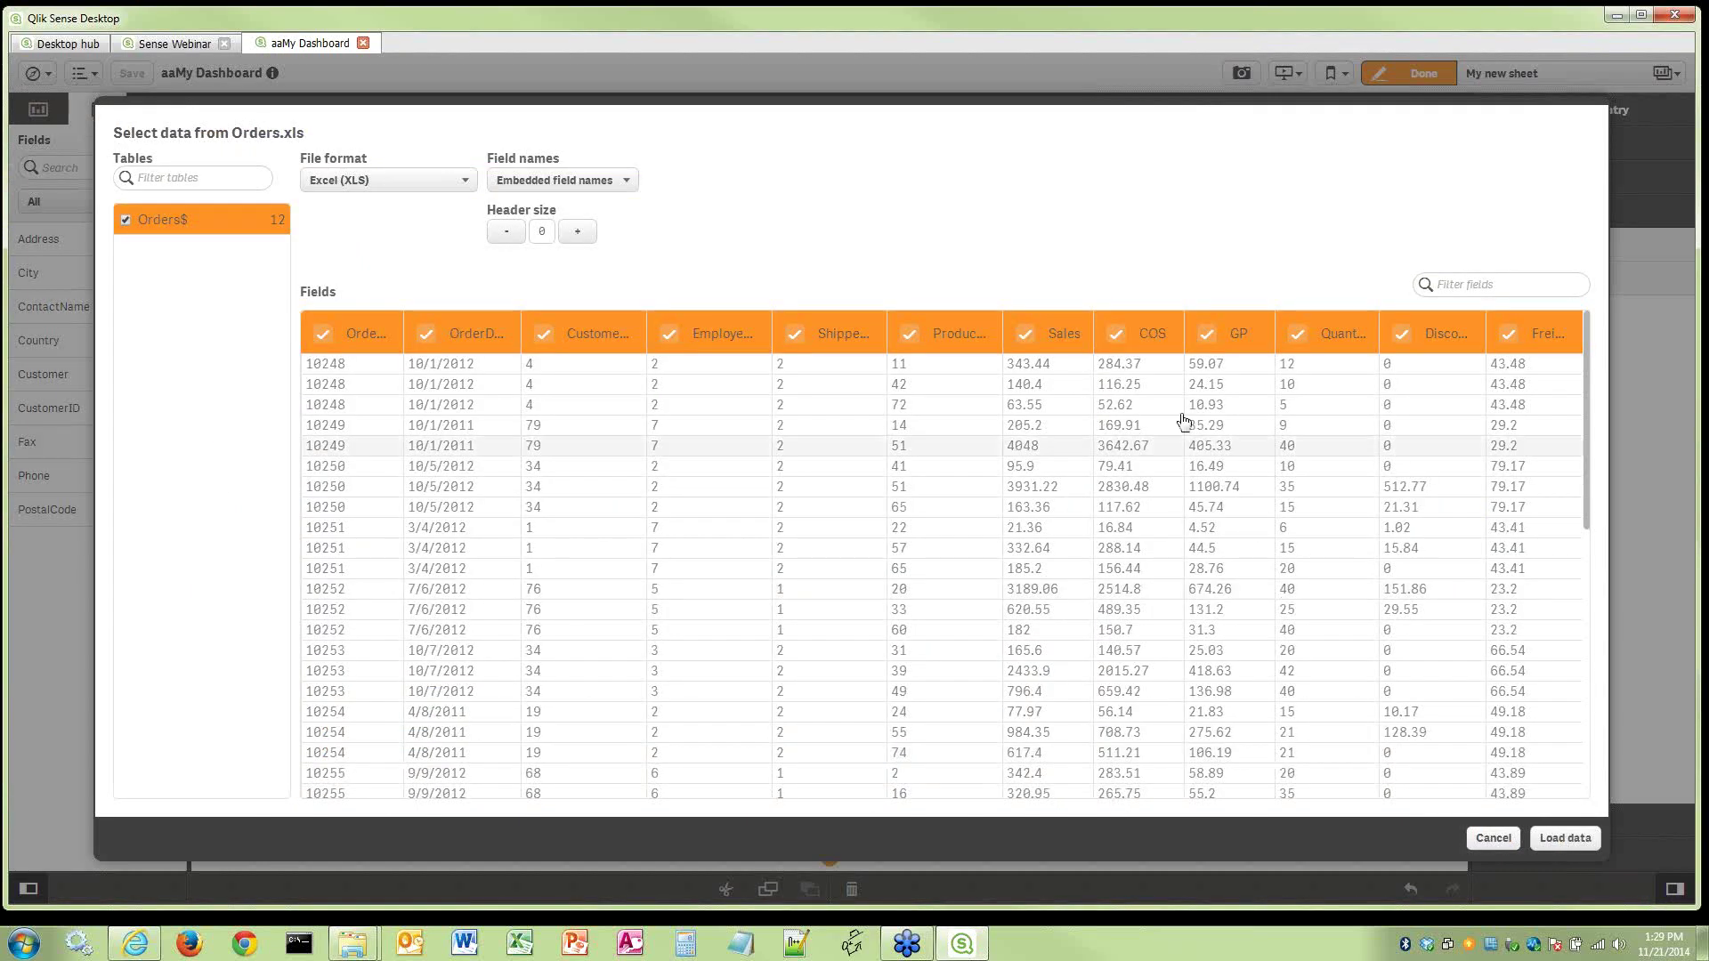
{"action": "left_click", "coordinate": [1147, 332]}
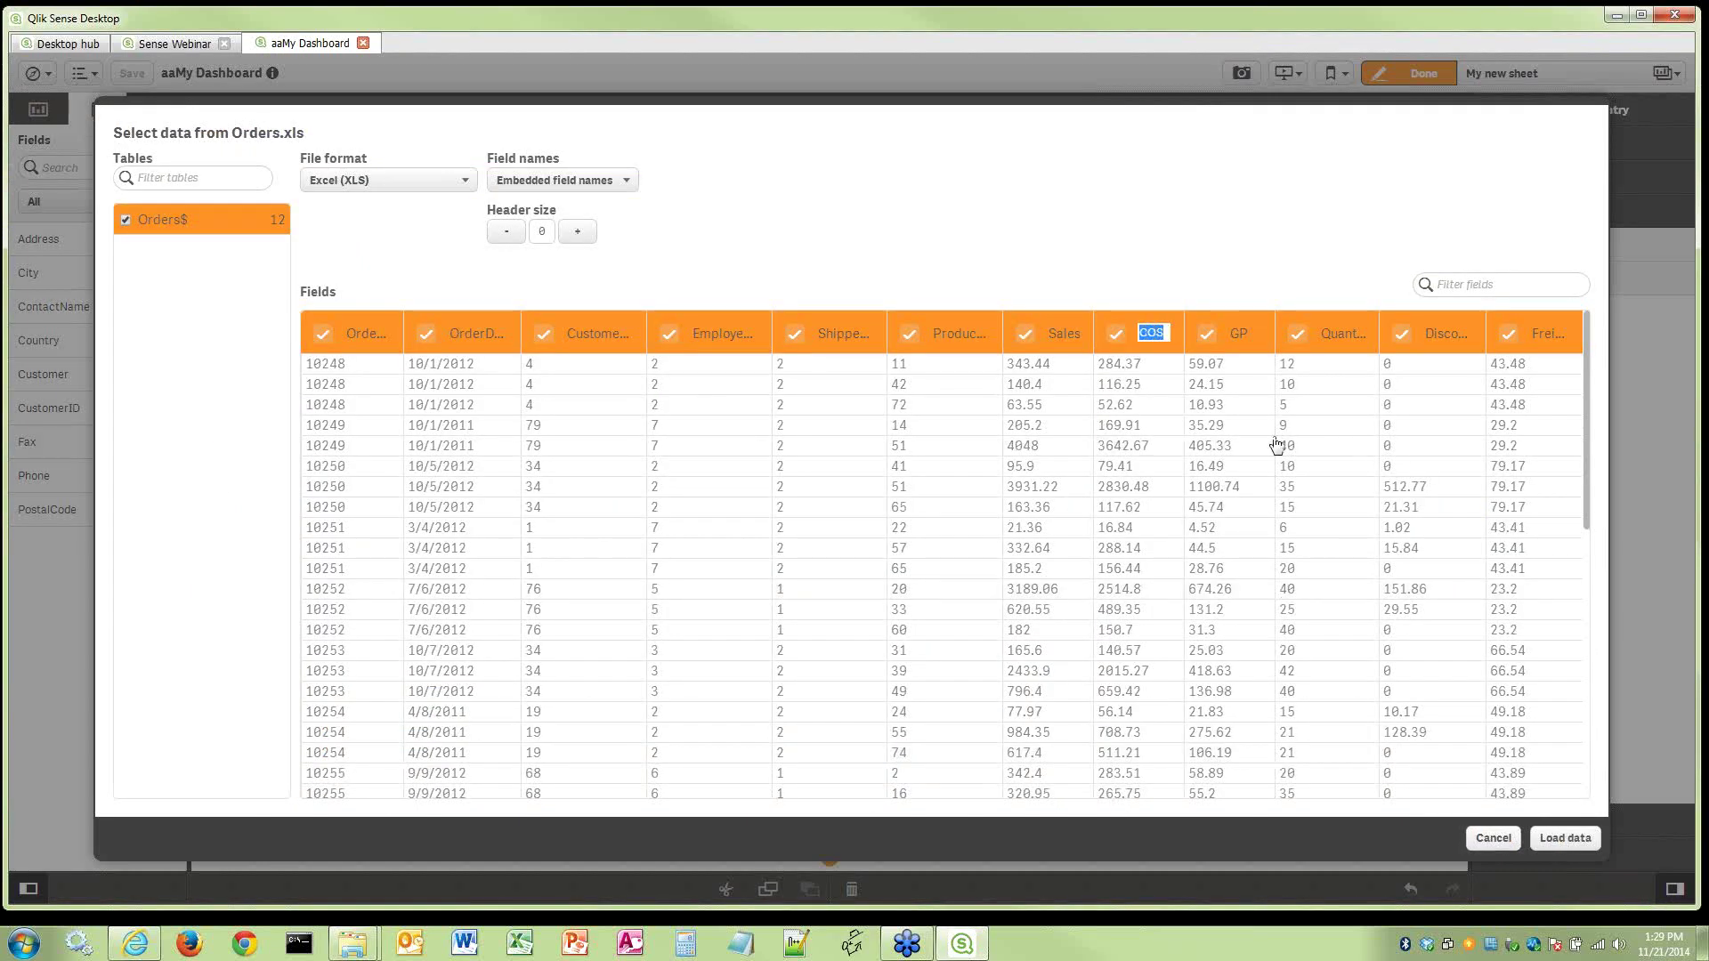
{"action": "type", "text": "Costs"}
{"action": "left_click", "coordinate": [1560, 846]}
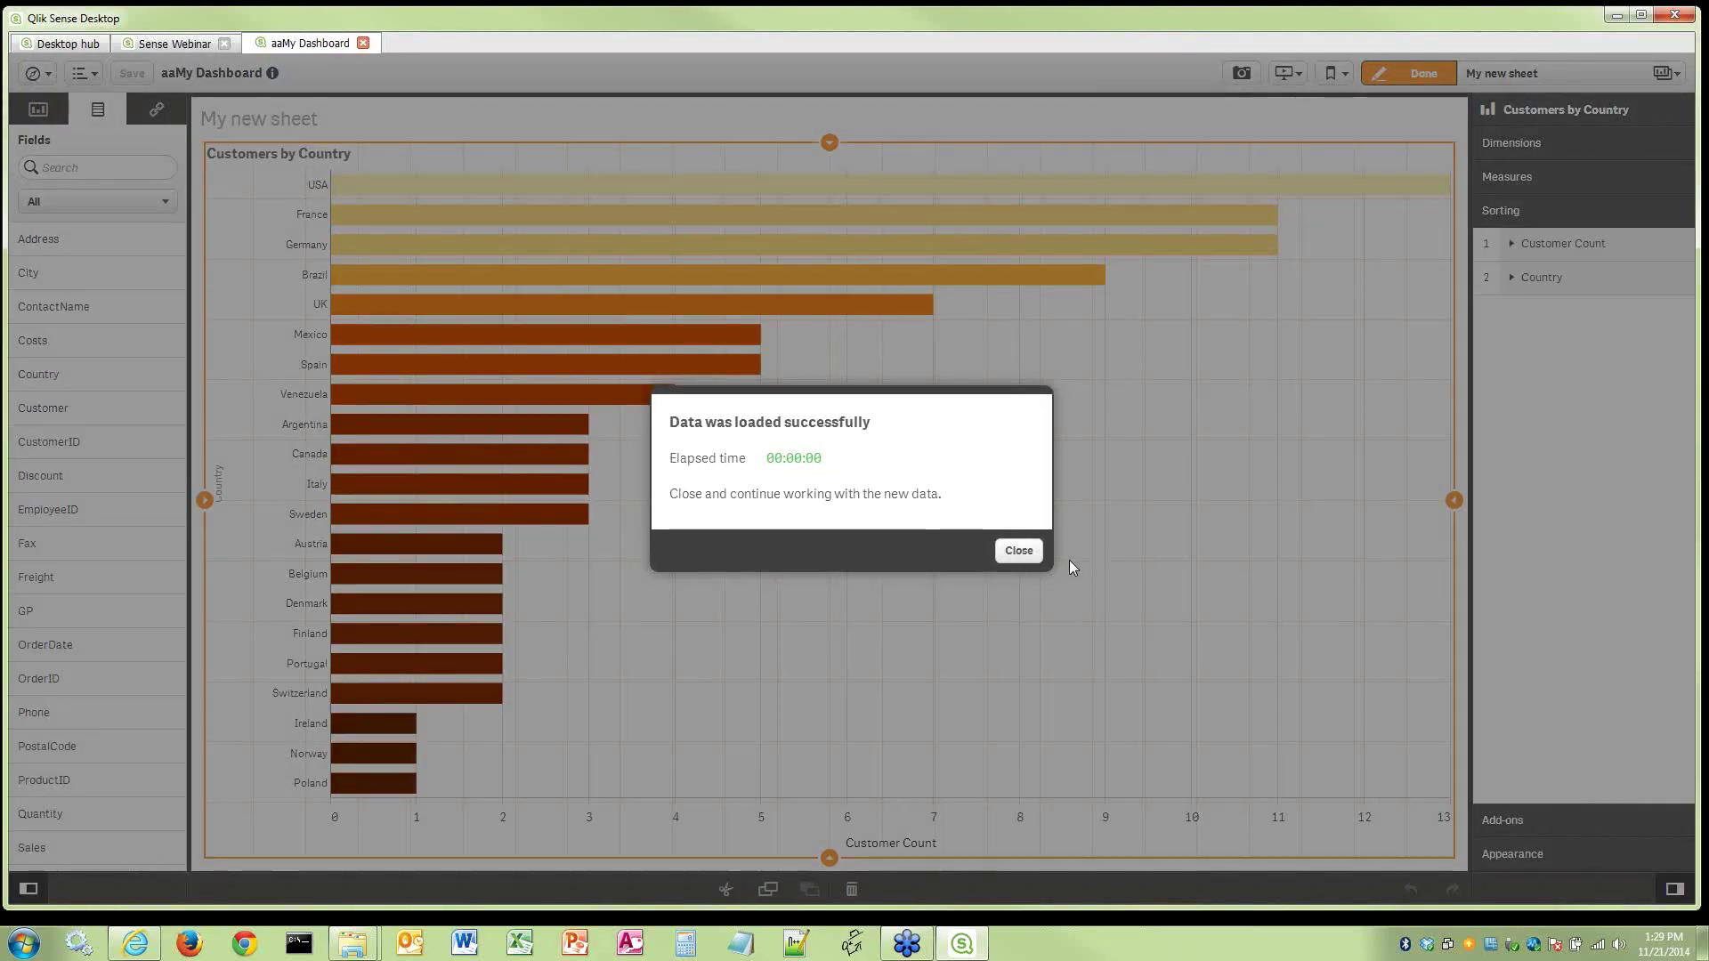
{"action": "left_click", "coordinate": [1017, 550]}
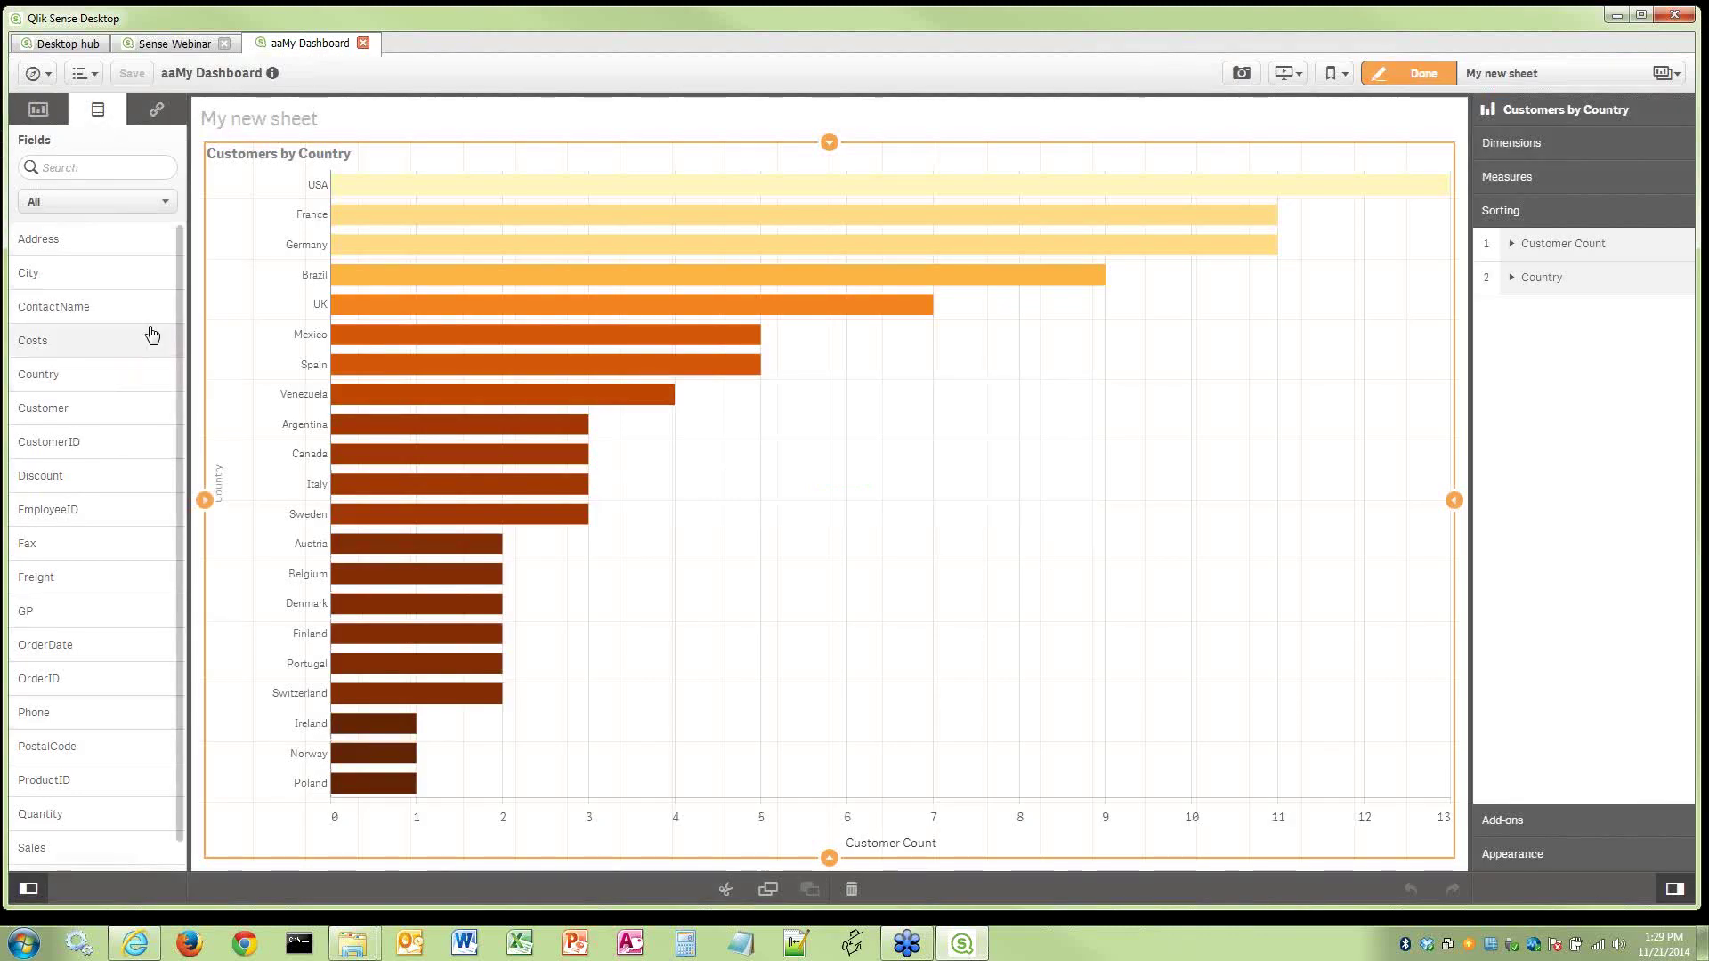
{"action": "scroll", "coordinate": [178, 315], "scroll_direction": "down", "scroll_amount": 1}
{"action": "scroll", "coordinate": [178, 316], "scroll_direction": "up", "scroll_amount": 1}
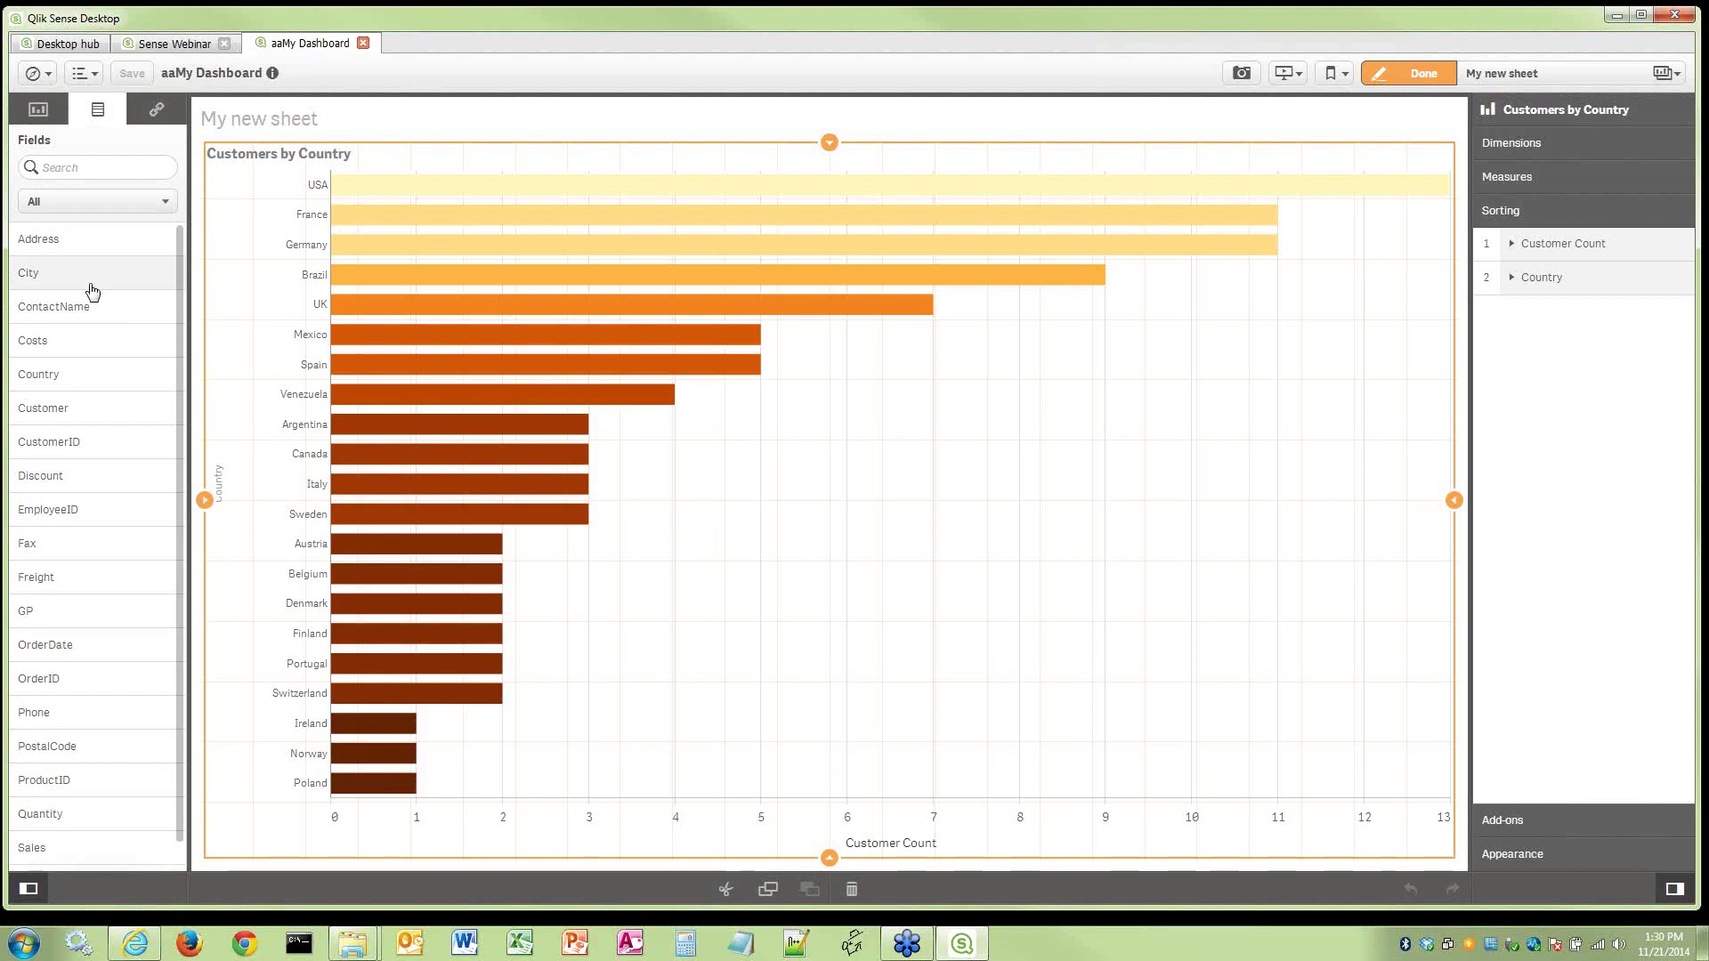
Create single-field master dimensions for Country and Customer
{"action": "left_click", "coordinate": [160, 114]}
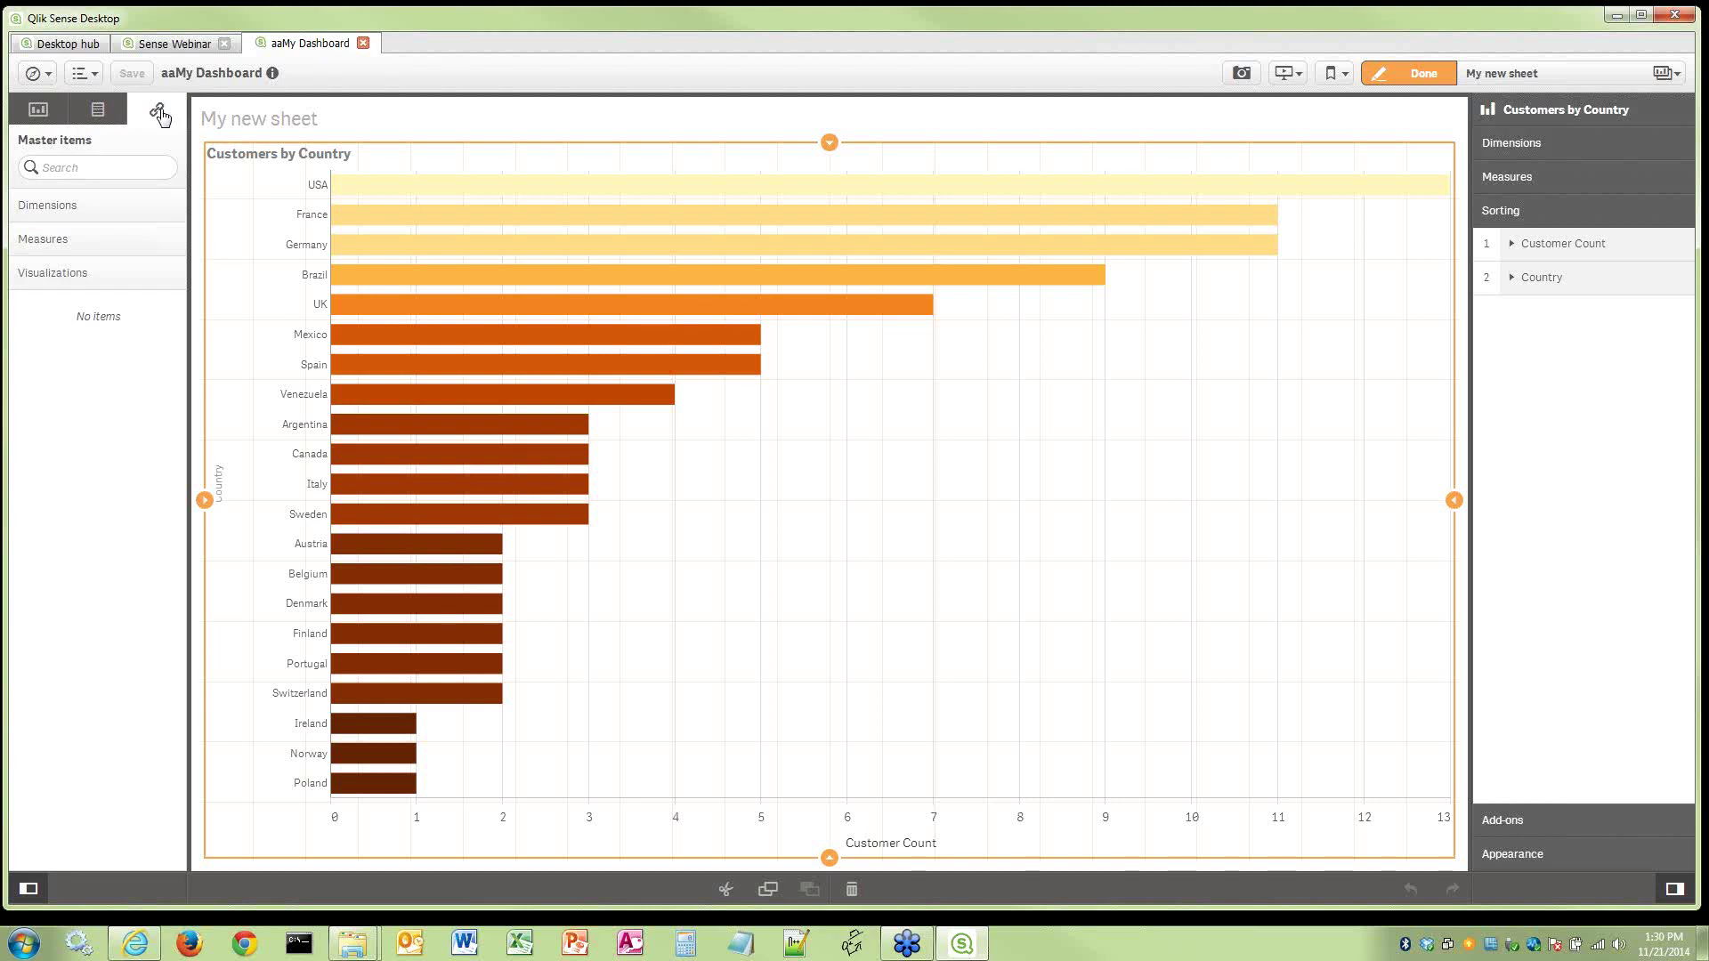
{"action": "left_click", "coordinate": [47, 212]}
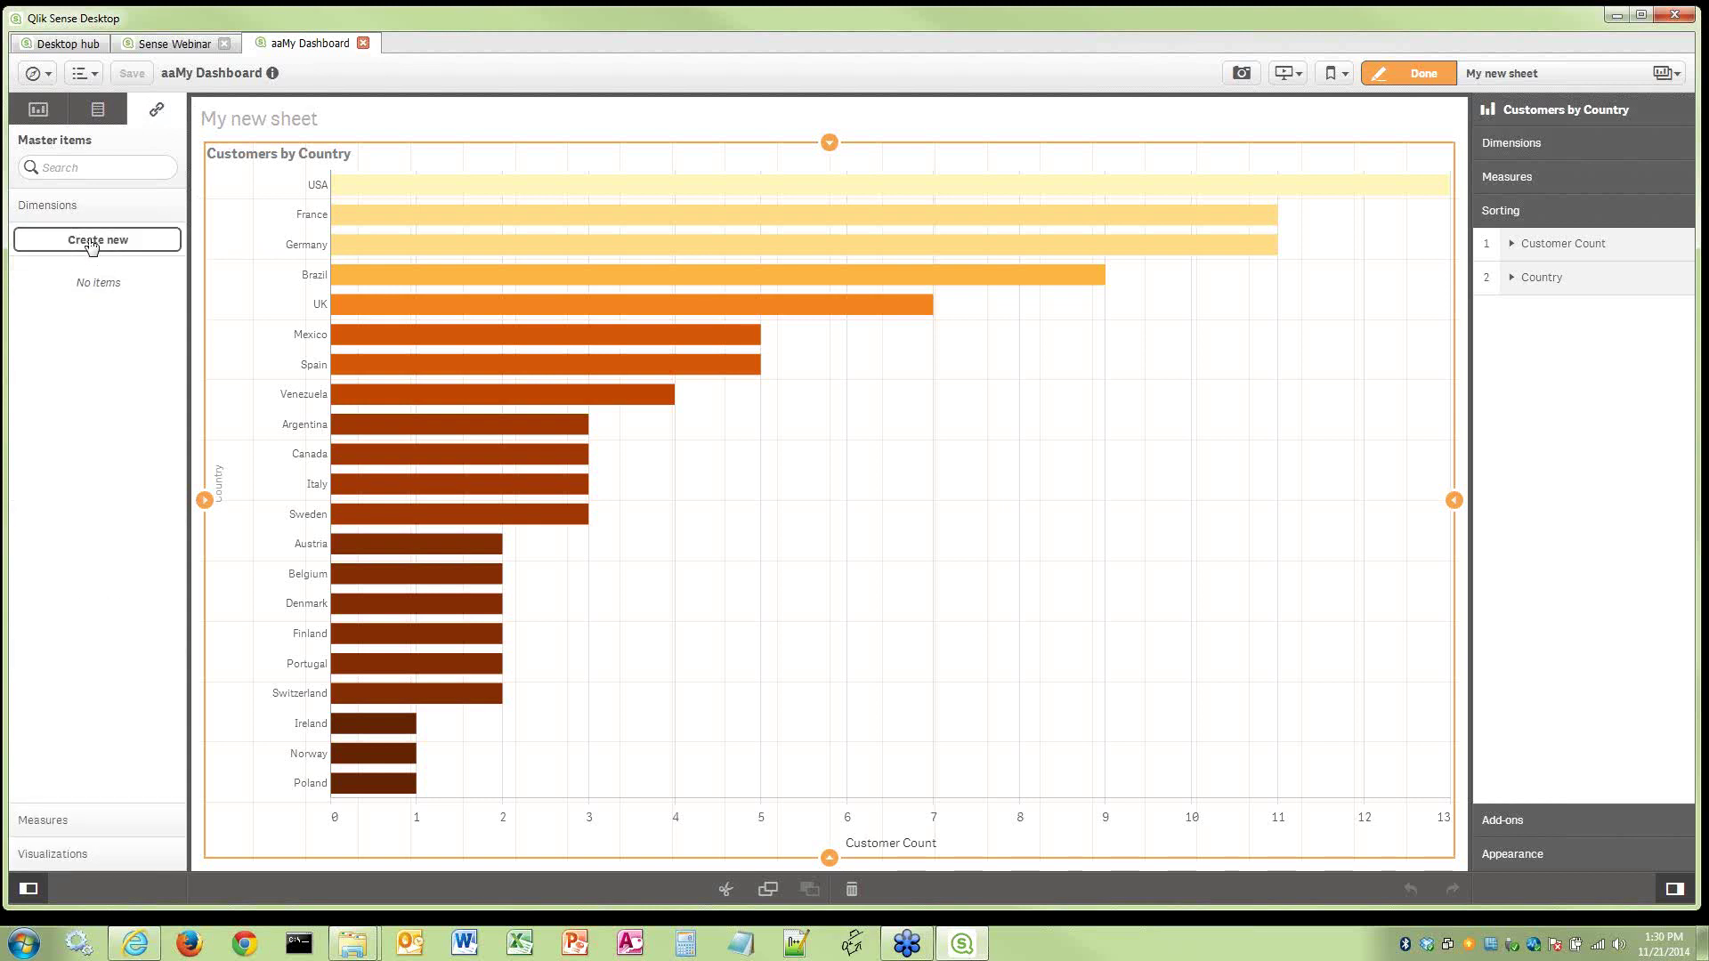
{"action": "left_click", "coordinate": [97, 111]}
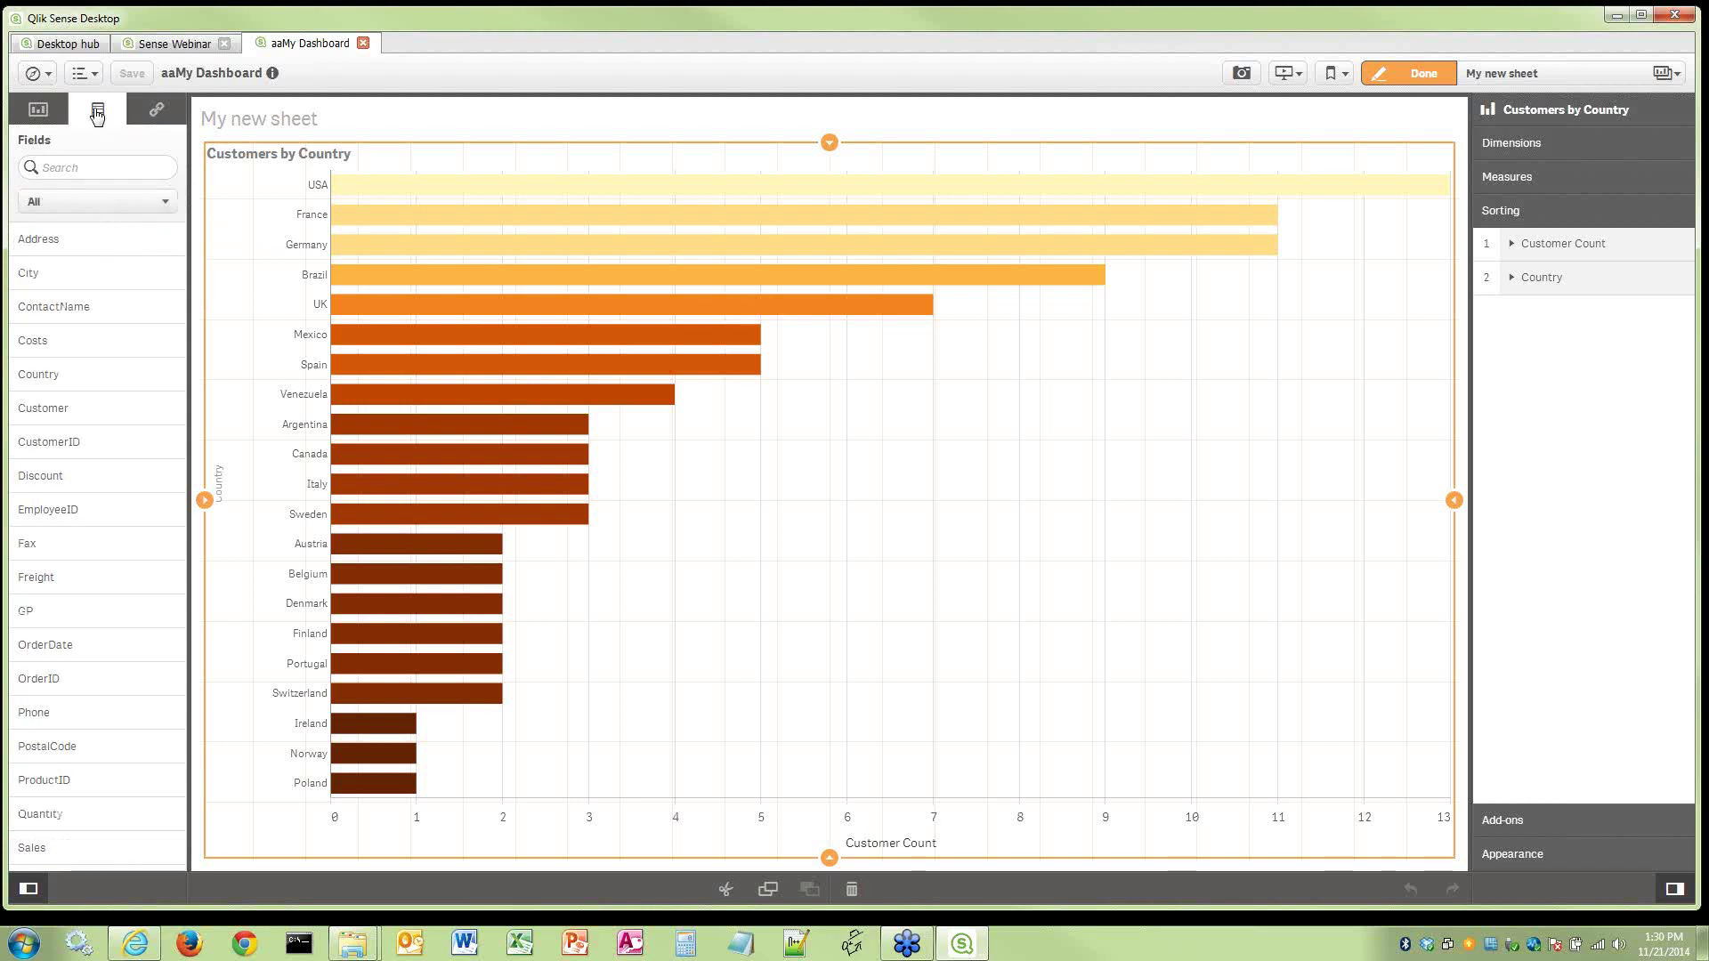
{"action": "left_click", "coordinate": [156, 108]}
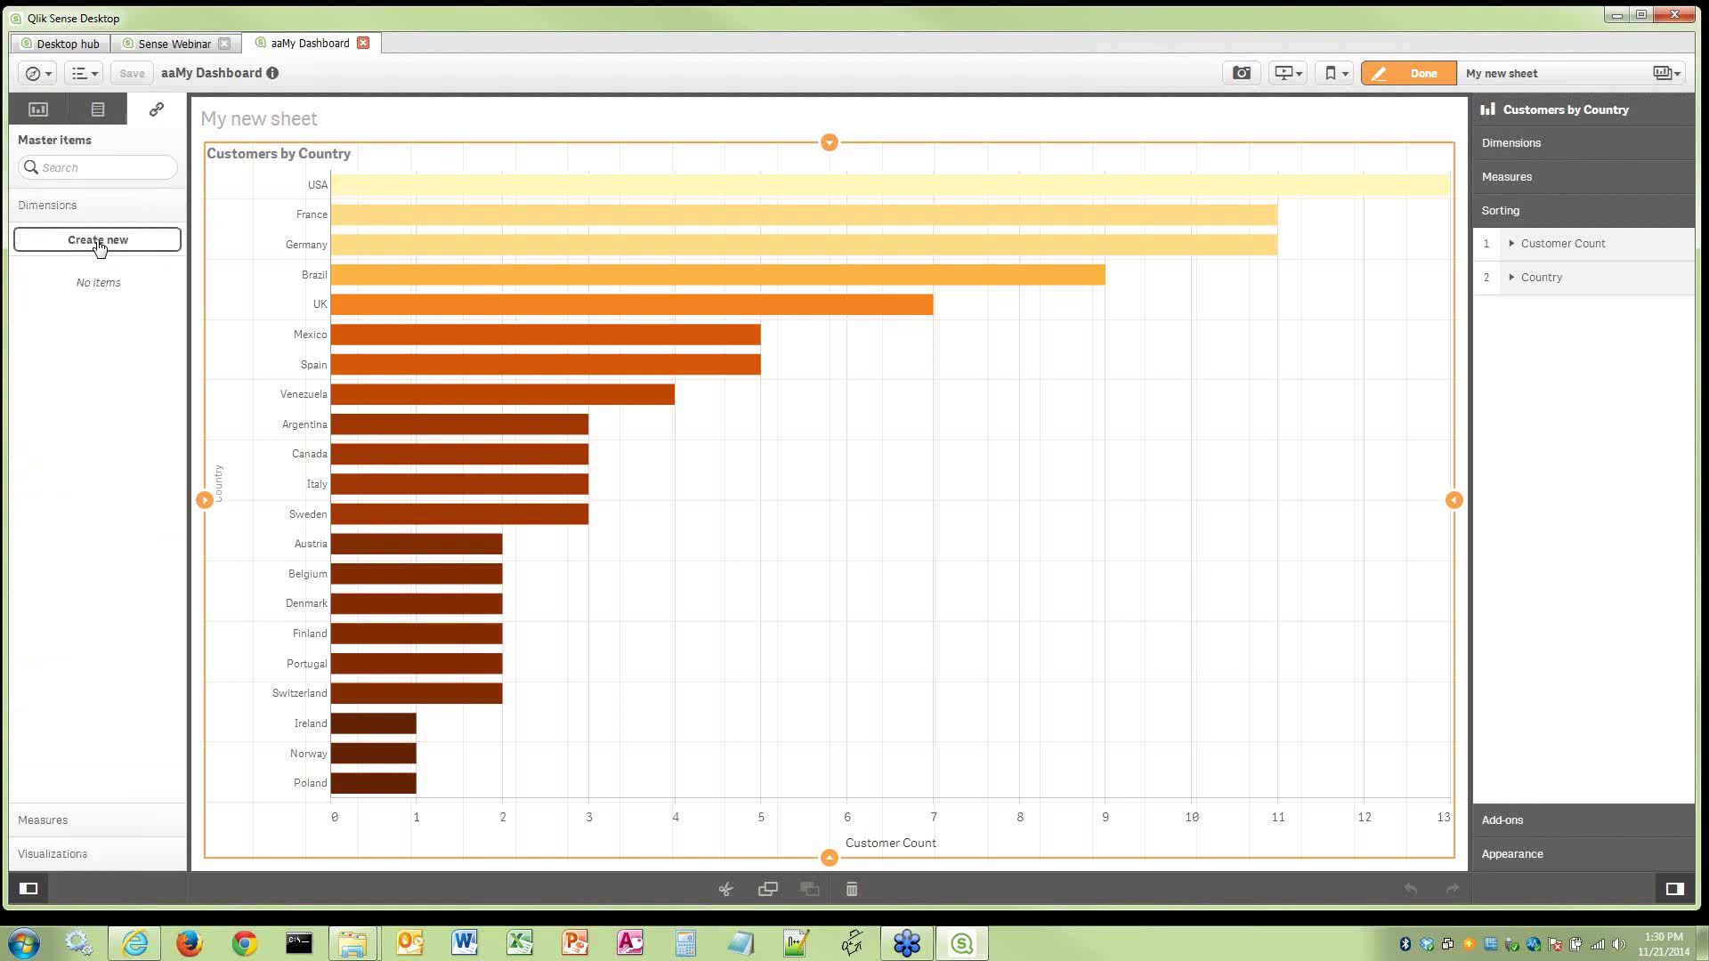
{"action": "left_click", "coordinate": [99, 245]}
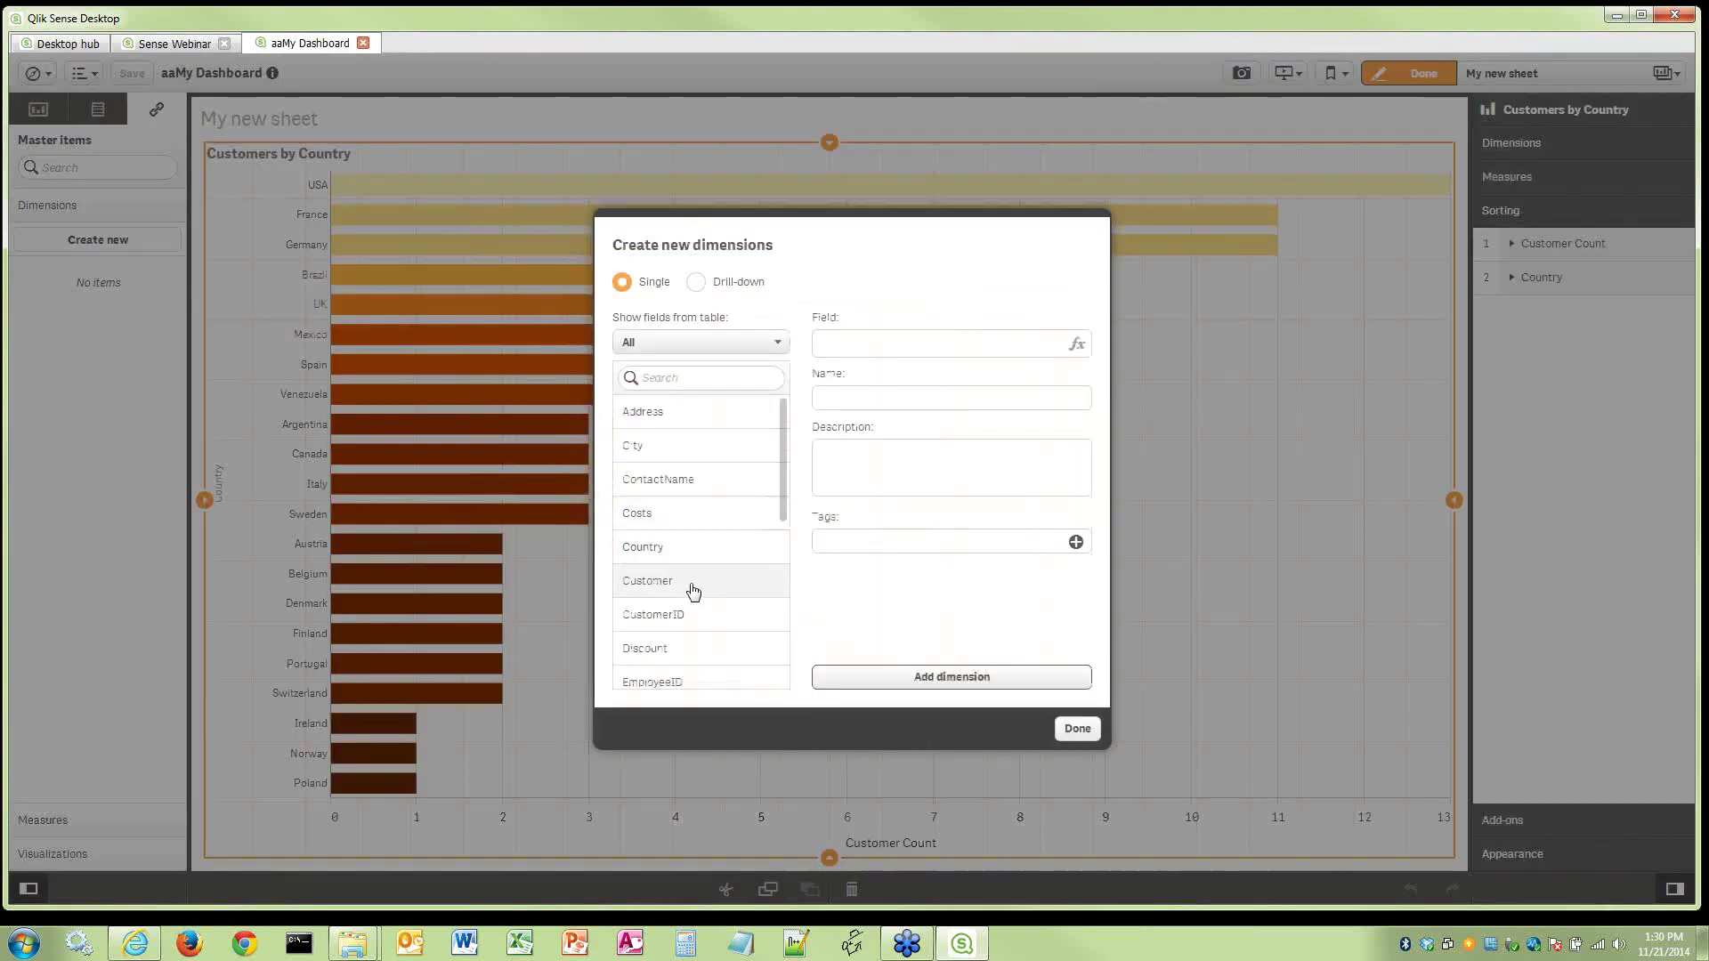
{"action": "left_click", "coordinate": [659, 550]}
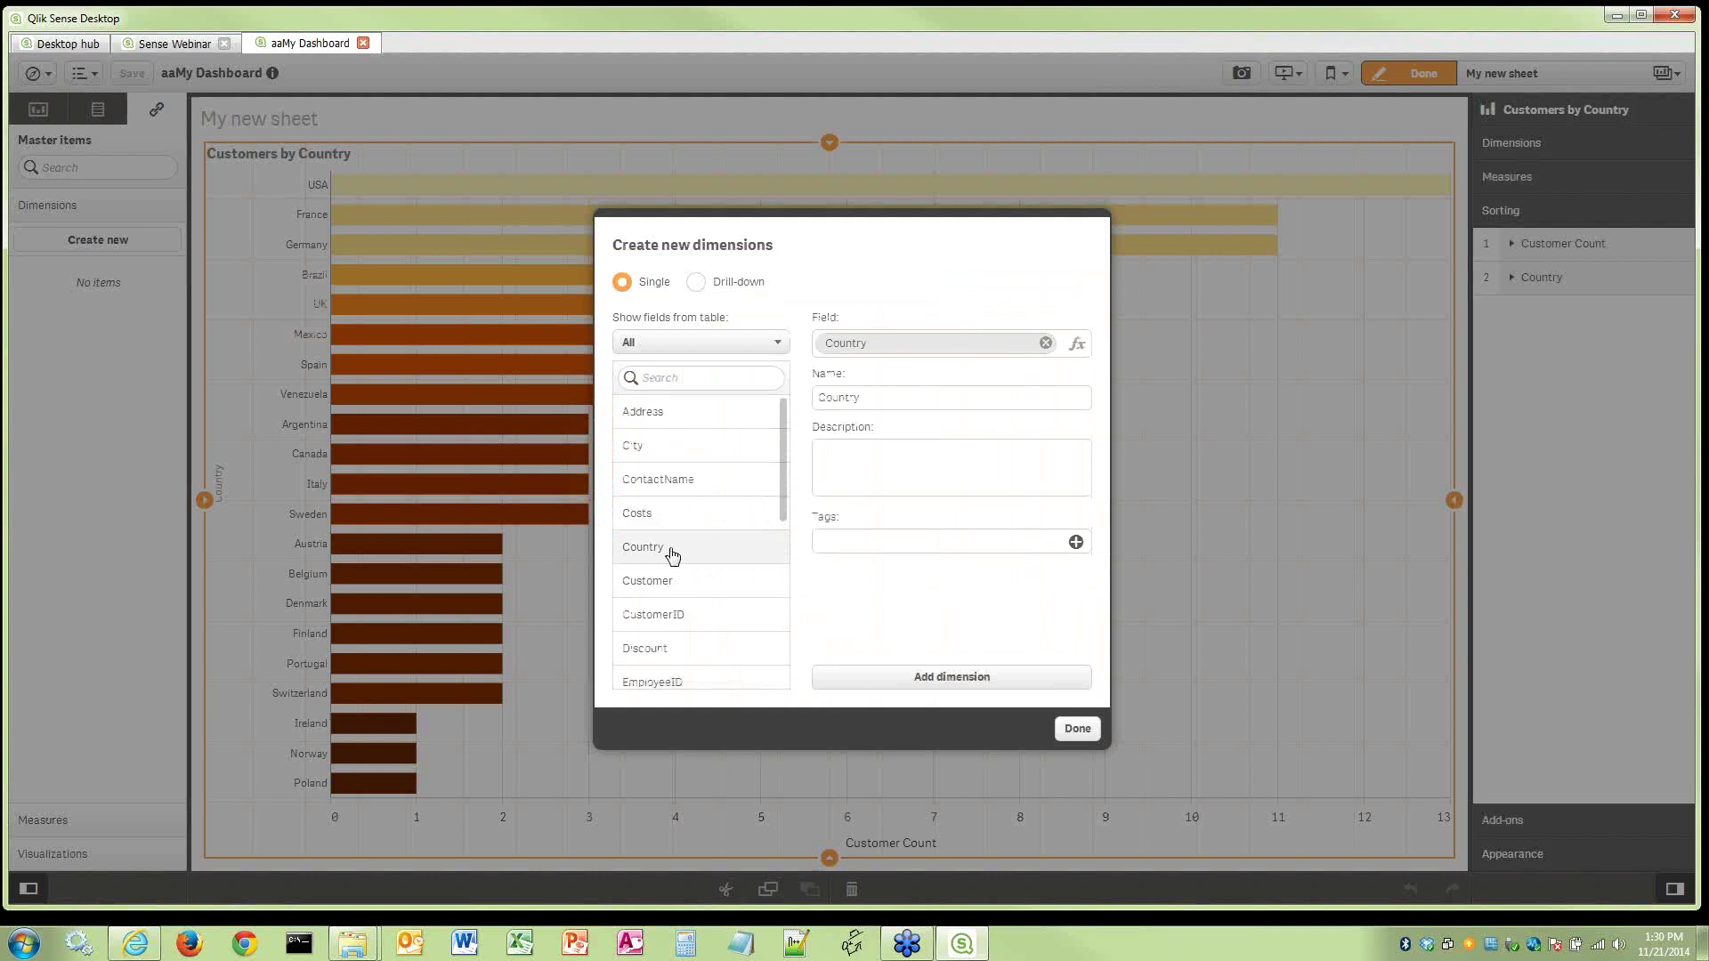
{"action": "left_click", "coordinate": [887, 681]}
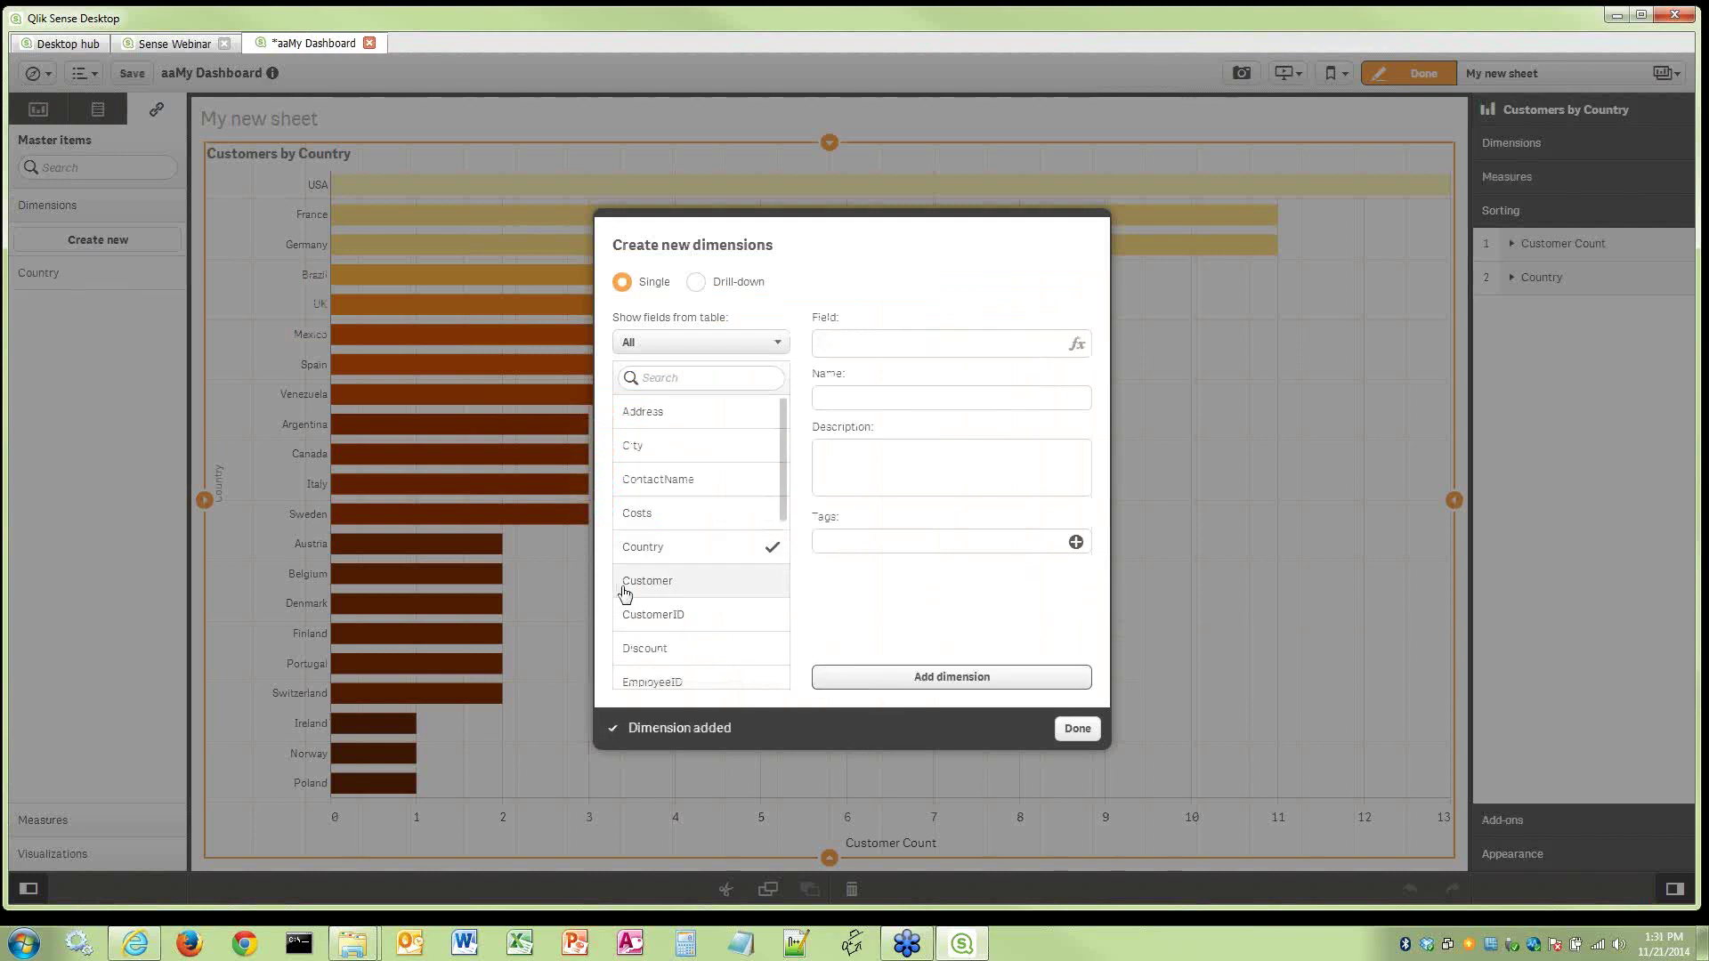
{"action": "left_click", "coordinate": [688, 582]}
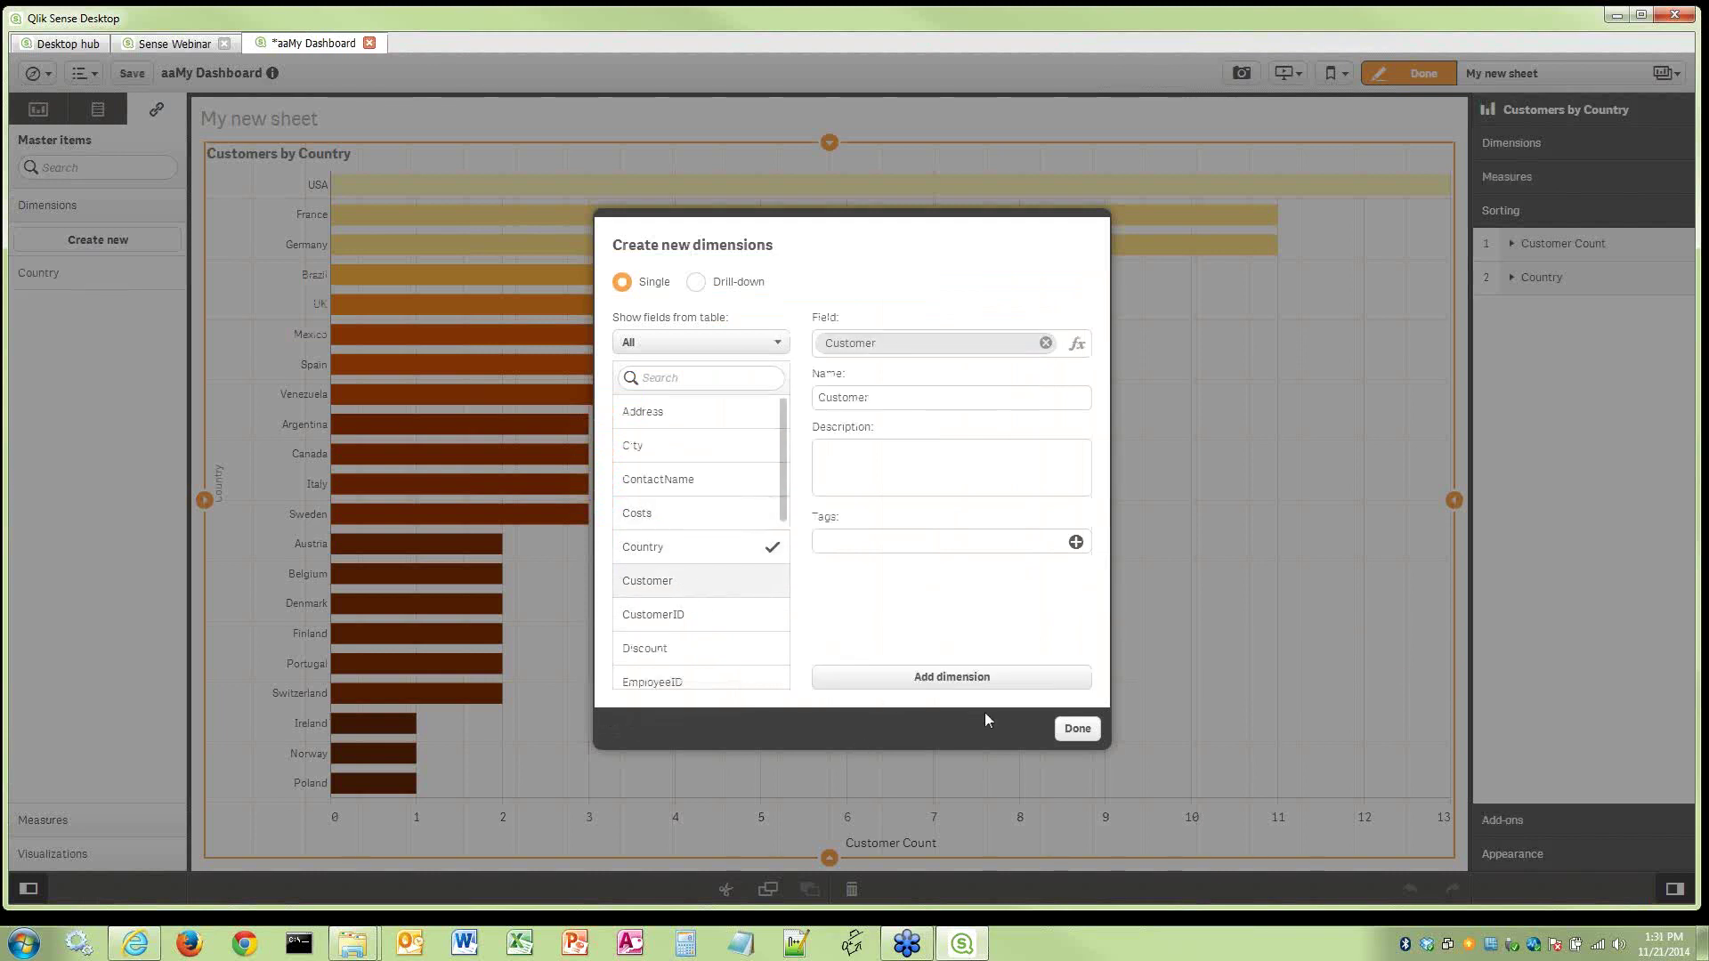
{"action": "left_click", "coordinate": [952, 681]}
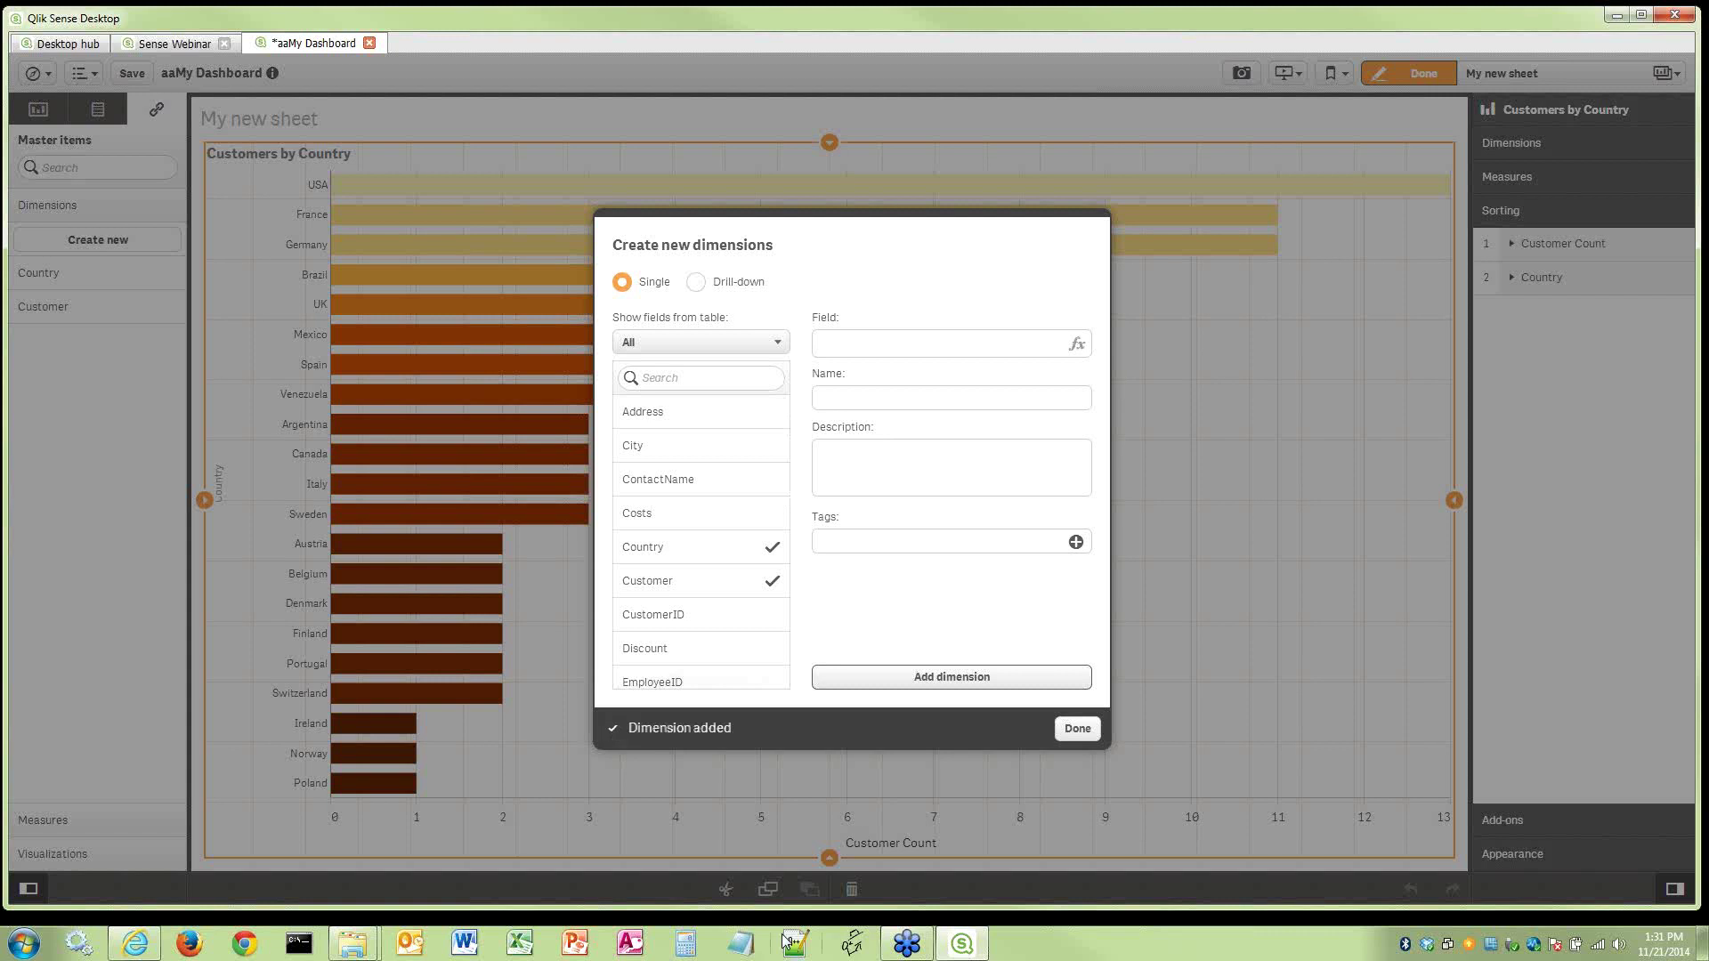
Add a drill-down dimension named Geography going Country > City > Customer
{"action": "left_click", "coordinate": [696, 282]}
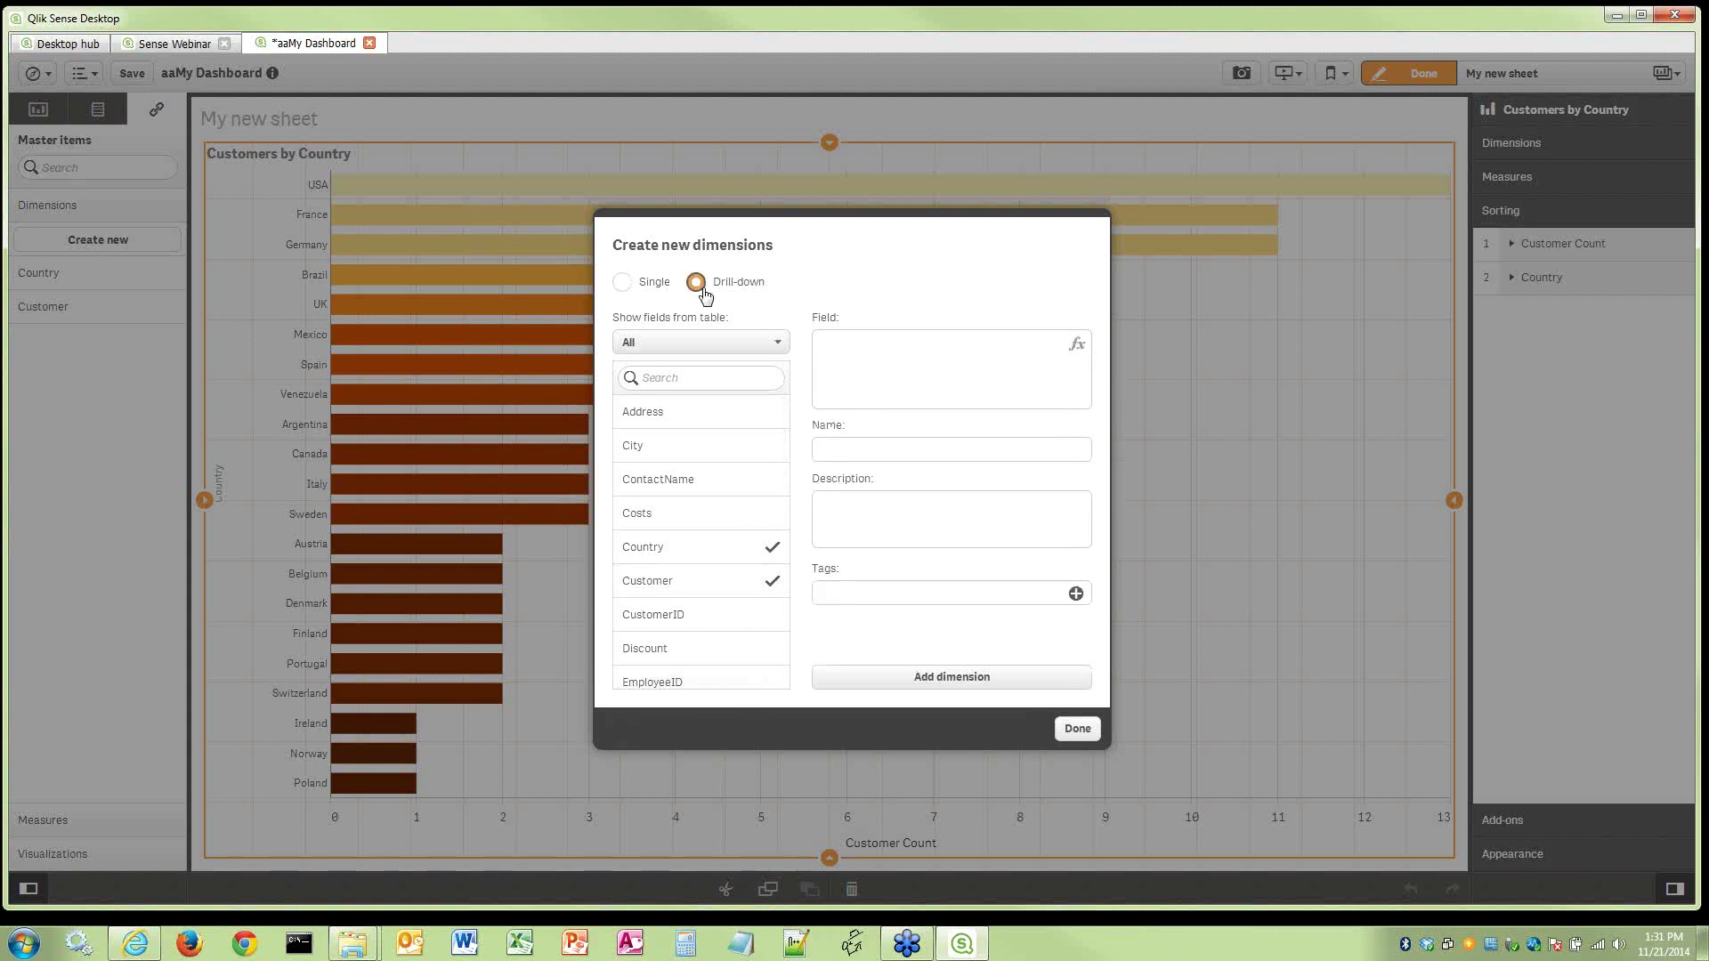
{"action": "left_click", "coordinate": [716, 557]}
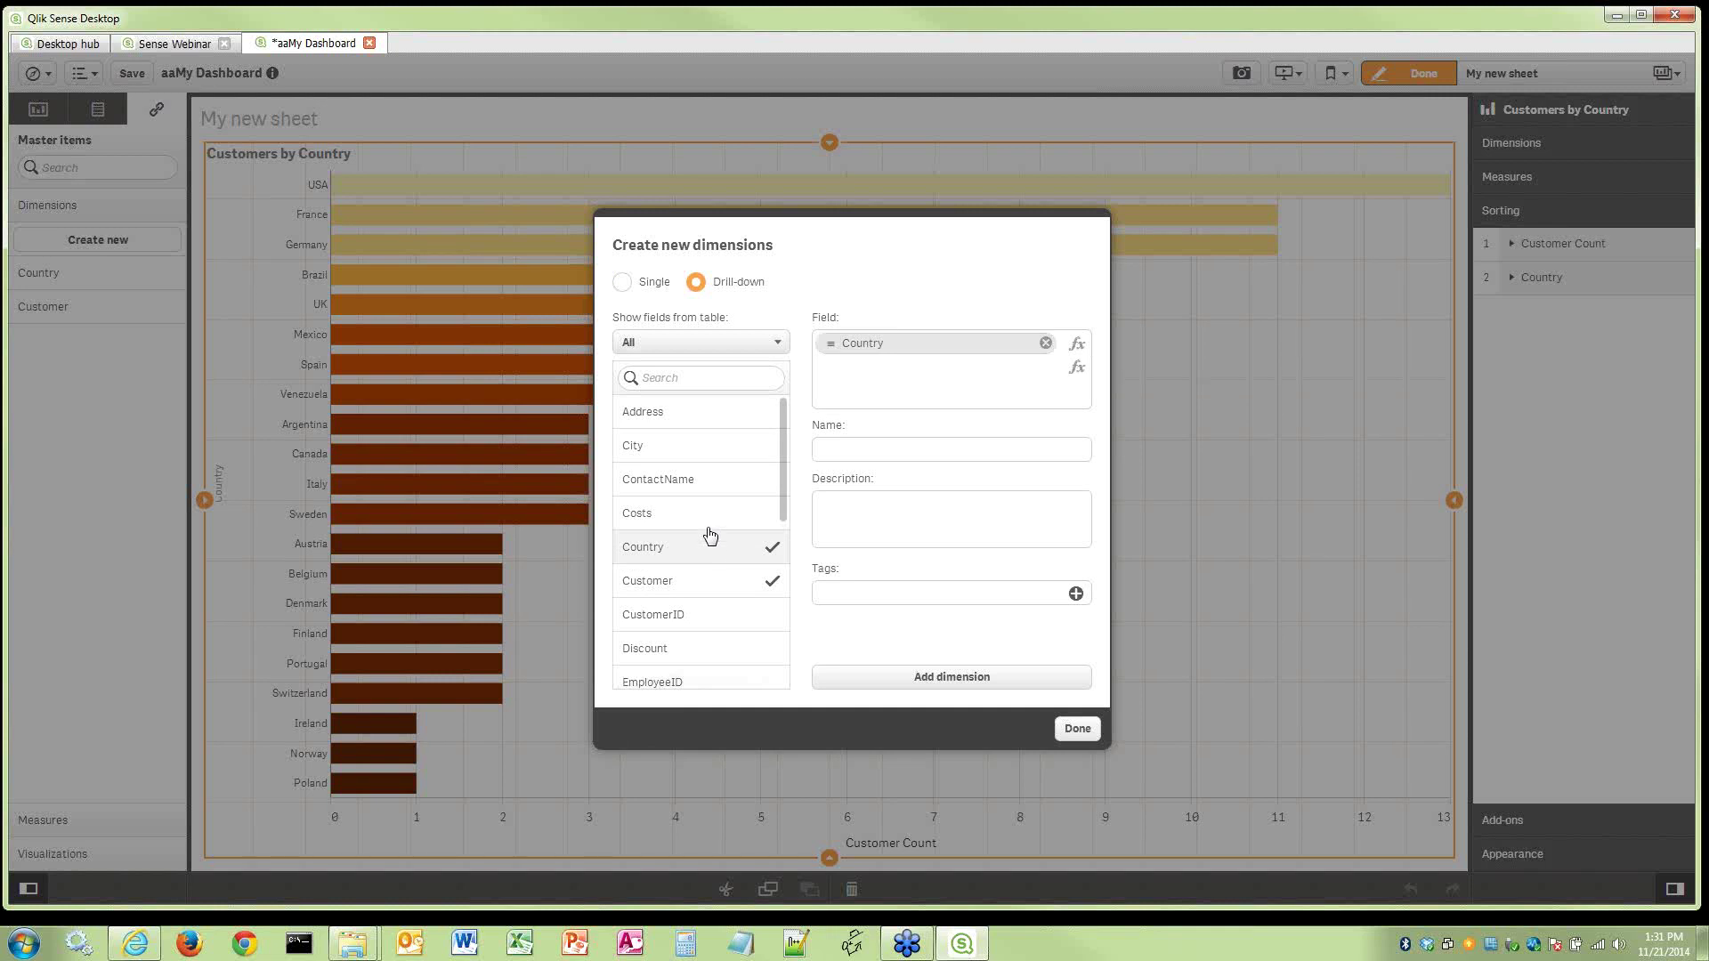
{"action": "left_click", "coordinate": [680, 455]}
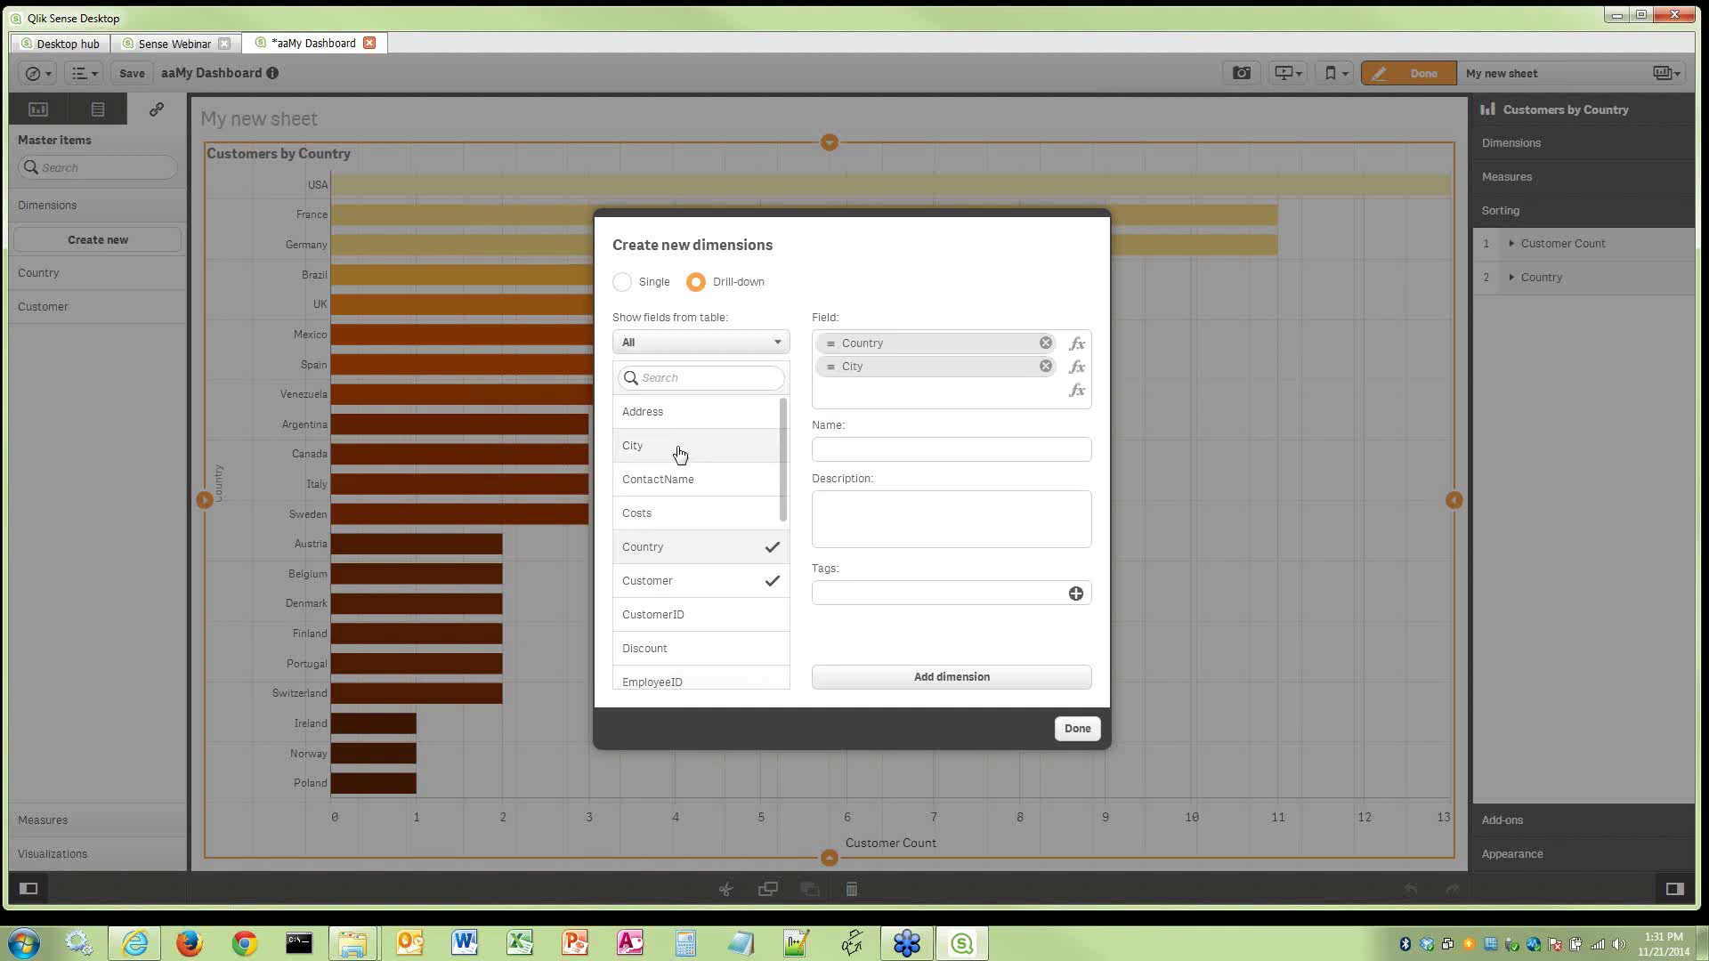
{"action": "left_click", "coordinate": [699, 587]}
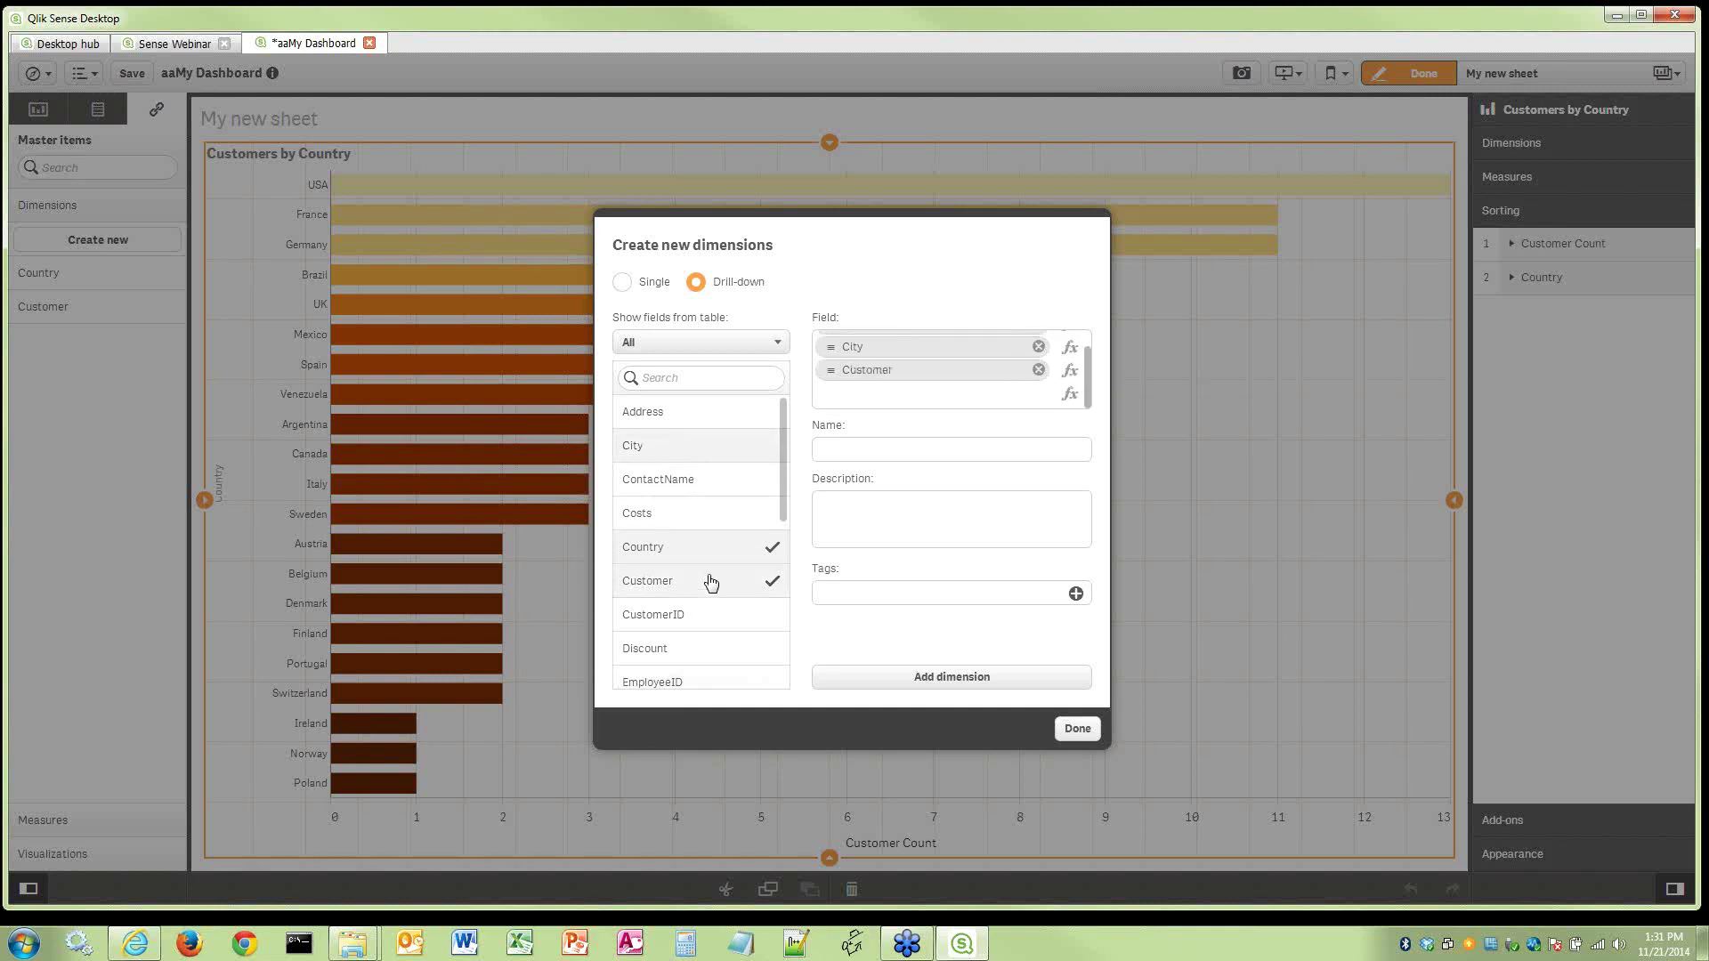
{"action": "left_click", "coordinate": [844, 449]}
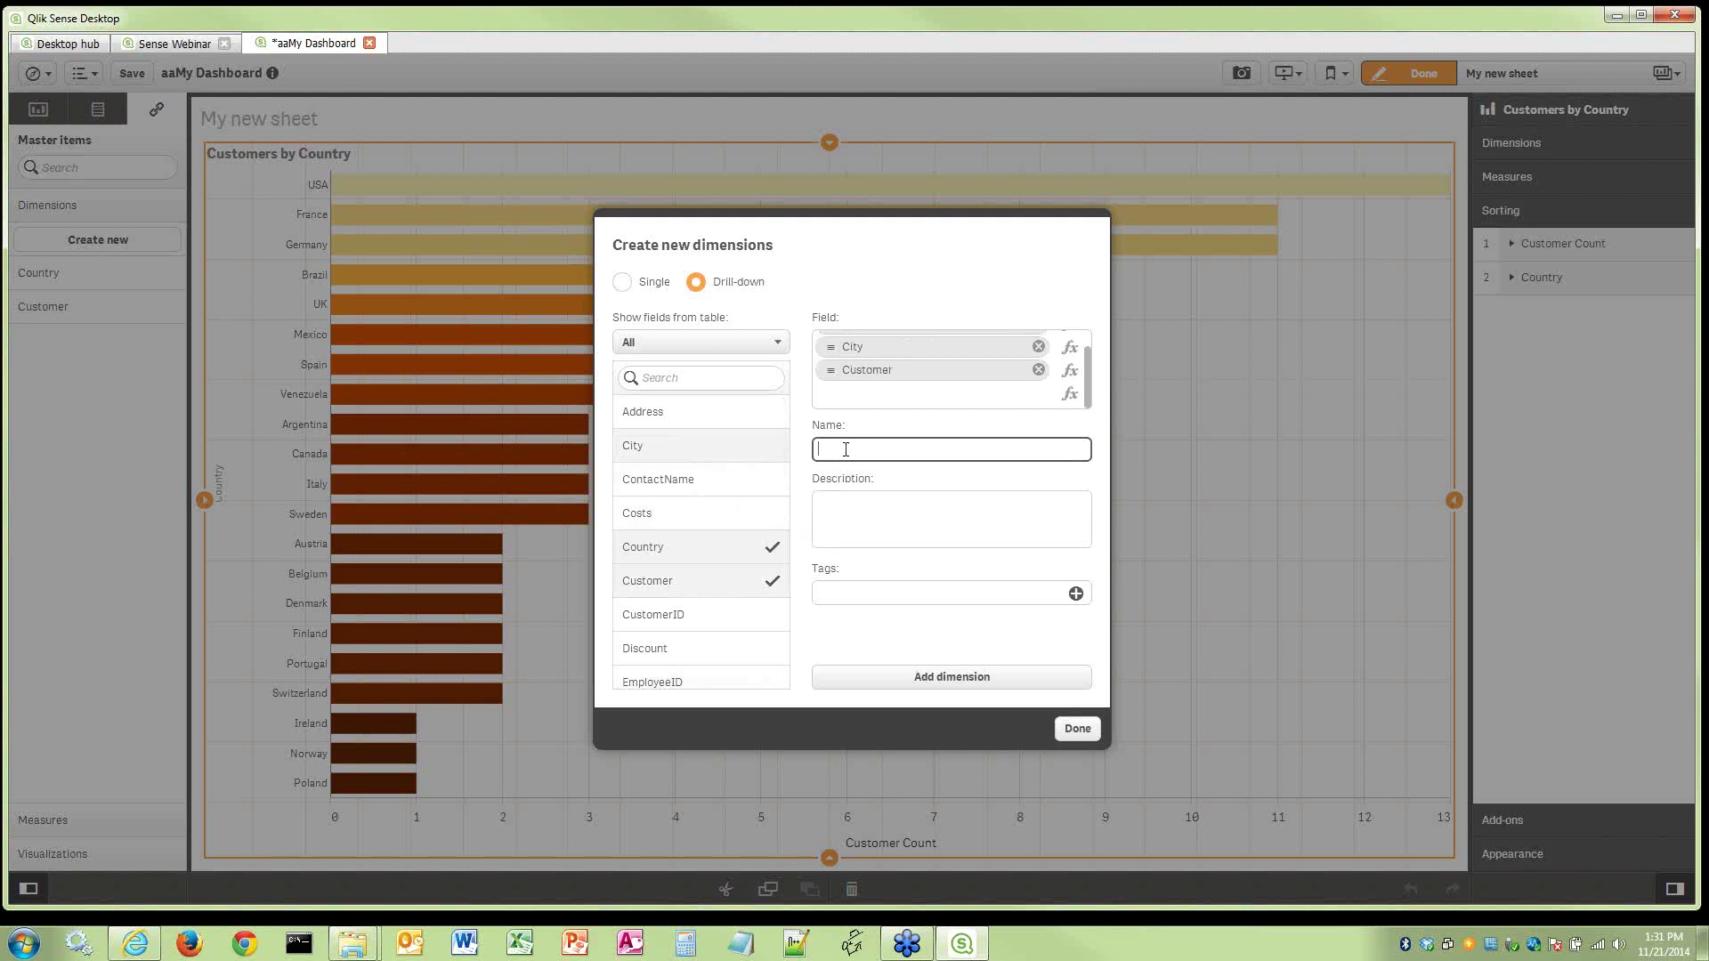
{"action": "type", "text": "Geography"}
{"action": "left_click", "coordinate": [939, 678]}
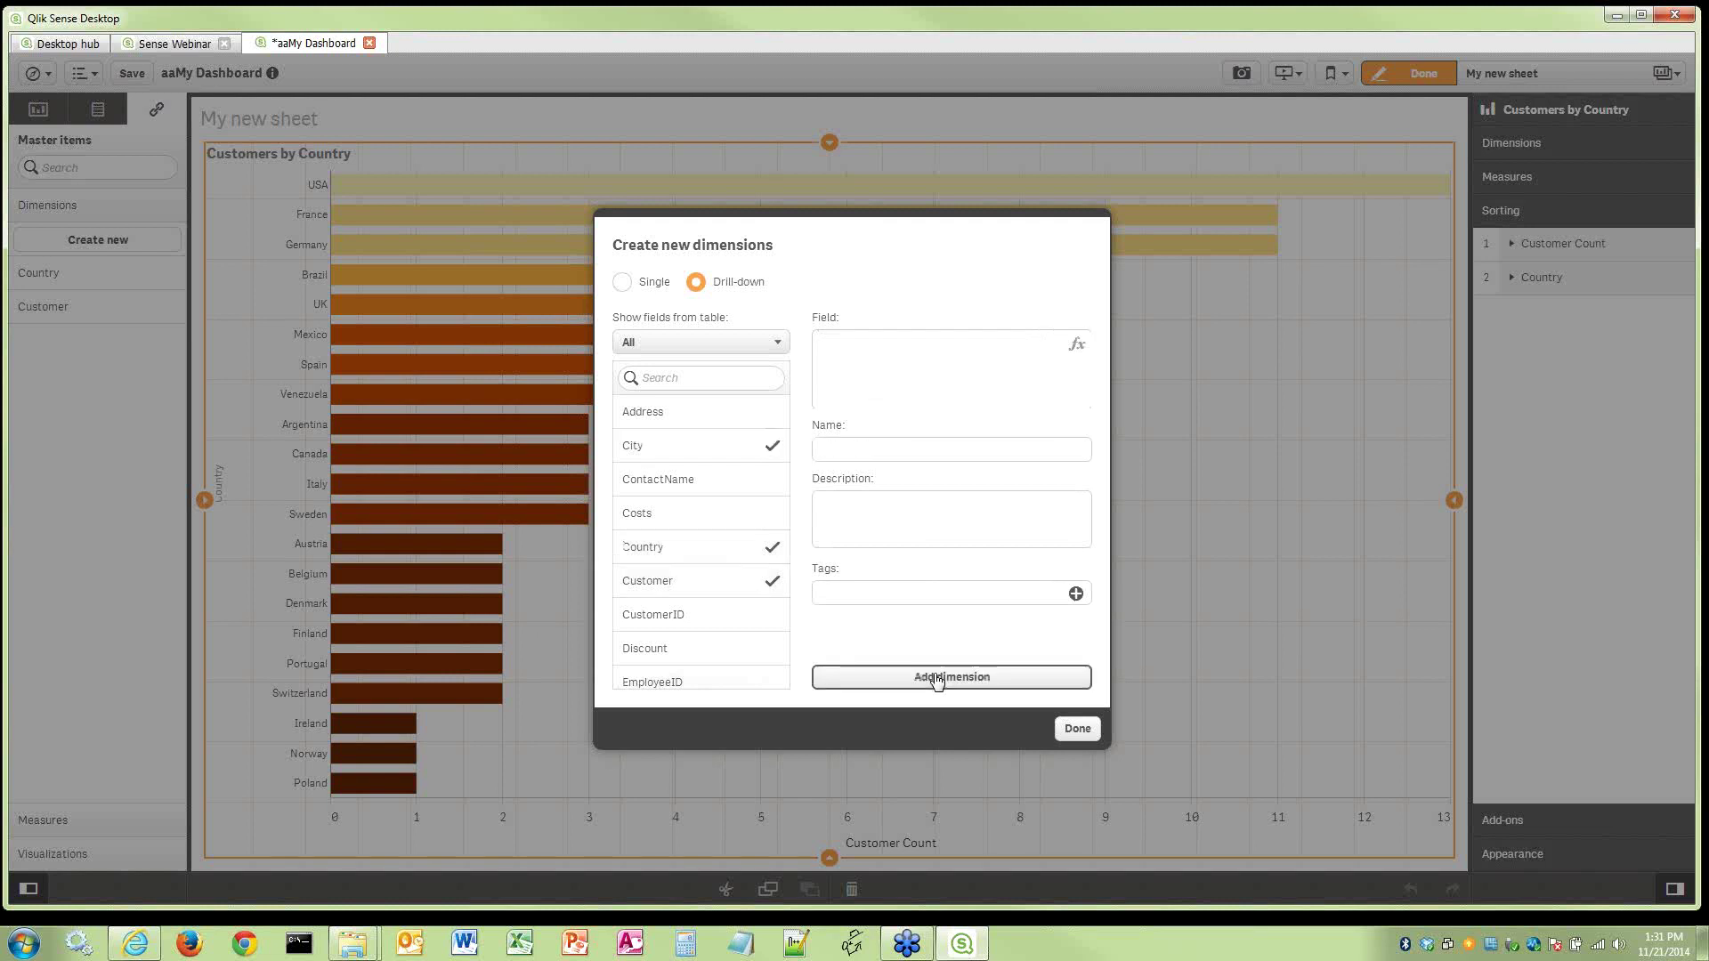
Create a master dimension named Year with the expression Year(OrderDate)
{"action": "left_click", "coordinate": [623, 283]}
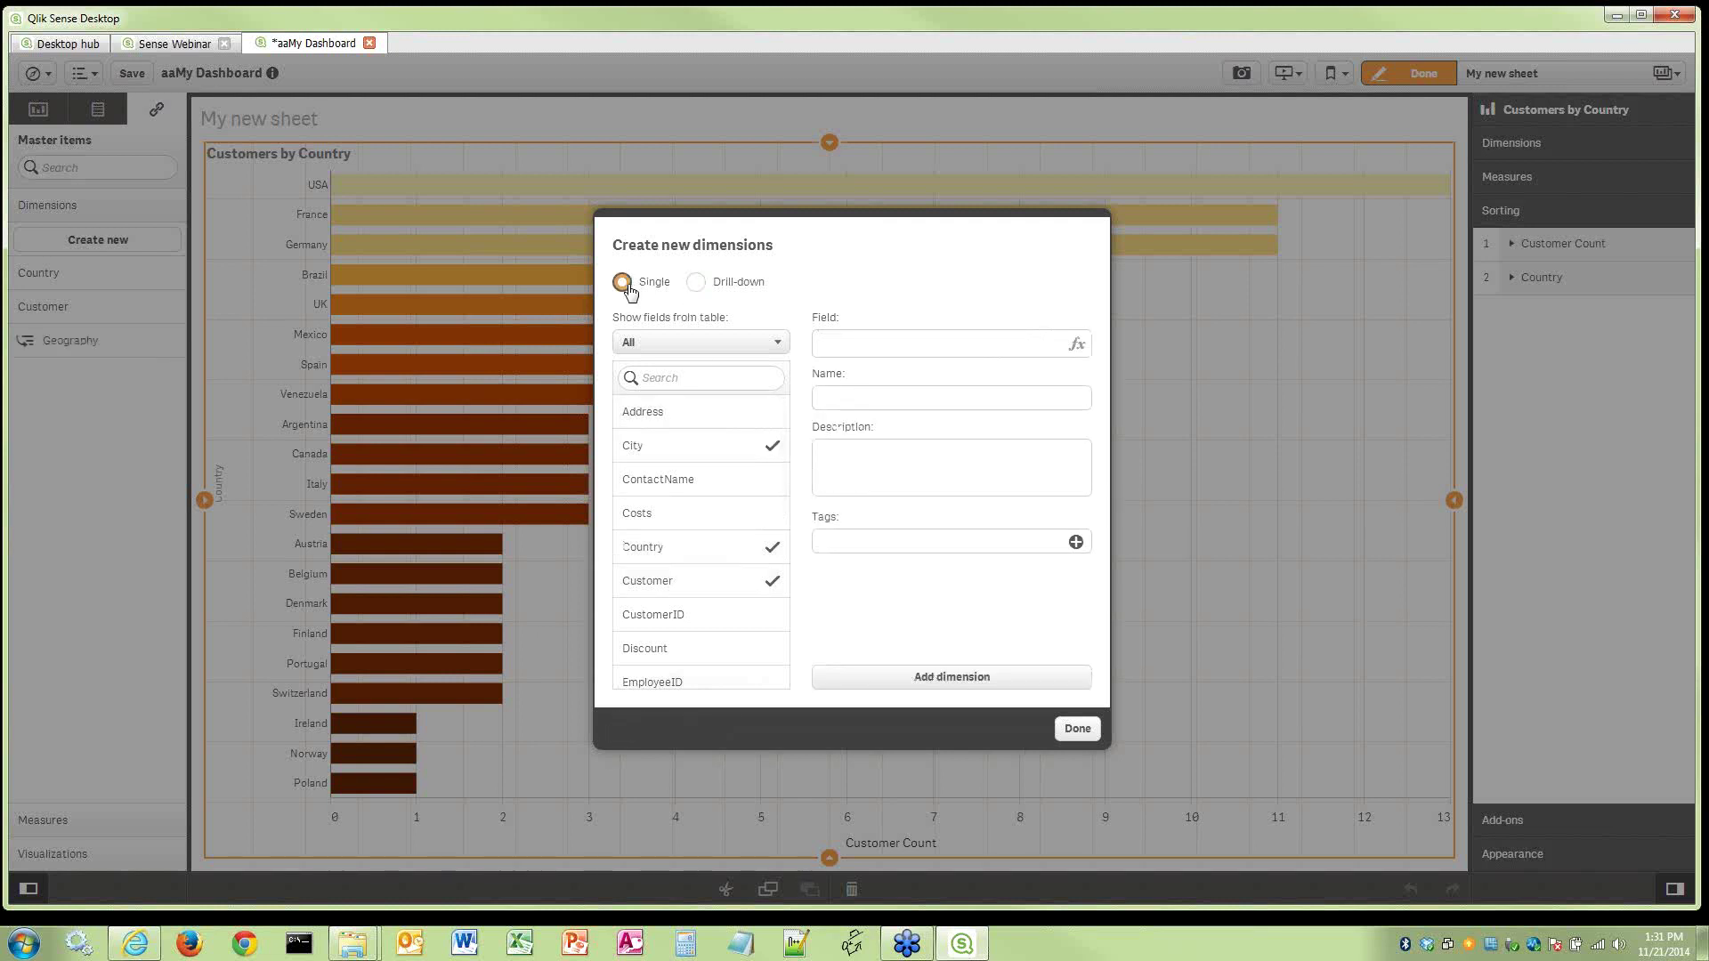
{"action": "left_click", "coordinate": [1079, 346]}
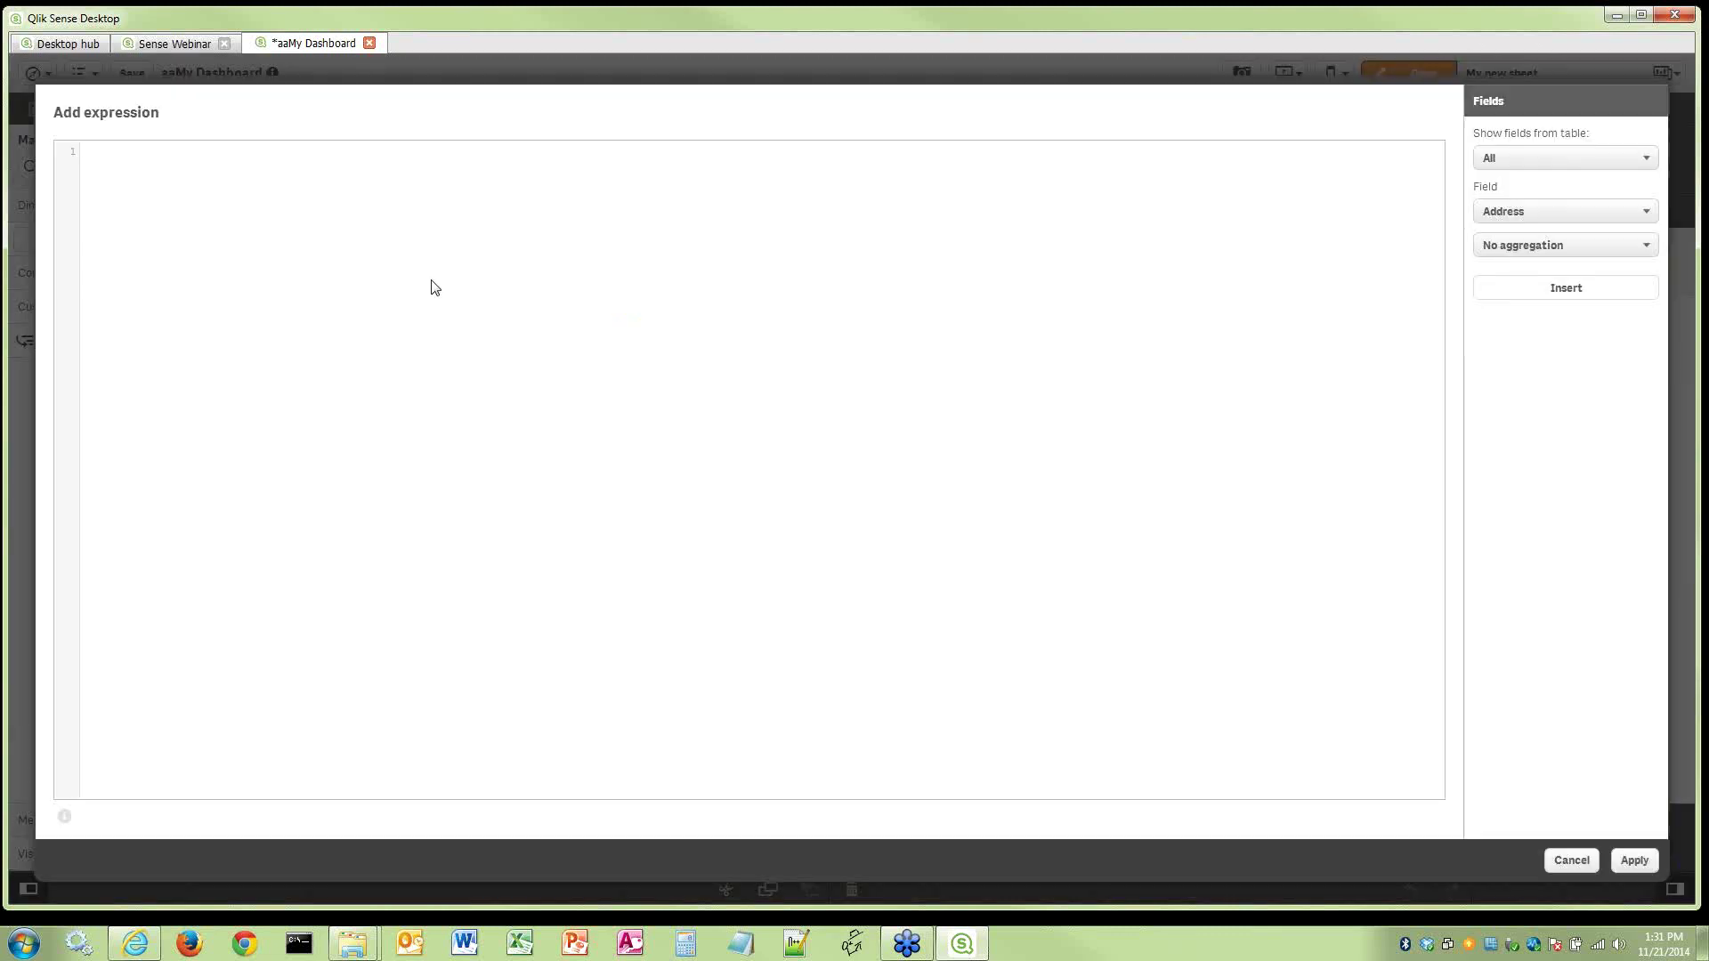
{"action": "type", "text": "Year(Order"}
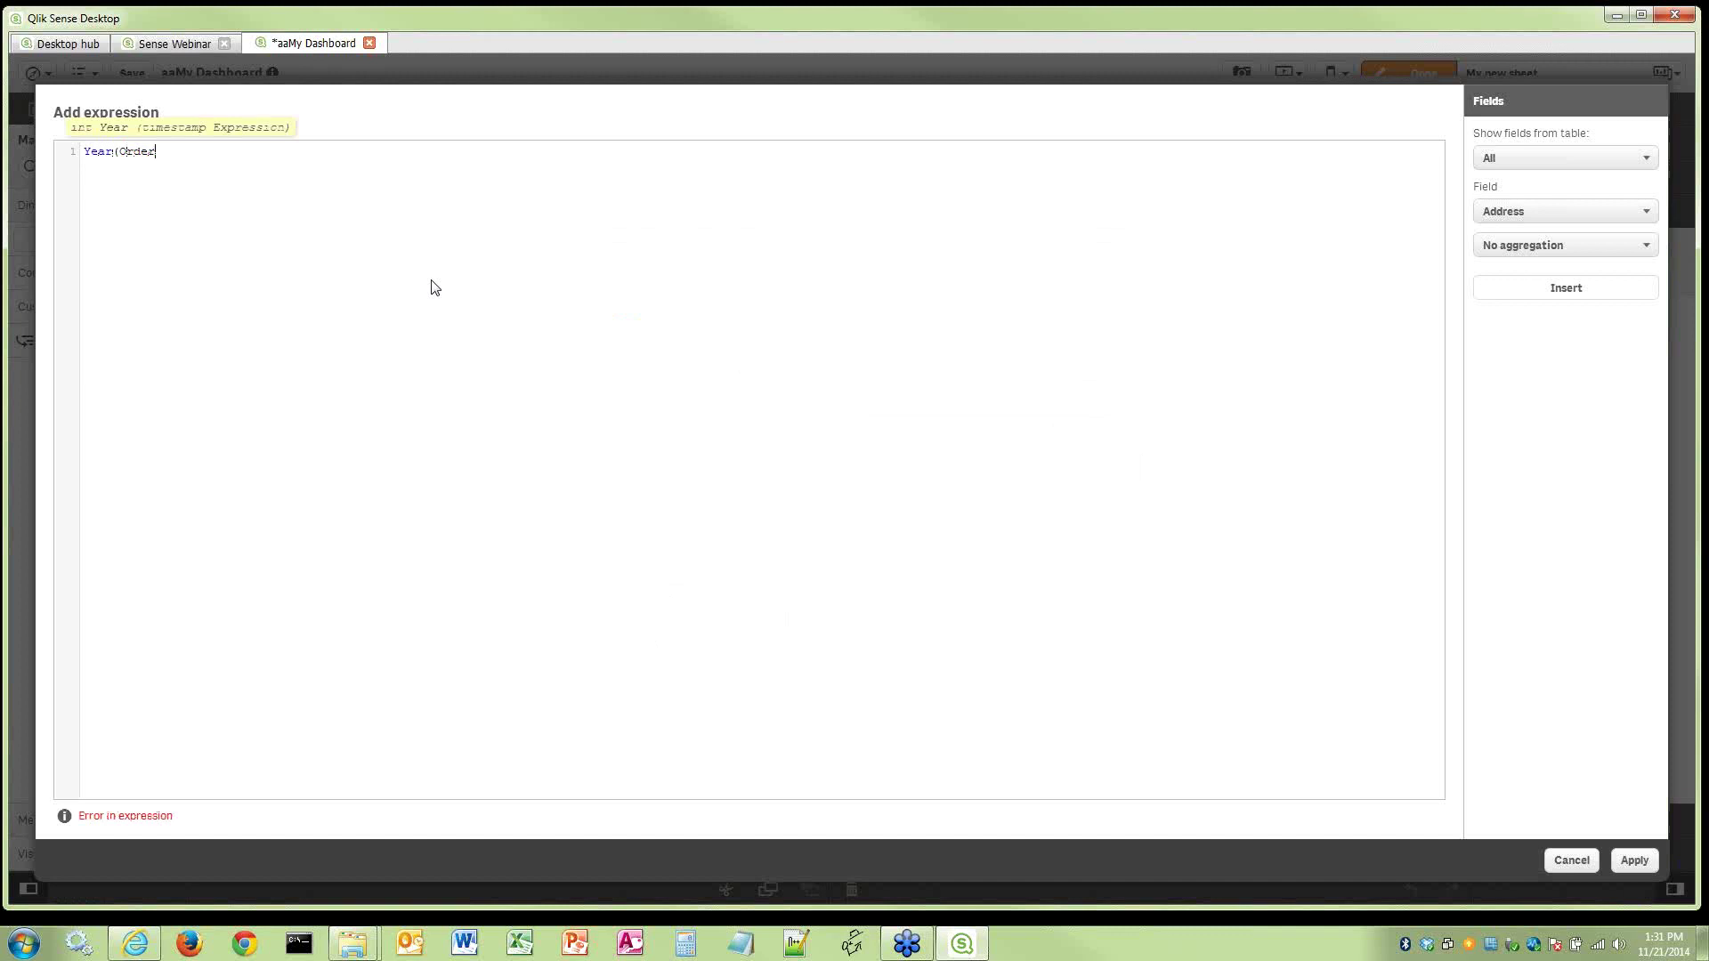
{"action": "type", "text": "Date)"}
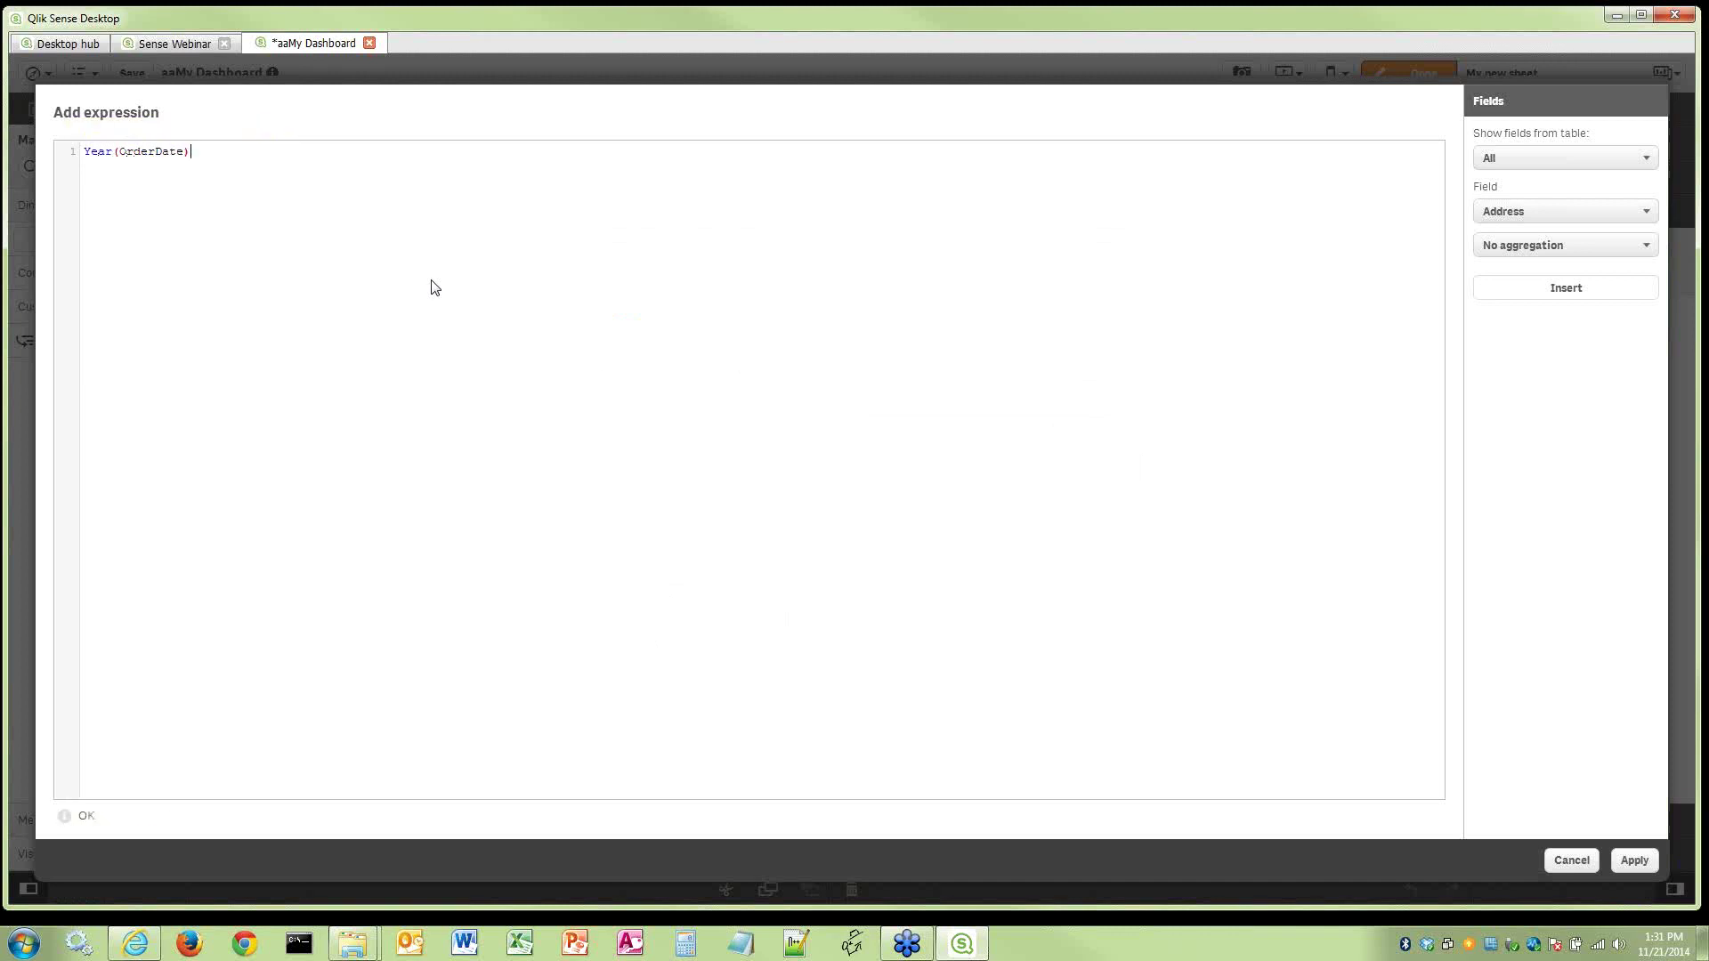
{"action": "left_click", "coordinate": [1634, 861]}
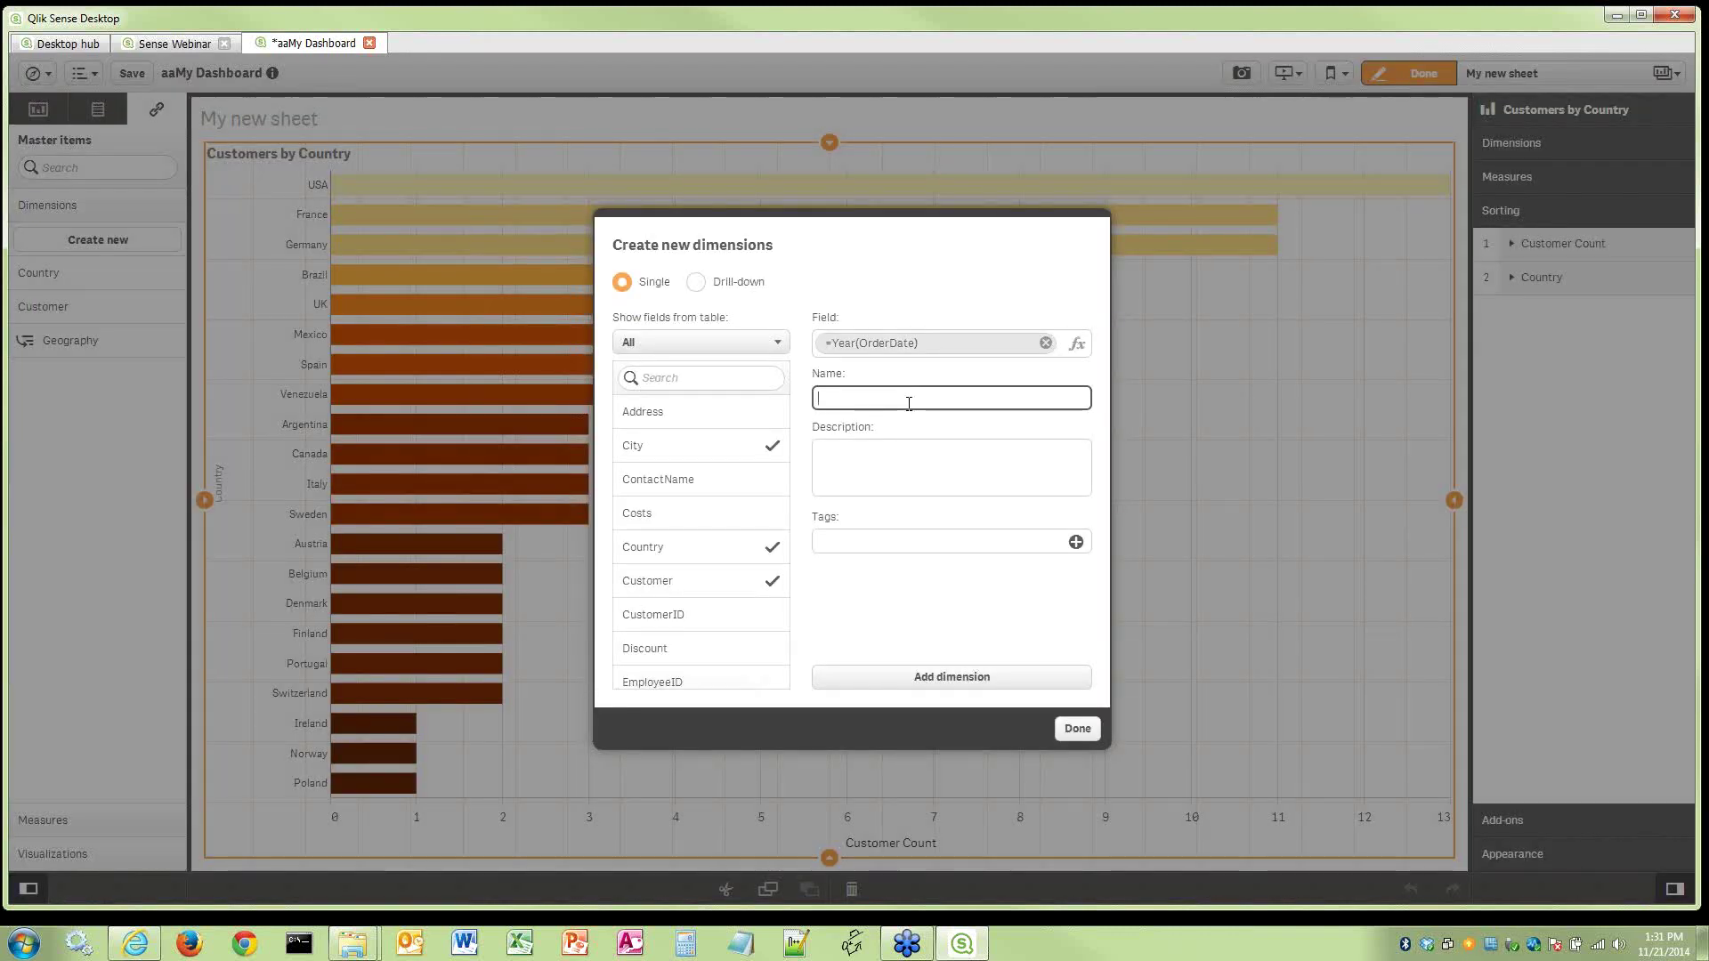
{"action": "type", "text": "Year"}
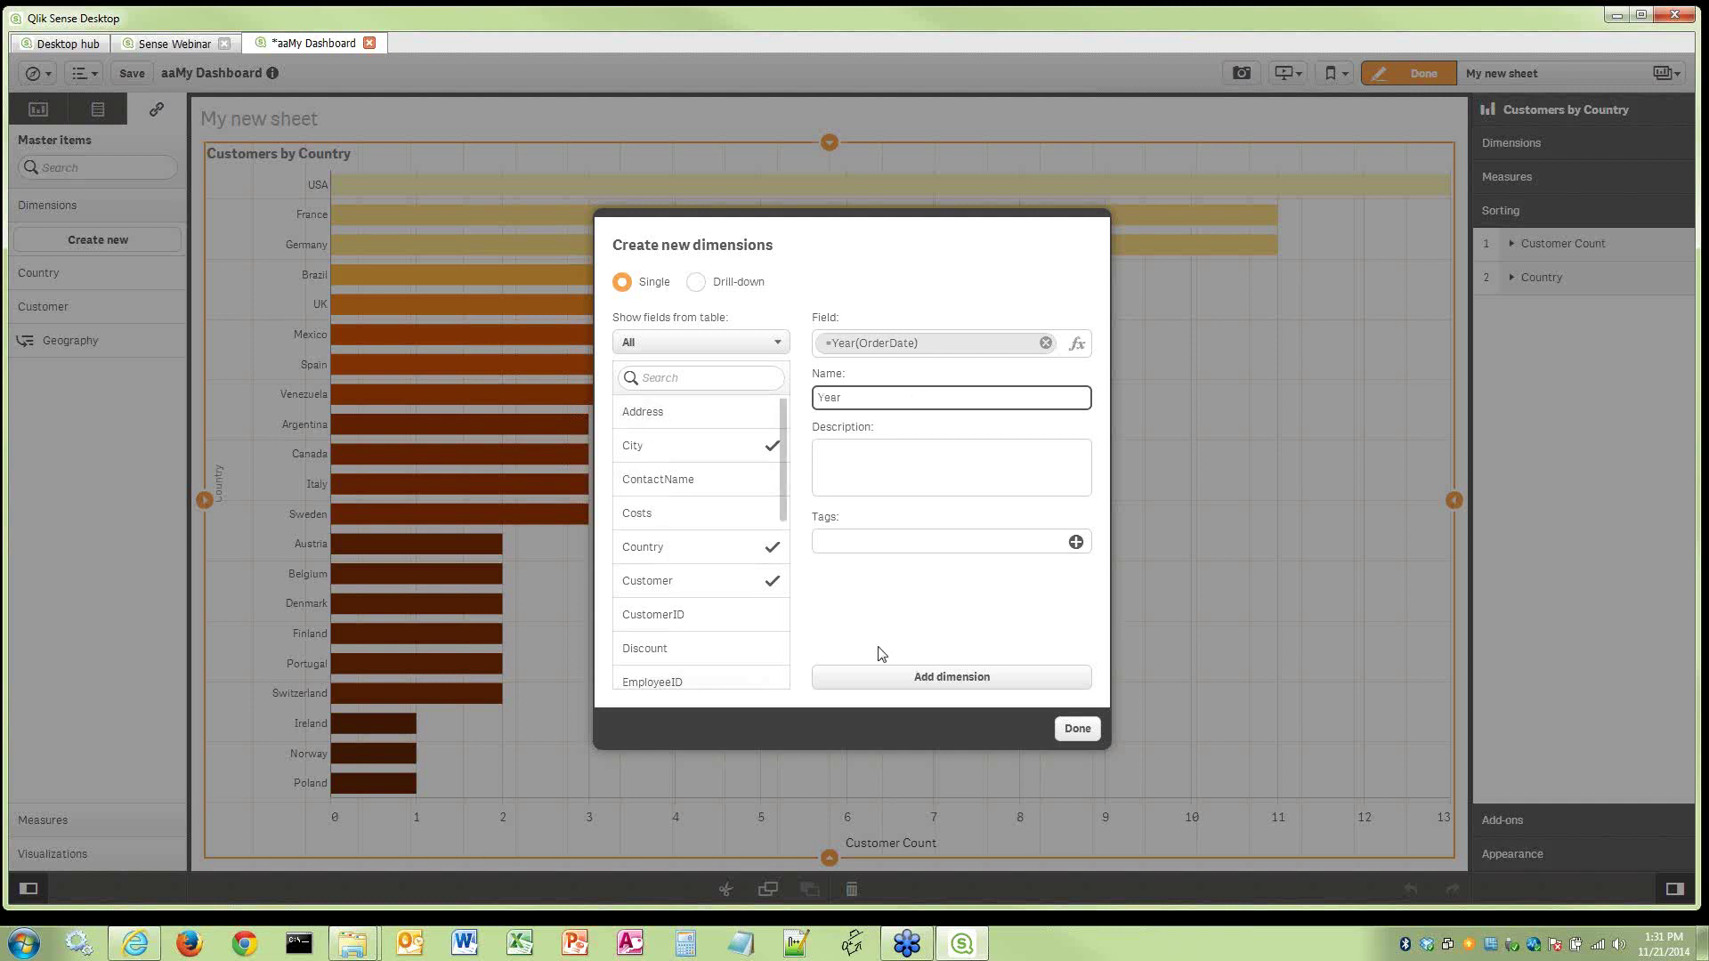
{"action": "left_click", "coordinate": [929, 684]}
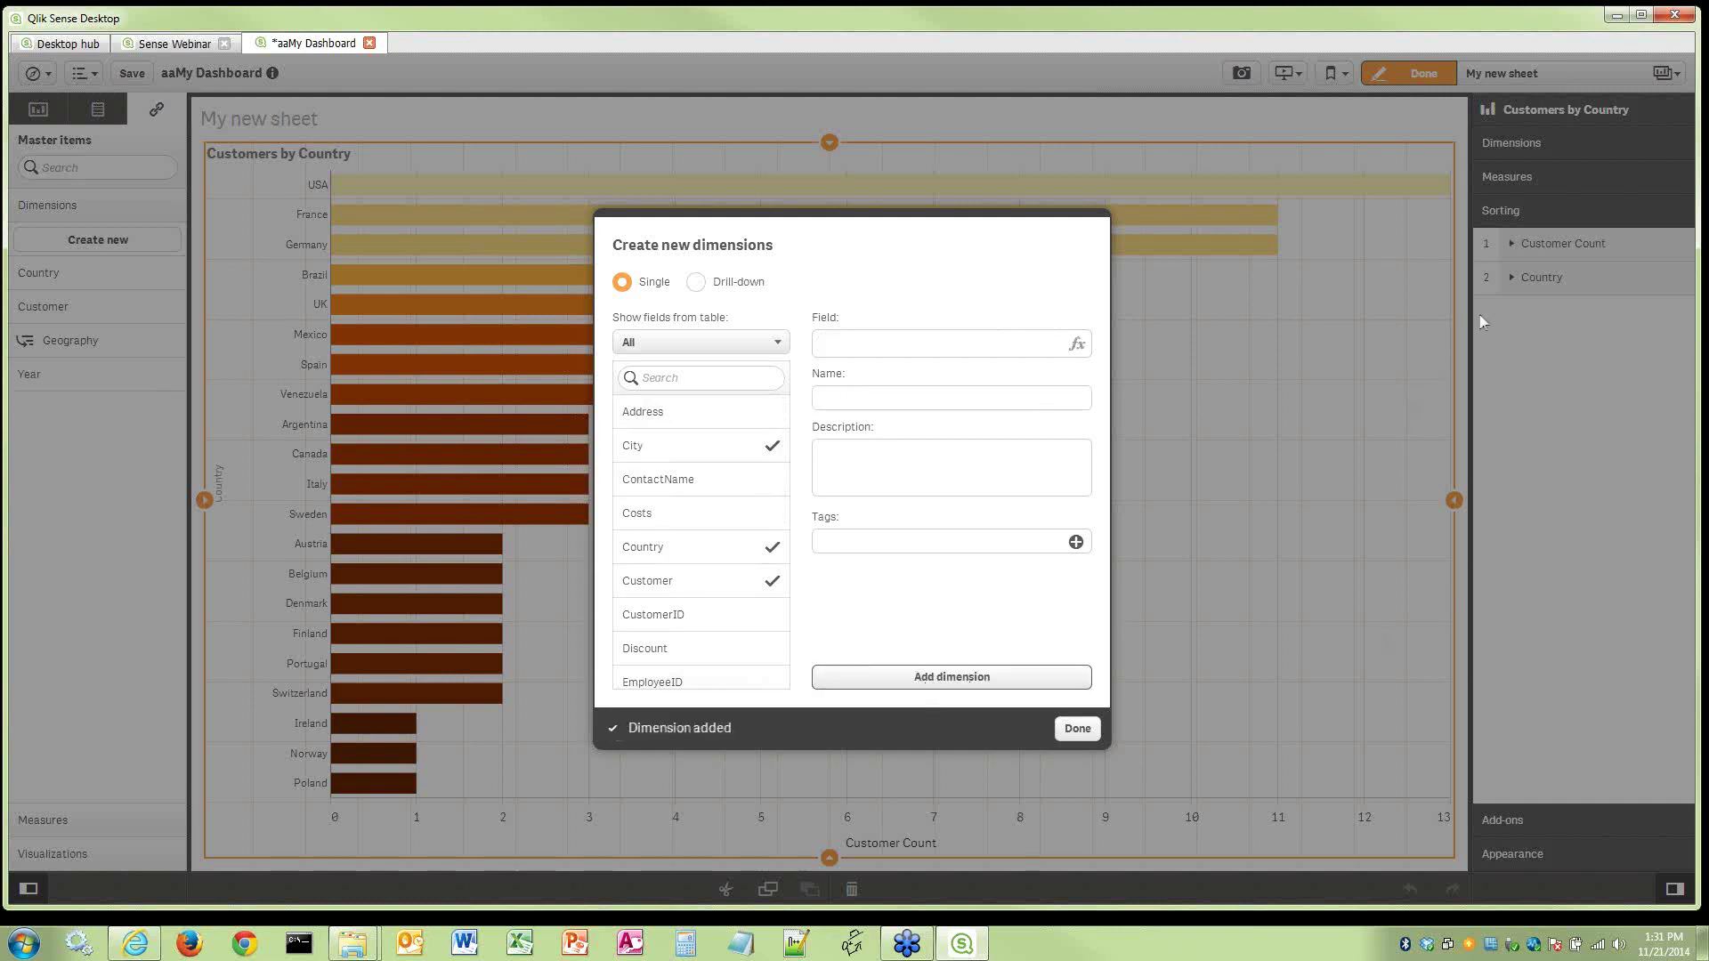
Create a master dimension named Month with Month(OrderDate) and close the dialog
{"action": "left_click", "coordinate": [1076, 344]}
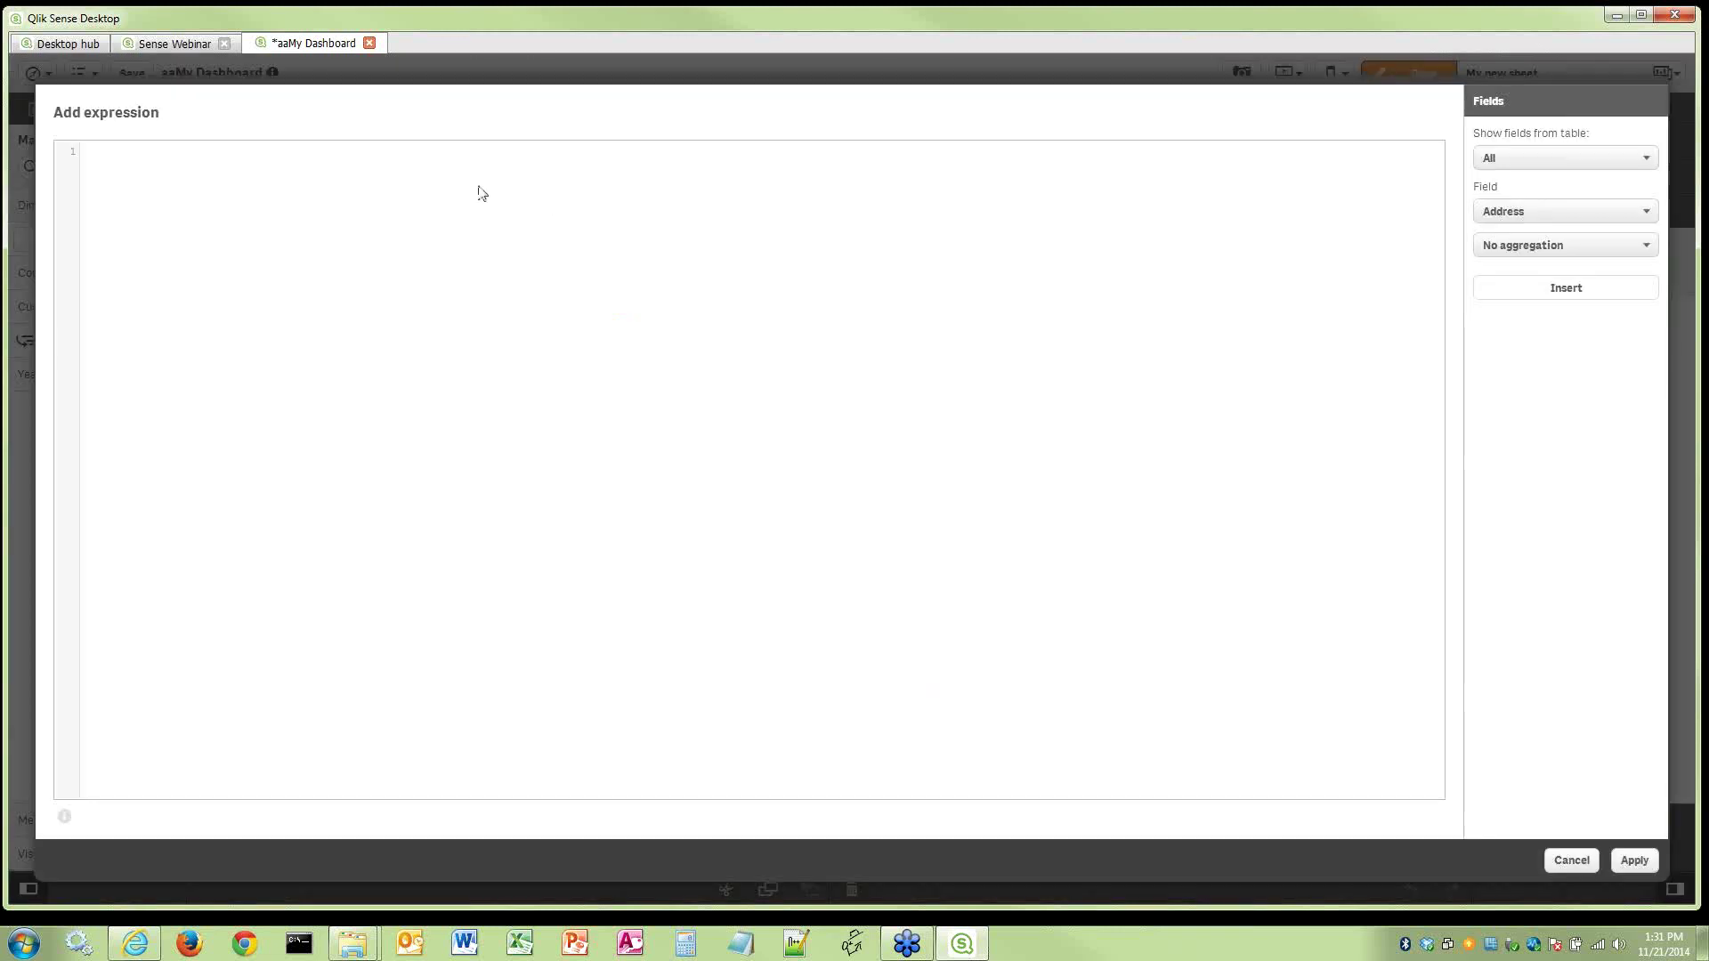
{"action": "type", "text": "Month(OrderDate)"}
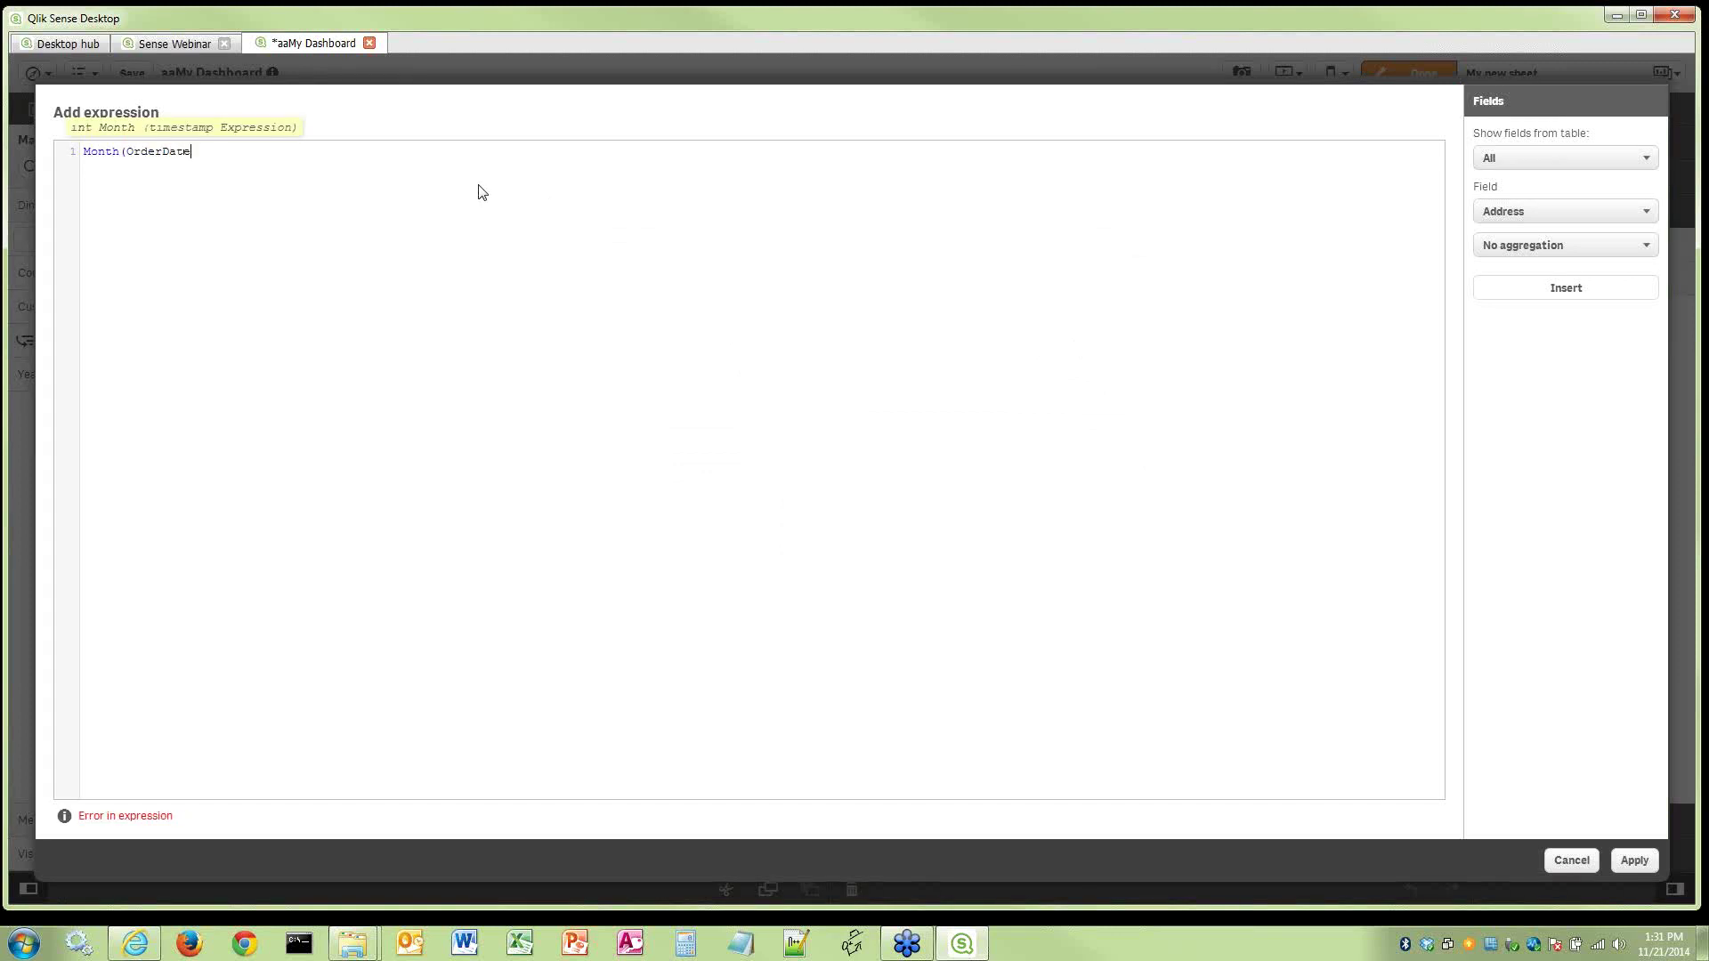
{"action": "left_click", "coordinate": [1634, 861]}
{"action": "left_click", "coordinate": [981, 406]}
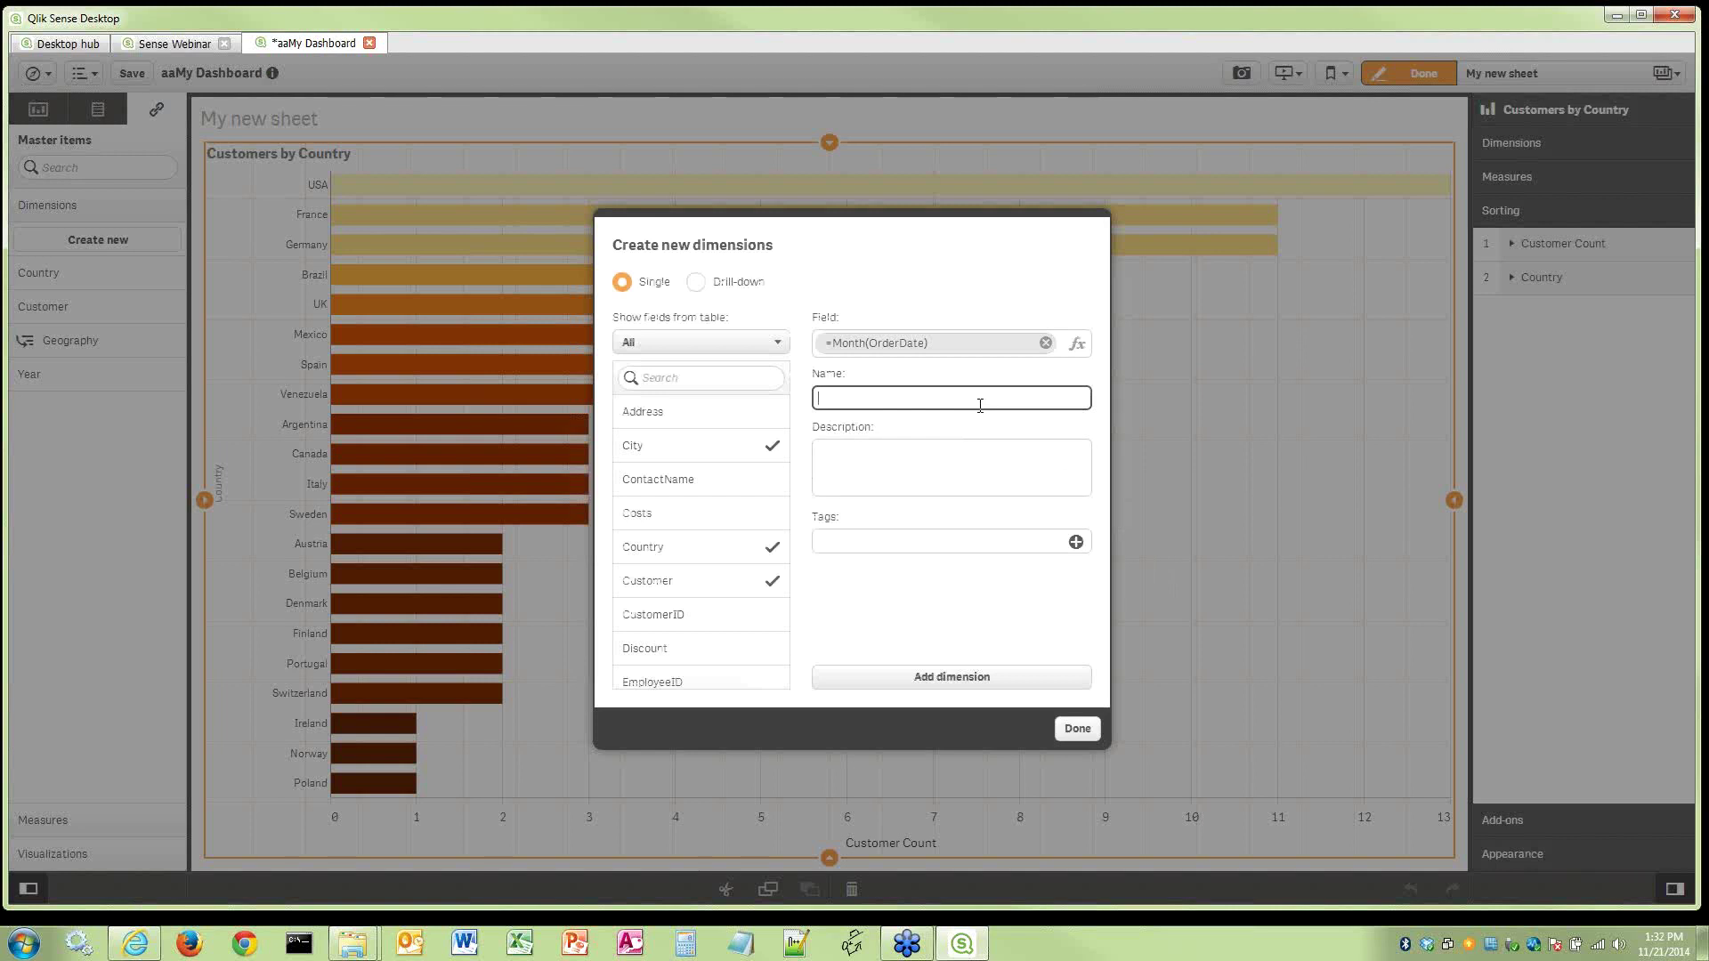
{"action": "type", "text": "Month"}
{"action": "left_click", "coordinate": [920, 681]}
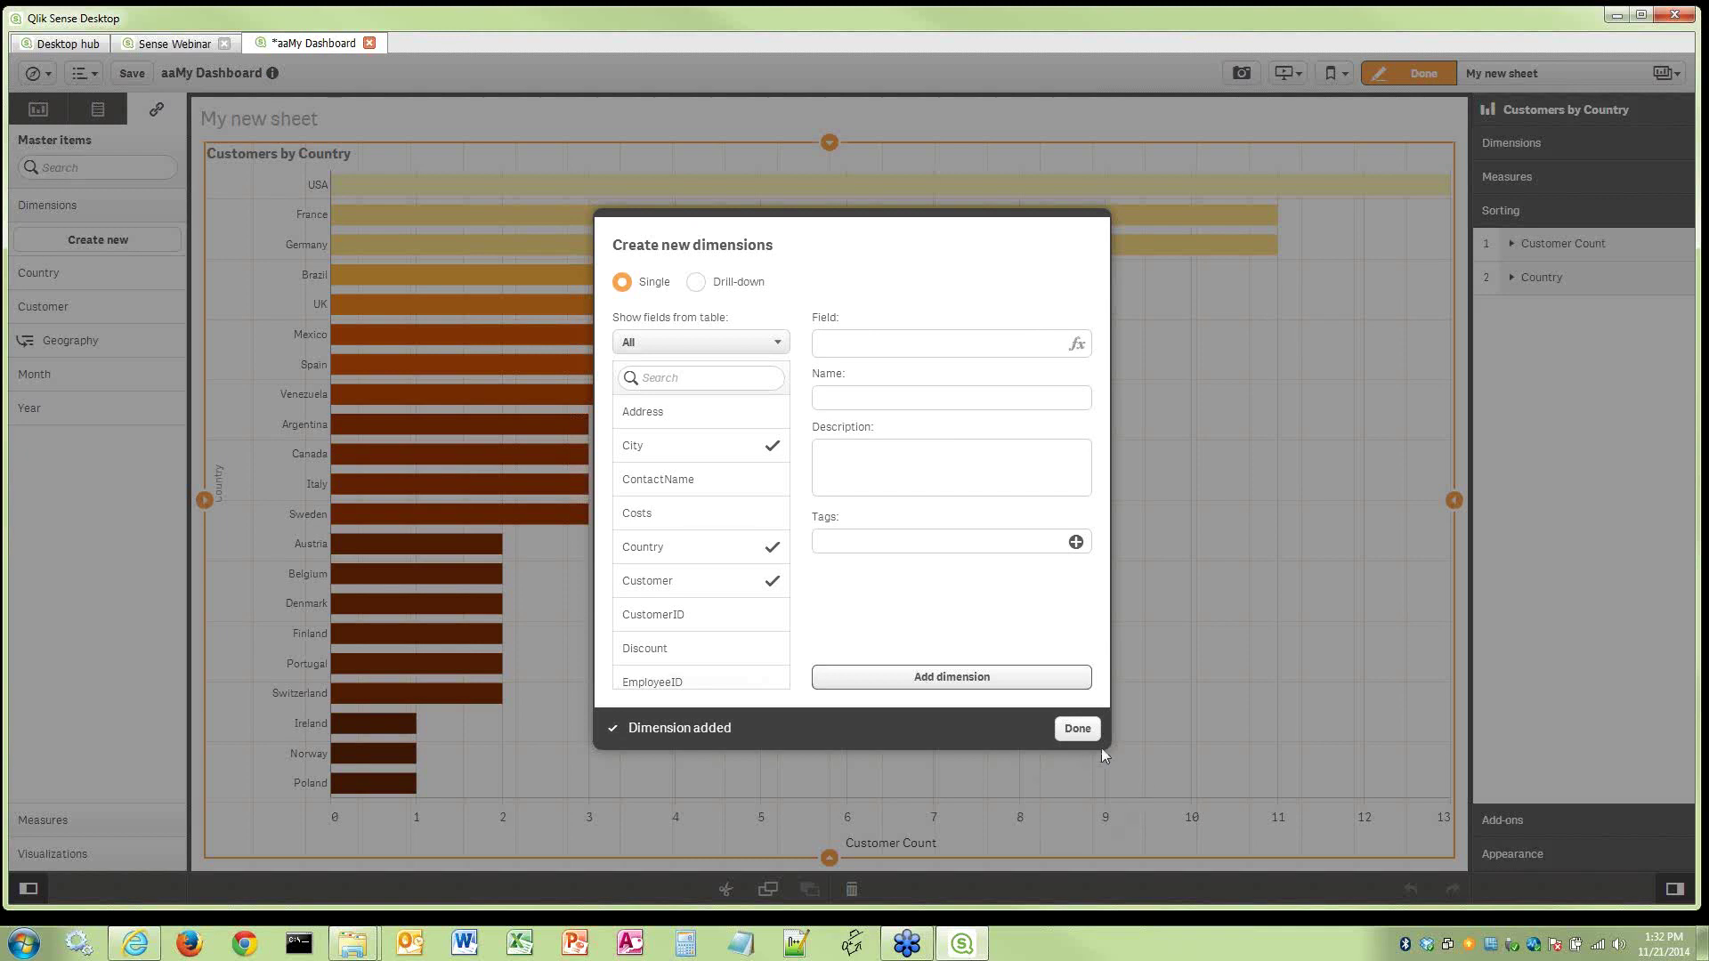
{"action": "left_click", "coordinate": [1077, 729]}
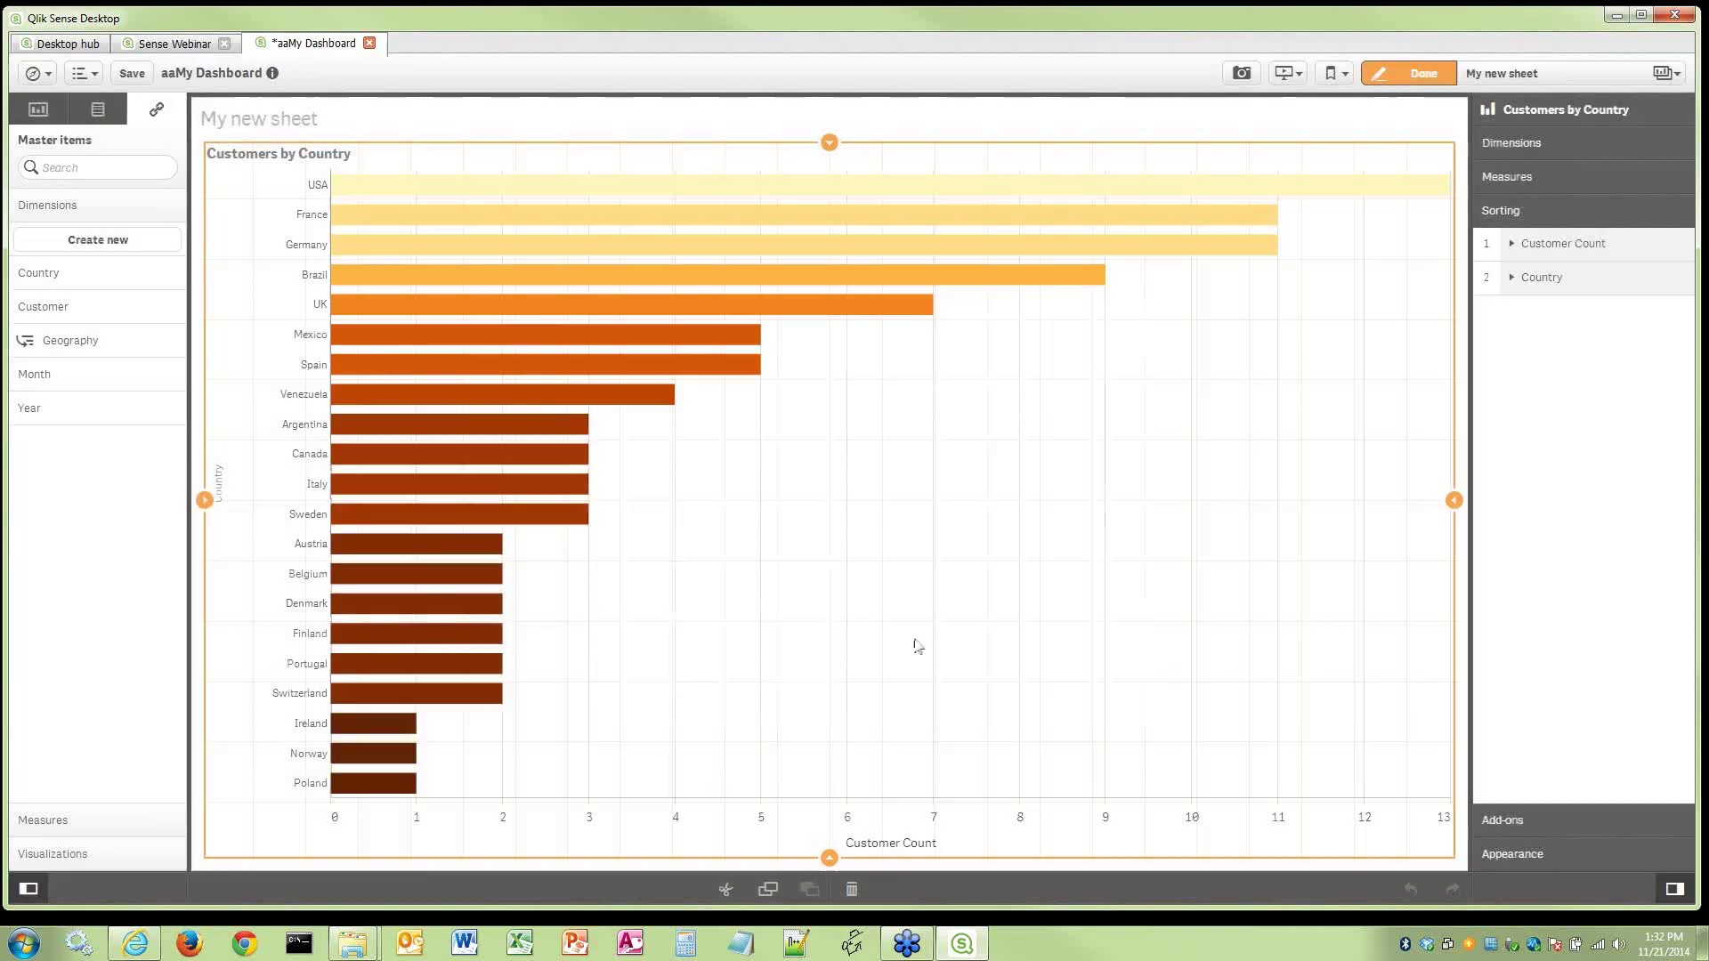
Add a new master measure 'Margin %' using the expression Sum(GP) / Sum(Sales)
{"action": "left_click", "coordinate": [89, 824]}
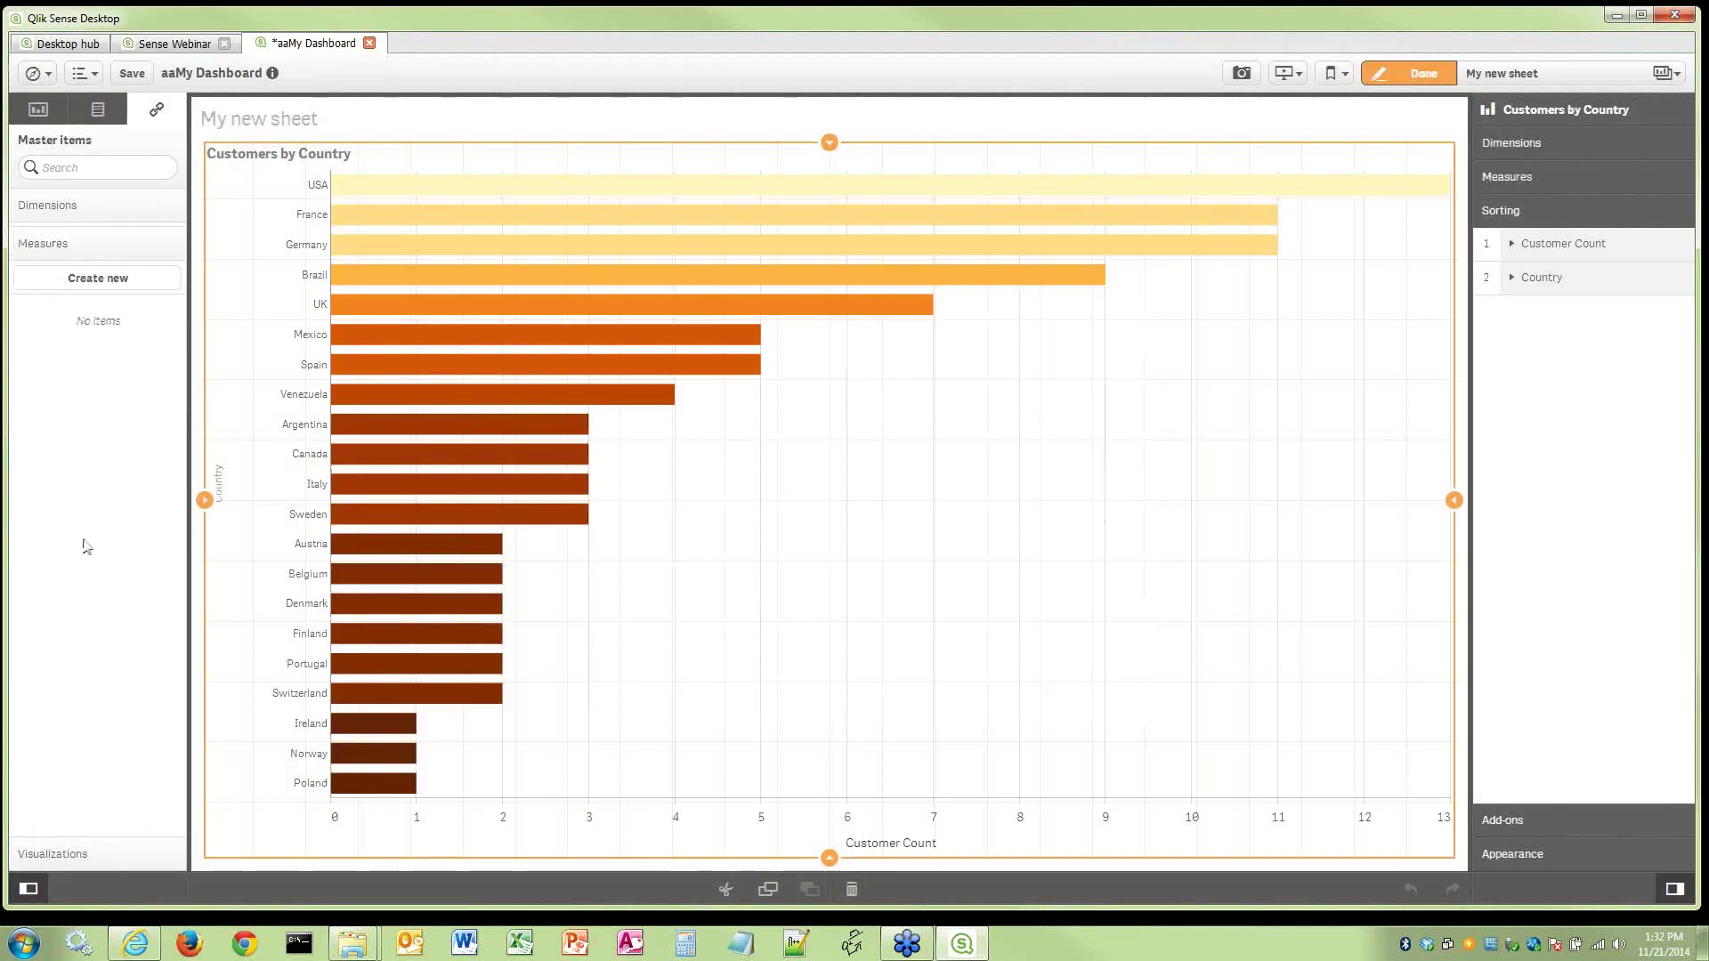
{"action": "left_click", "coordinate": [95, 276]}
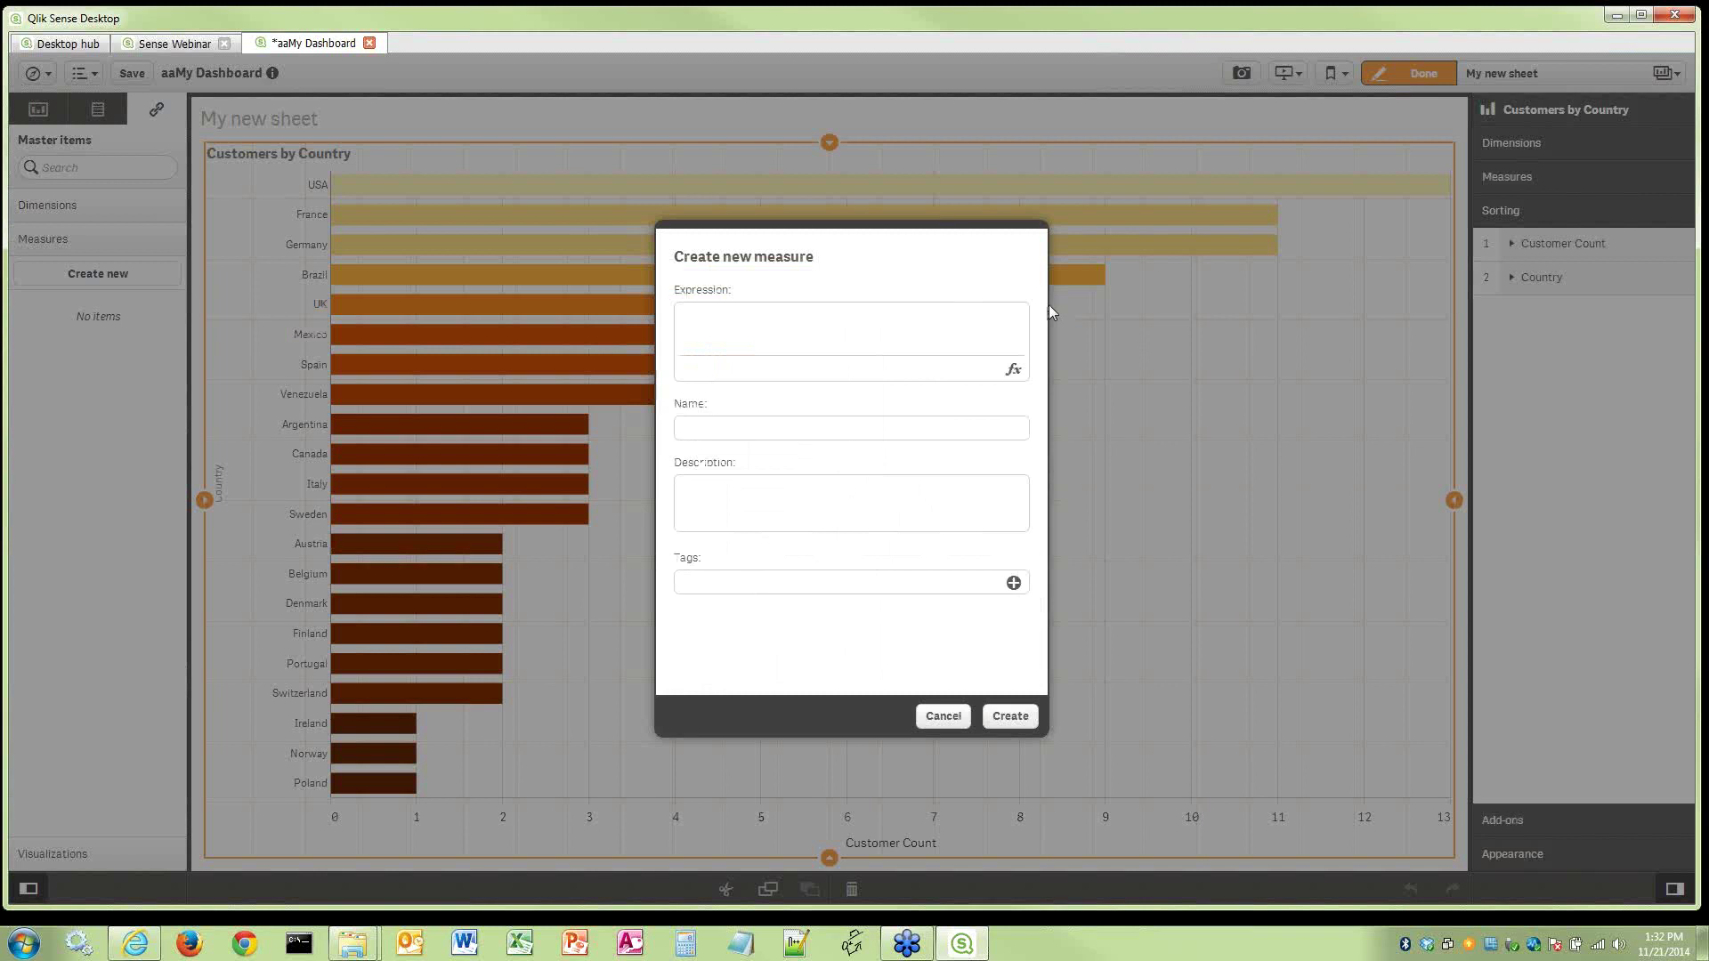
{"action": "left_click", "coordinate": [1014, 370]}
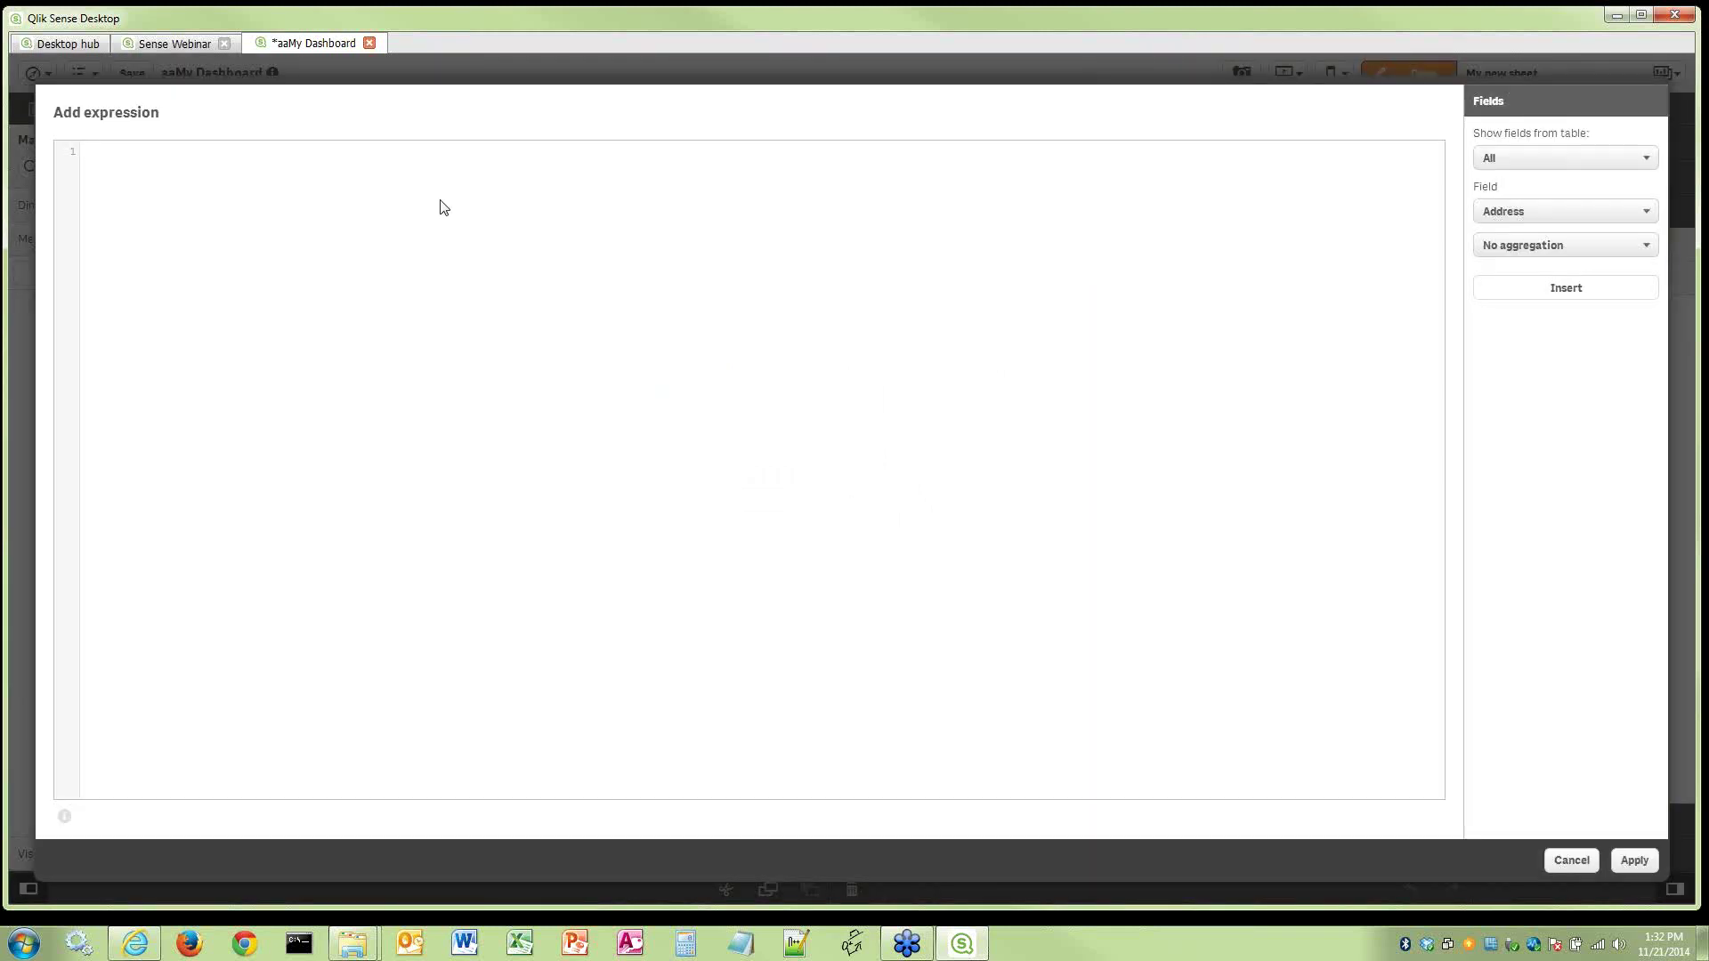
{"action": "type", "text": "Sum(GP"}
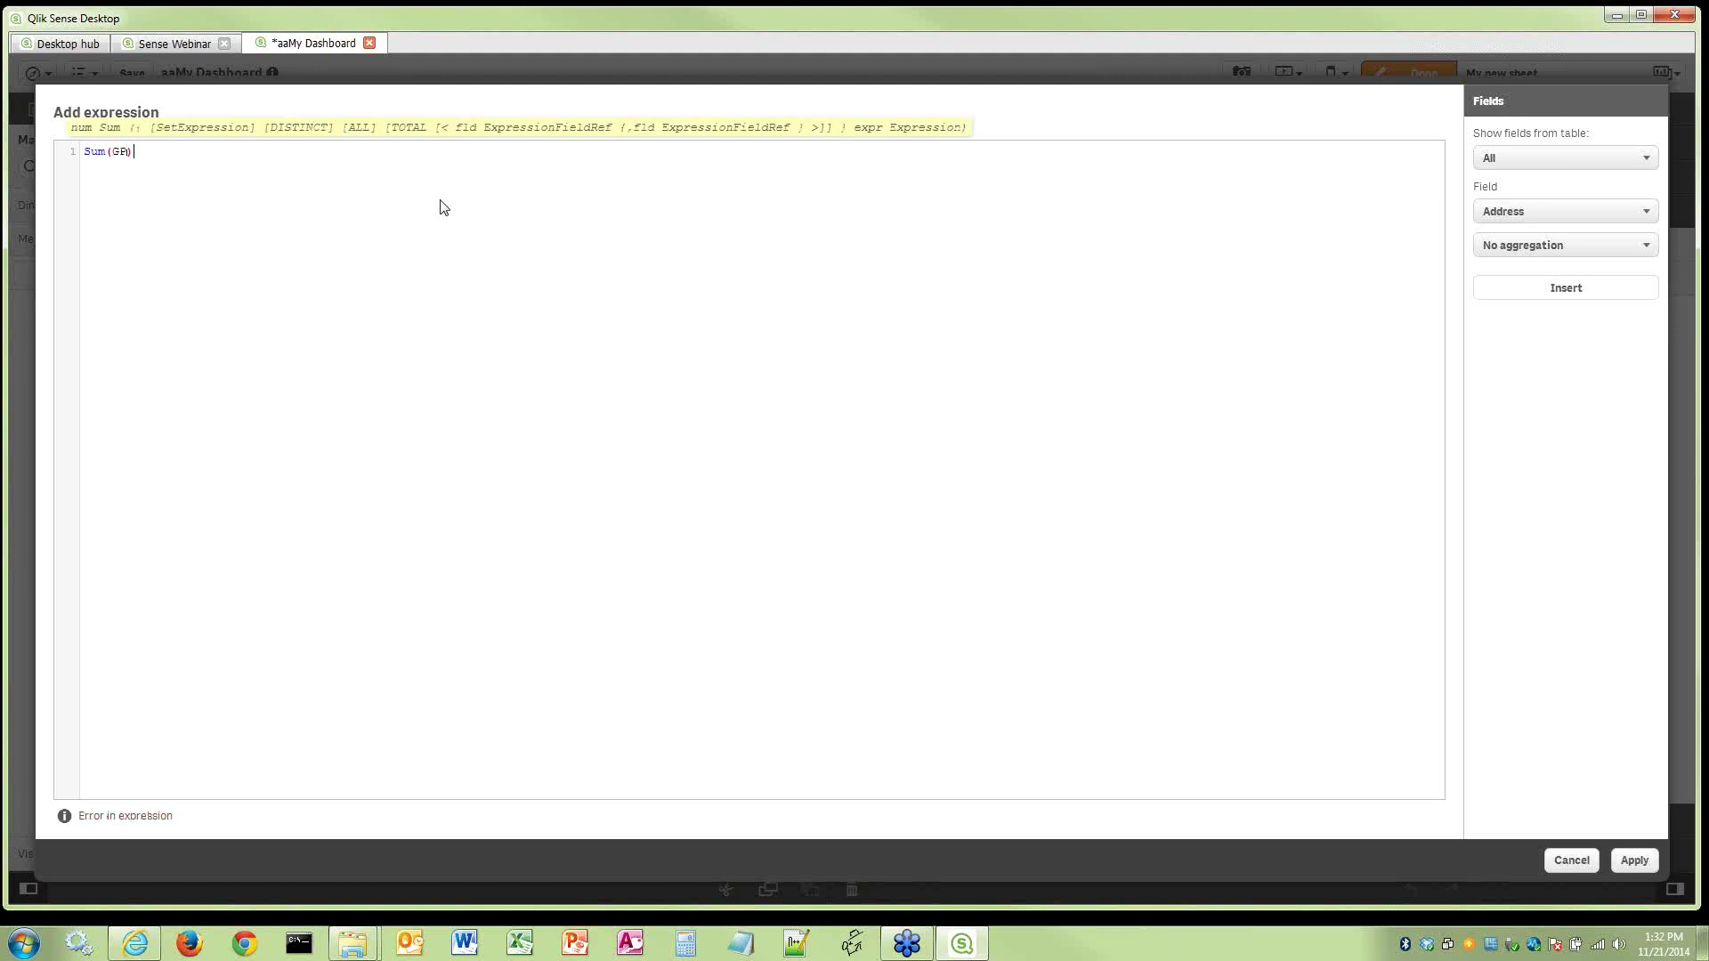
{"action": "type", "text": ") /"}
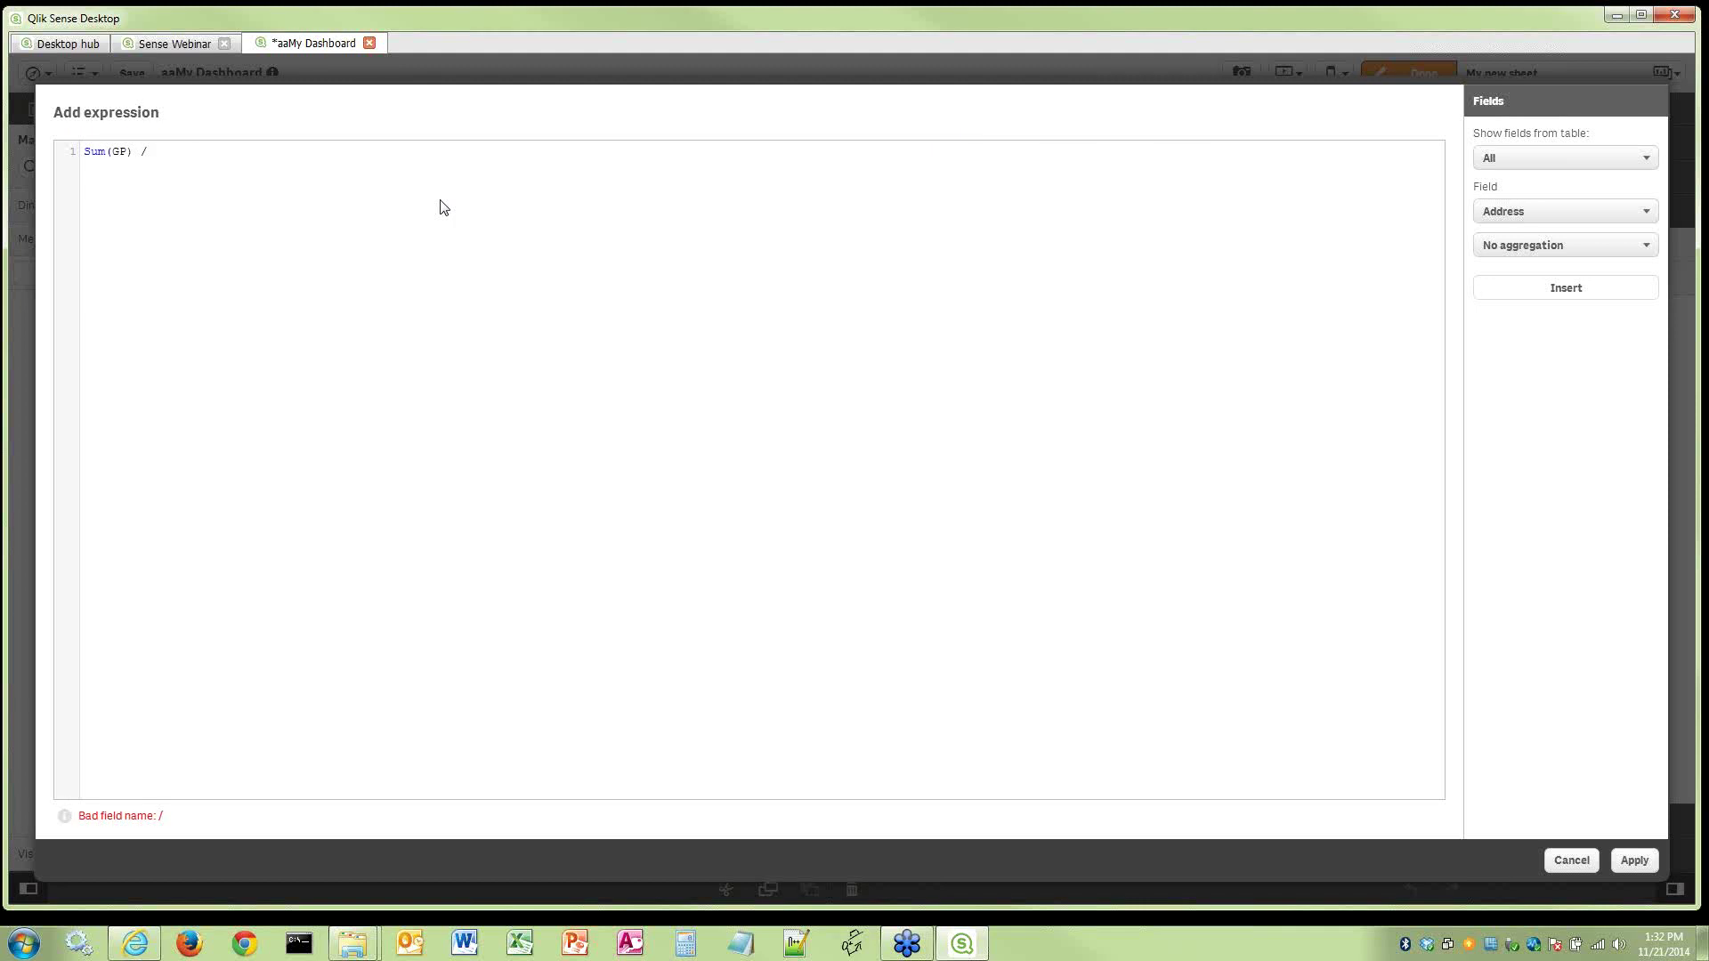
{"action": "type", "text": " Sum(Sales)"}
{"action": "left_click", "coordinate": [1635, 860]}
{"action": "left_click", "coordinate": [827, 429]}
{"action": "type", "text": "Margtin"}
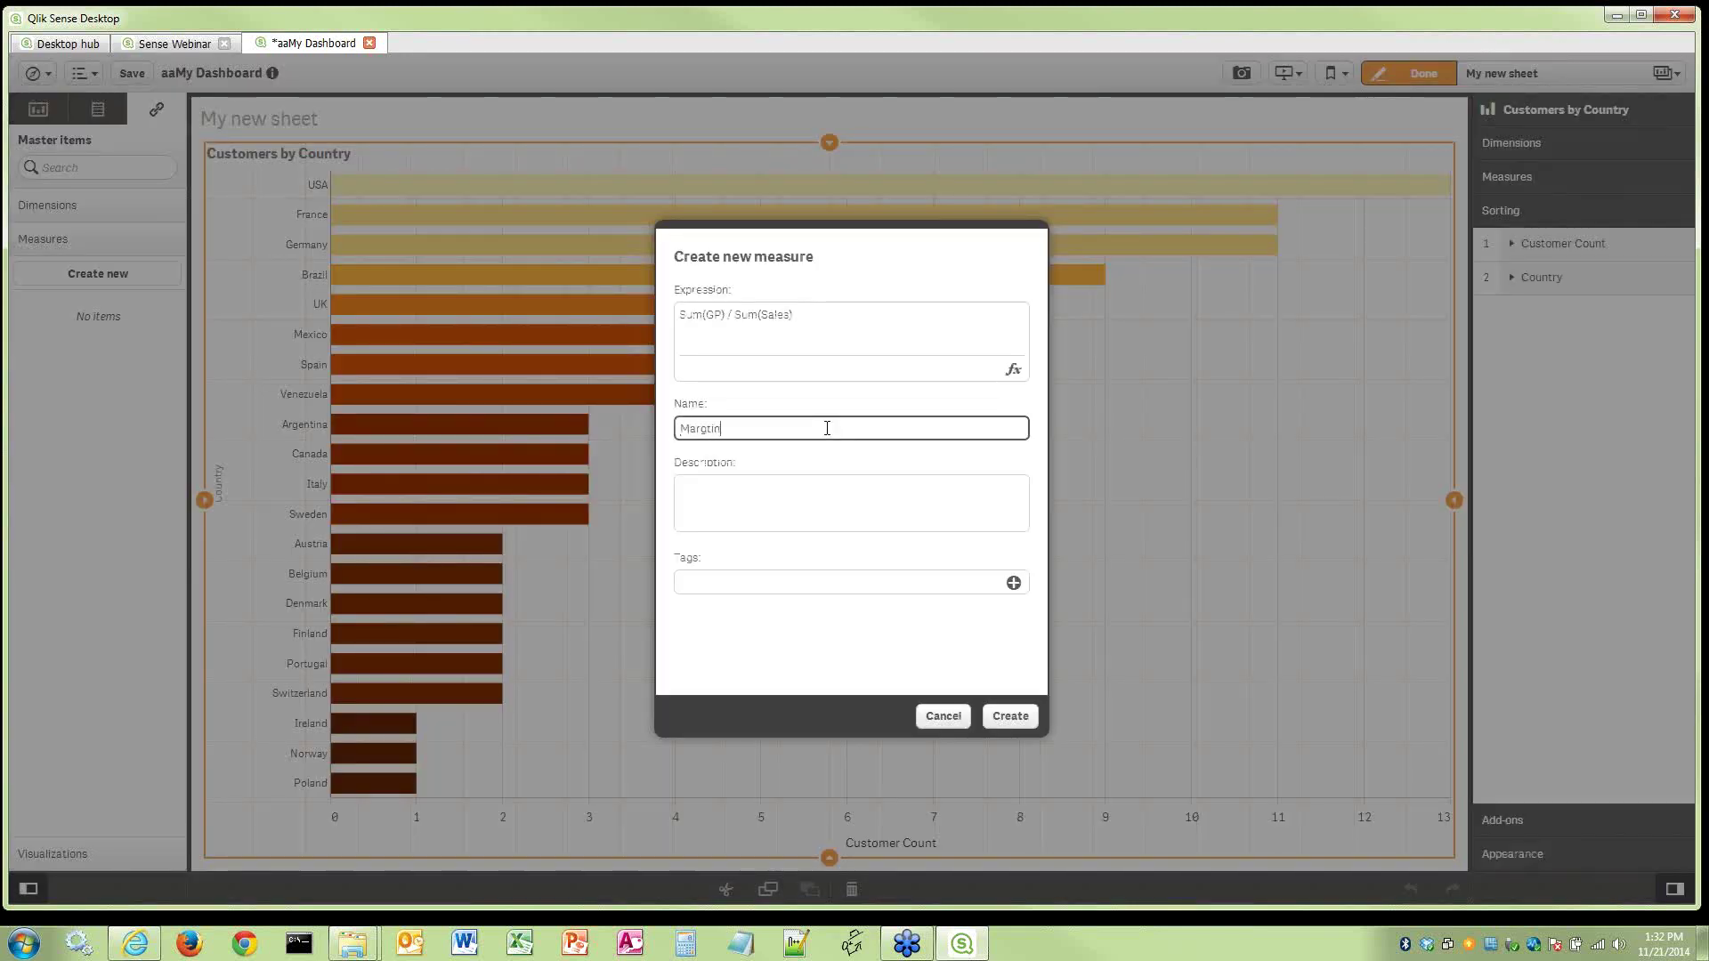
{"action": "key", "text": "BackSpace"}
{"action": "key", "text": "BackSpace"}
{"action": "key", "text": "BackSpace"}
{"action": "type", "text": "in %"}
{"action": "left_click", "coordinate": [1018, 725]}
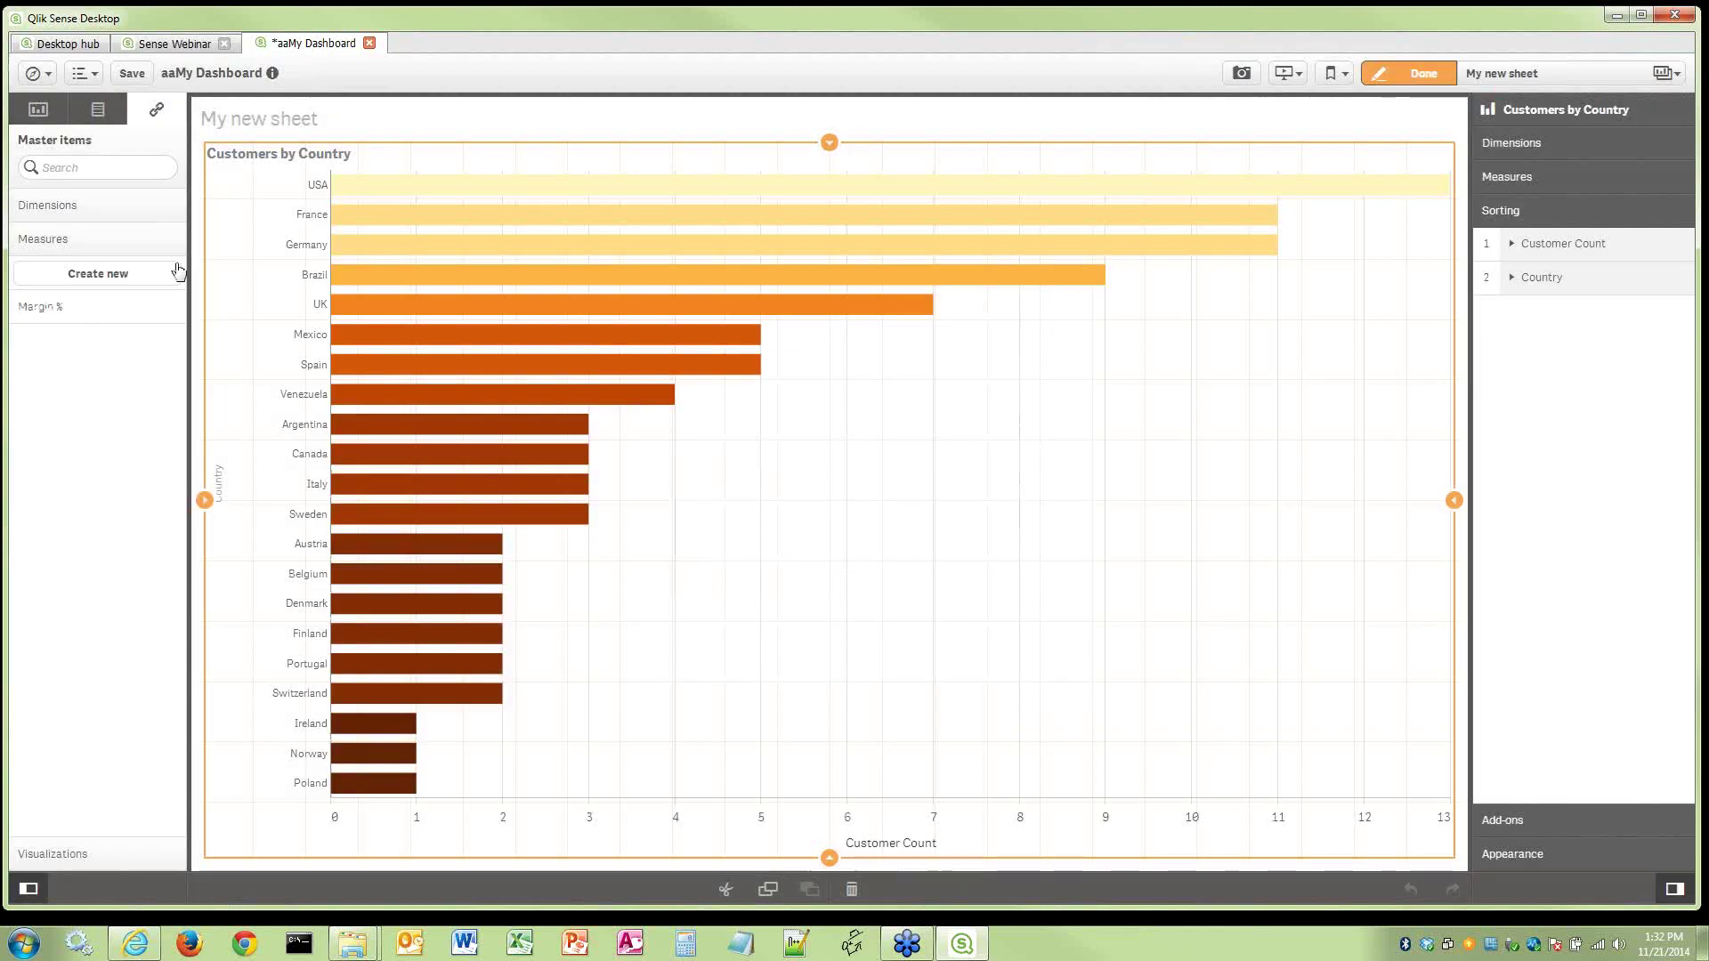
Add a new master measure called 'Sales' with the expression Sum(Sales)
{"action": "left_click", "coordinate": [100, 275]}
{"action": "left_click", "coordinate": [858, 366]}
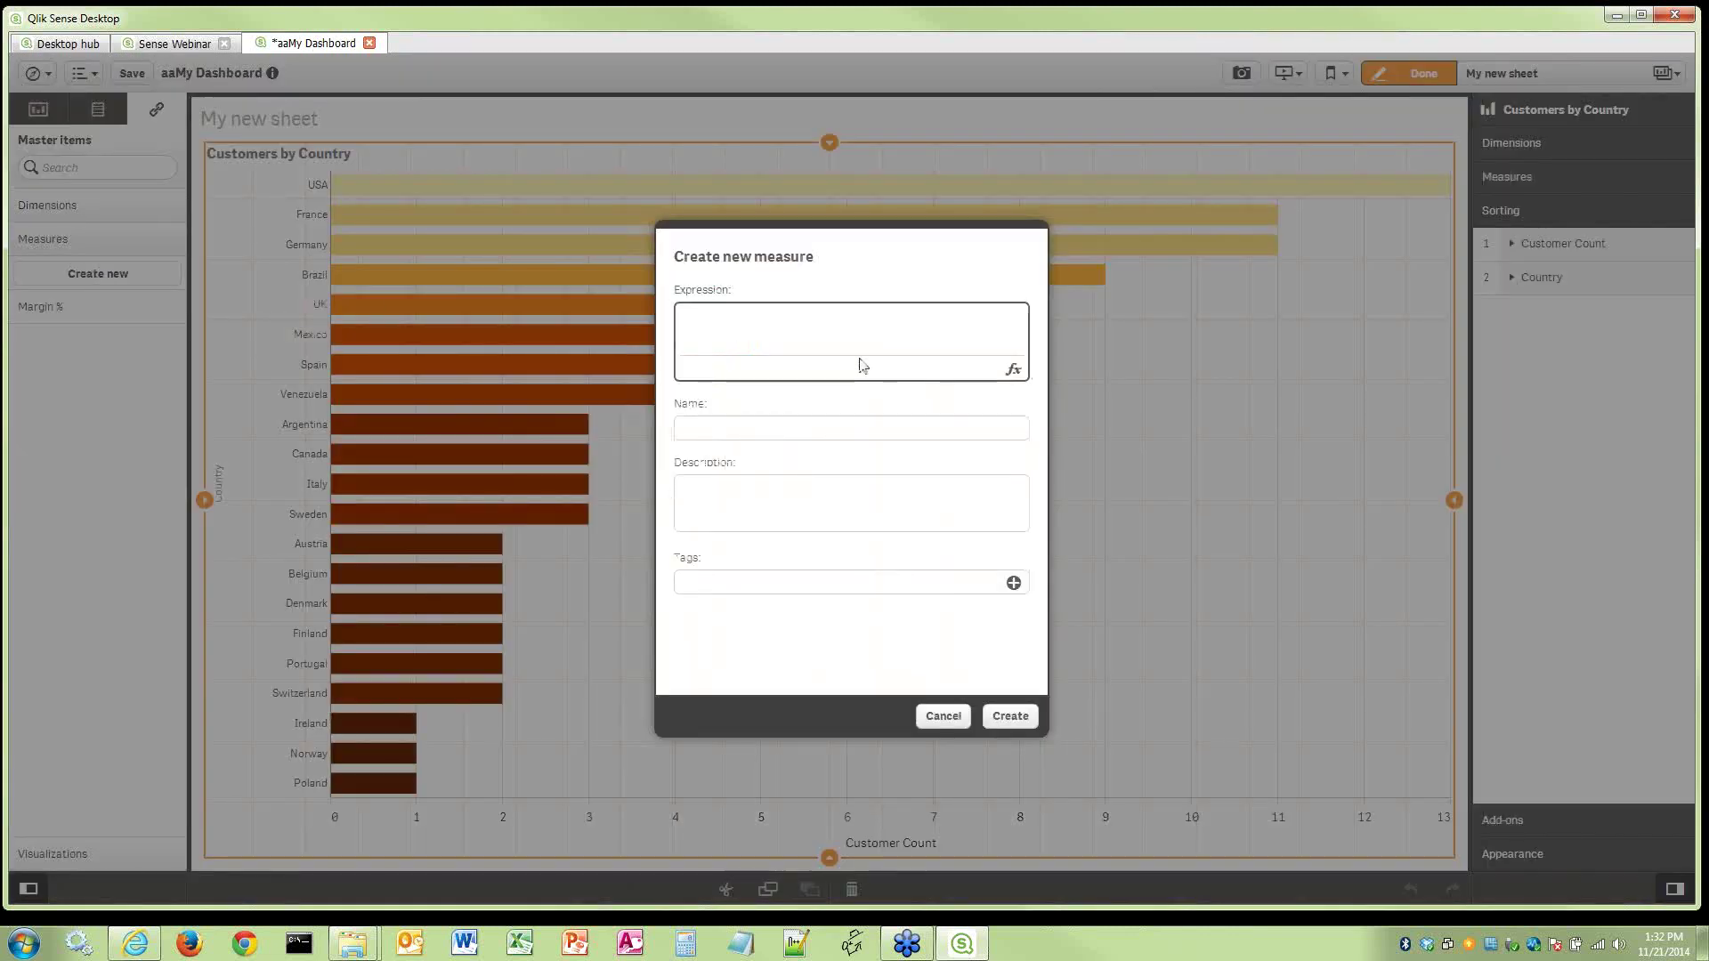
{"action": "left_click", "coordinate": [1012, 370]}
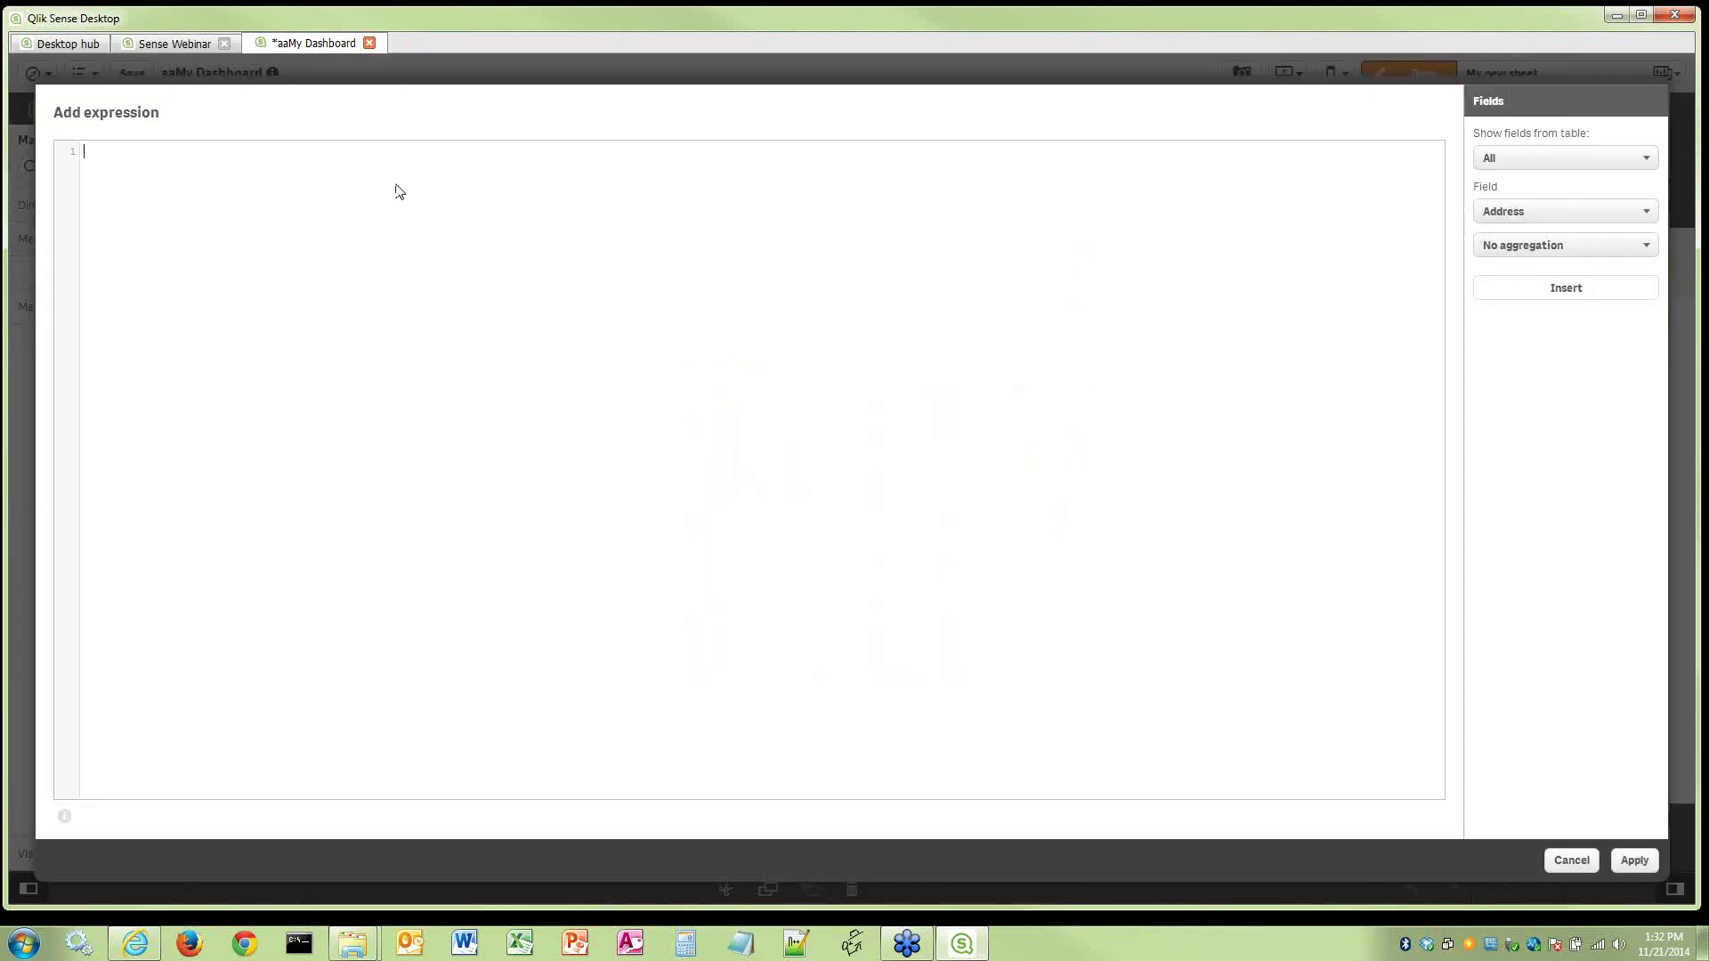
{"action": "type", "text": "Sum"}
{"action": "key", "text": "BackSpace"}
{"action": "type", "text": "(Sales"}
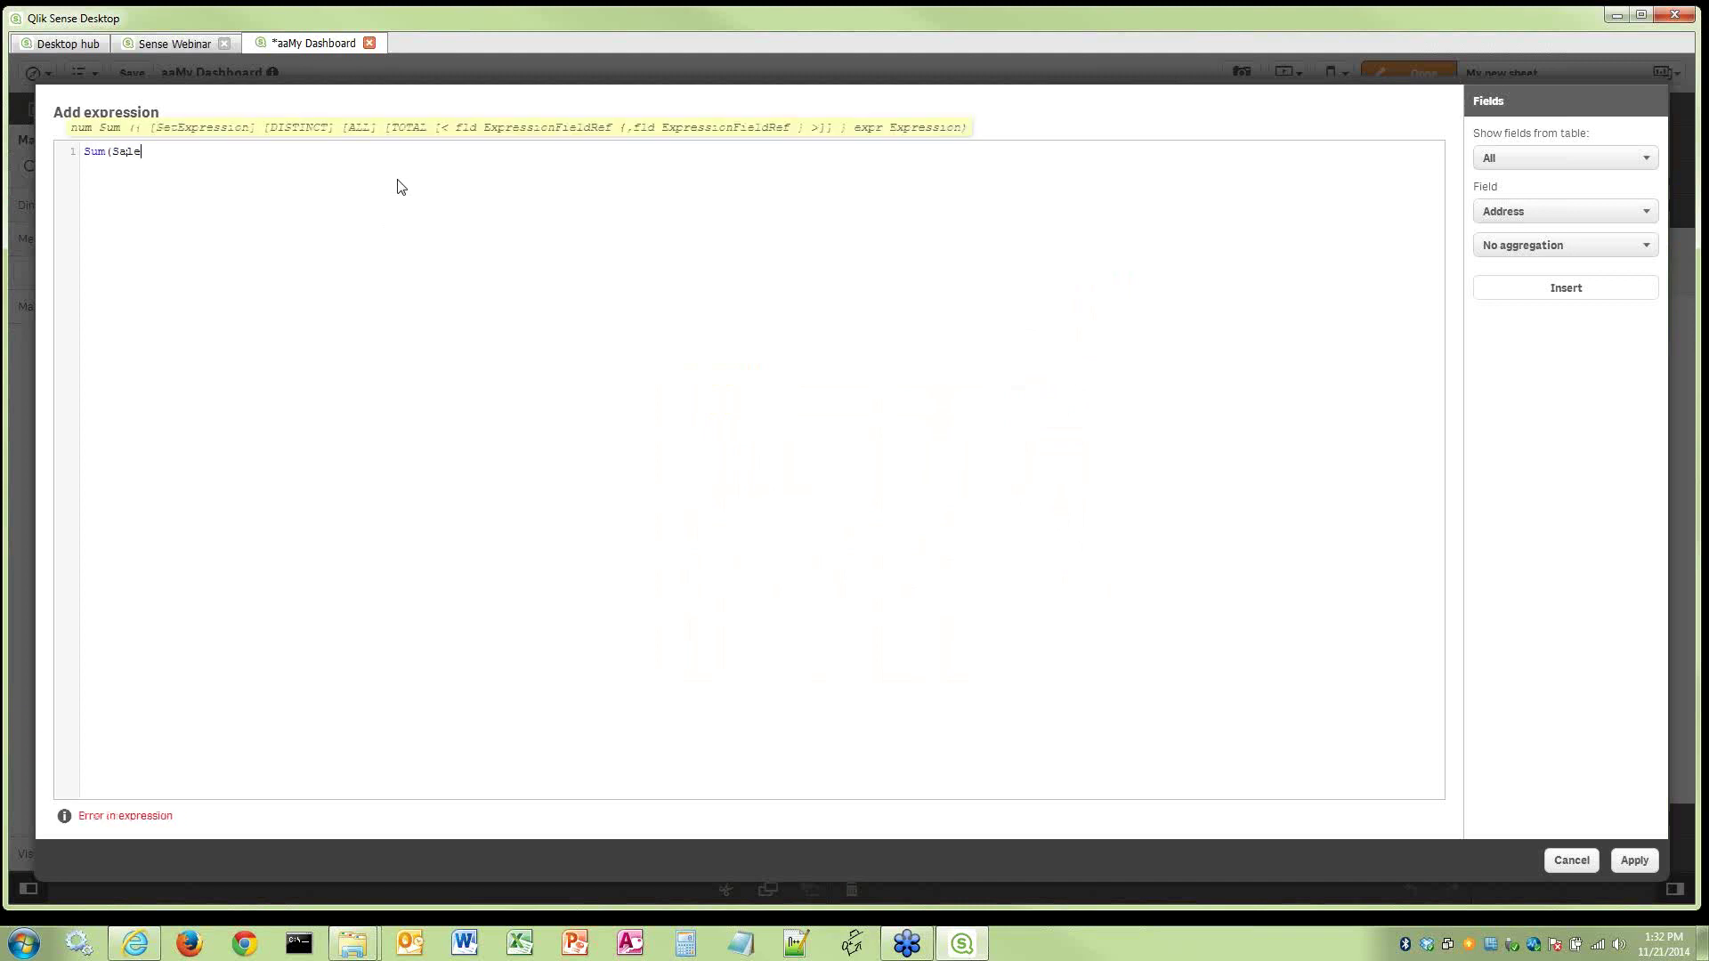
{"action": "left_click", "coordinate": [1635, 860]}
{"action": "left_click", "coordinate": [881, 428]}
{"action": "type", "text": "Sales"}
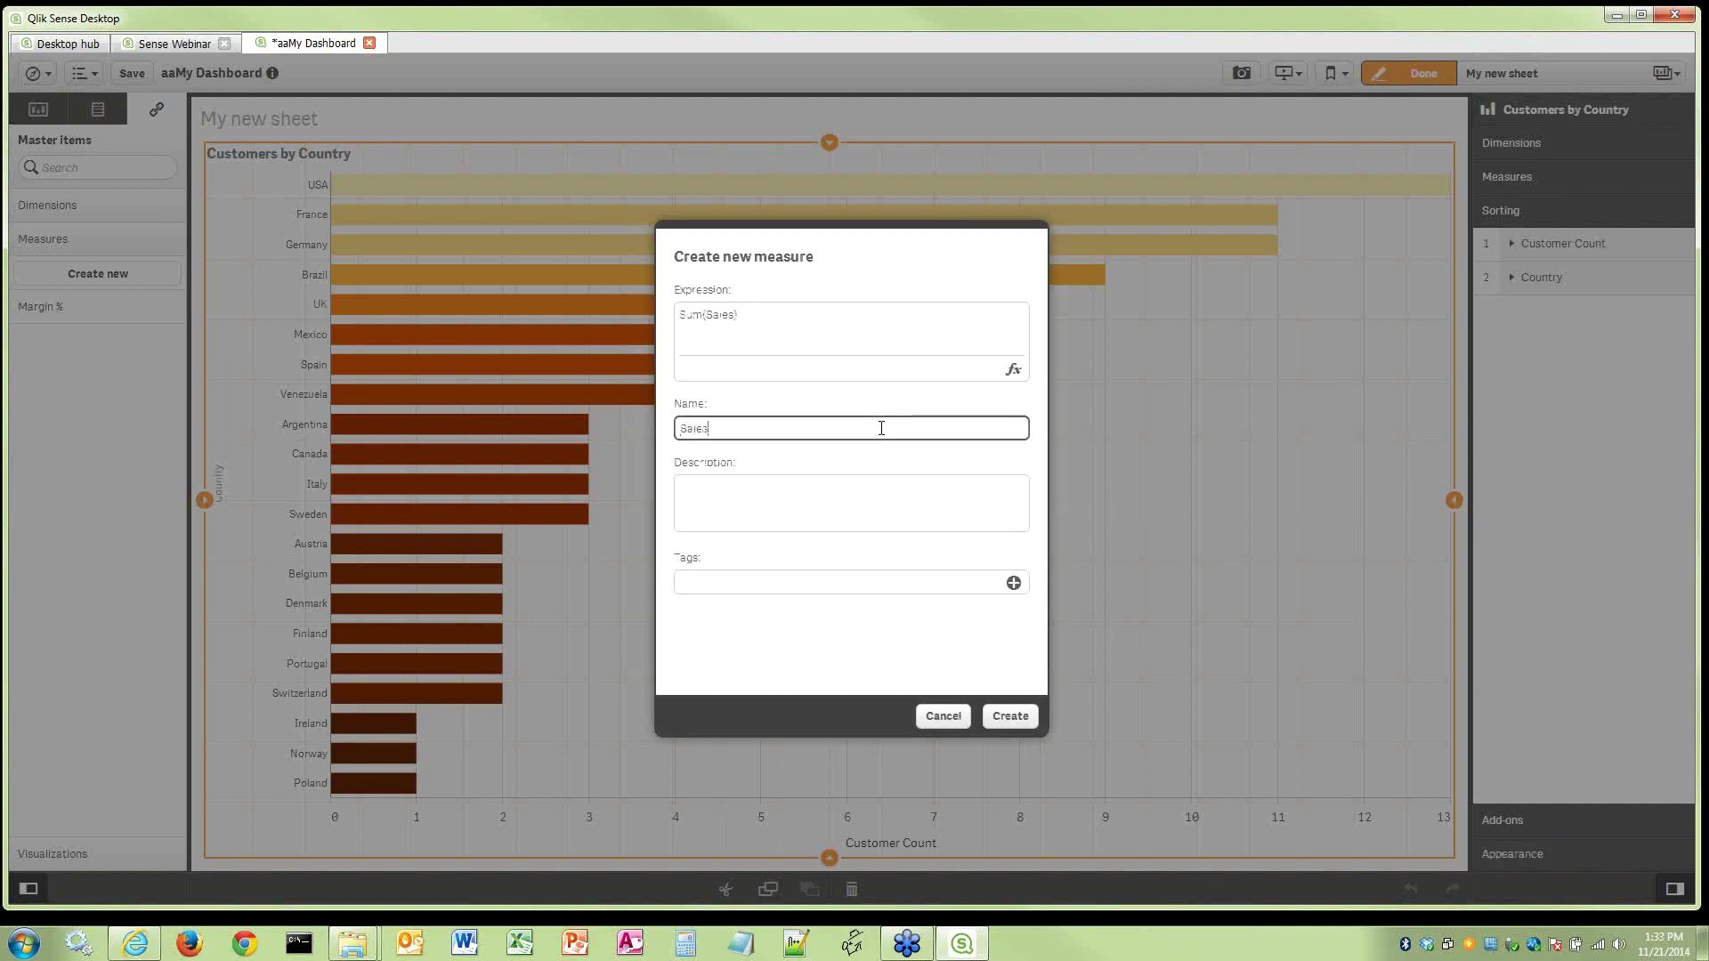
{"action": "left_click", "coordinate": [1020, 723]}
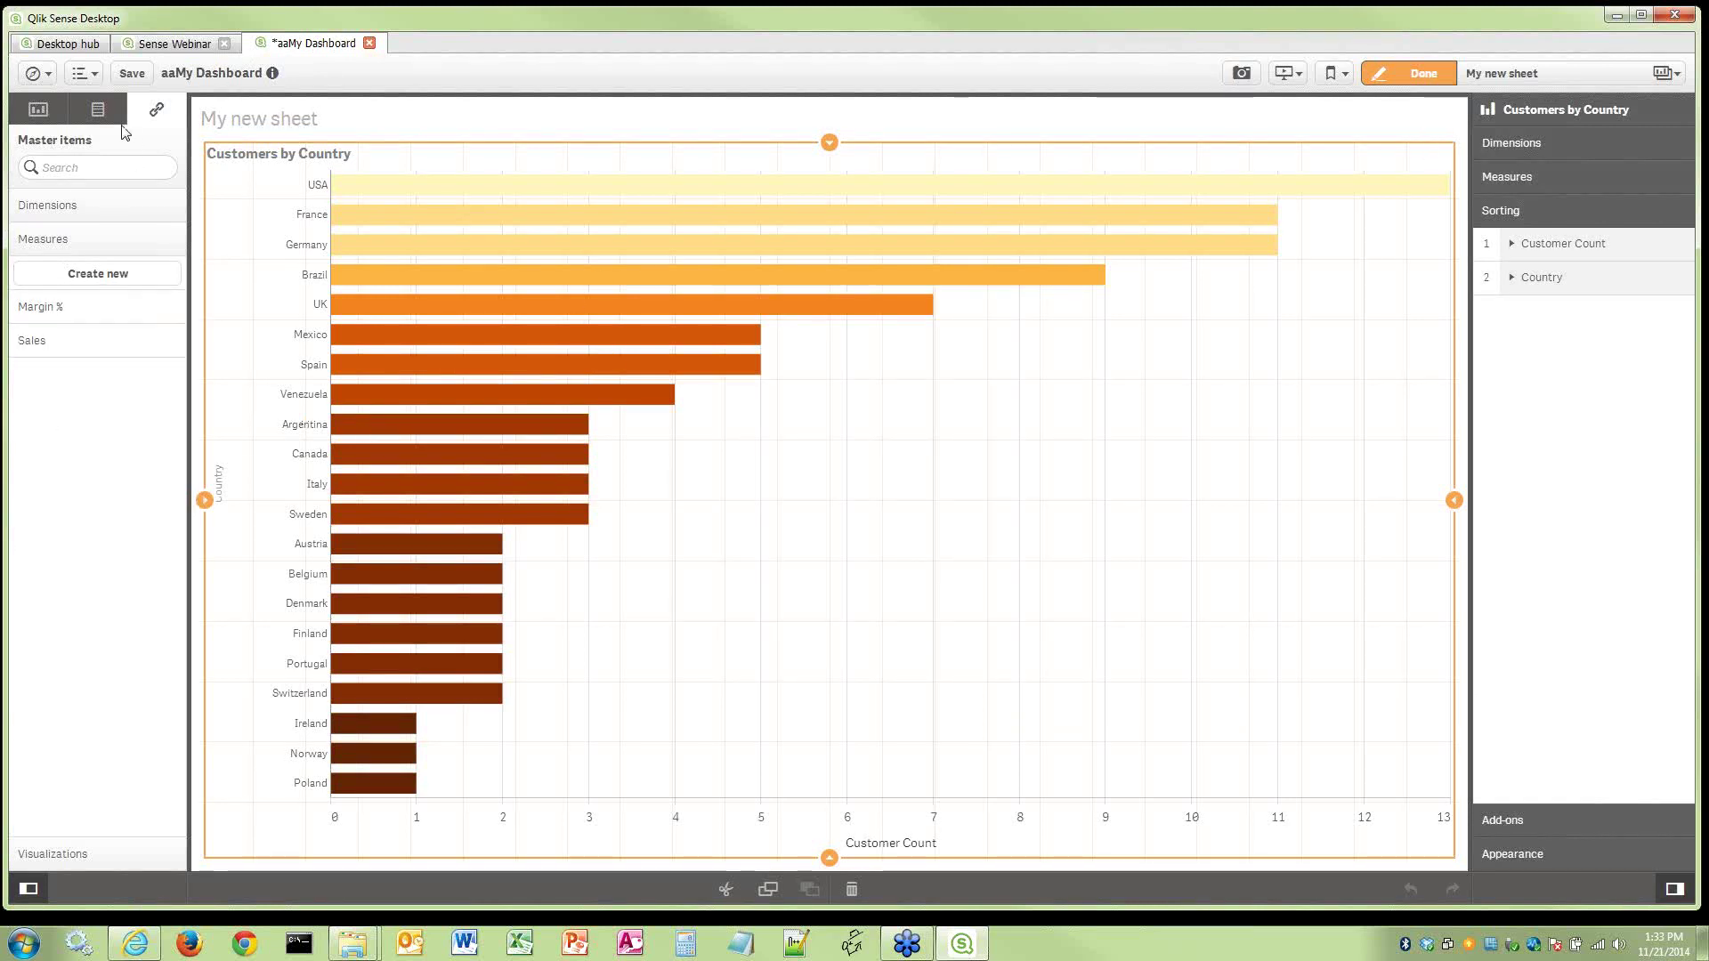
Drag a Scatter plot from the Charts list onto the right half of My new sheet
{"action": "left_click", "coordinate": [98, 110]}
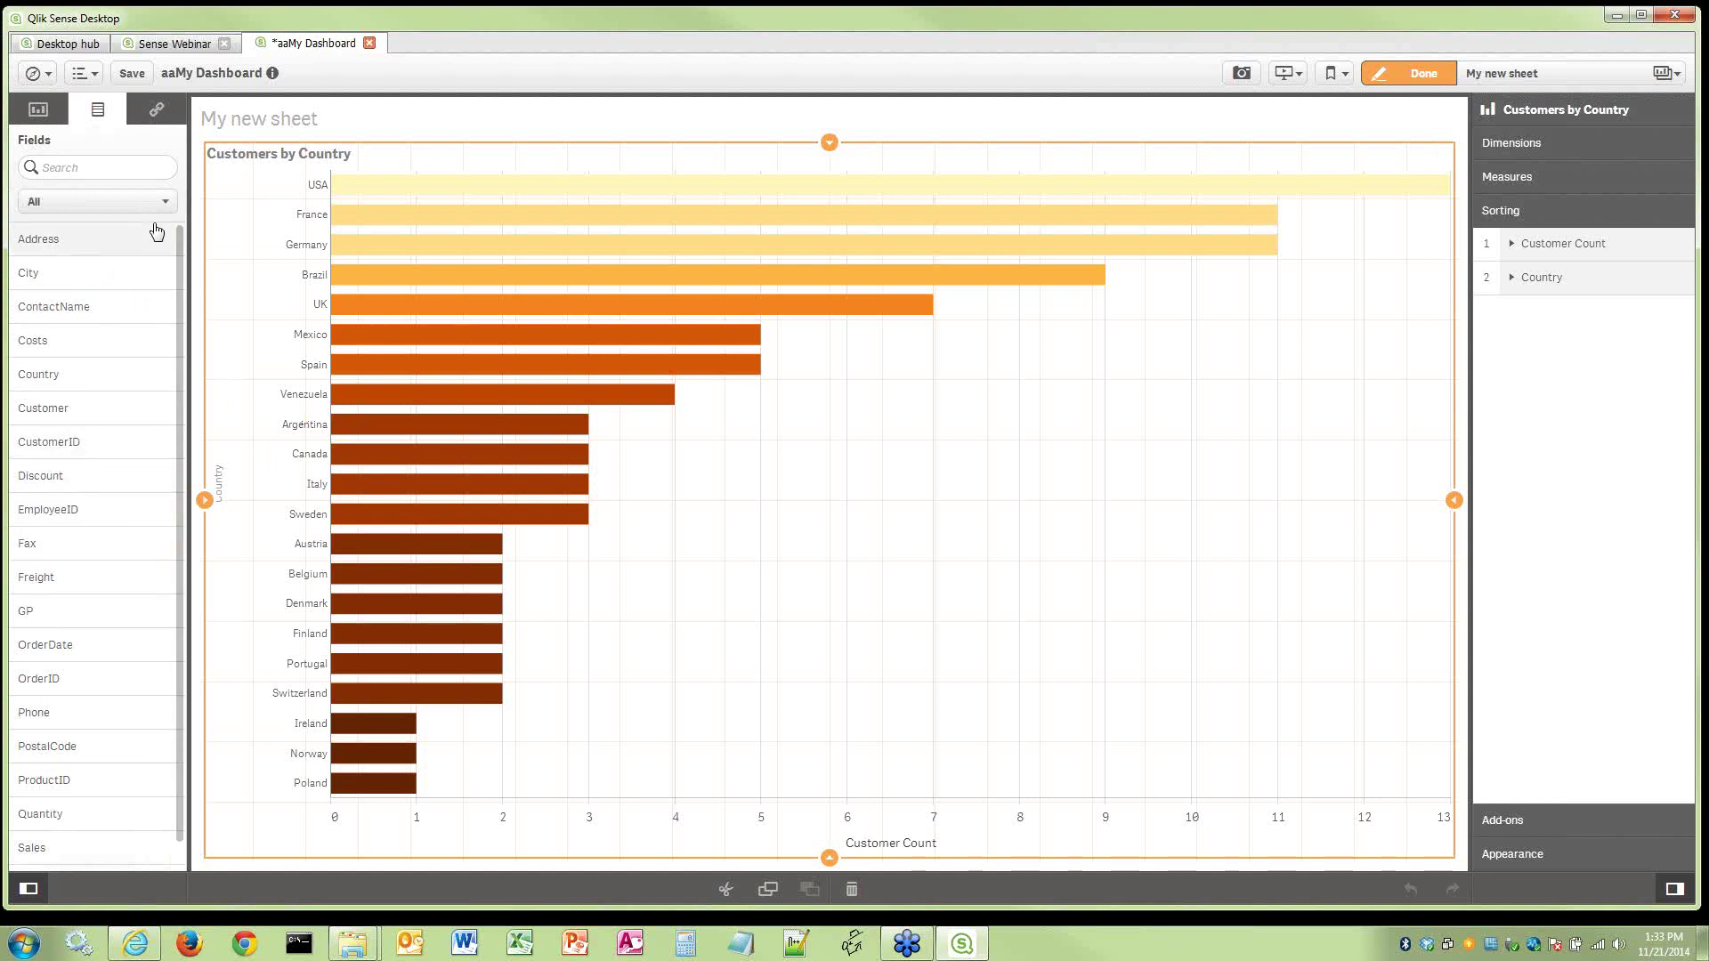
{"action": "left_click", "coordinate": [157, 109]}
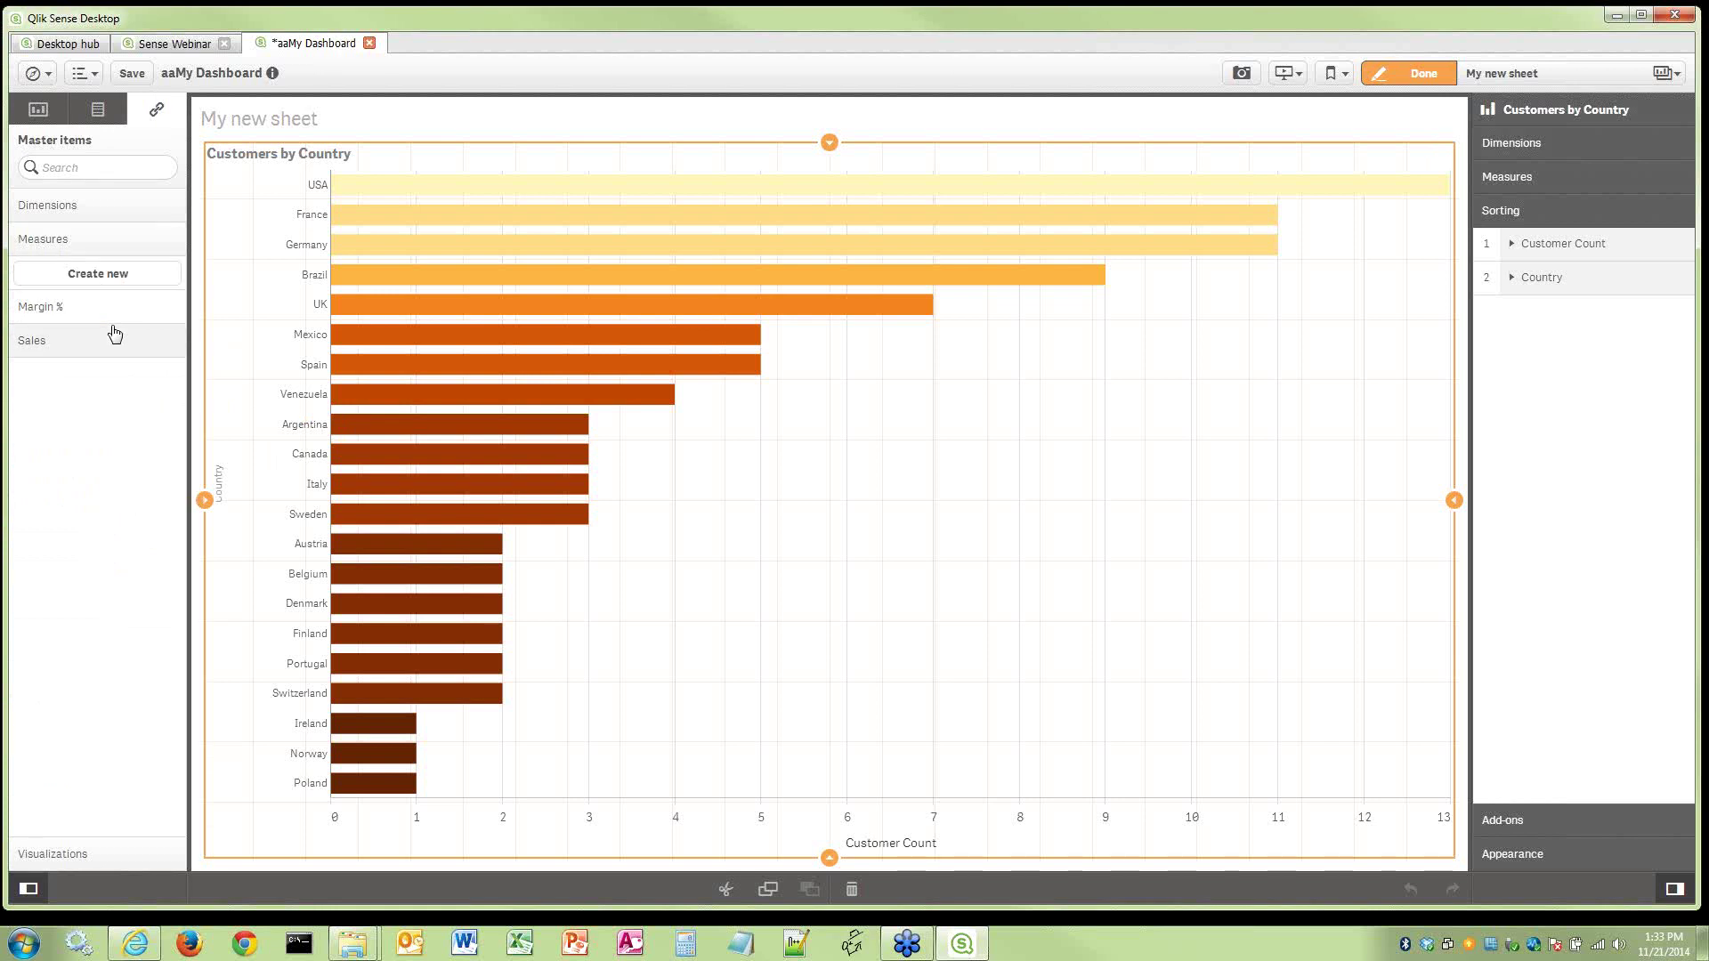
{"action": "left_click", "coordinate": [36, 111]}
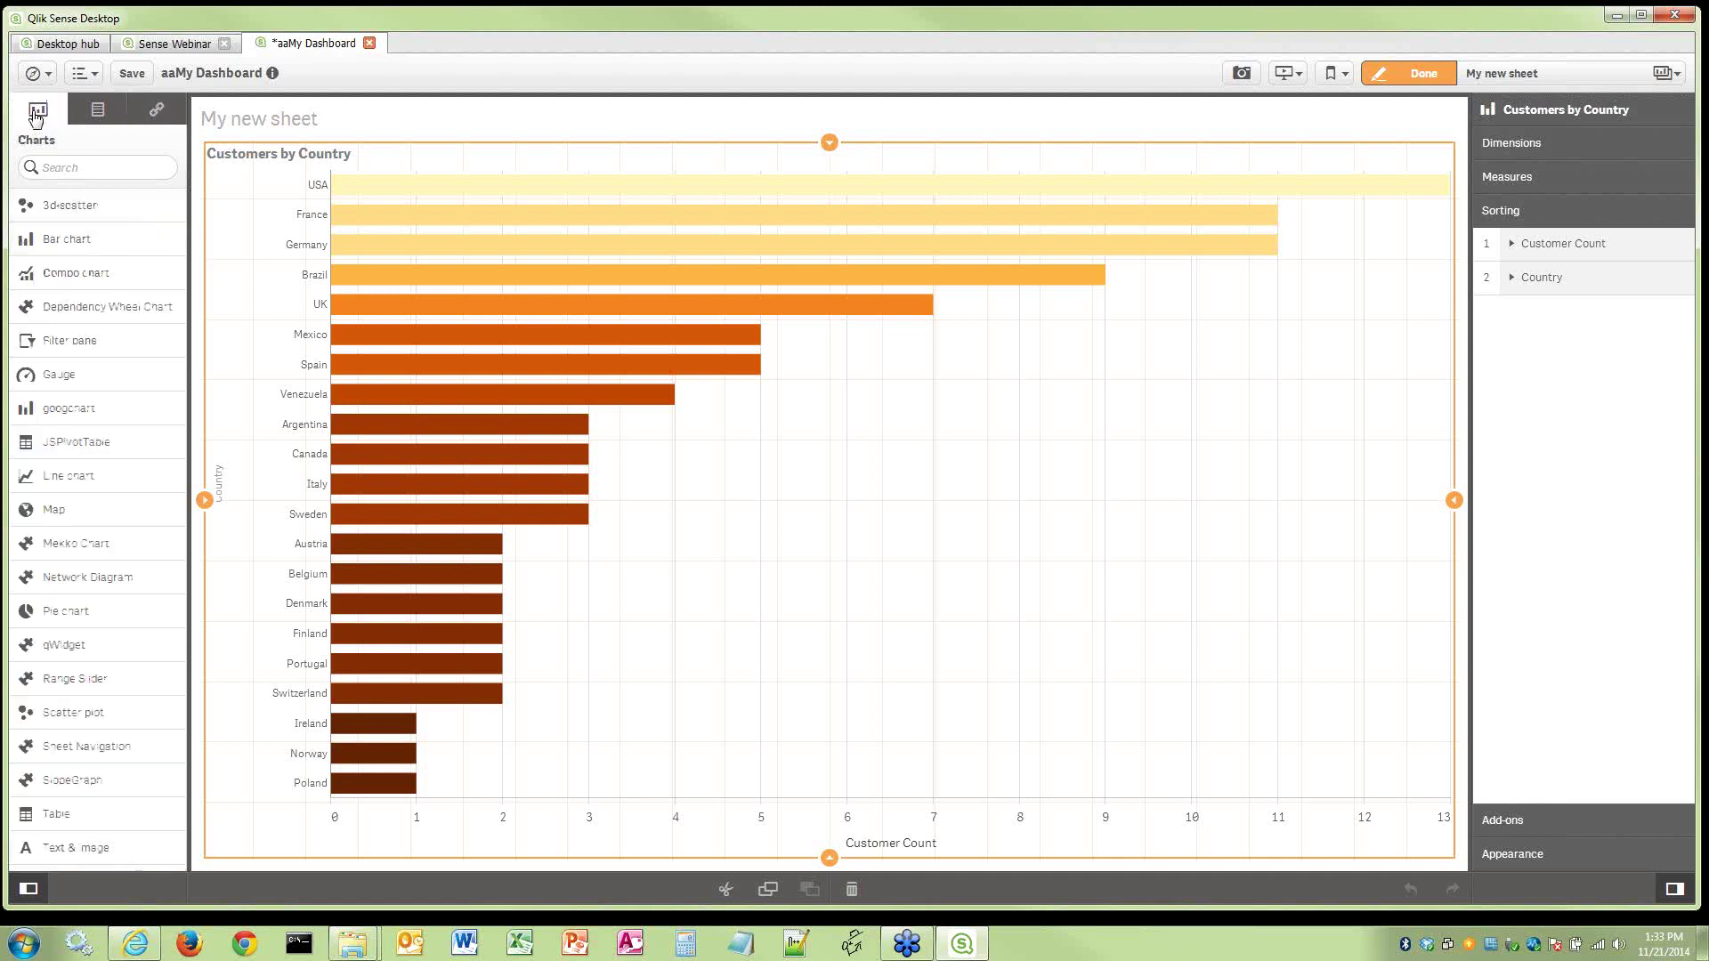
{"action": "left_click", "coordinate": [99, 713]}
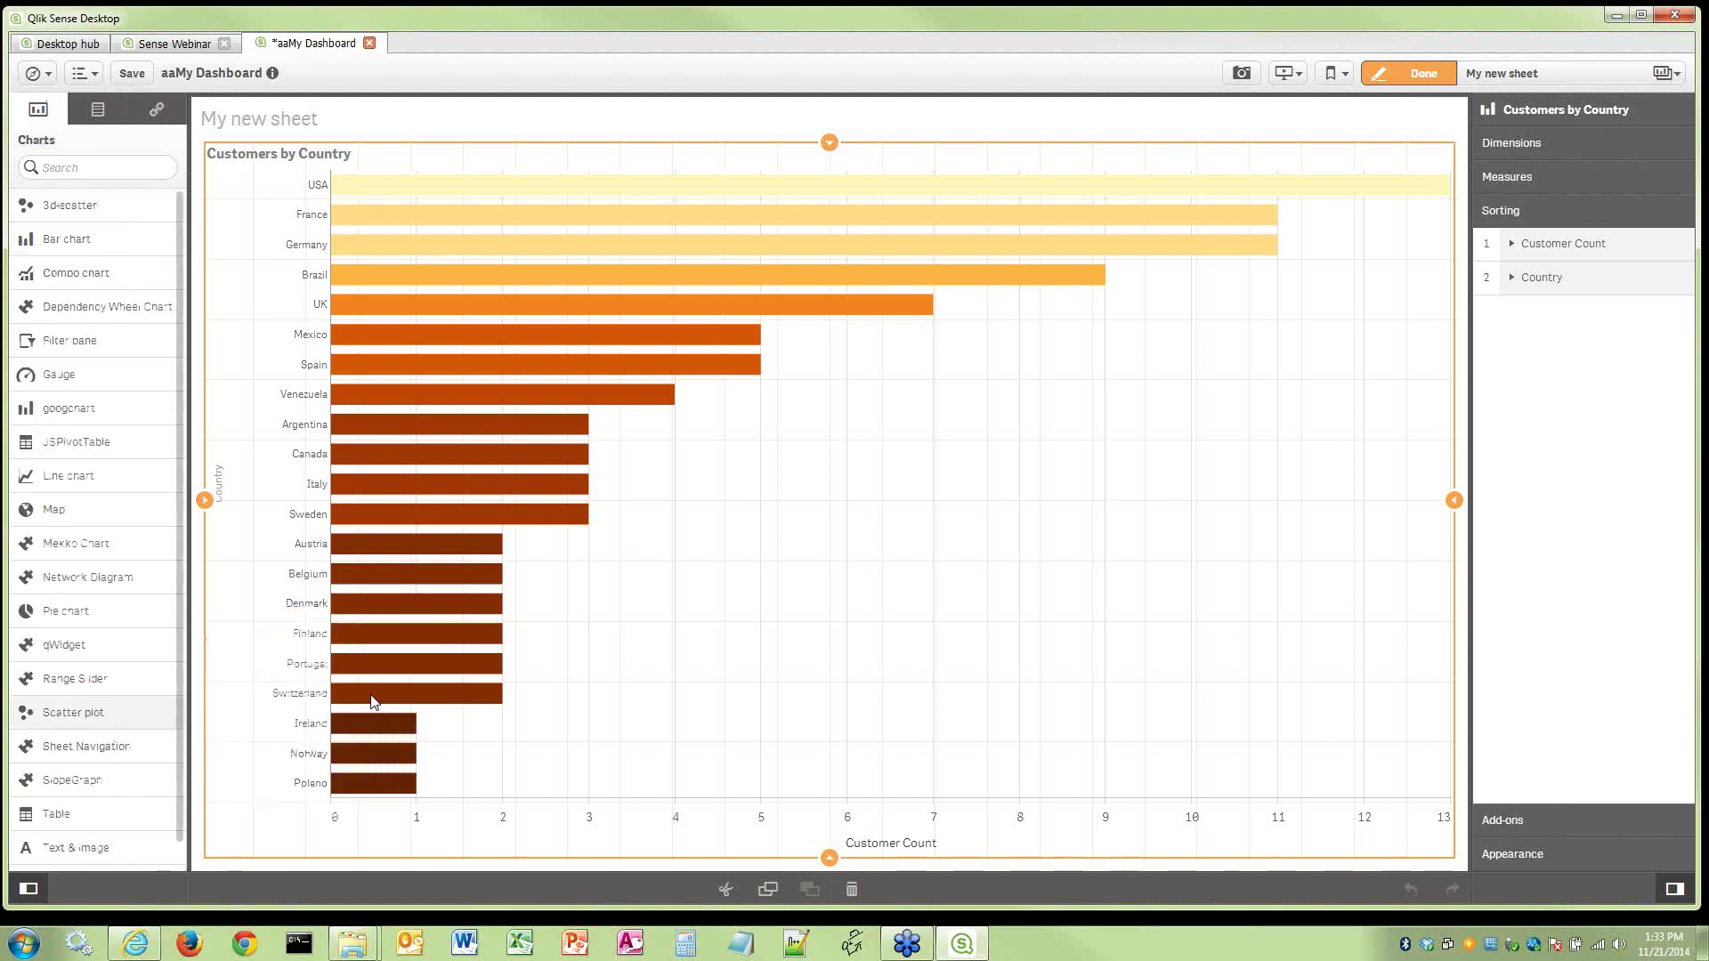
{"action": "left_click_drag", "start_coordinate": [99, 712], "coordinate": [1335, 819]}
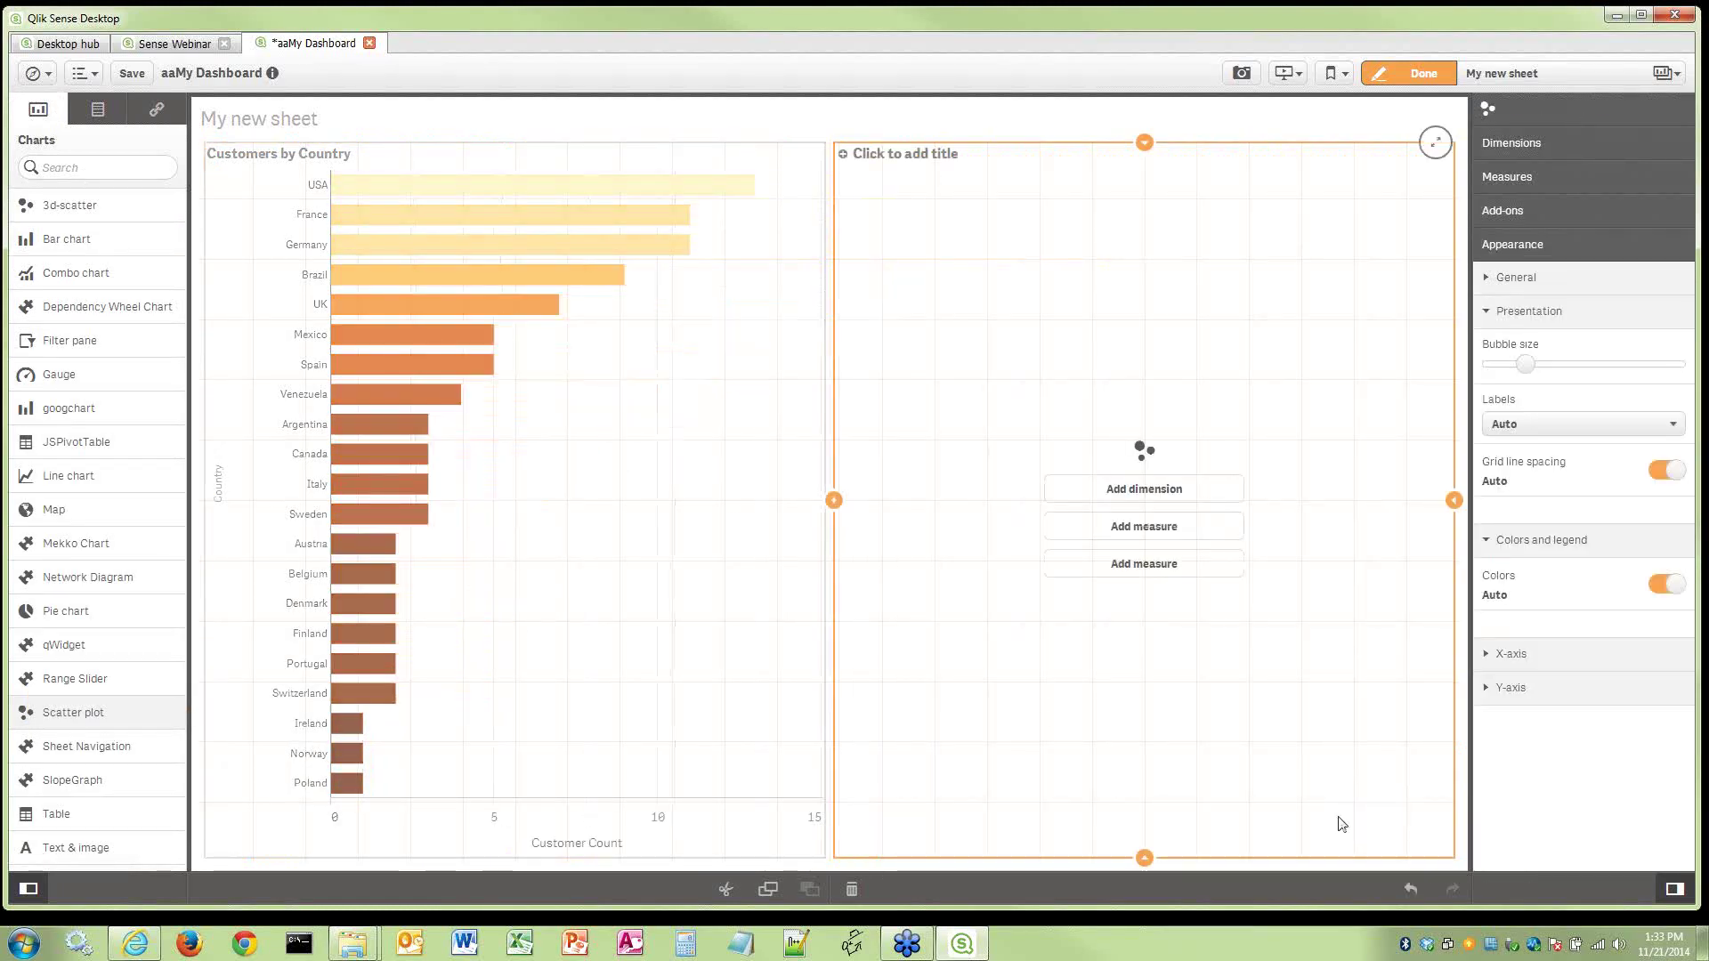
Build the scatter plot from the Geography dimension with Margin % and Sales measures
{"action": "left_click", "coordinate": [158, 110]}
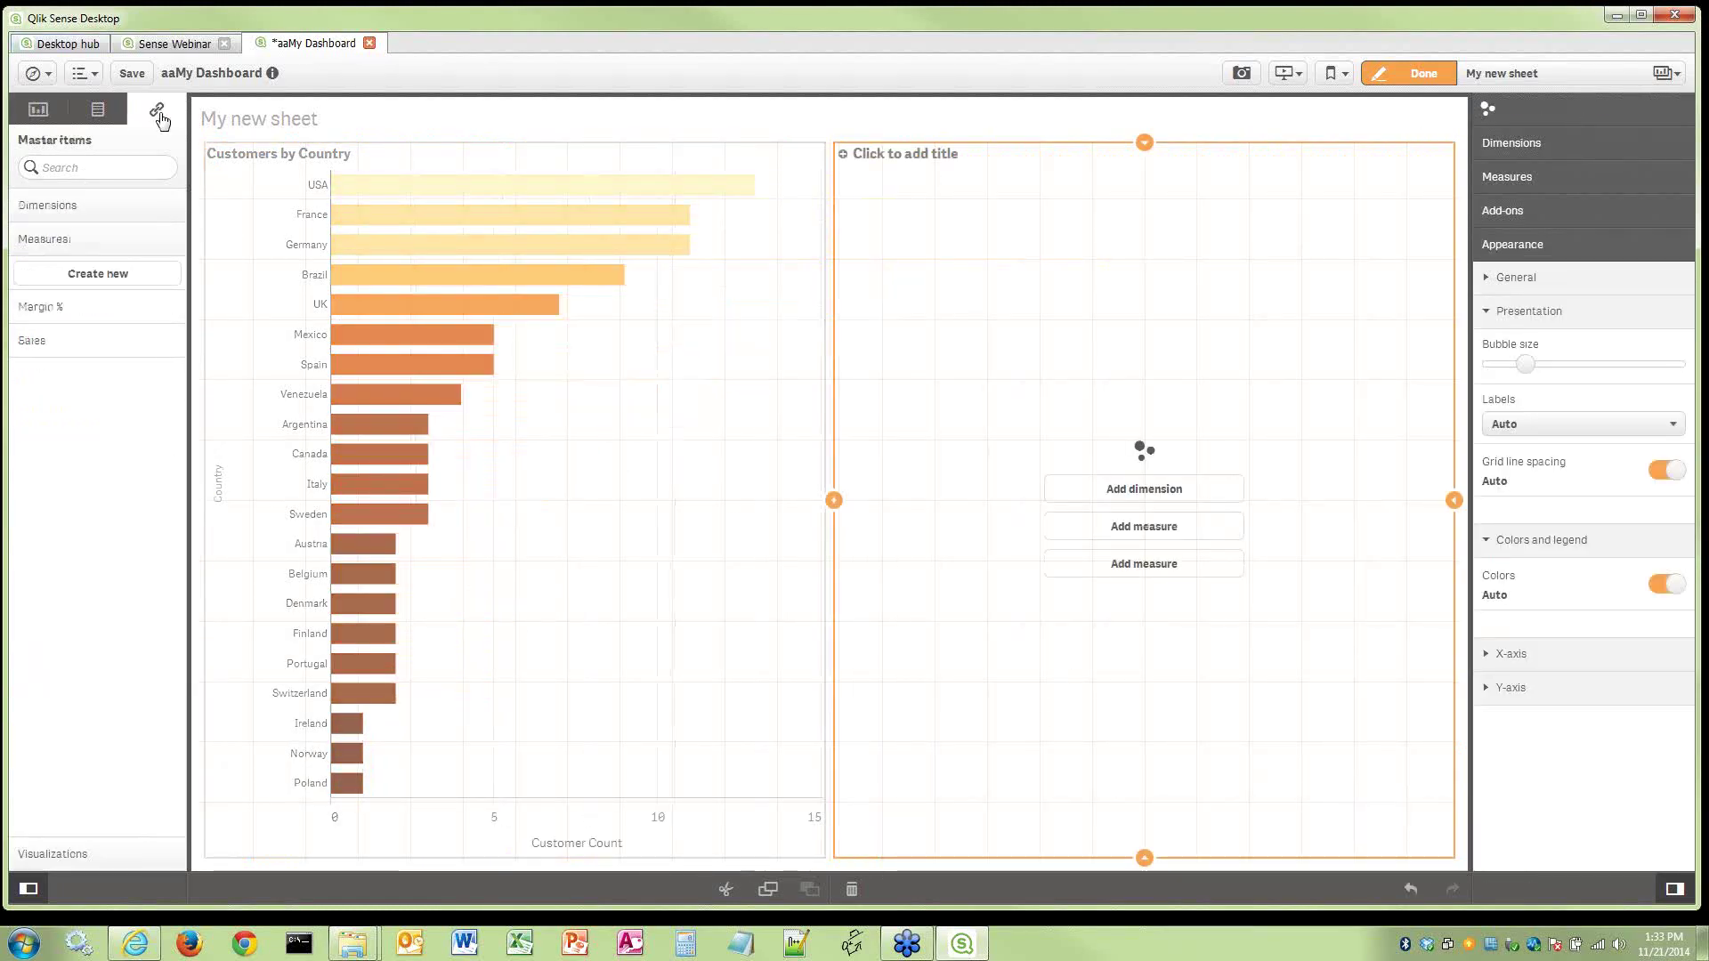
{"action": "left_click", "coordinate": [78, 206]}
{"action": "left_click_drag", "start_coordinate": [91, 331], "coordinate": [1166, 478]}
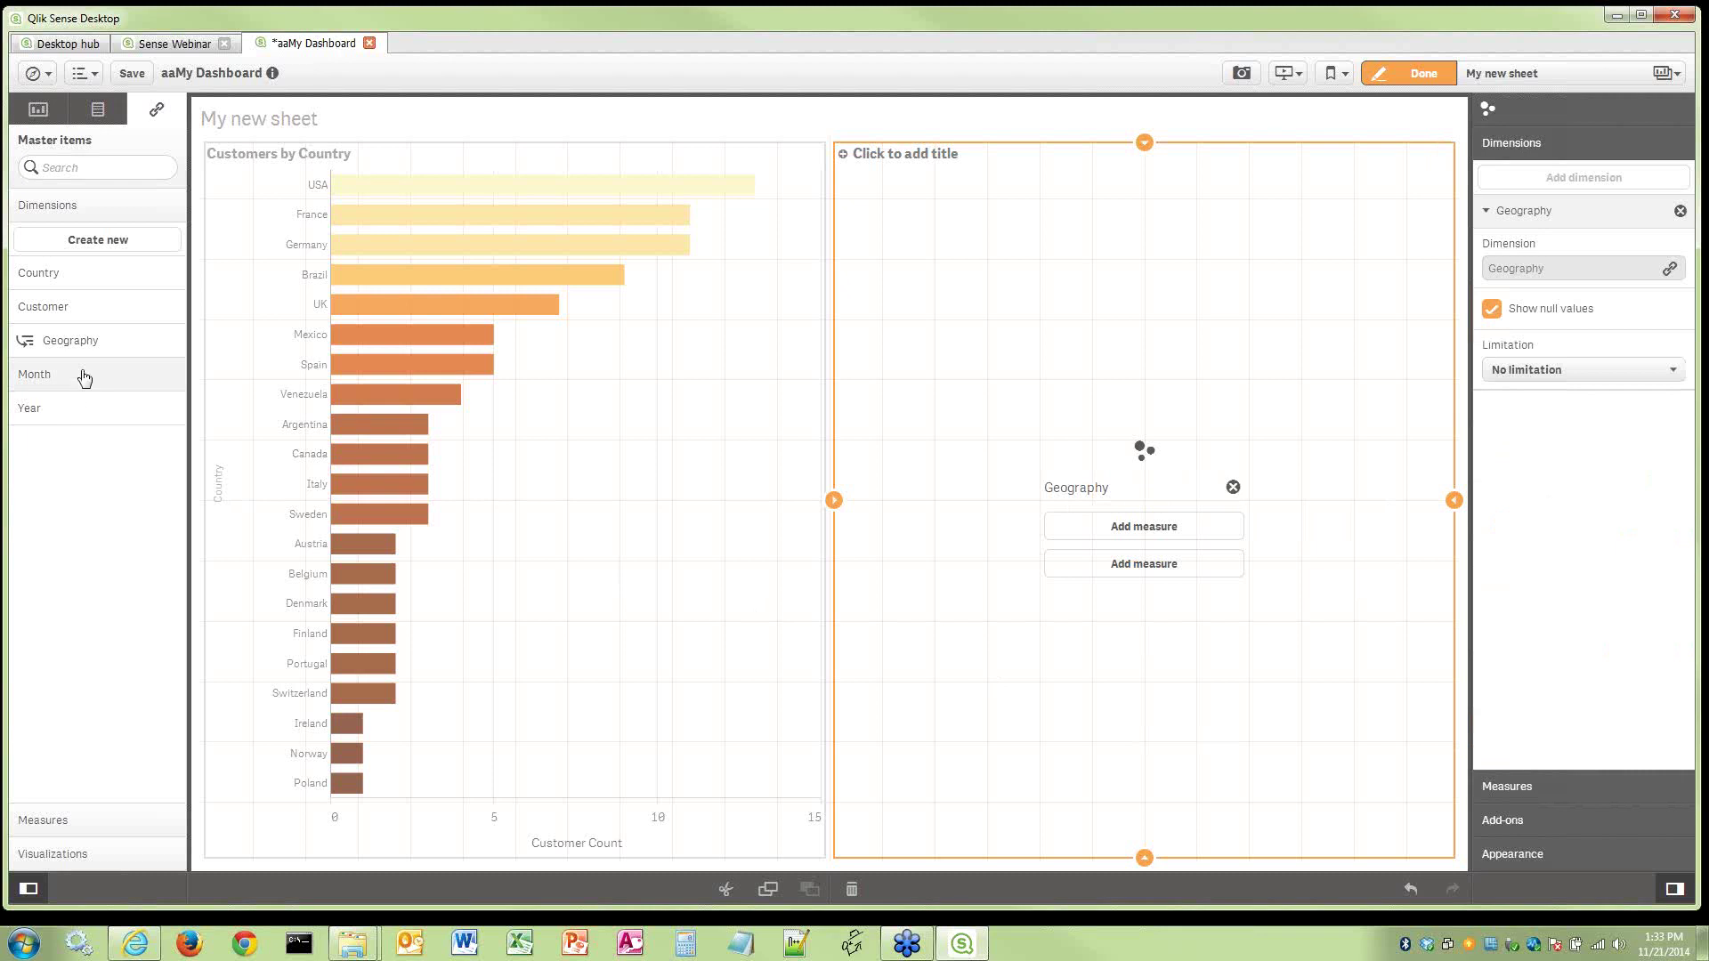
{"action": "left_click", "coordinate": [108, 820]}
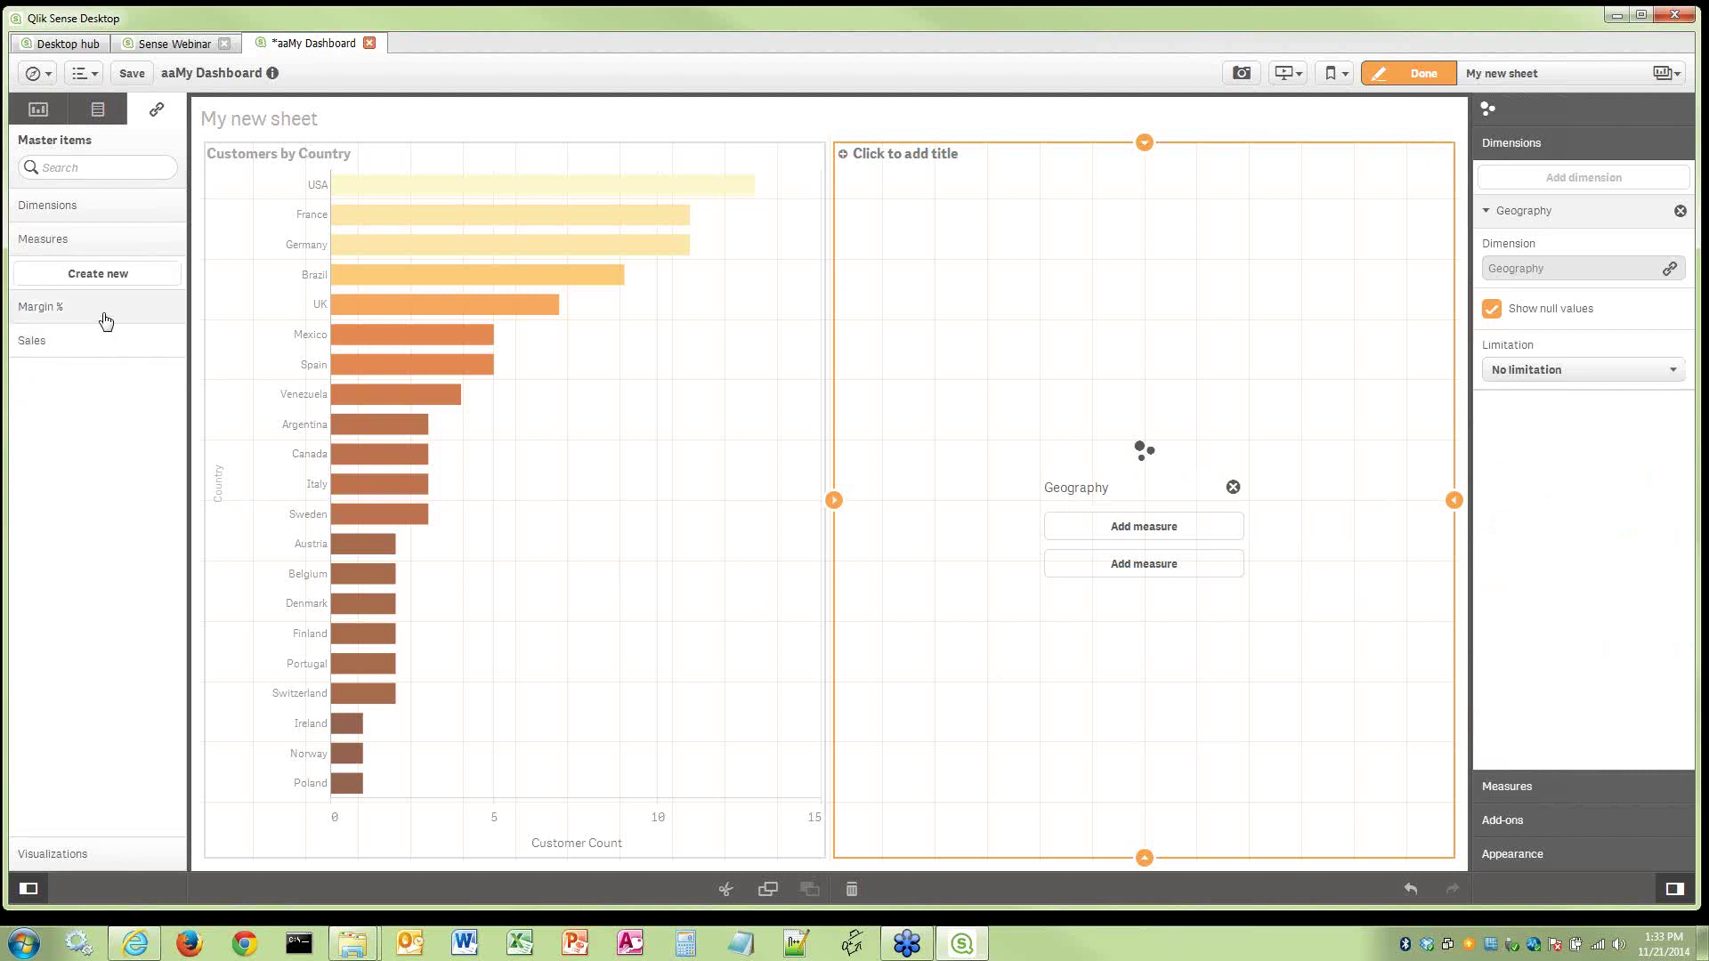
{"action": "left_click_drag", "start_coordinate": [103, 317], "coordinate": [944, 445]}
{"action": "left_click_drag", "start_coordinate": [59, 349], "coordinate": [1174, 737]}
Format Margin % as a 12% number pattern and Sales as money
{"action": "mouse_move", "coordinate": [961, 942]}
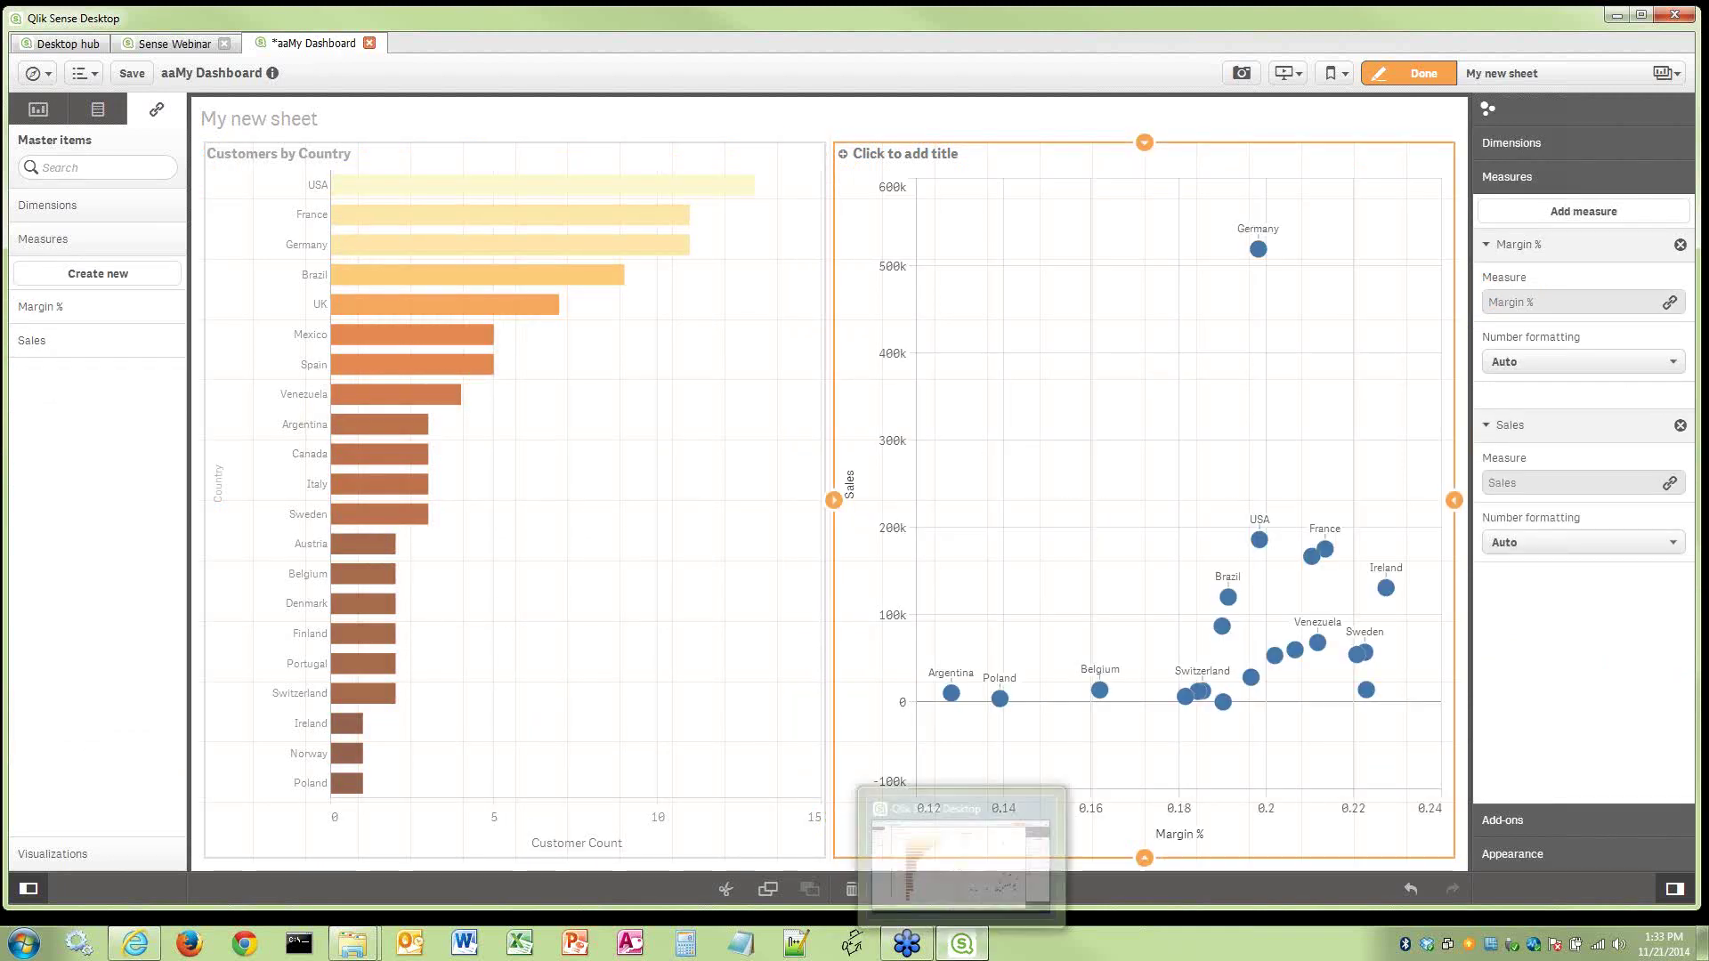
{"action": "left_click", "coordinate": [1560, 374]}
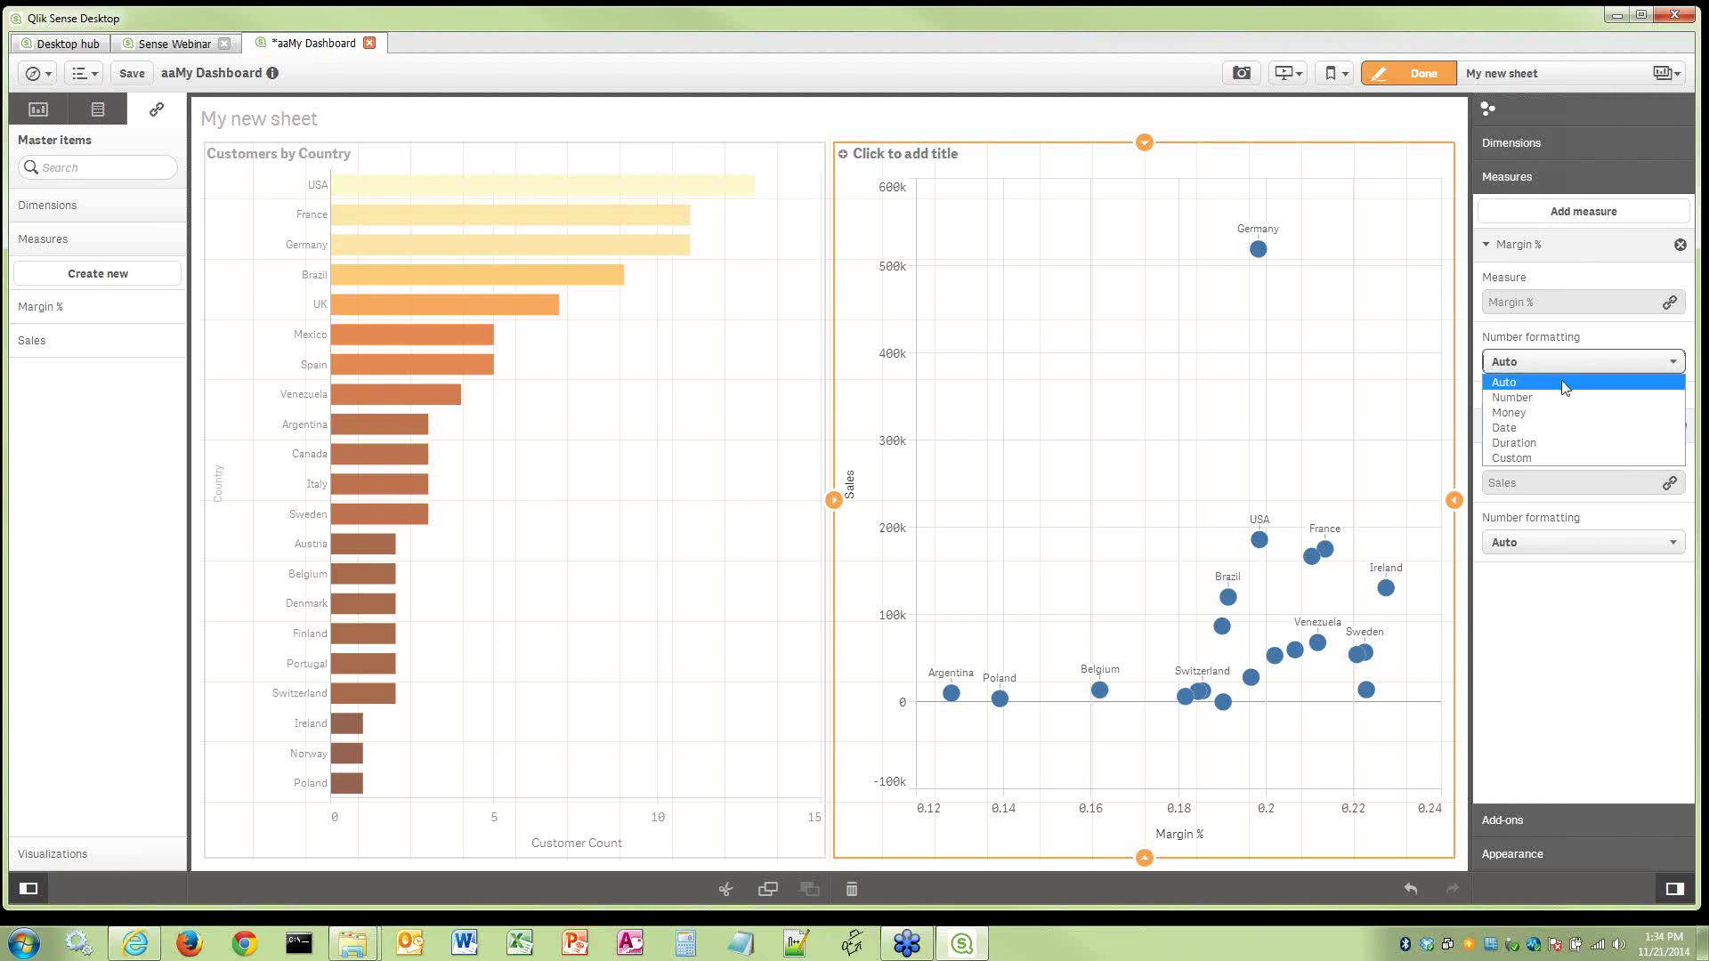
{"action": "left_click", "coordinate": [1559, 400]}
{"action": "left_click", "coordinate": [1561, 454]}
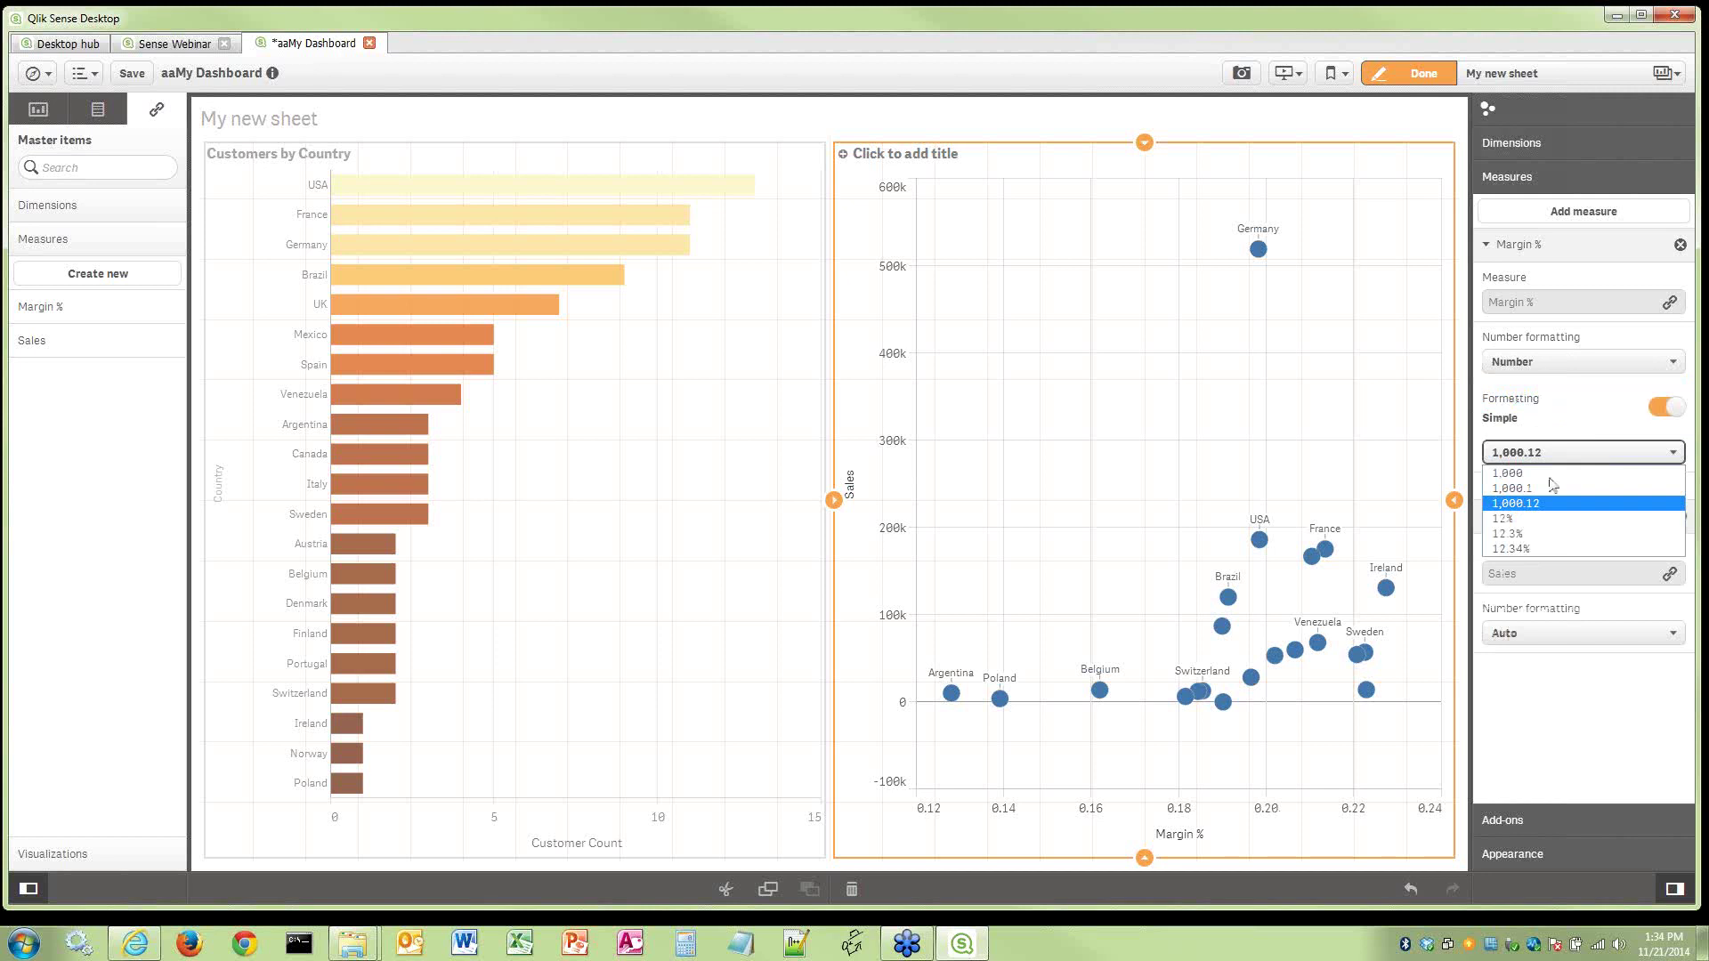
{"action": "left_click", "coordinate": [1540, 522]}
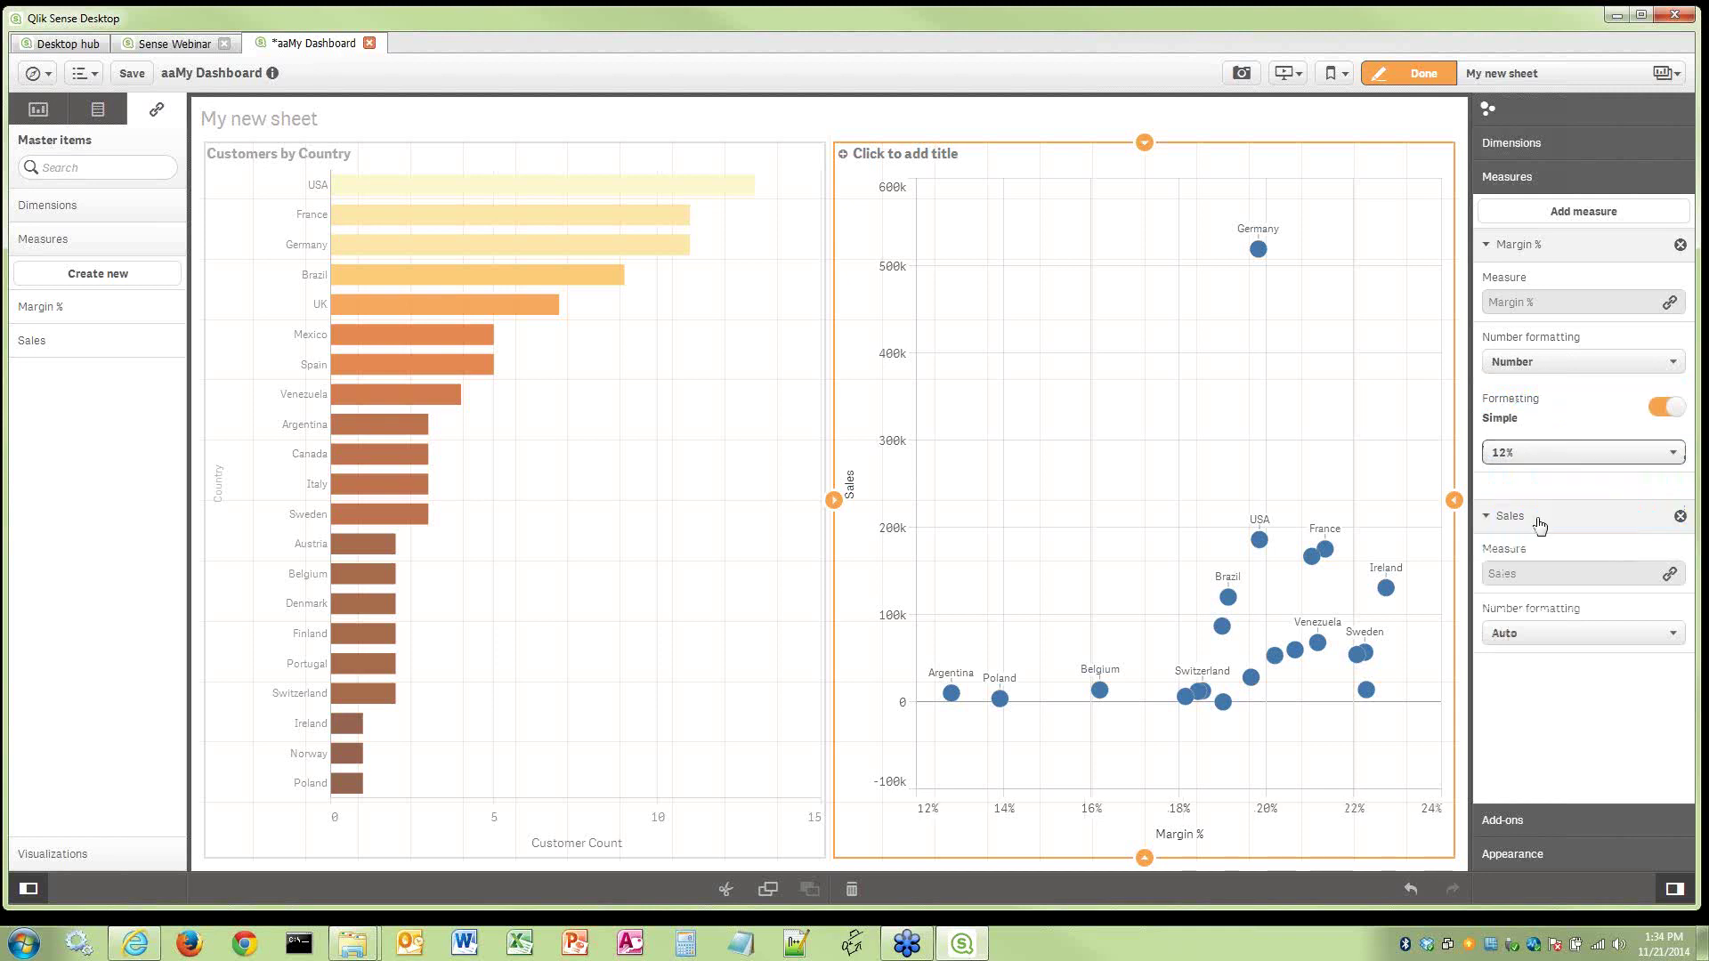
{"action": "left_click", "coordinate": [1547, 634]}
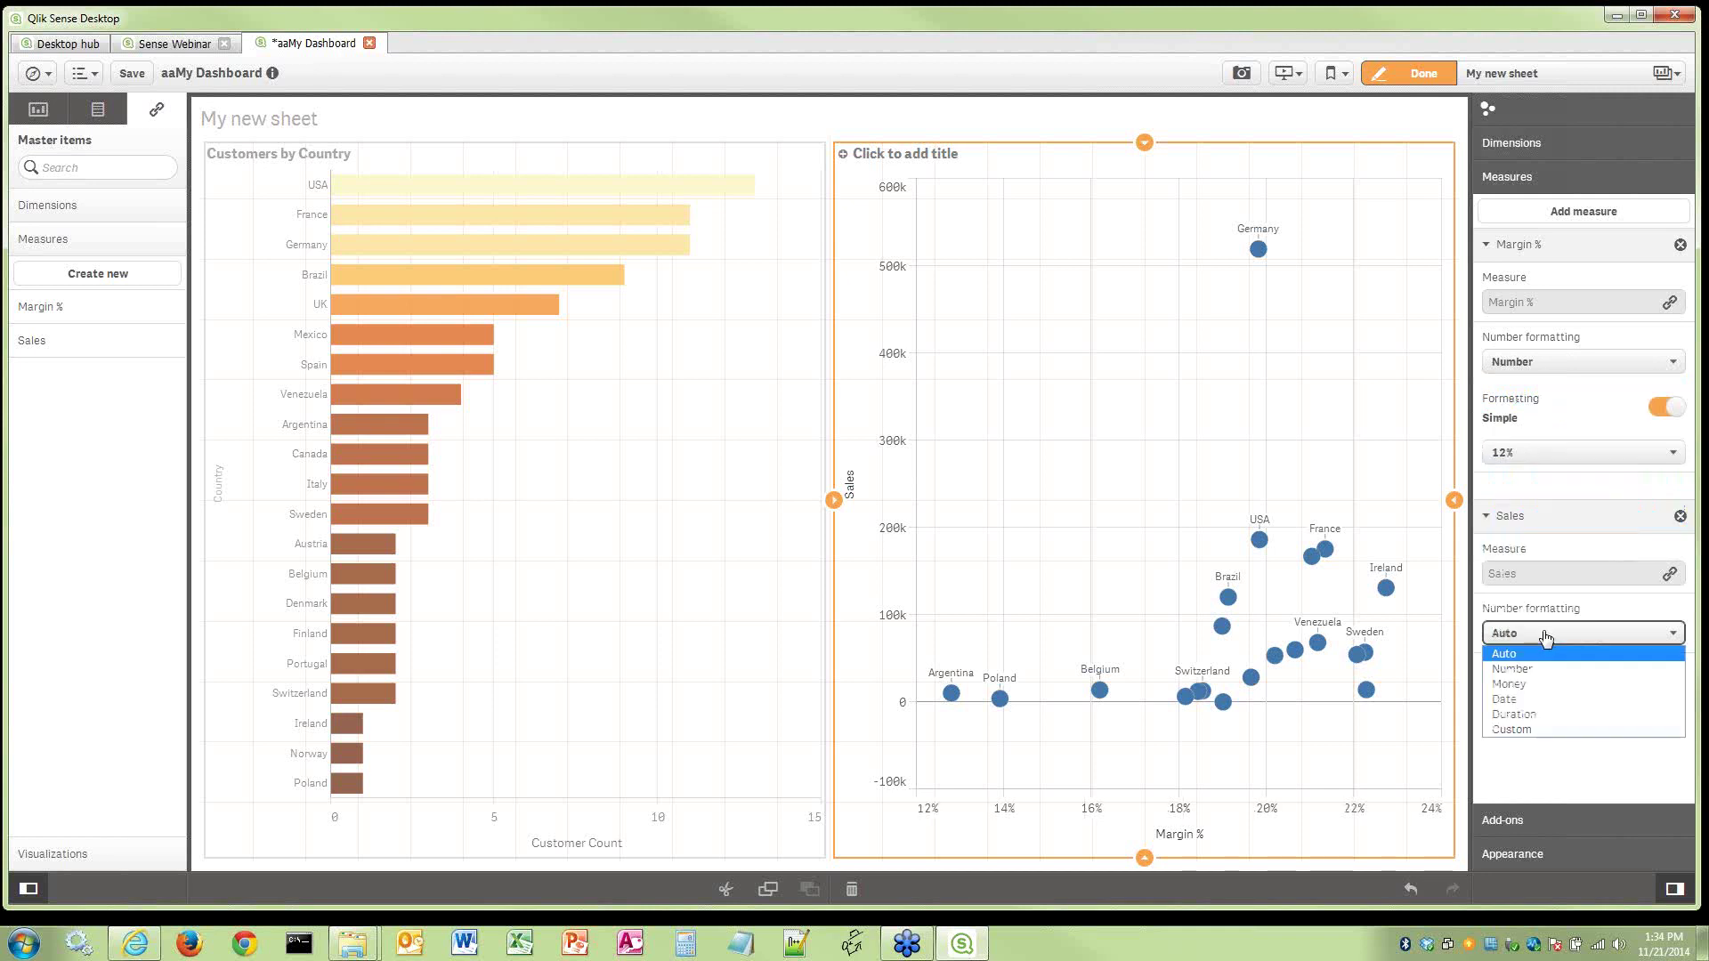
{"action": "left_click", "coordinate": [1531, 683]}
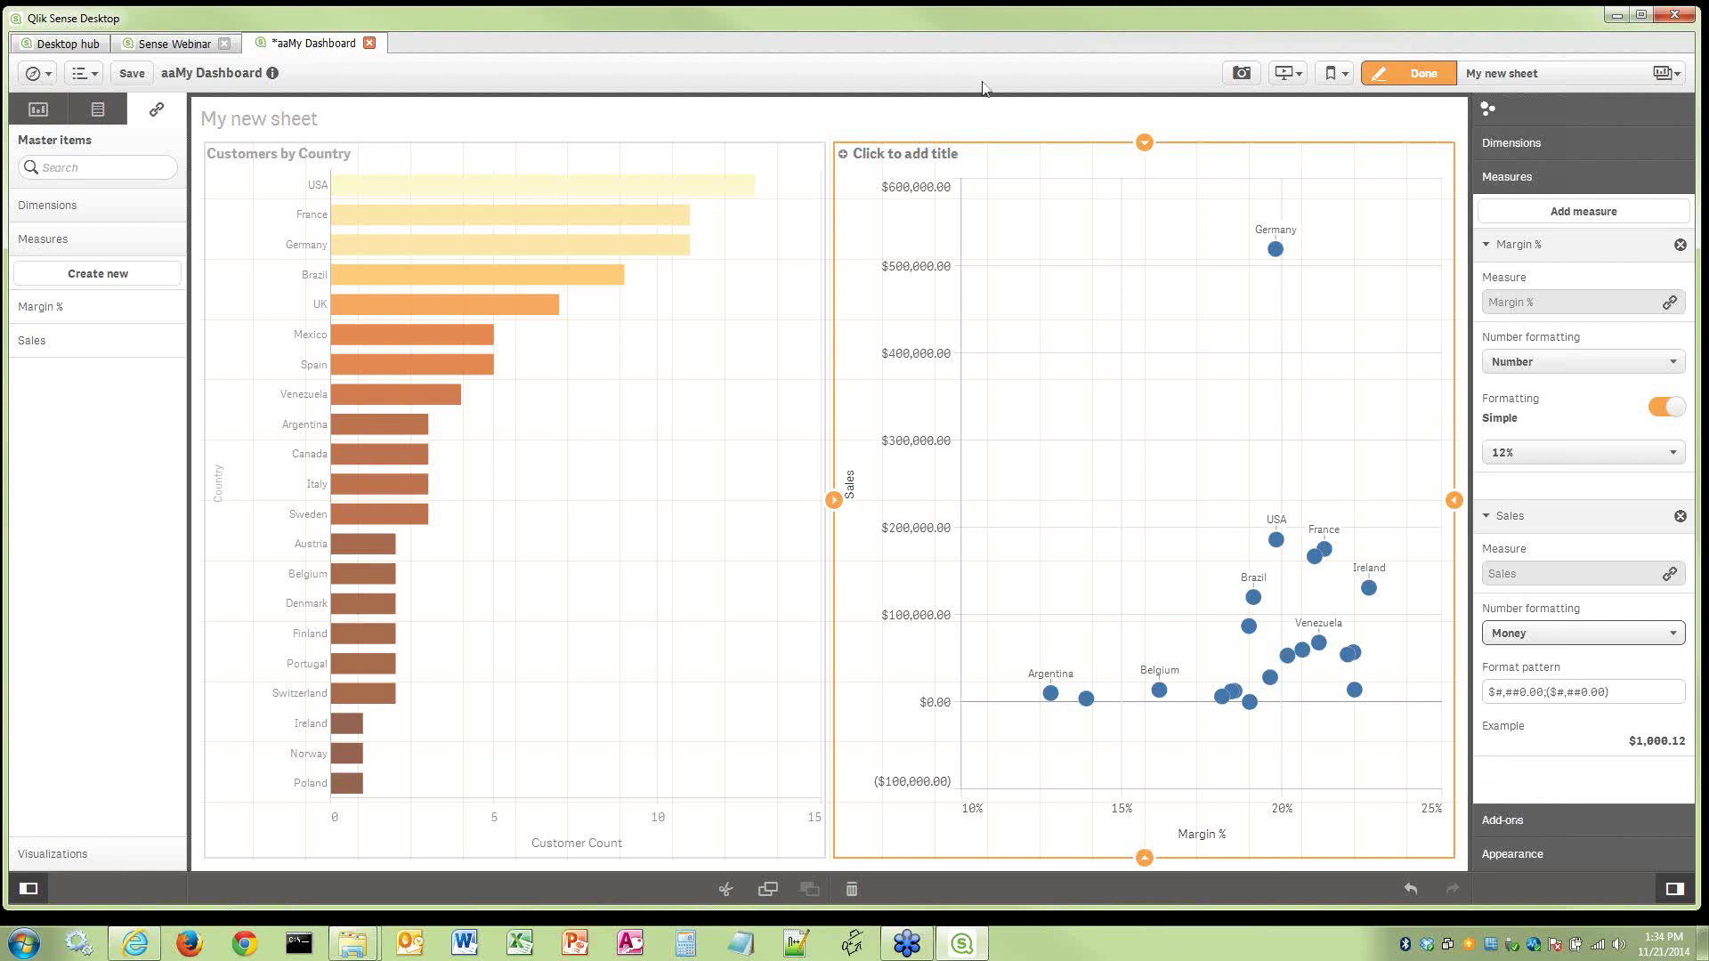
Save, leave editing, and filter the dashboard to USA
{"action": "left_click", "coordinate": [132, 73]}
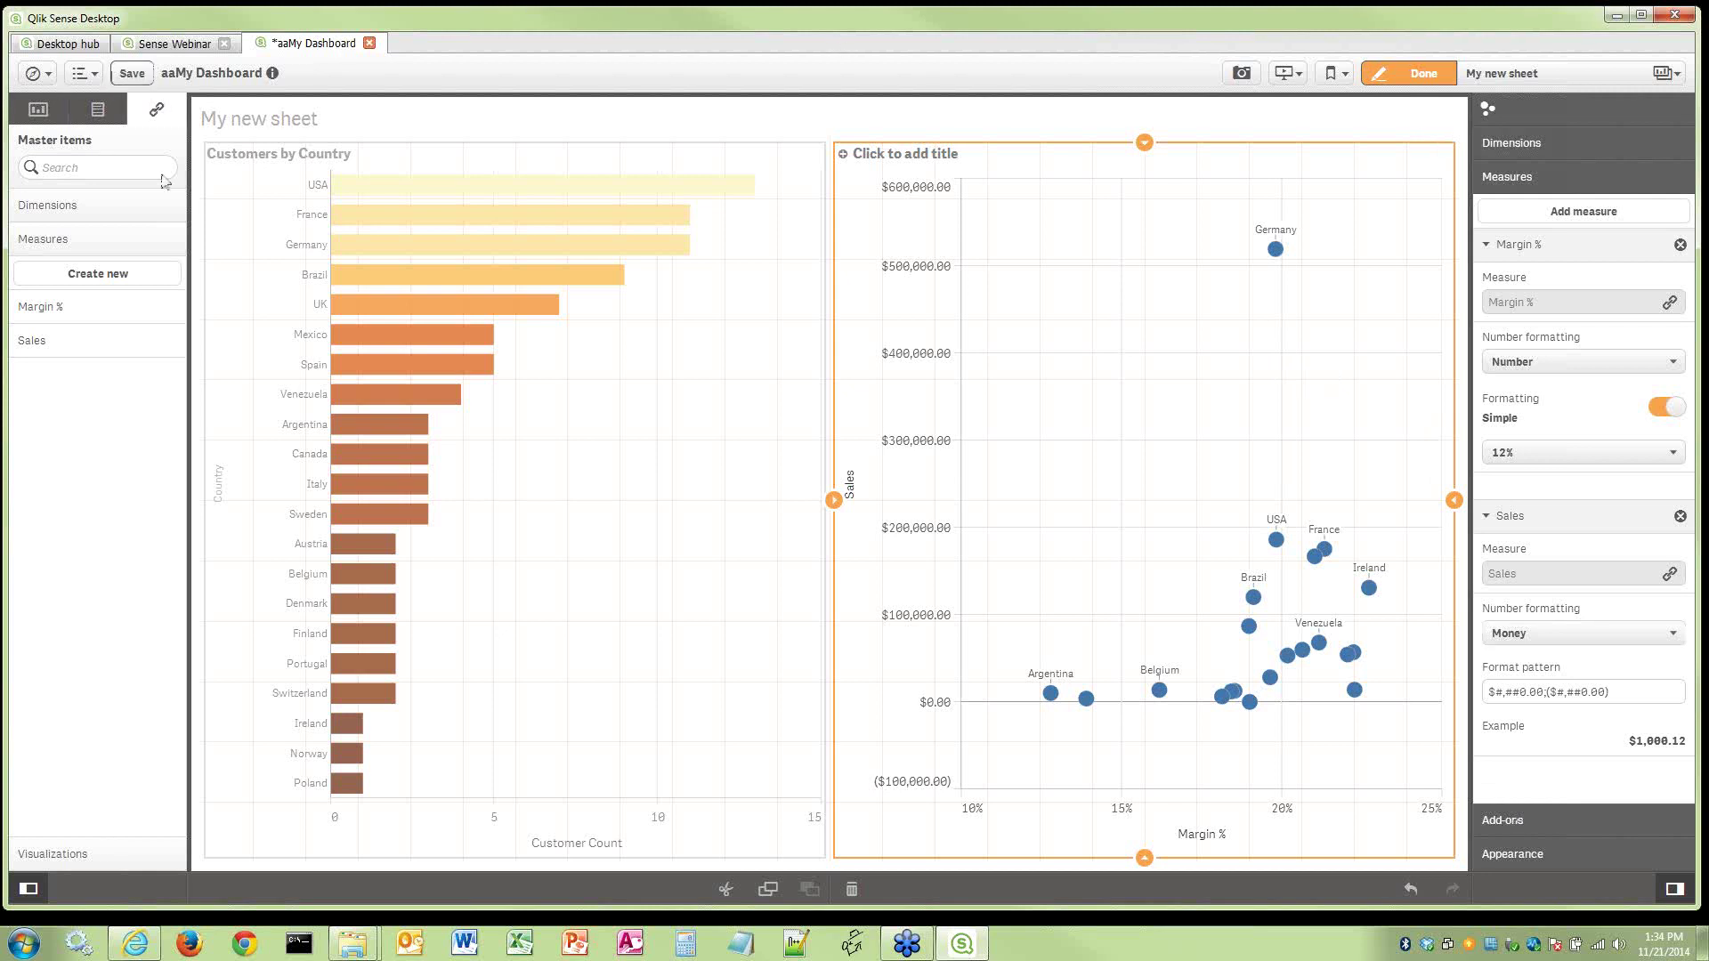
{"action": "left_click", "coordinate": [1414, 82]}
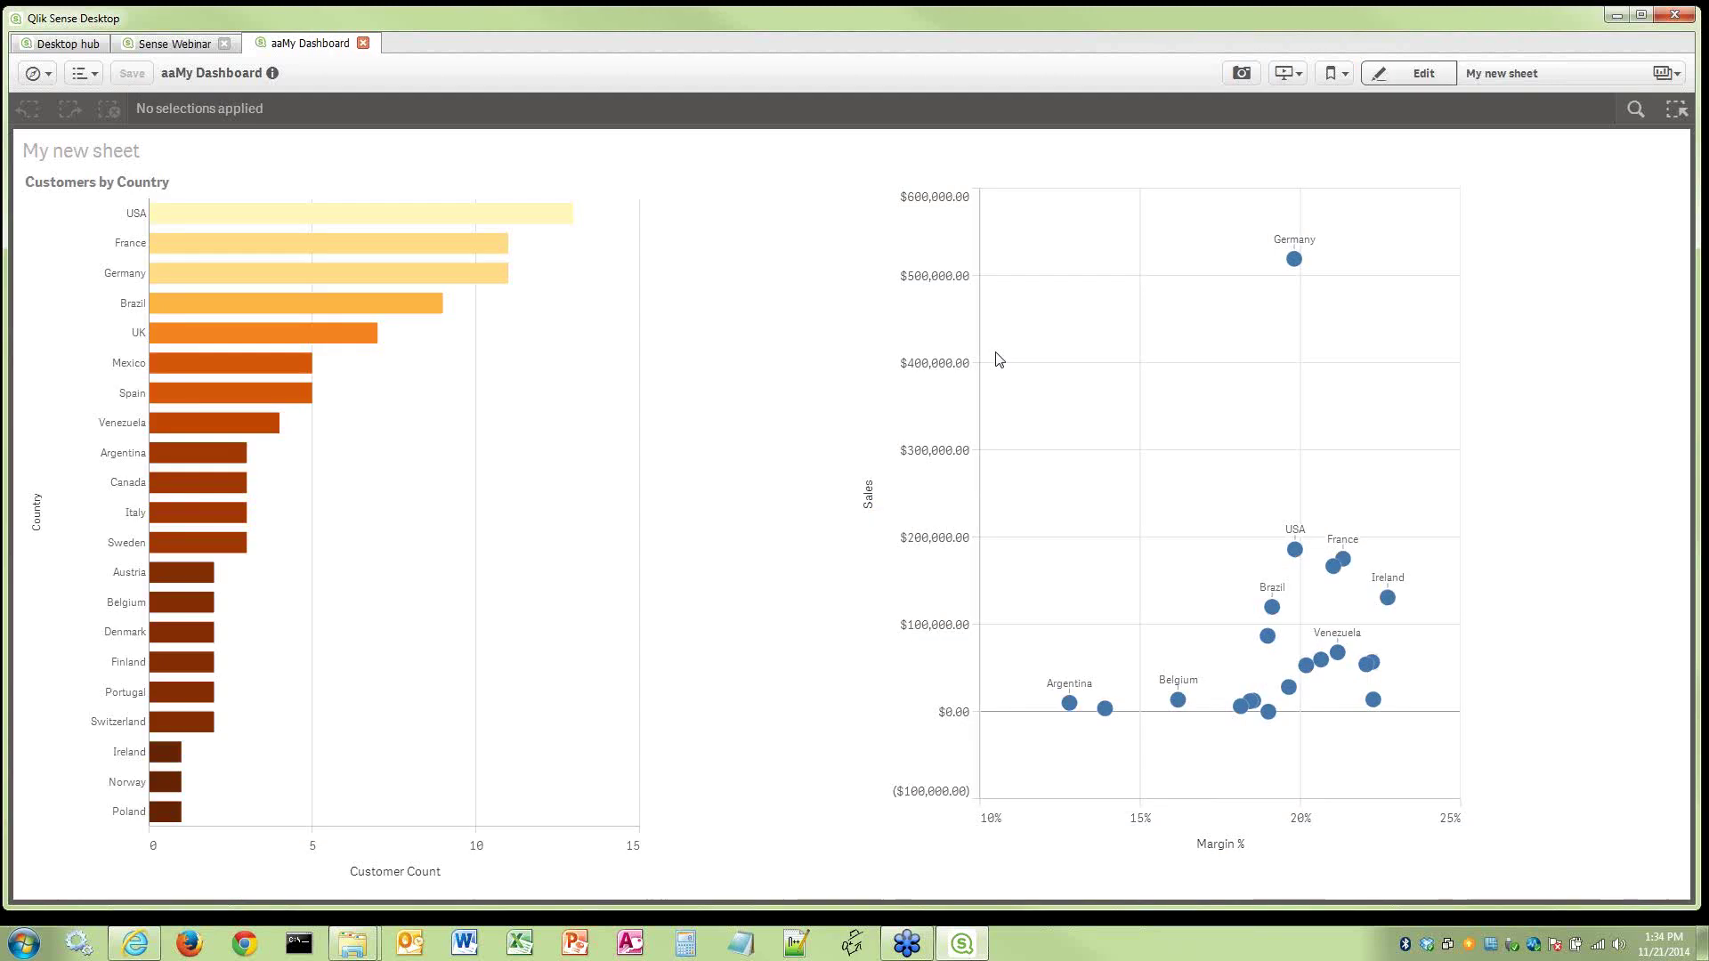
{"action": "left_click", "coordinate": [522, 216]}
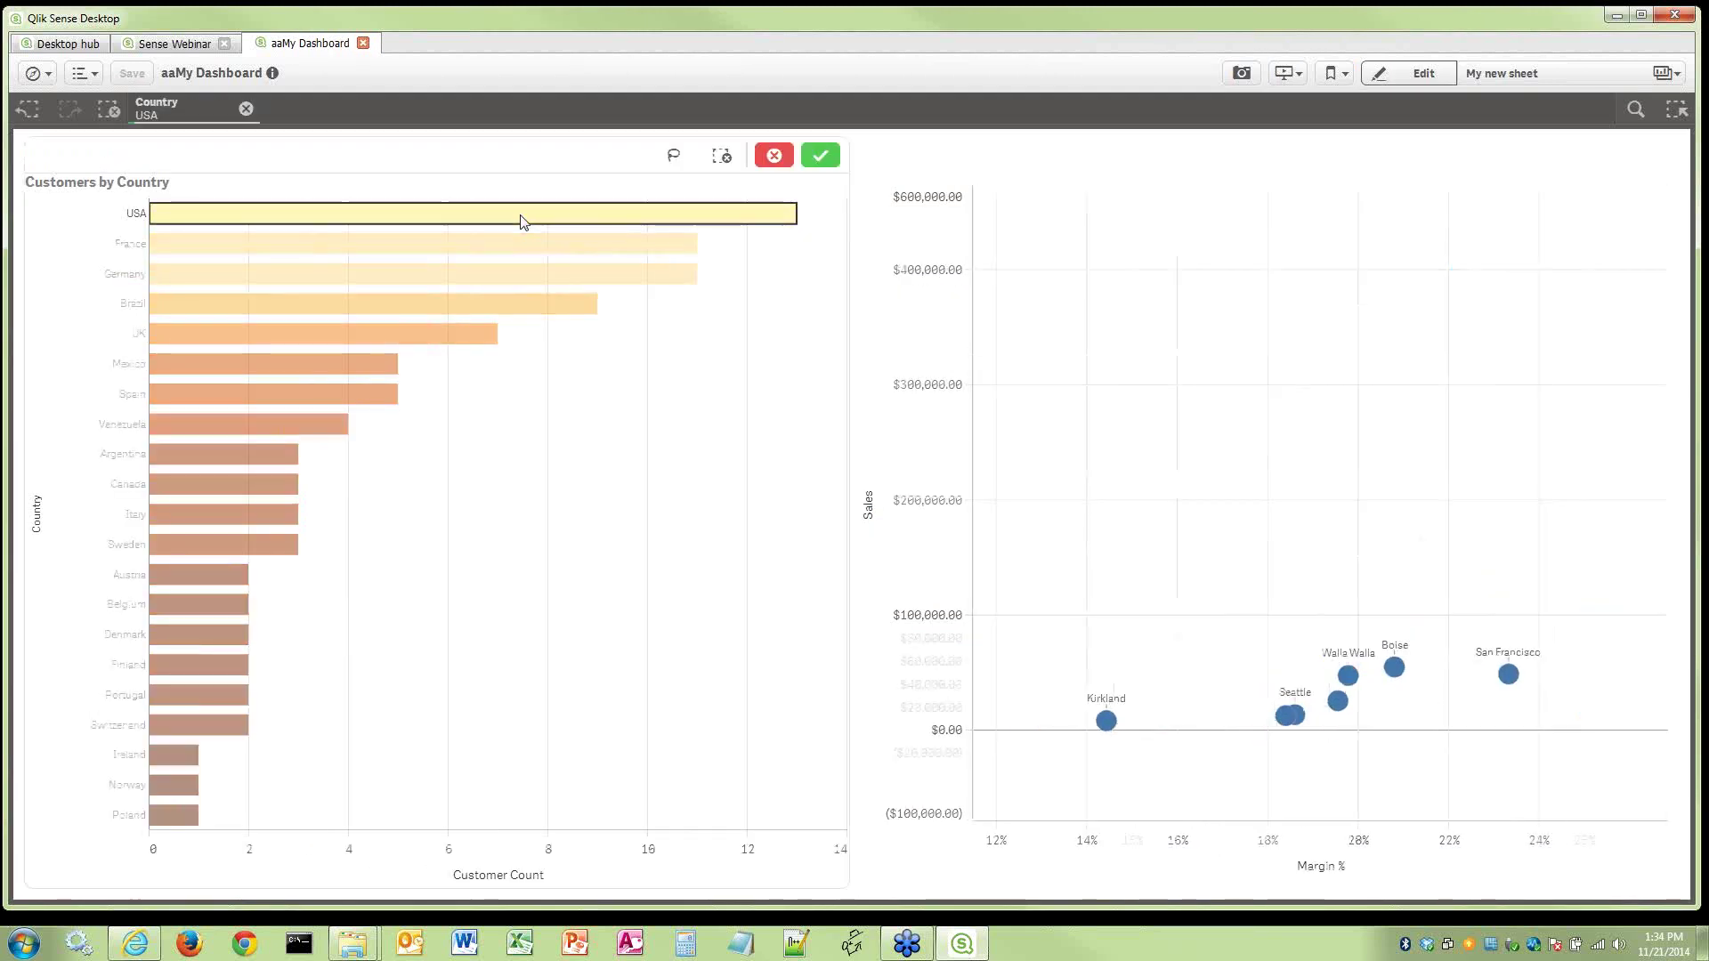
{"action": "left_click", "coordinate": [1557, 267]}
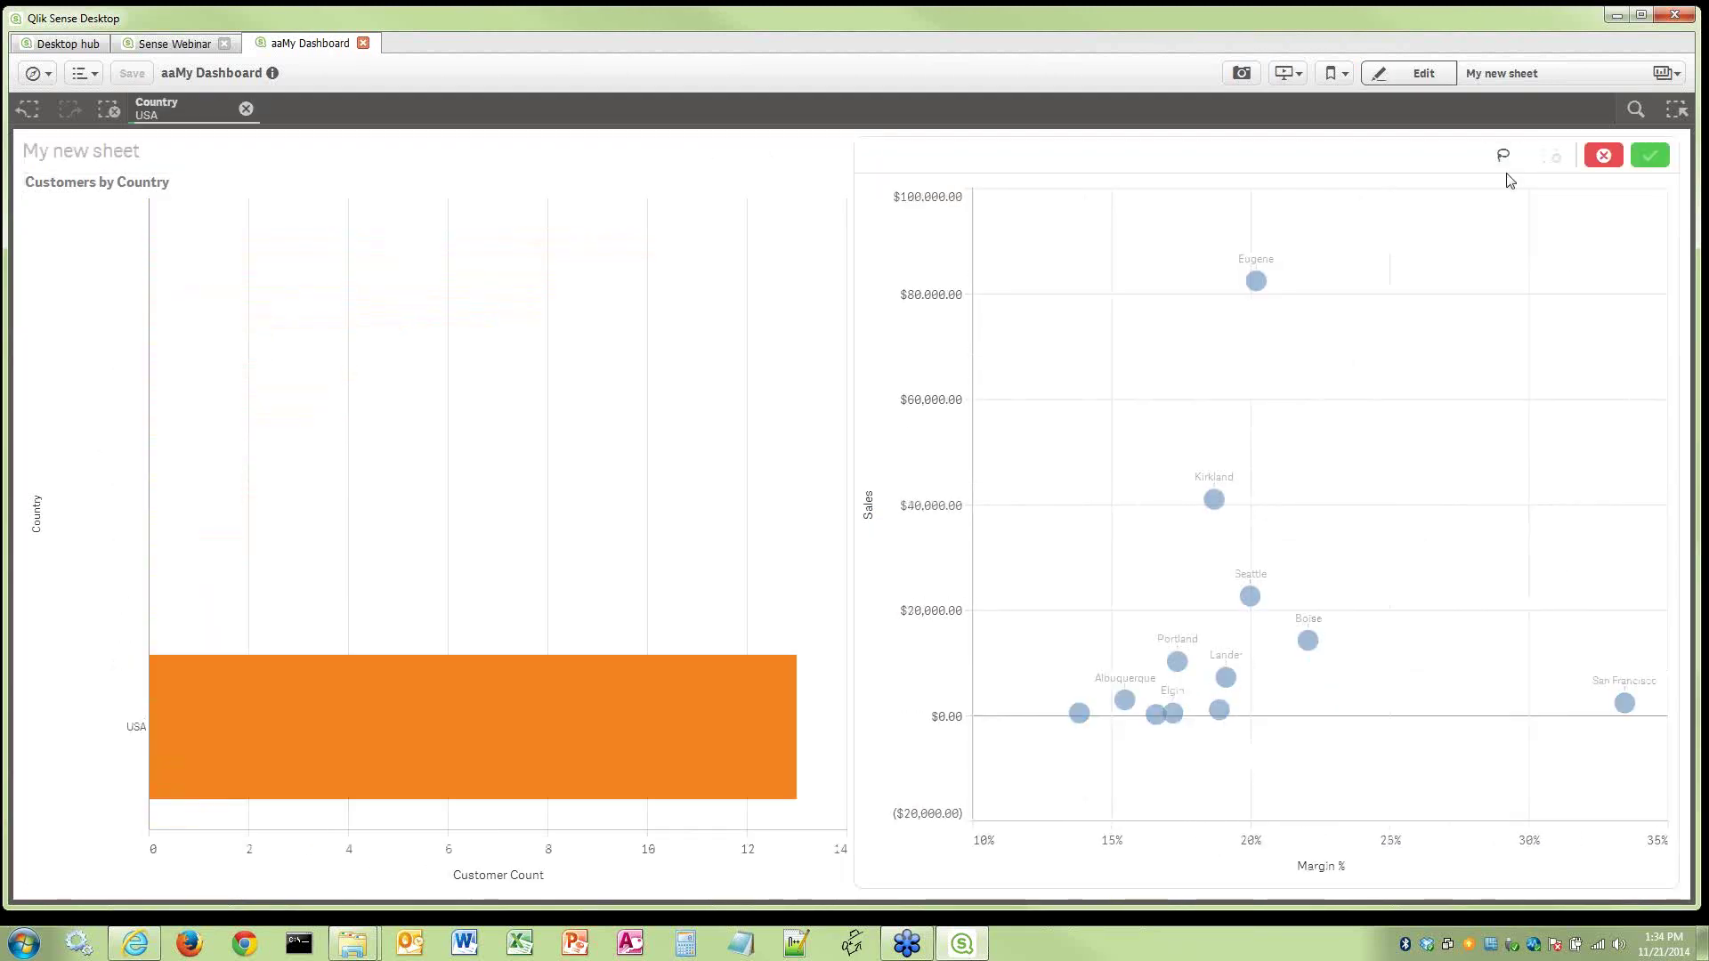
Narrow the scatter plot to three US cities, then clear all selections
{"action": "mouse_move", "coordinate": [1208, 422]}
{"action": "left_mouse_down"}
{"action": "mouse_move", "coordinate": [1184, 493]}
{"action": "mouse_move", "coordinate": [1212, 613]}
{"action": "mouse_move", "coordinate": [1259, 676]}
{"action": "mouse_move", "coordinate": [1364, 584]}
{"action": "mouse_move", "coordinate": [1321, 478]}
{"action": "mouse_move", "coordinate": [1213, 423]}
{"action": "left_mouse_up"}
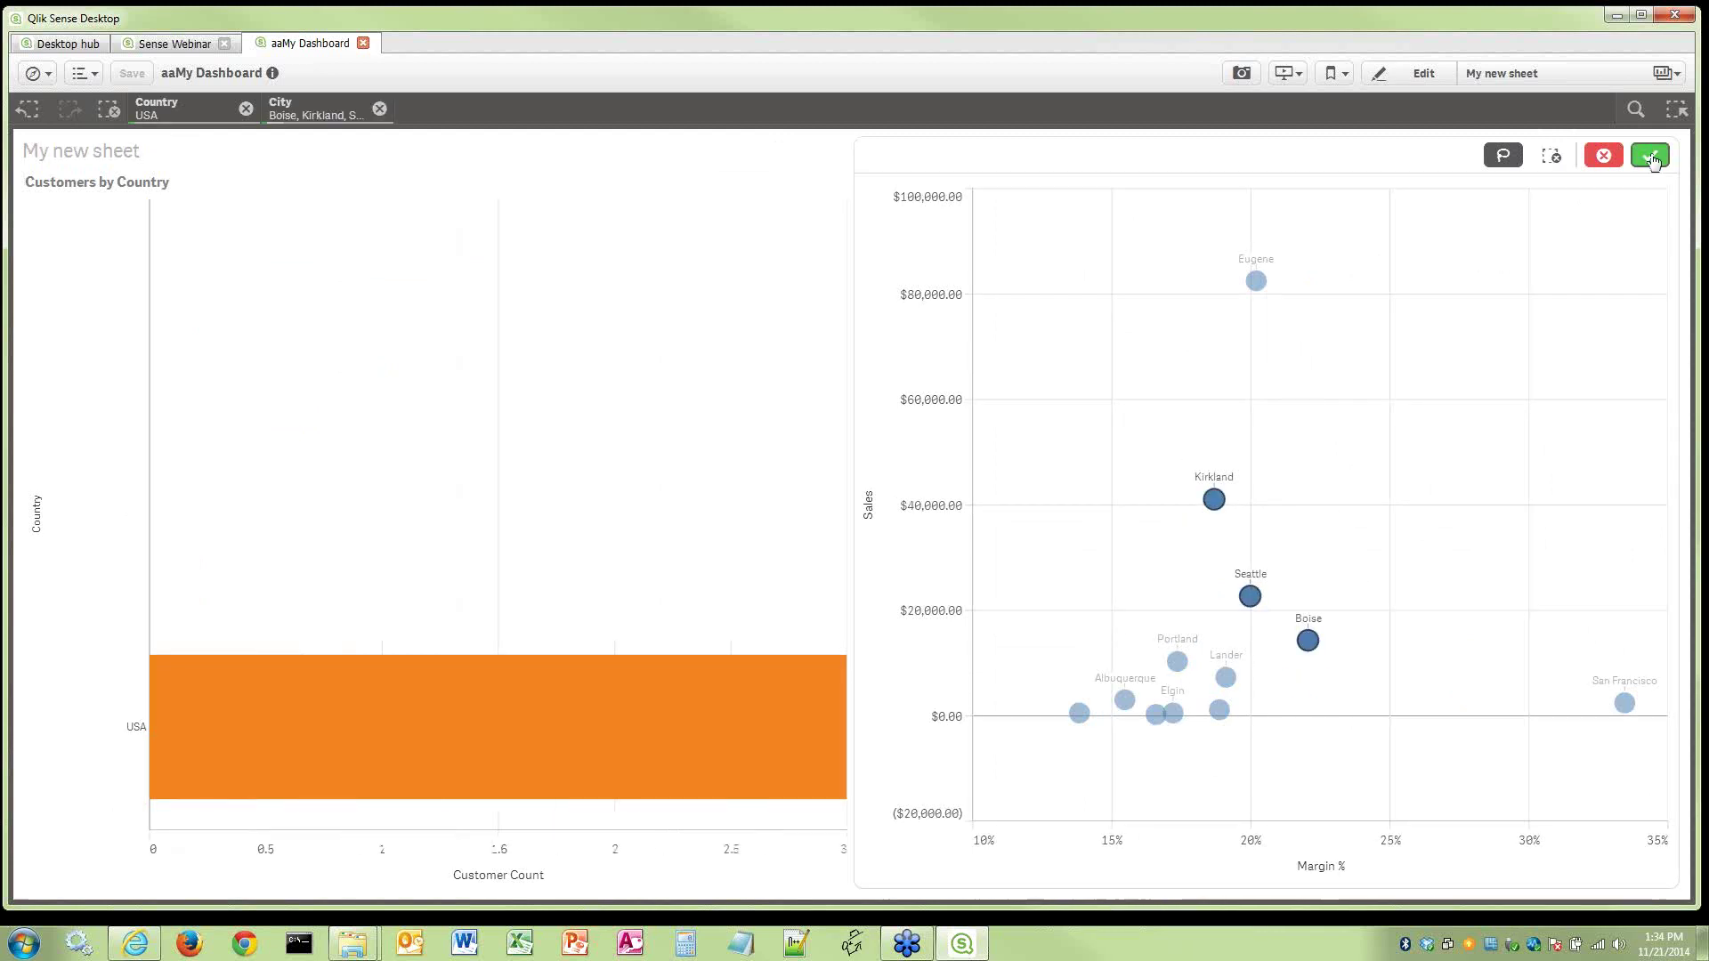
{"action": "left_click", "coordinate": [1473, 599]}
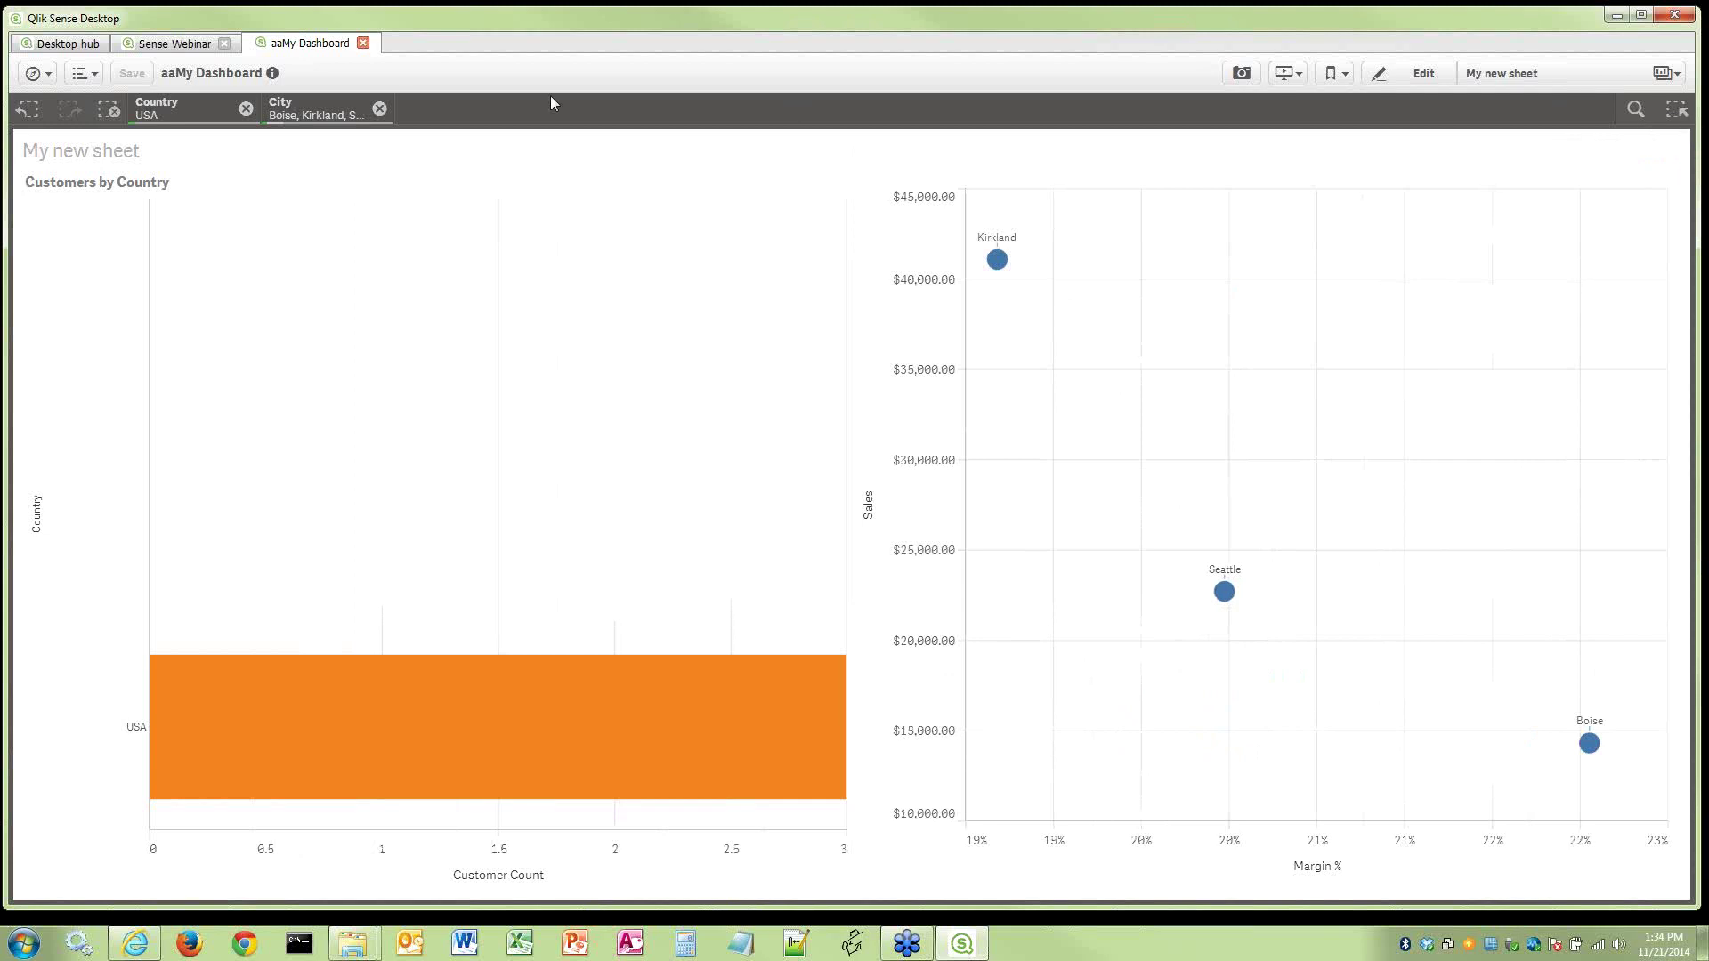
{"action": "left_click", "coordinate": [109, 108]}
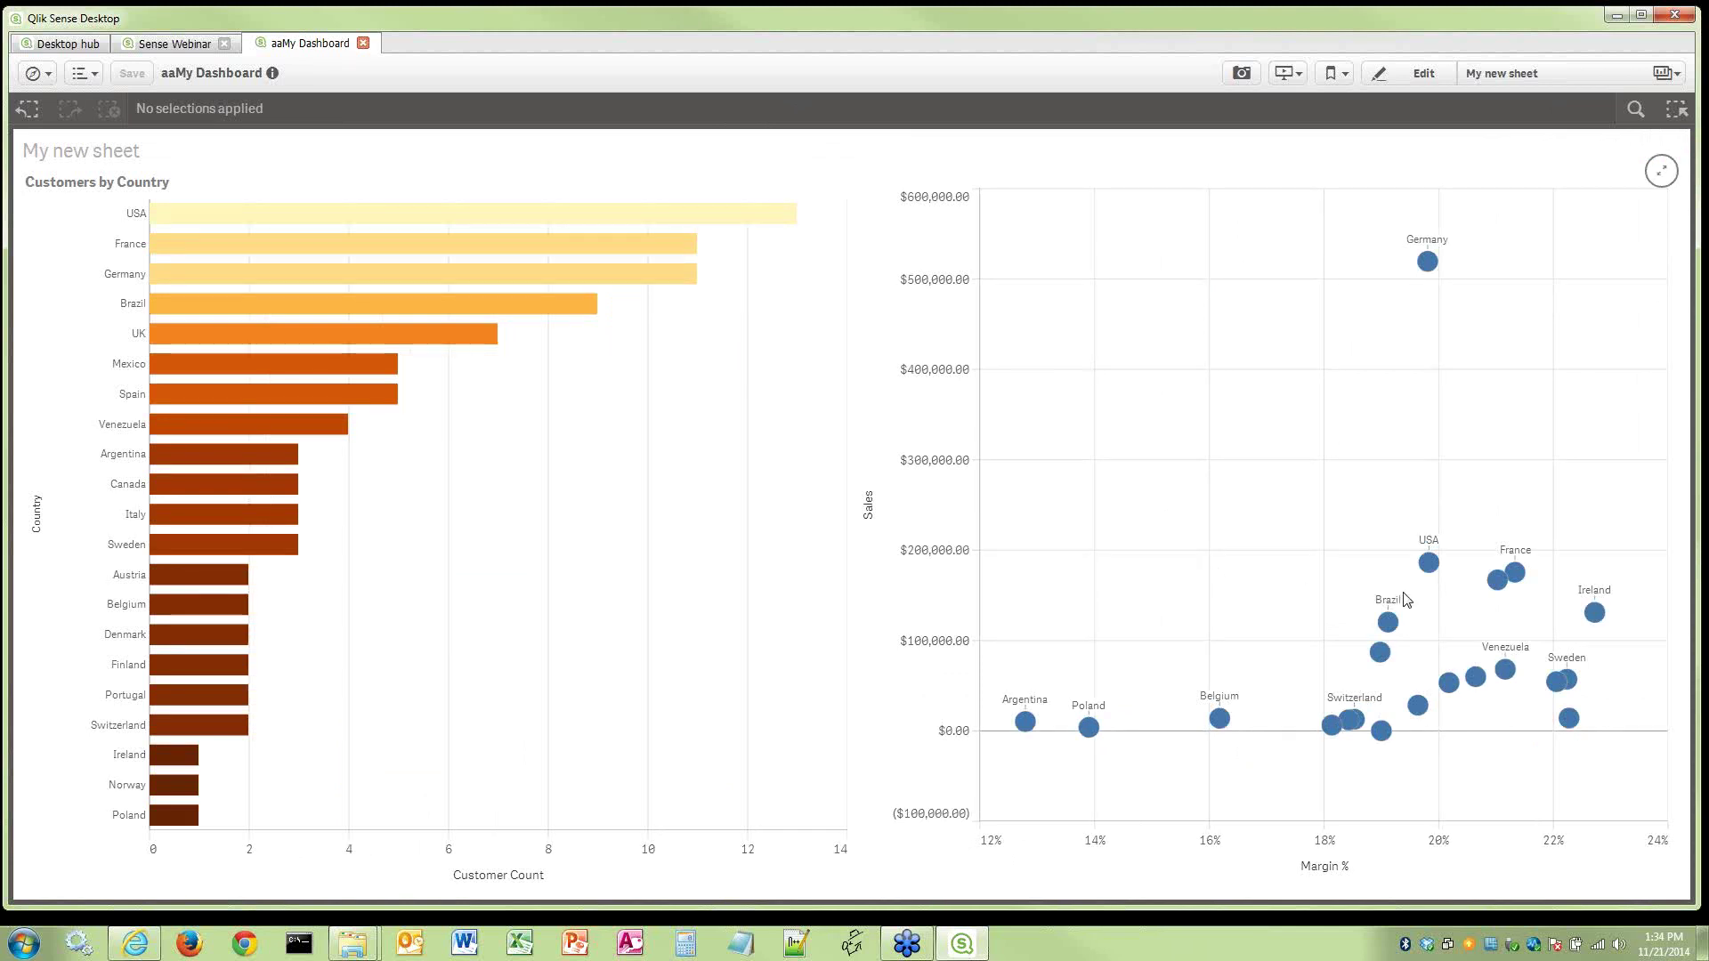
{"action": "scroll", "coordinate": [1406, 594], "scroll_direction": "up", "scroll_amount": 2}
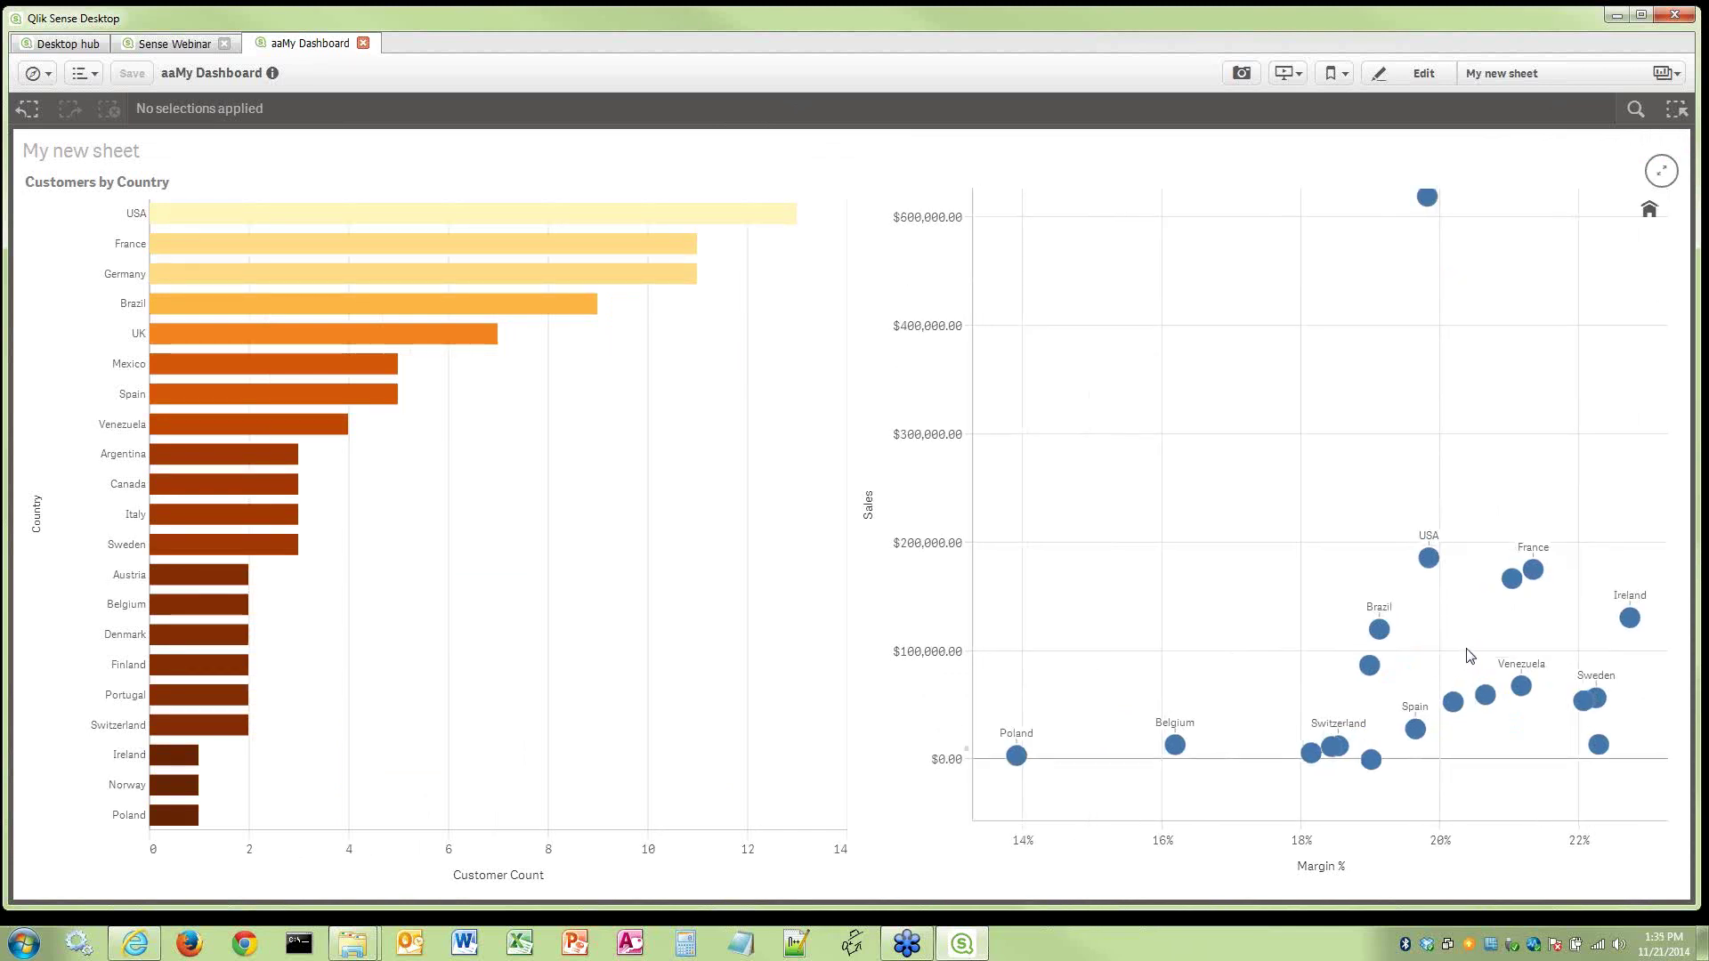
{"action": "scroll", "coordinate": [1469, 656], "scroll_direction": "up", "scroll_amount": 2}
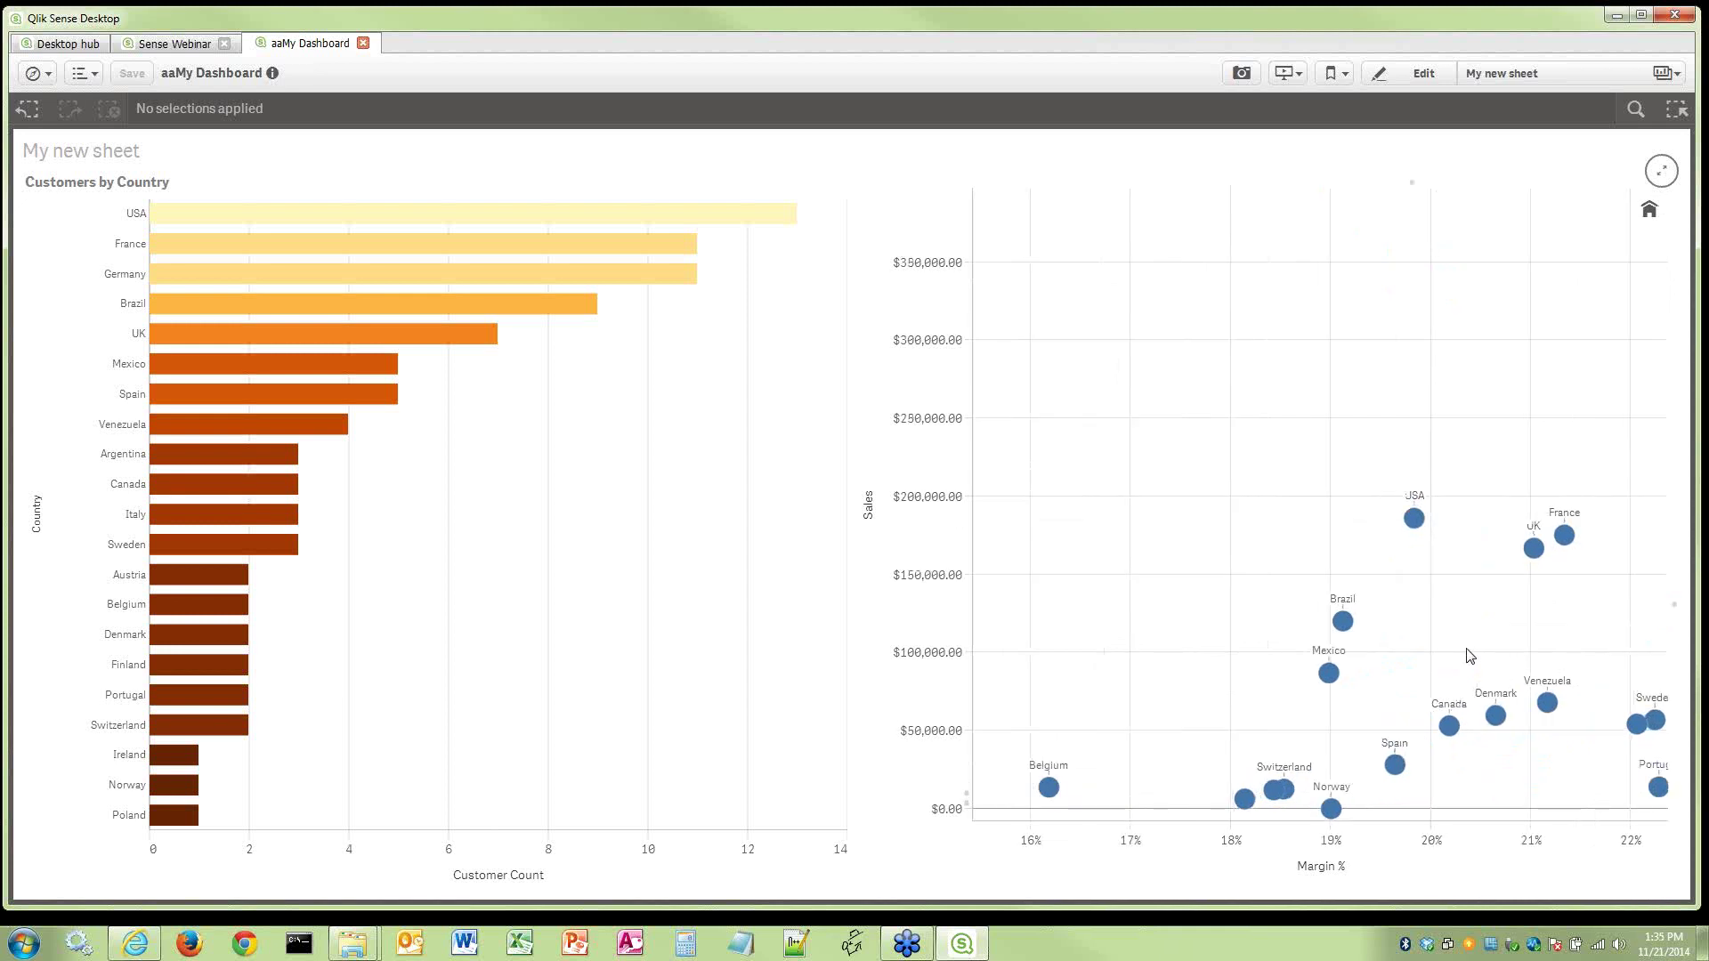
{"action": "scroll", "coordinate": [1468, 547], "scroll_direction": "down", "scroll_amount": 4}
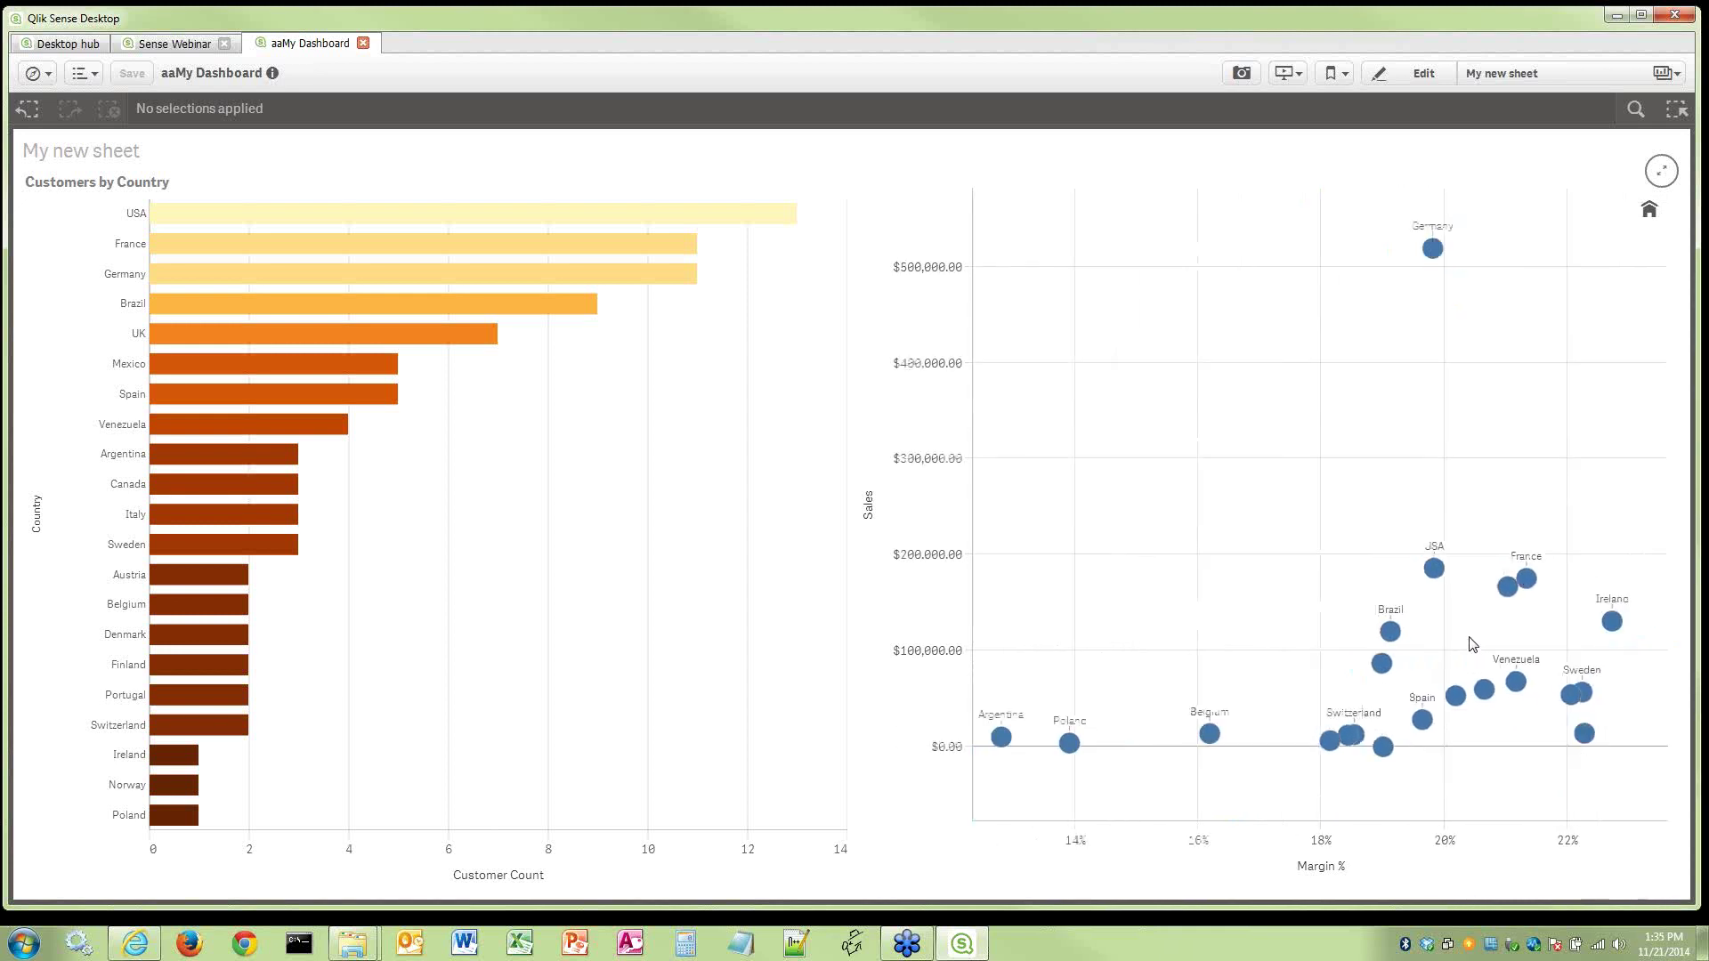
{"action": "left_click", "coordinate": [1652, 219]}
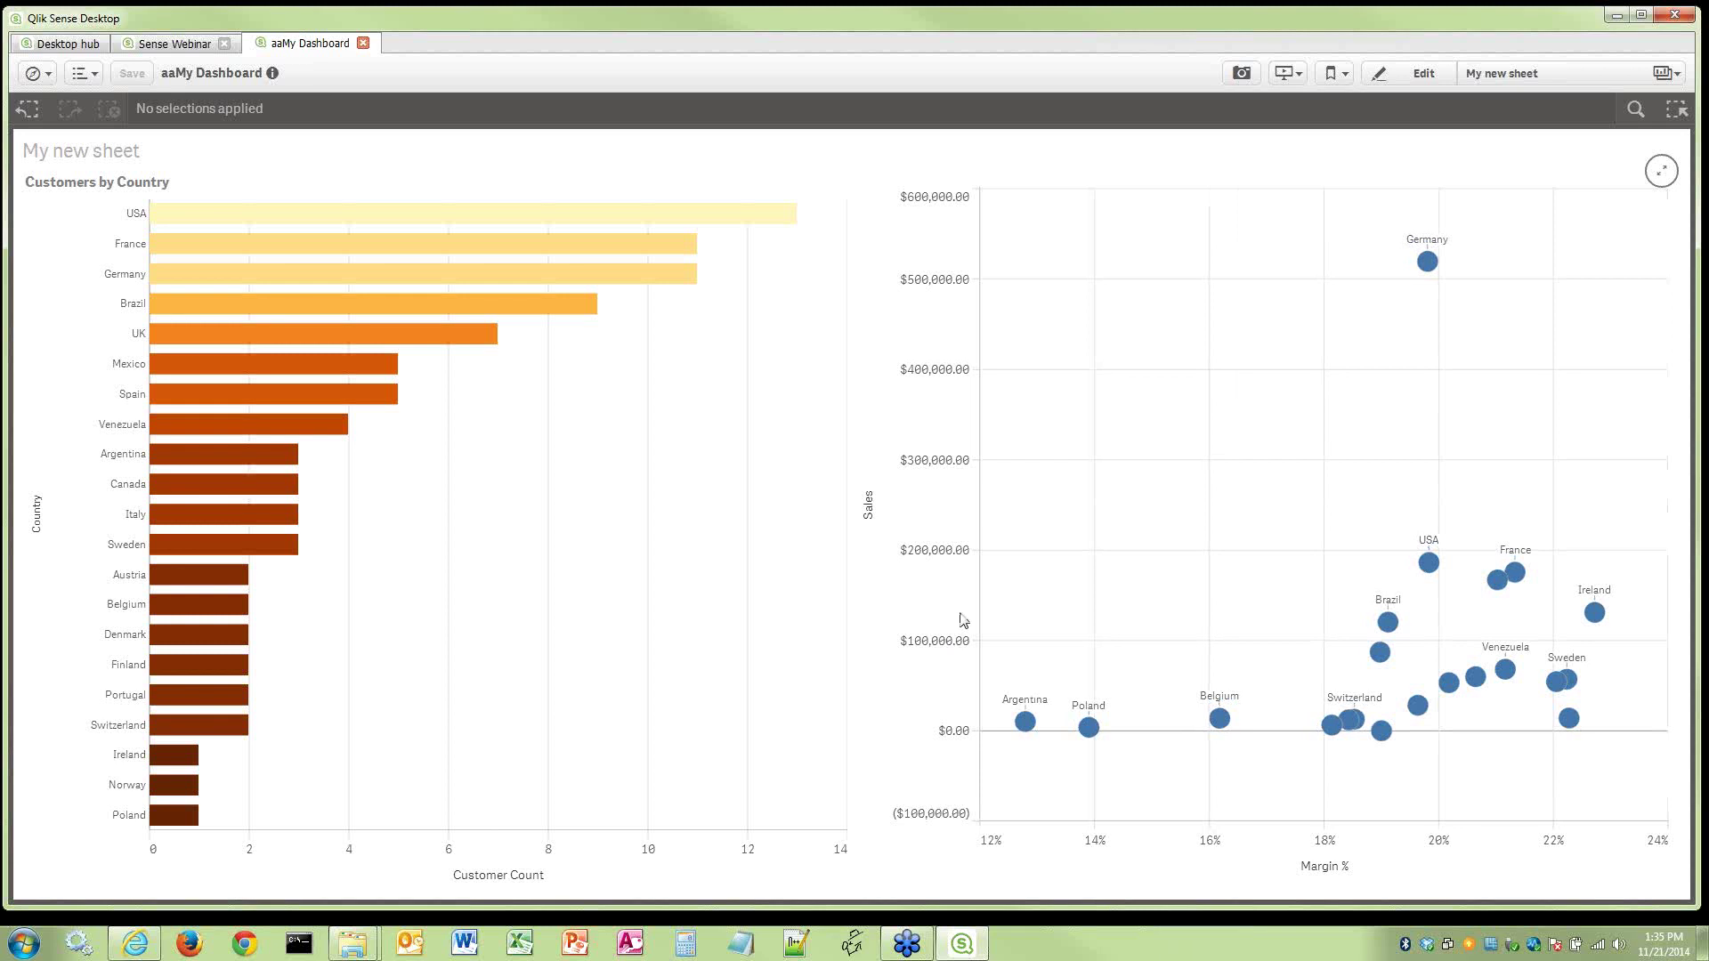
{"action": "left_click", "coordinate": [1678, 111]}
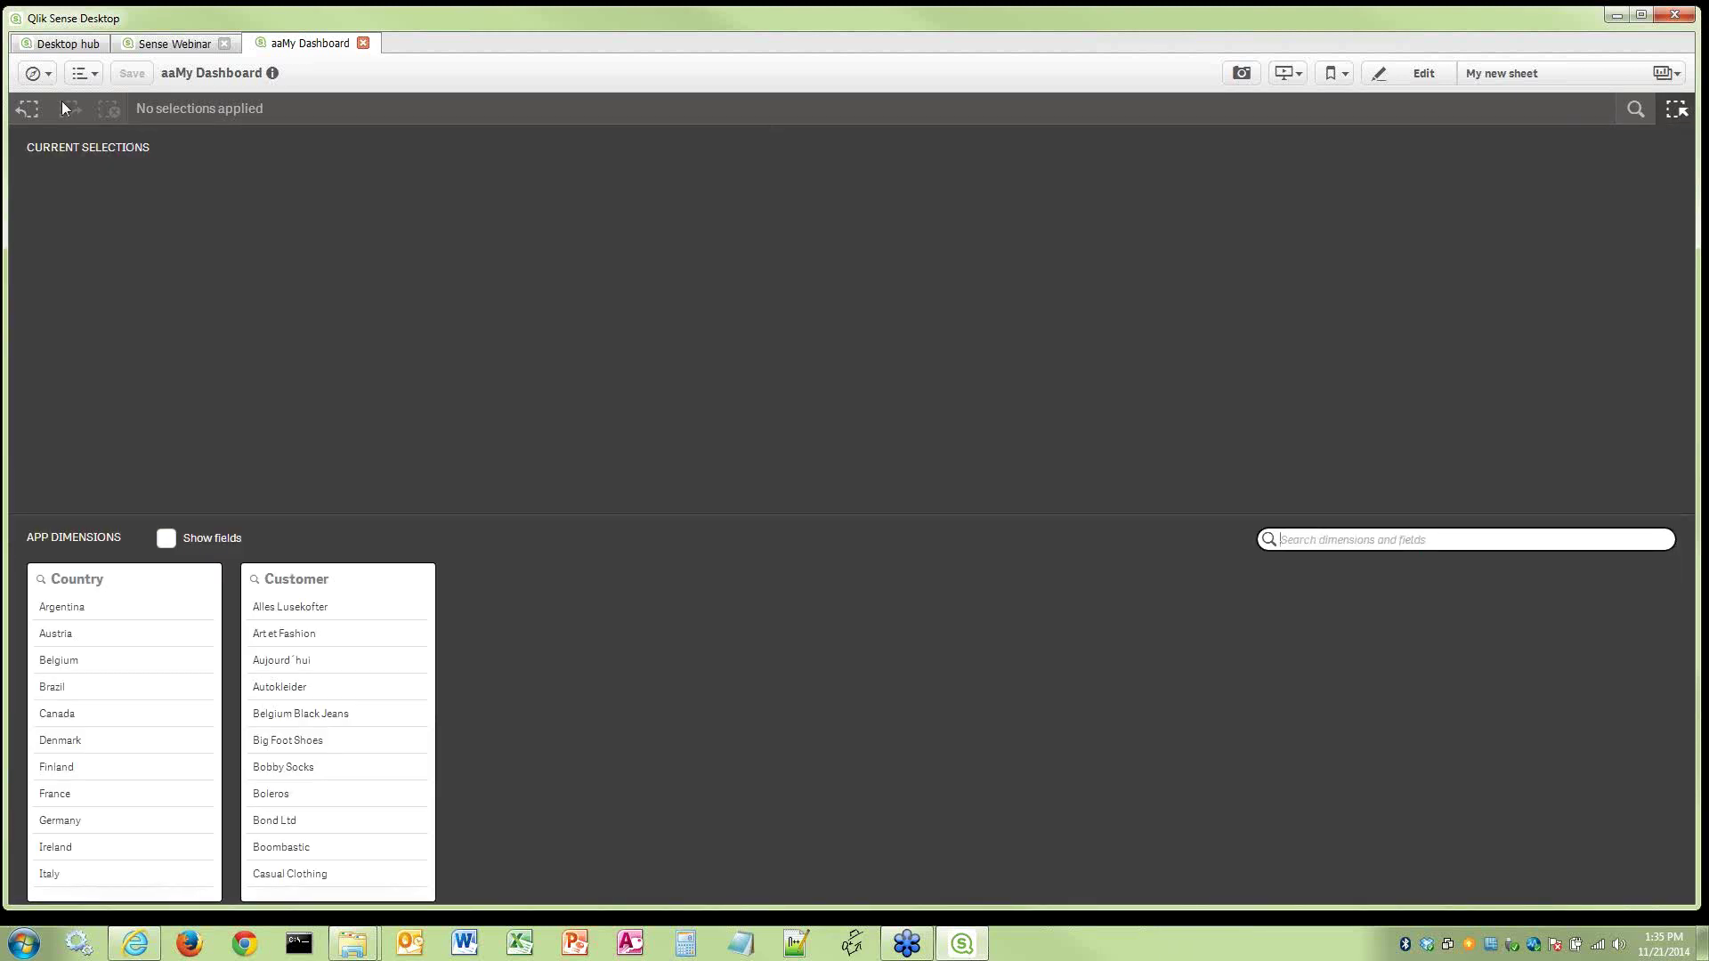
{"action": "left_click", "coordinate": [1677, 111]}
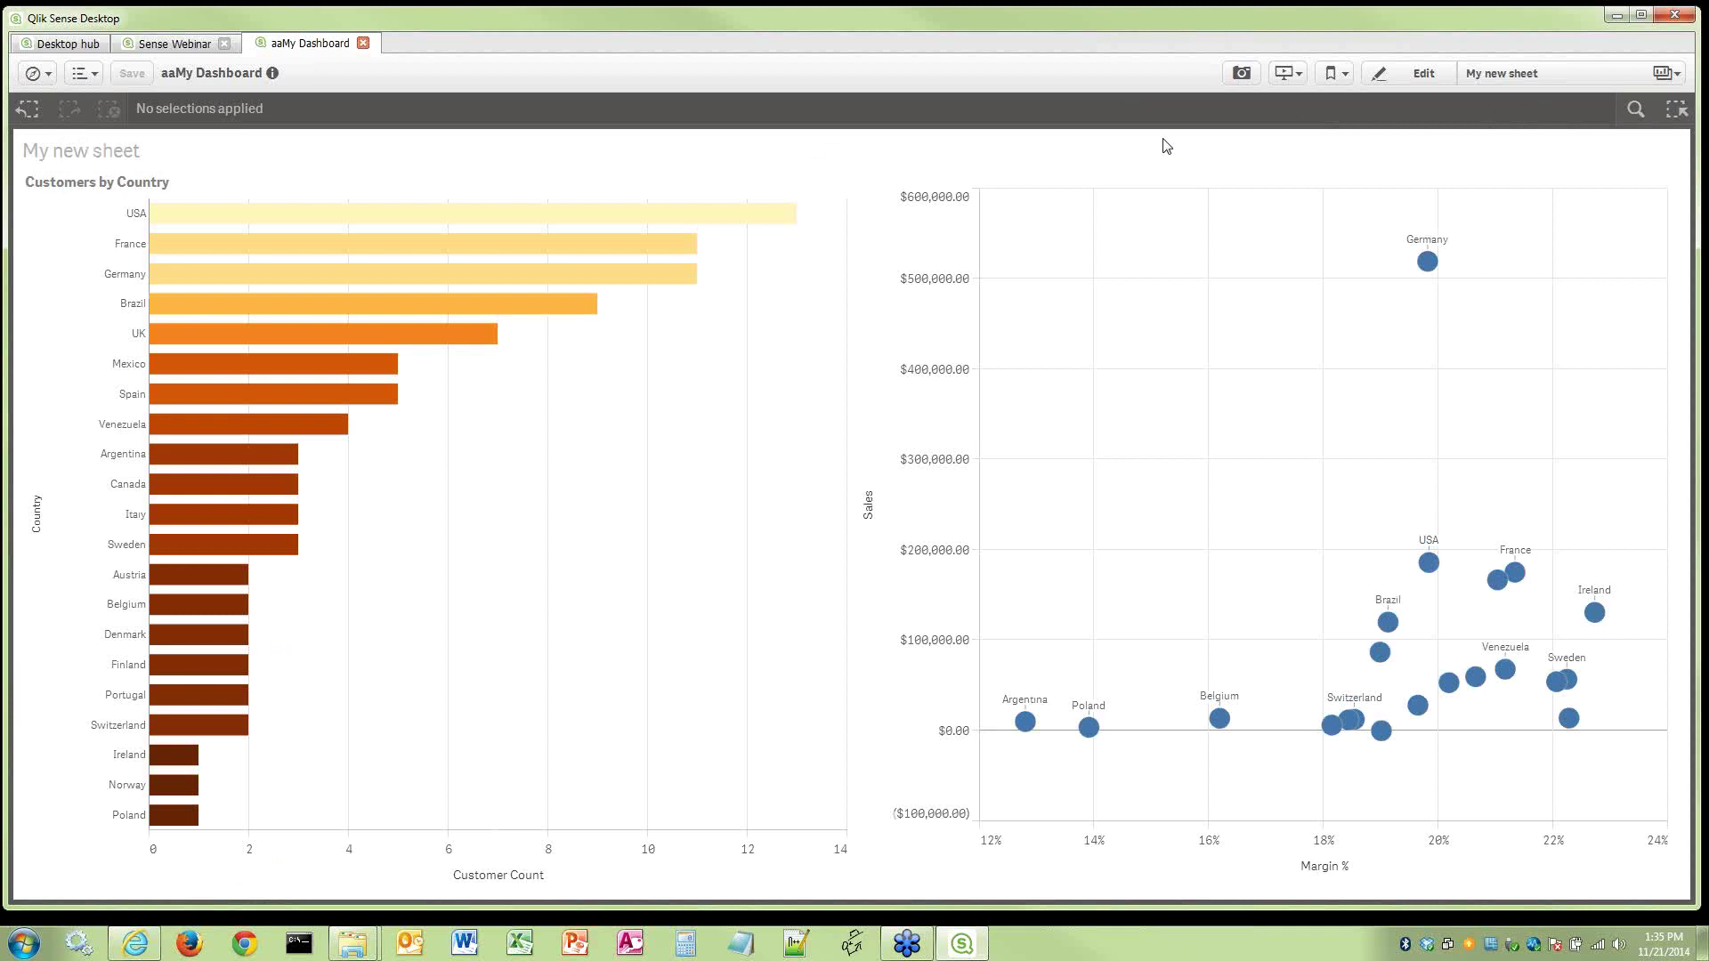
Resize the scatter plot and bar chart to free space on the sheet's left, and show master dimensions
{"action": "left_click", "coordinate": [1417, 79]}
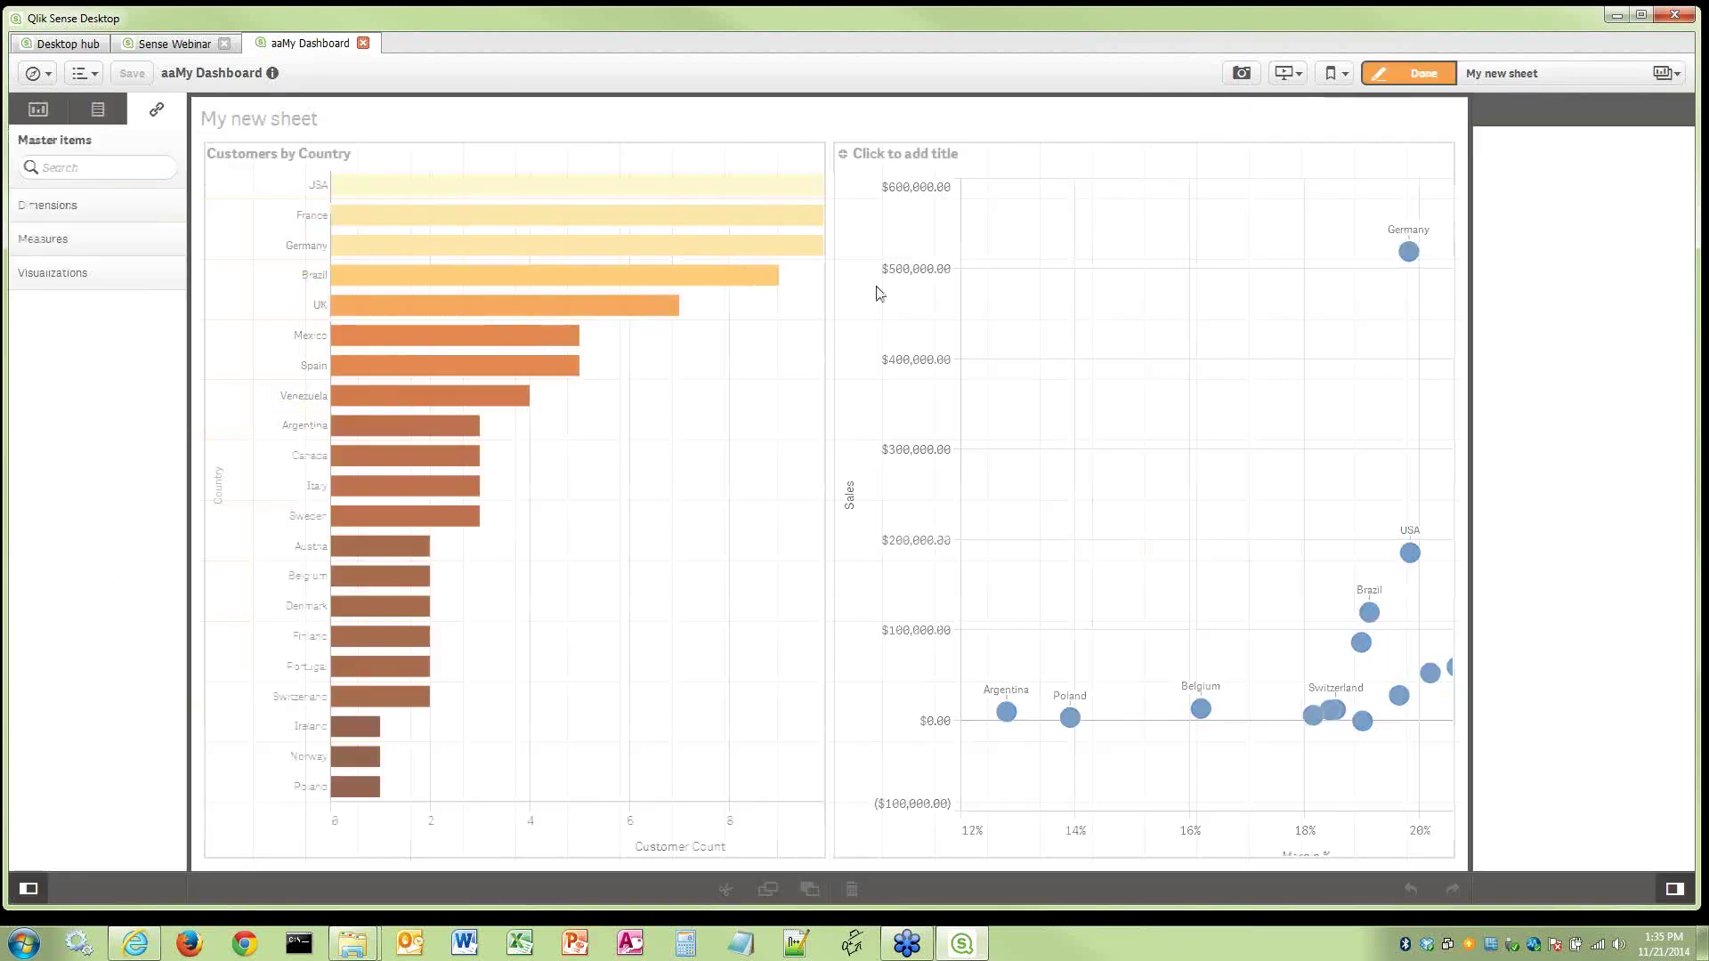
{"action": "left_click", "coordinate": [1097, 465]}
{"action": "left_click_drag", "start_coordinate": [838, 496], "coordinate": [977, 495]}
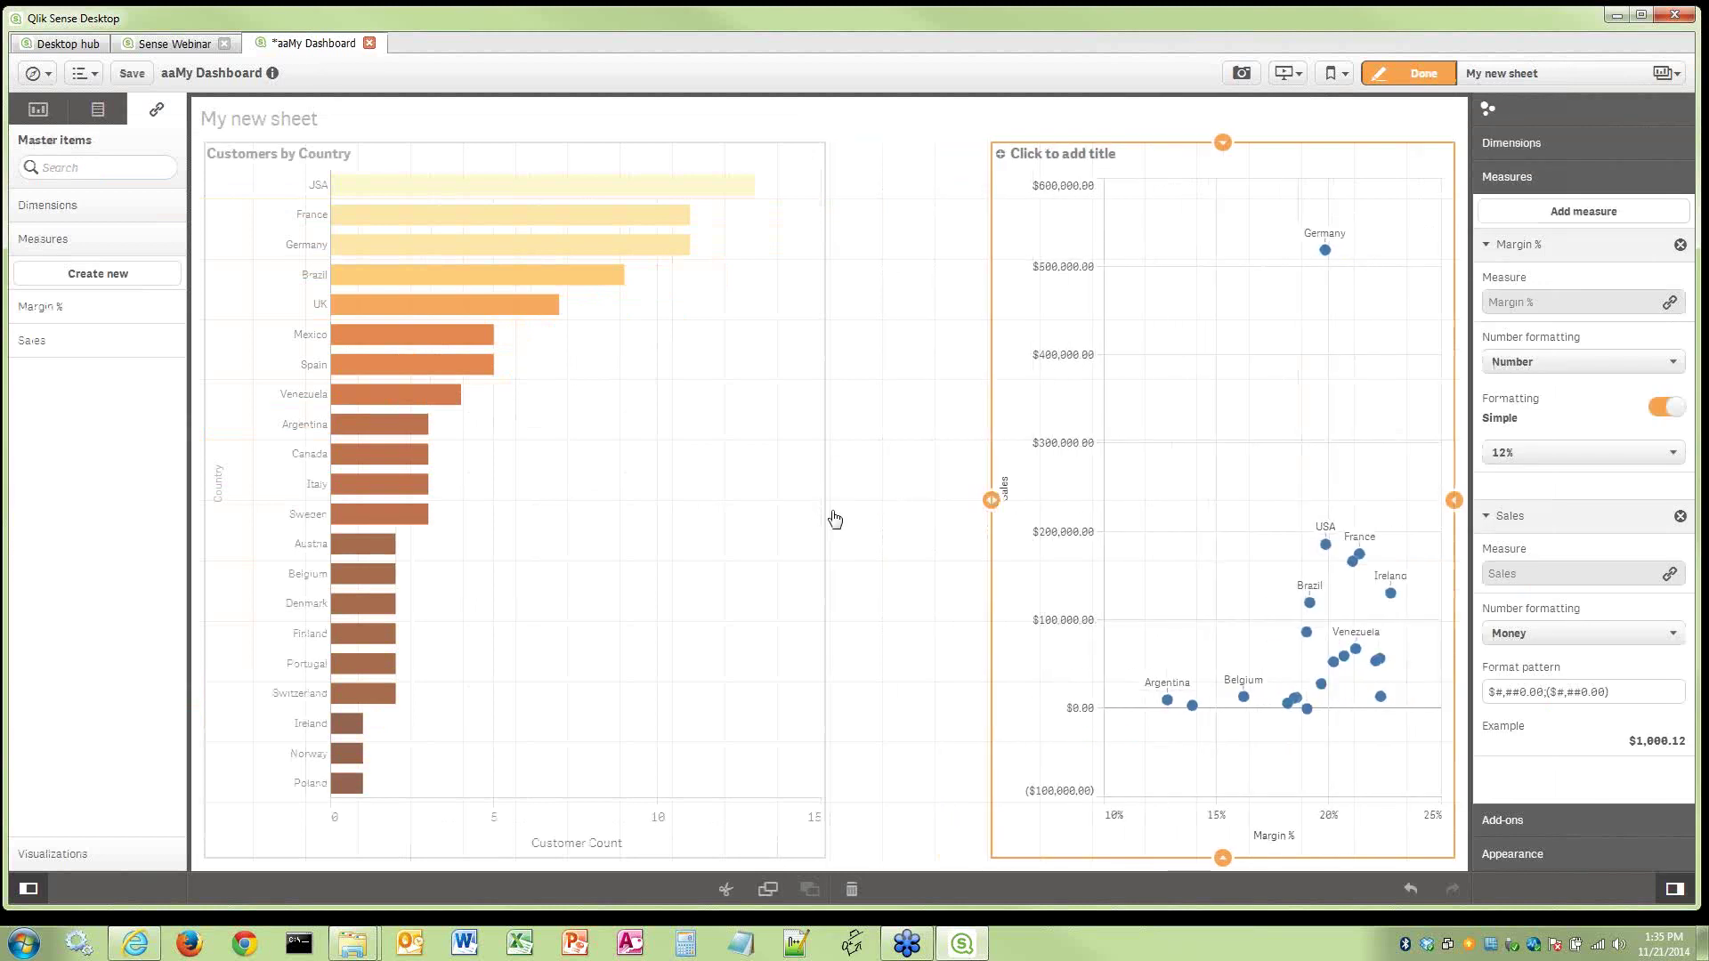
{"action": "left_click_drag", "start_coordinate": [834, 519], "coordinate": [966, 509]}
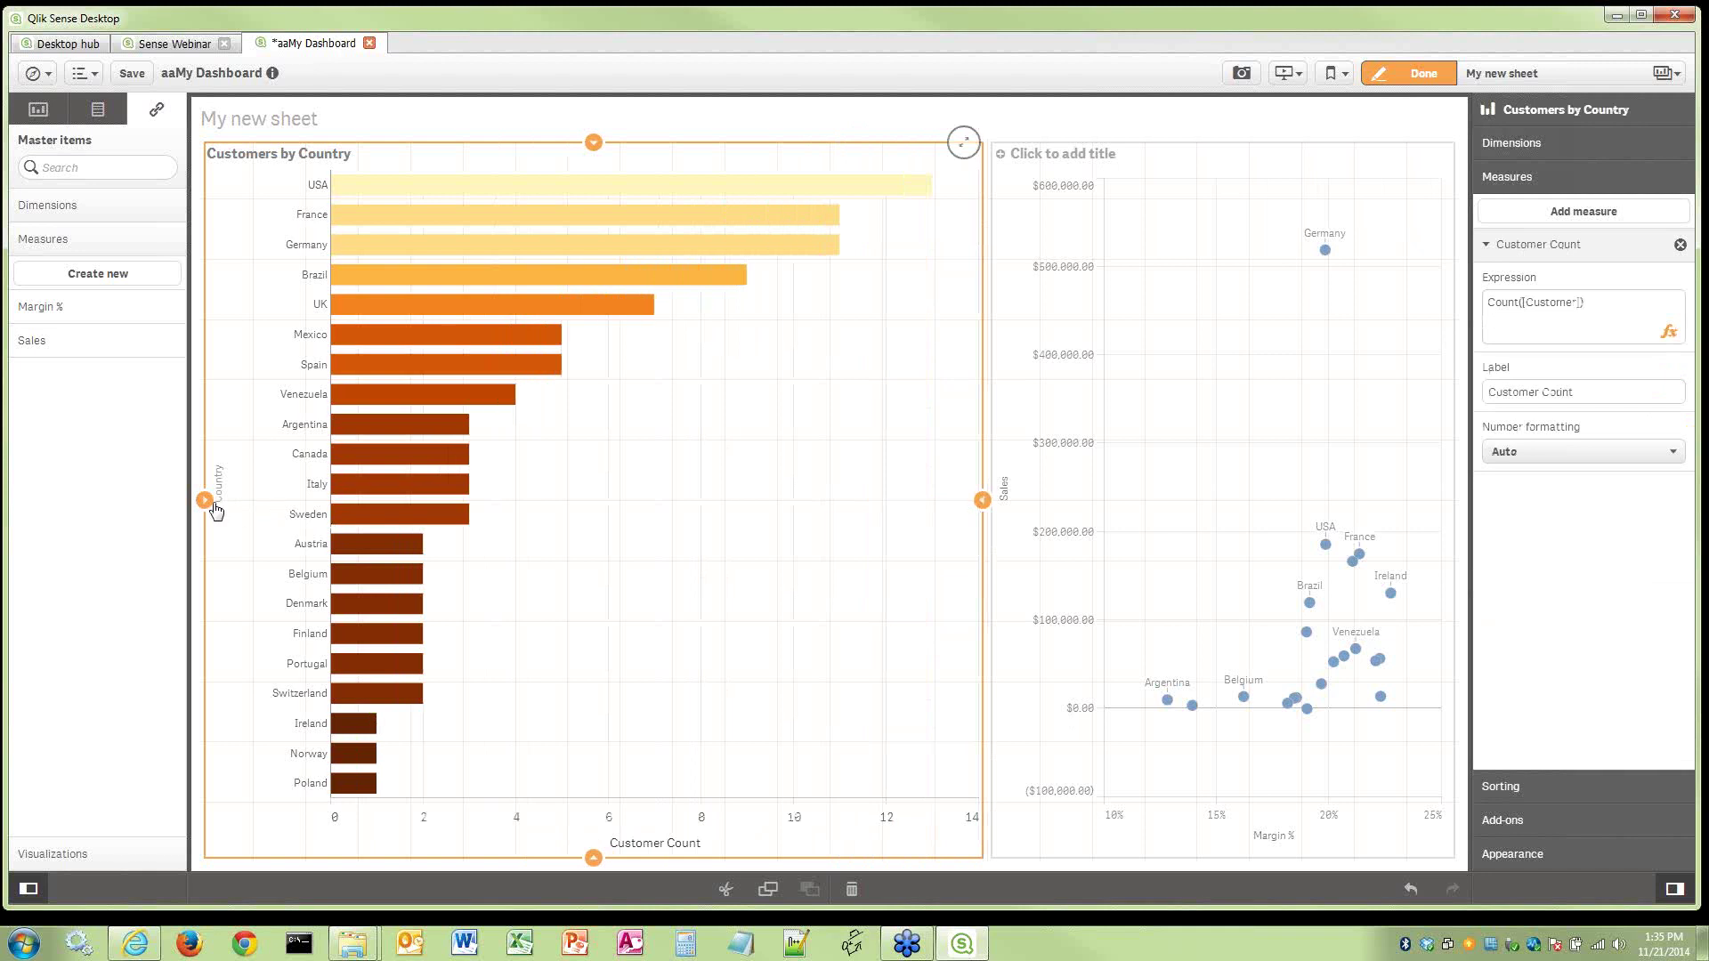
{"action": "left_click_drag", "start_coordinate": [216, 510], "coordinate": [485, 508]}
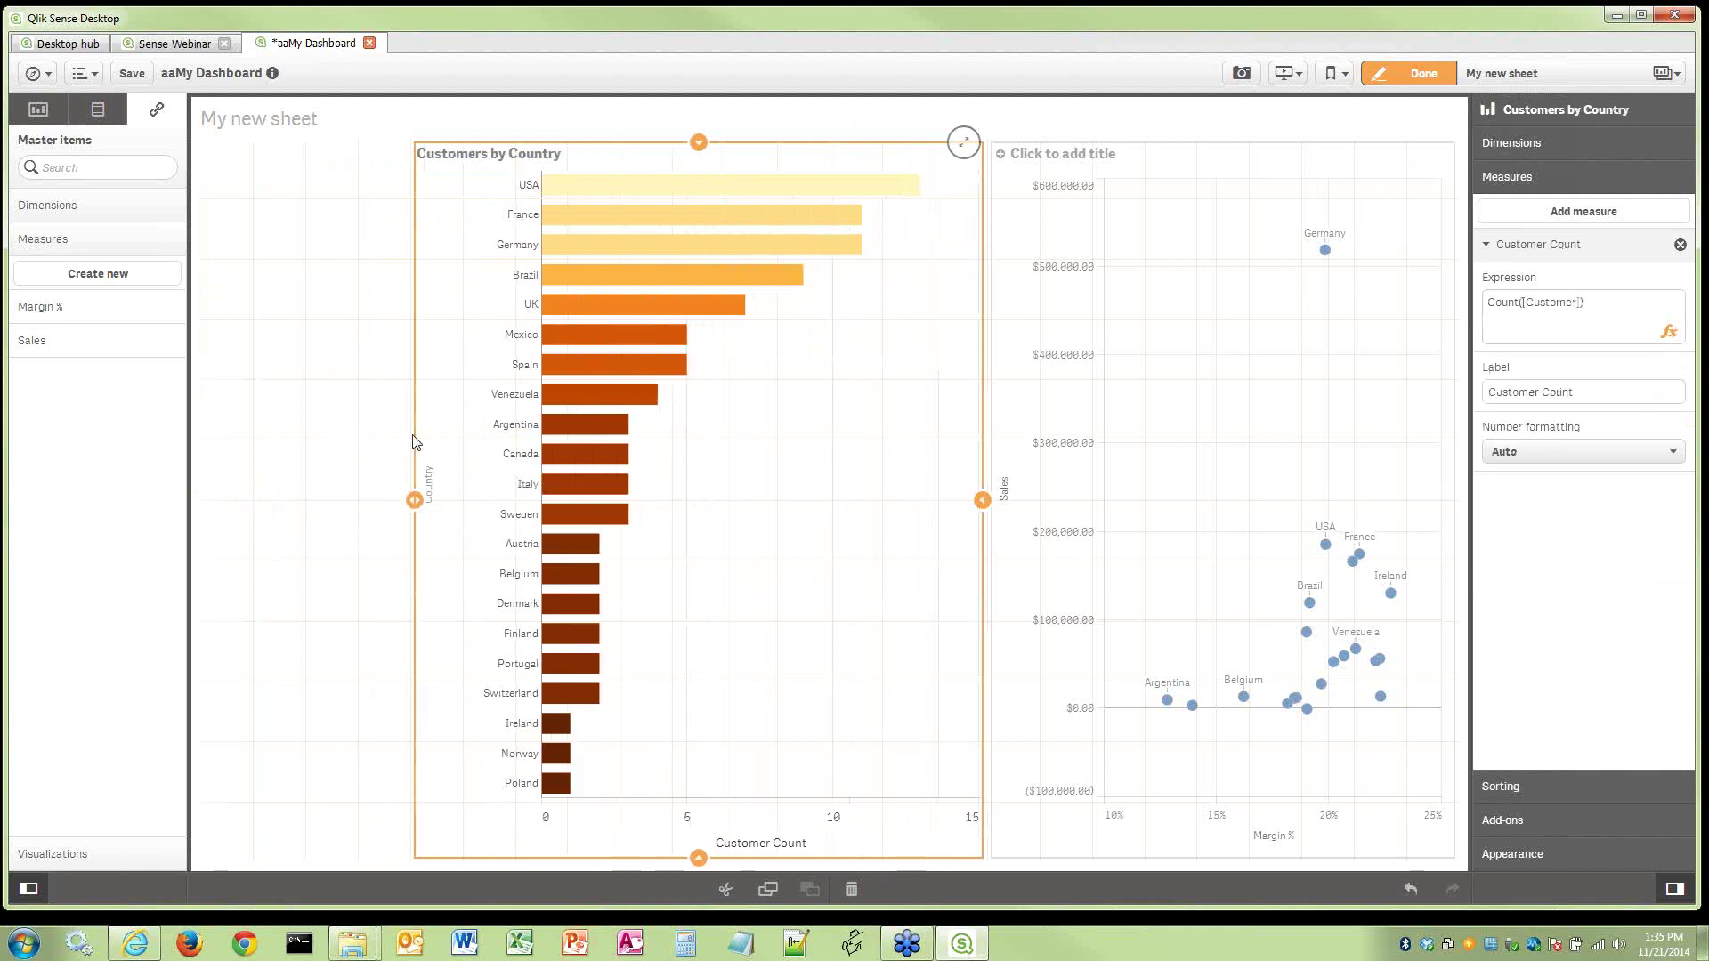
{"action": "left_click", "coordinate": [68, 209]}
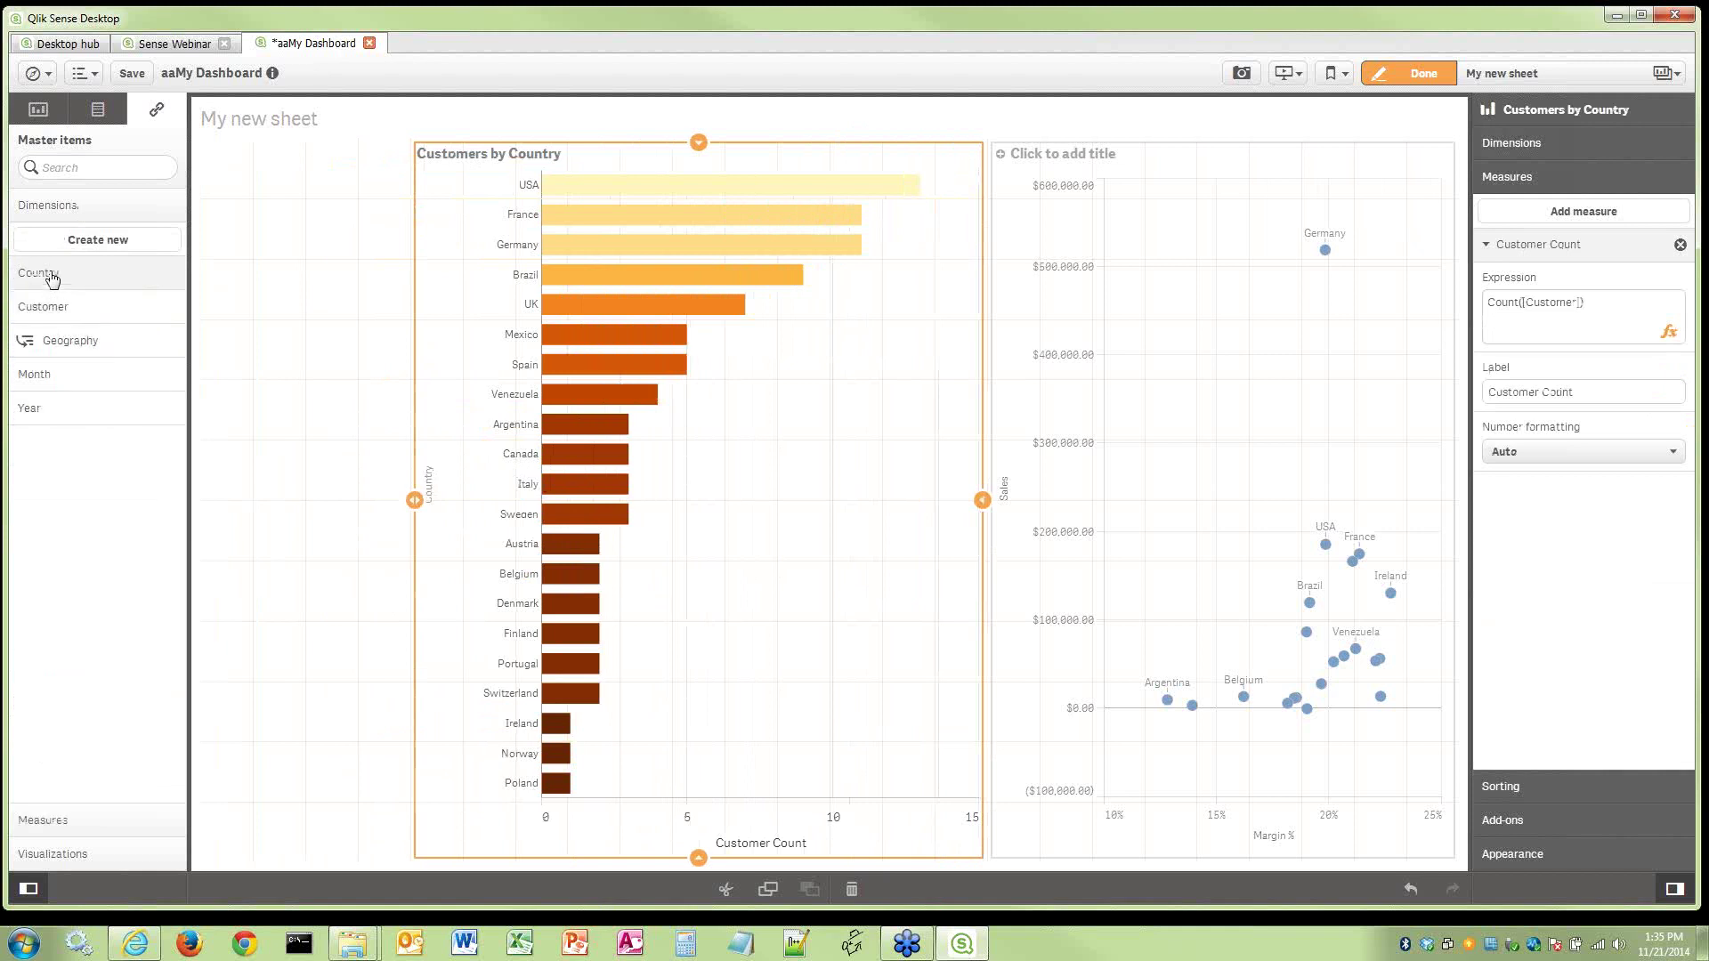
Stack Country, Year and Month filter panes in the left column, each shrunk to a compact bar
{"action": "left_click_drag", "start_coordinate": [52, 279], "coordinate": [332, 349]}
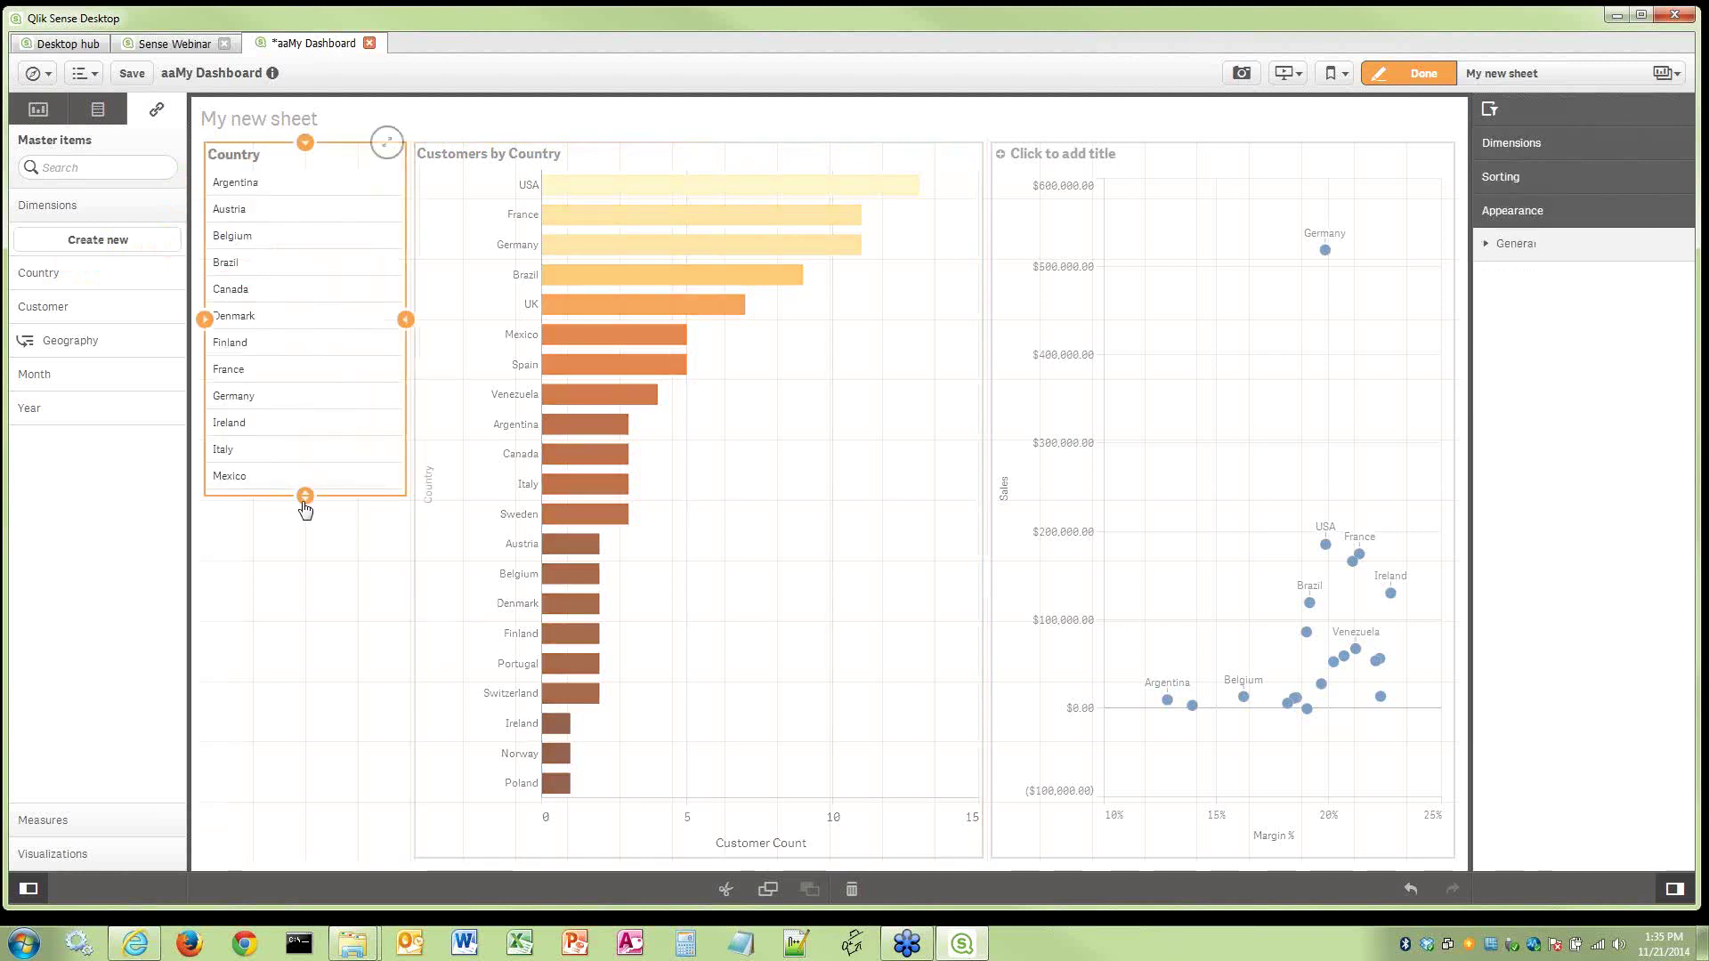
{"action": "left_click_drag", "start_coordinate": [305, 500], "coordinate": [297, 217]}
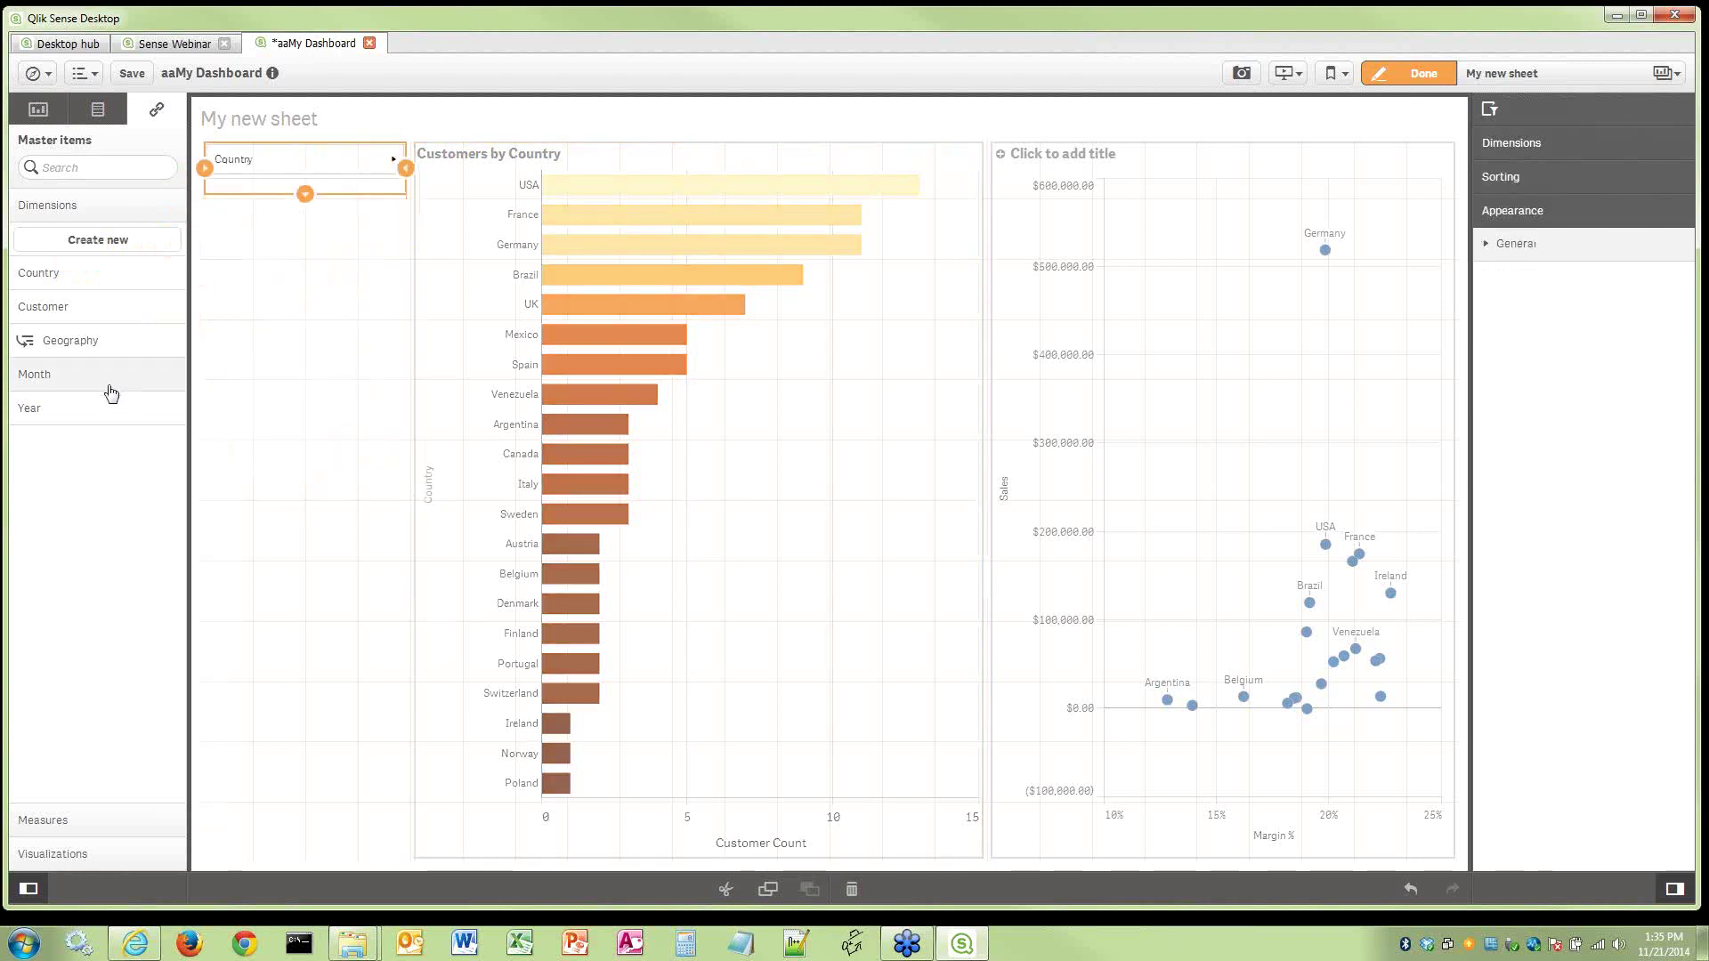
{"action": "left_click_drag", "start_coordinate": [105, 408], "coordinate": [293, 256]}
{"action": "left_click_drag", "start_coordinate": [305, 496], "coordinate": [305, 253]}
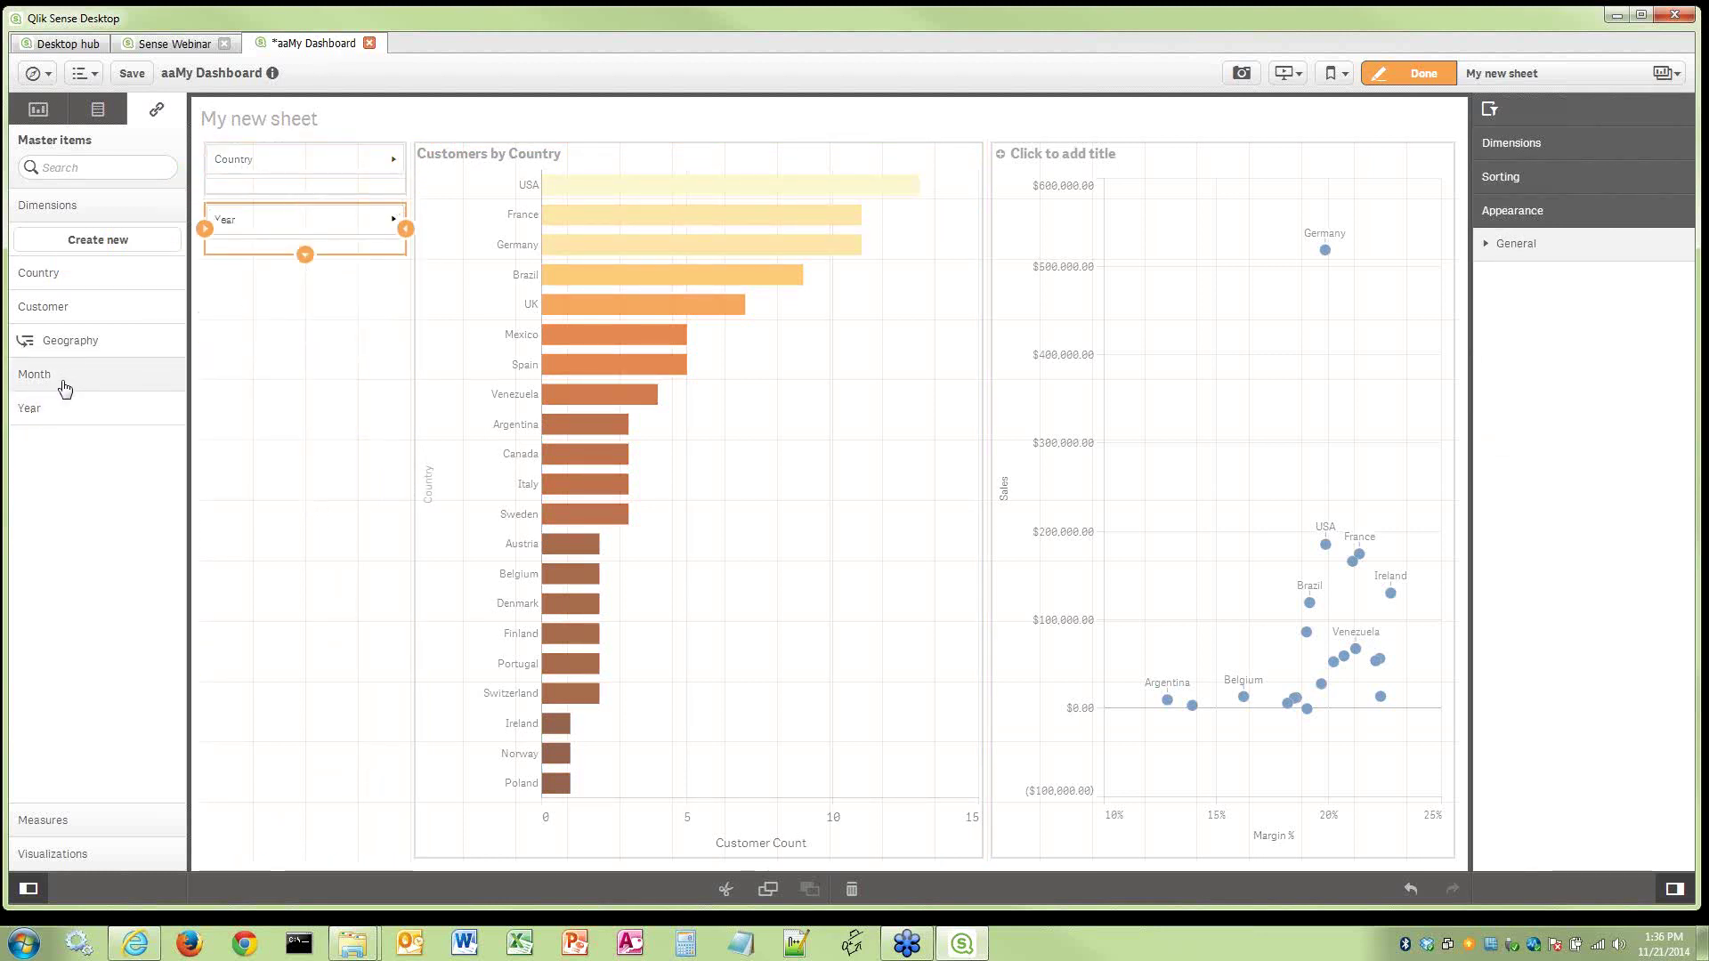
{"action": "left_click_drag", "start_coordinate": [61, 384], "coordinate": [296, 349]}
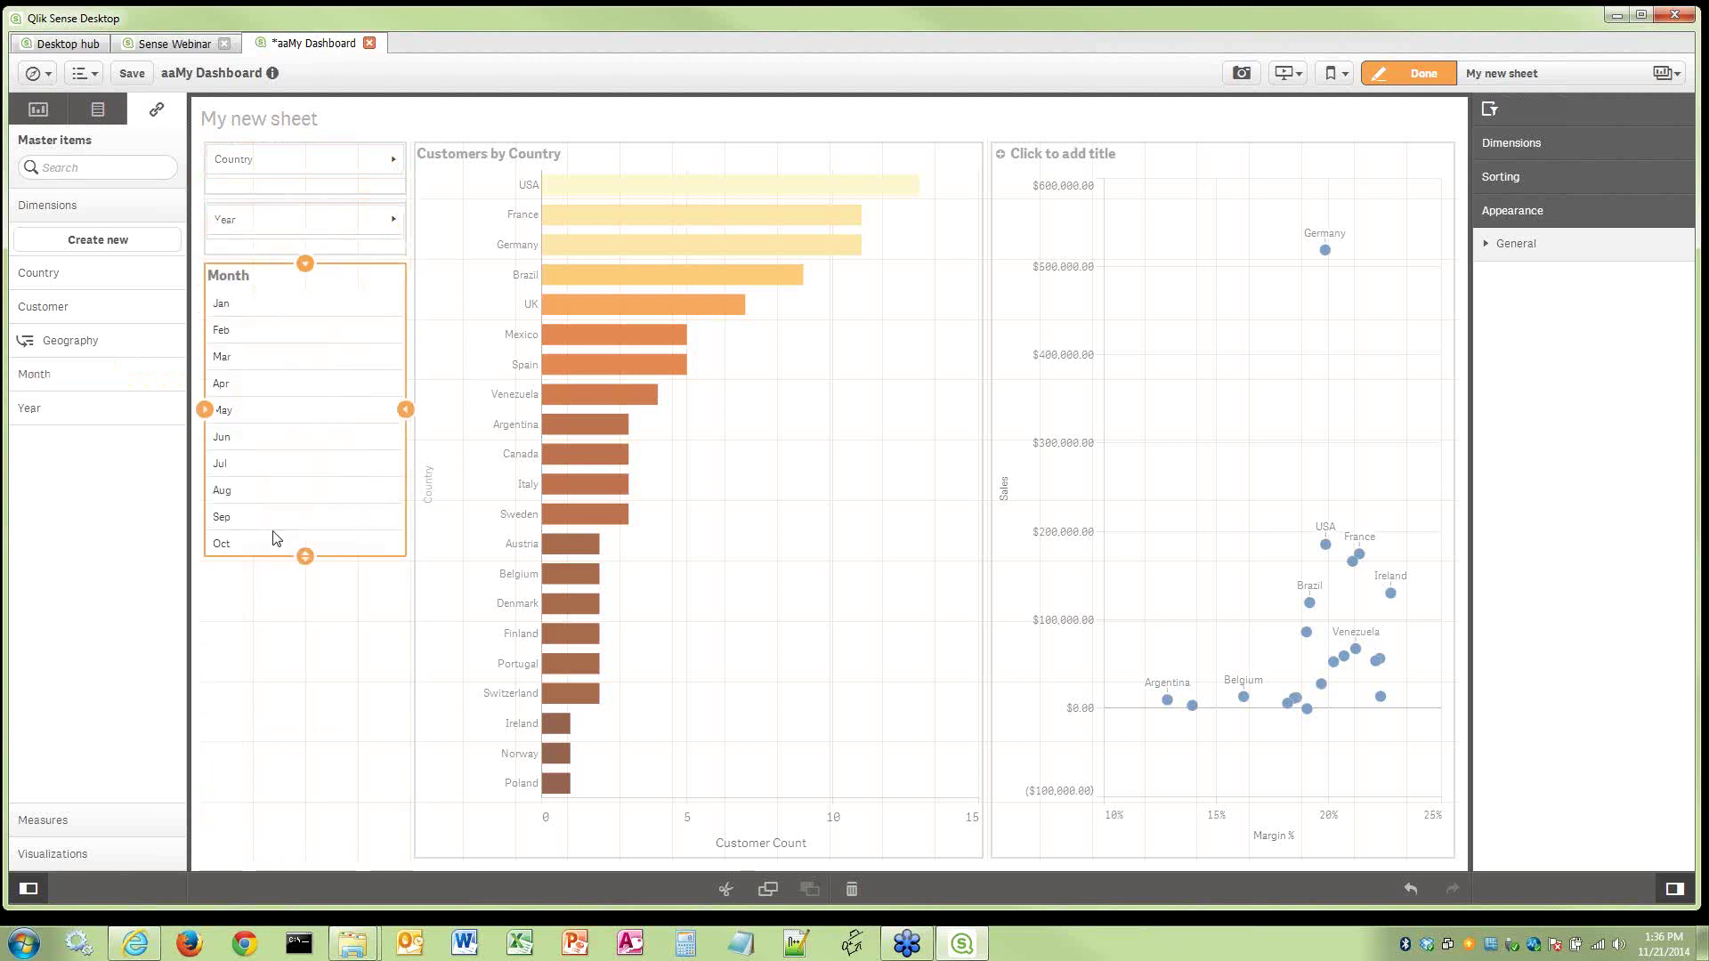
{"action": "left_click_drag", "start_coordinate": [302, 556], "coordinate": [317, 339]}
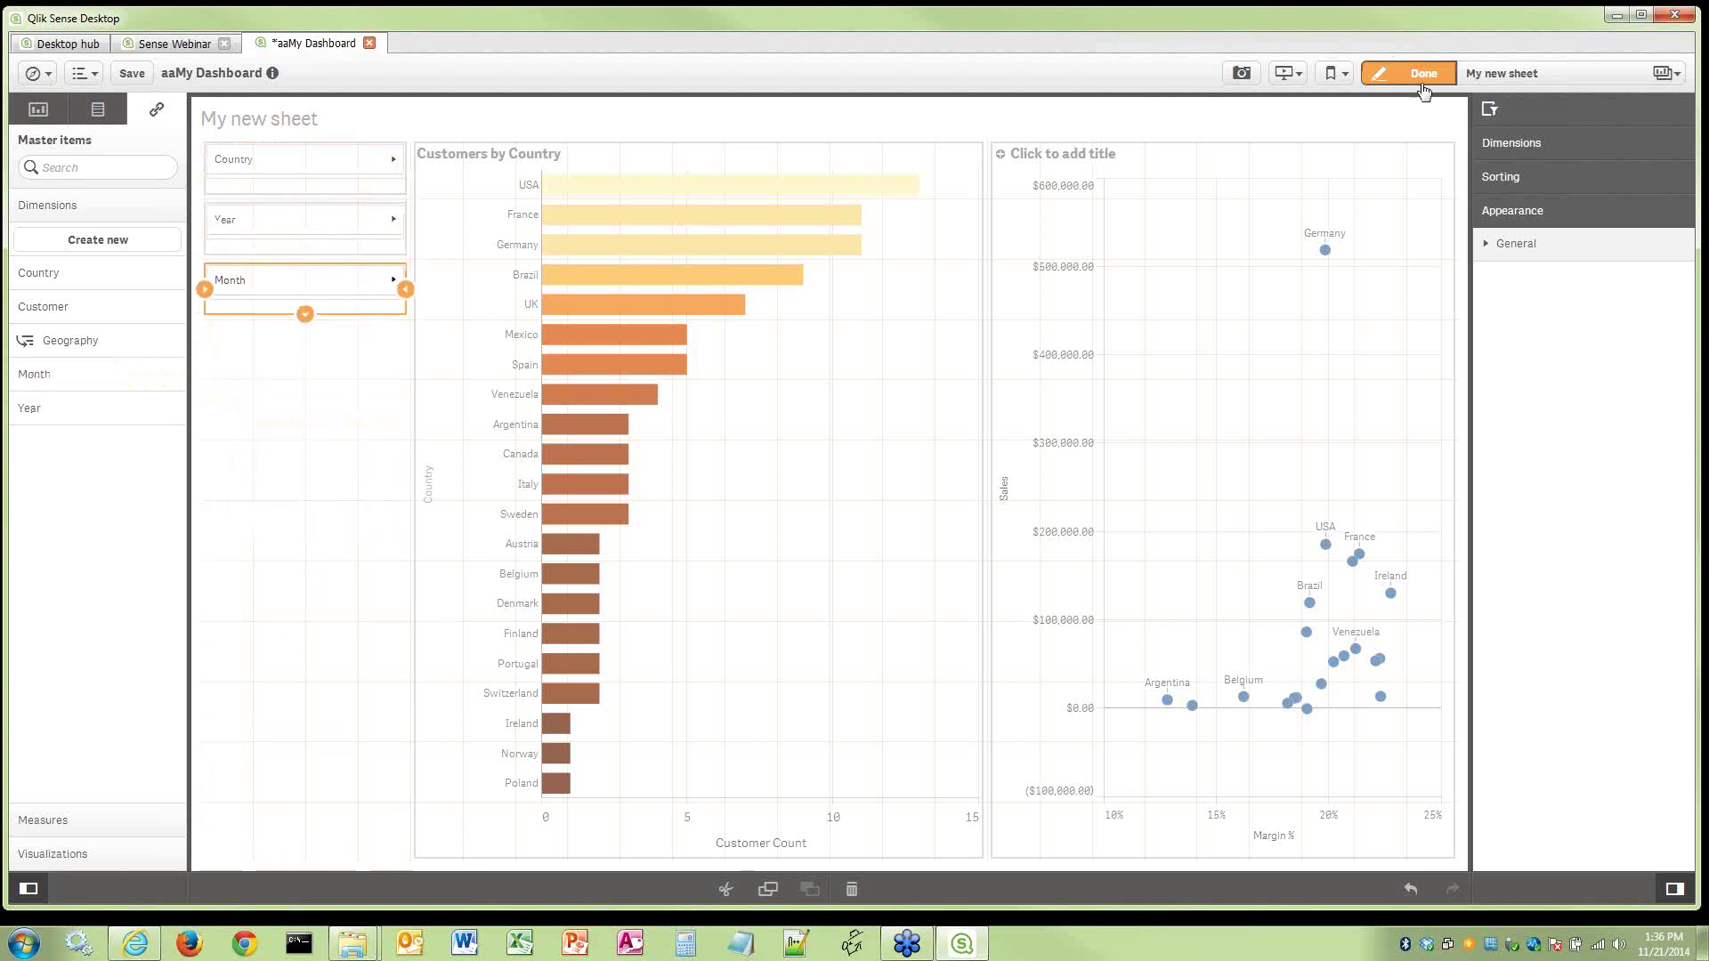
Save the sheet, leave edit mode, and select years 2012 and 2013 in the Year filter
{"action": "left_click", "coordinate": [131, 73]}
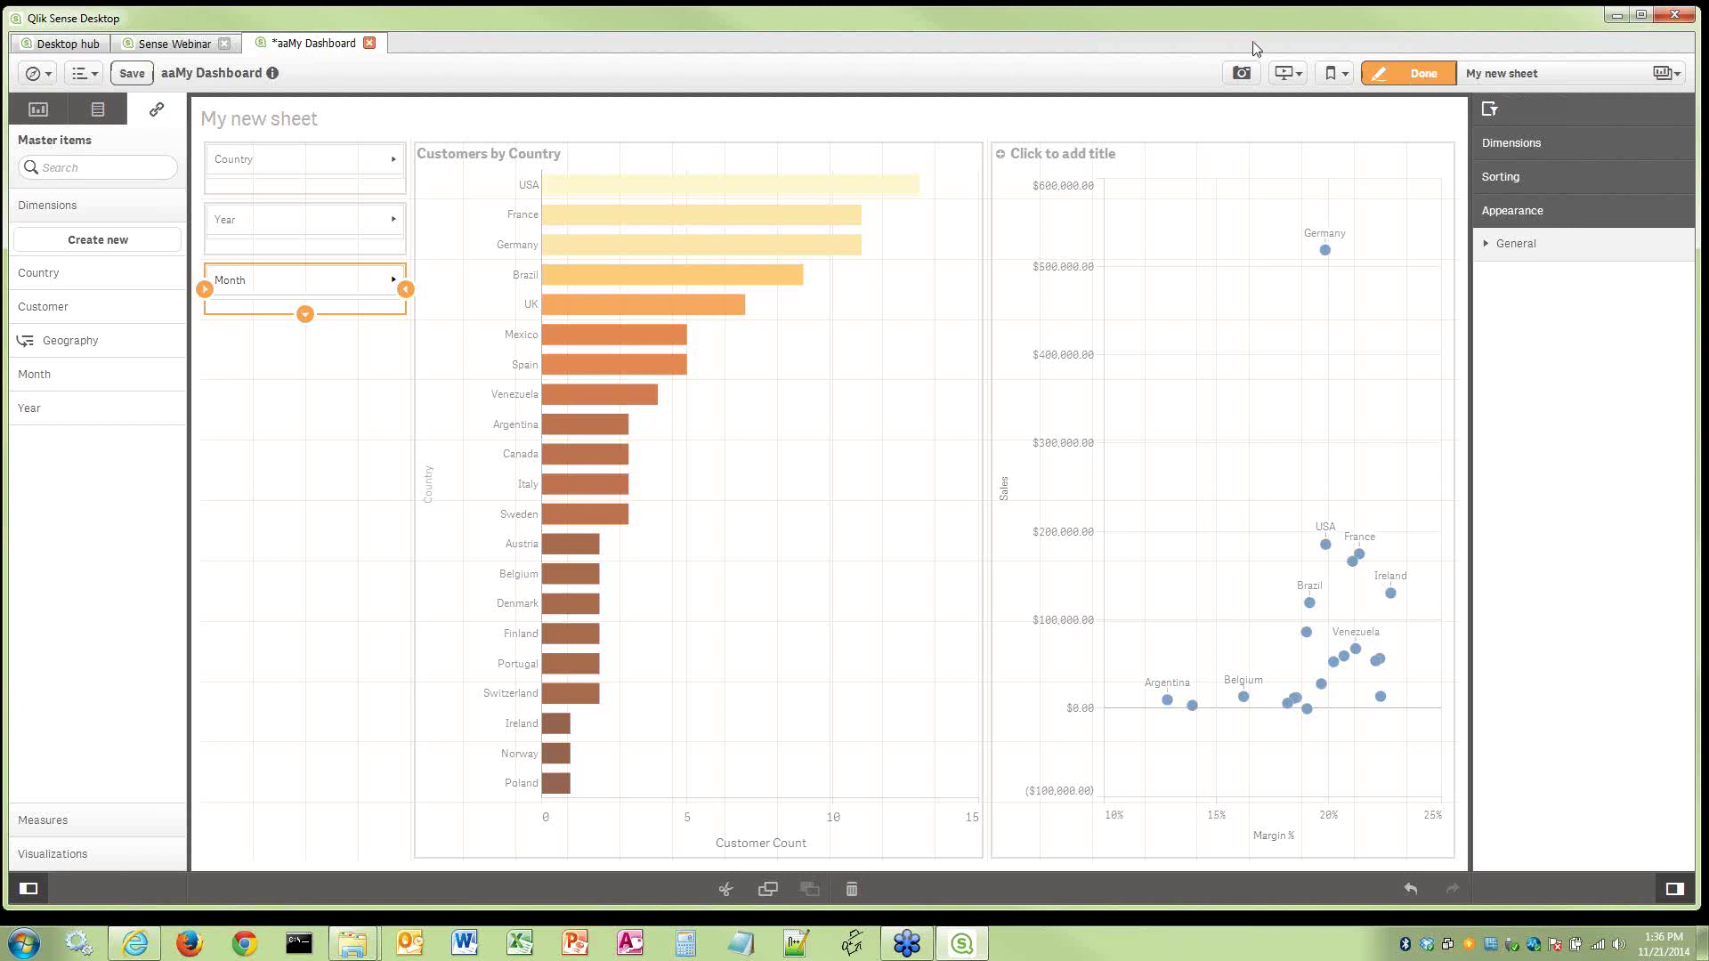
{"action": "left_click", "coordinate": [1404, 80]}
{"action": "left_click", "coordinate": [126, 258]}
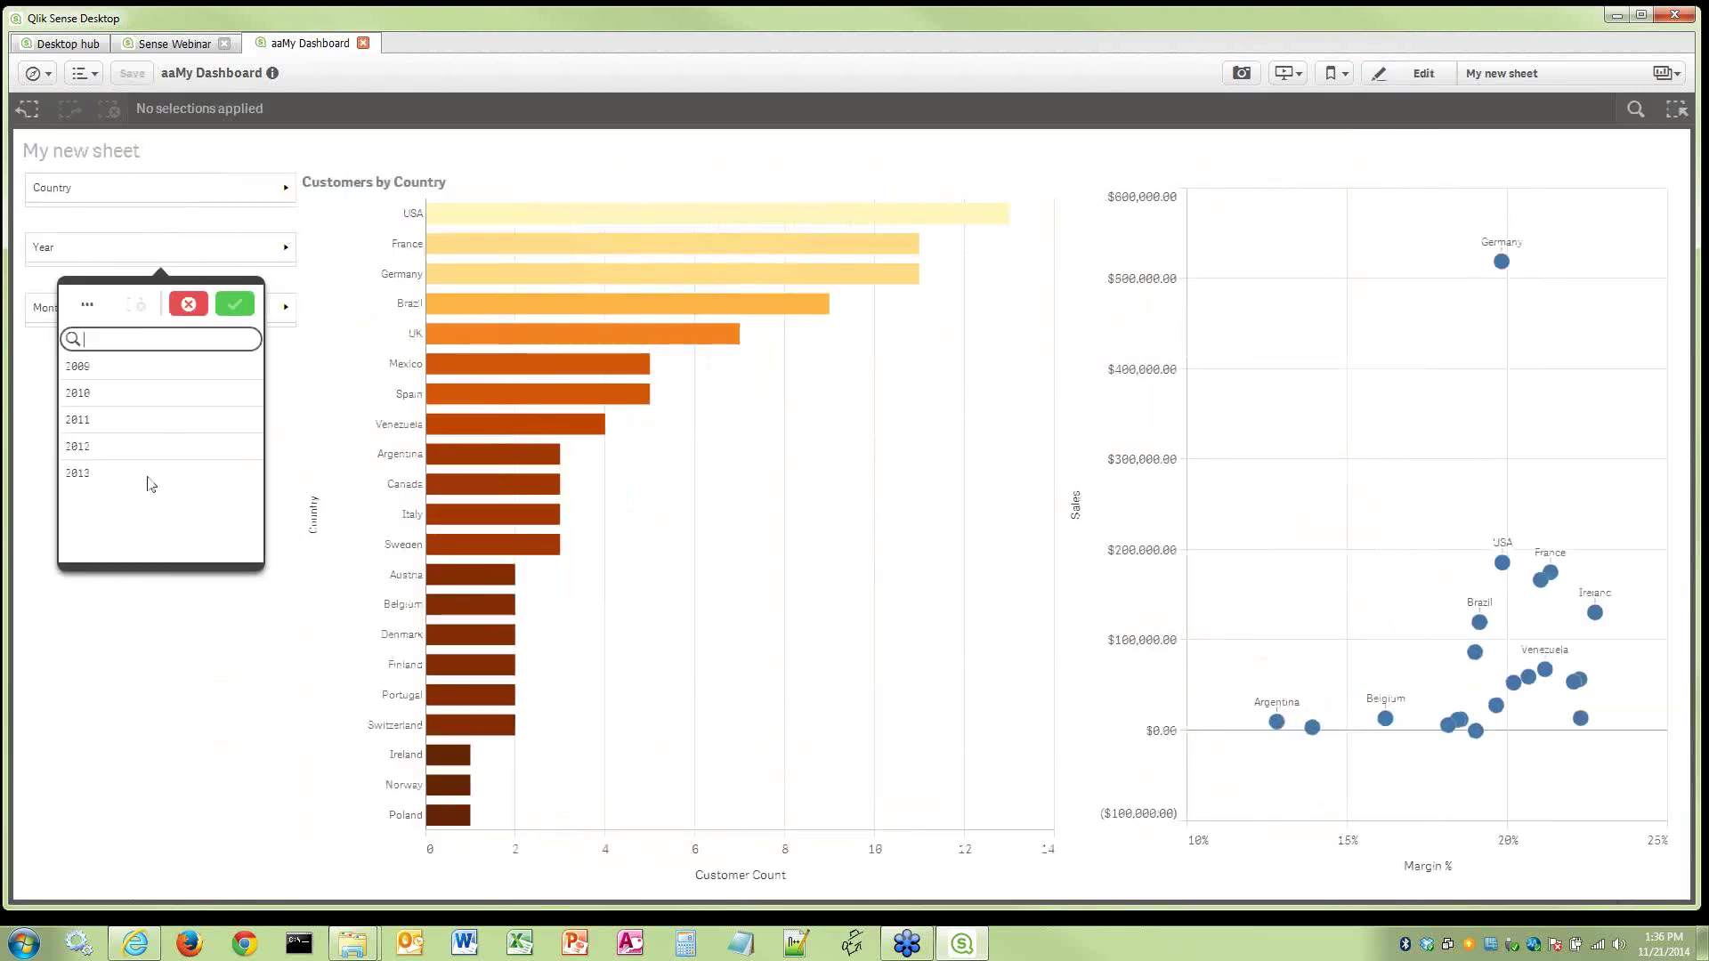
{"action": "left_click_drag", "start_coordinate": [137, 459], "coordinate": [135, 472]}
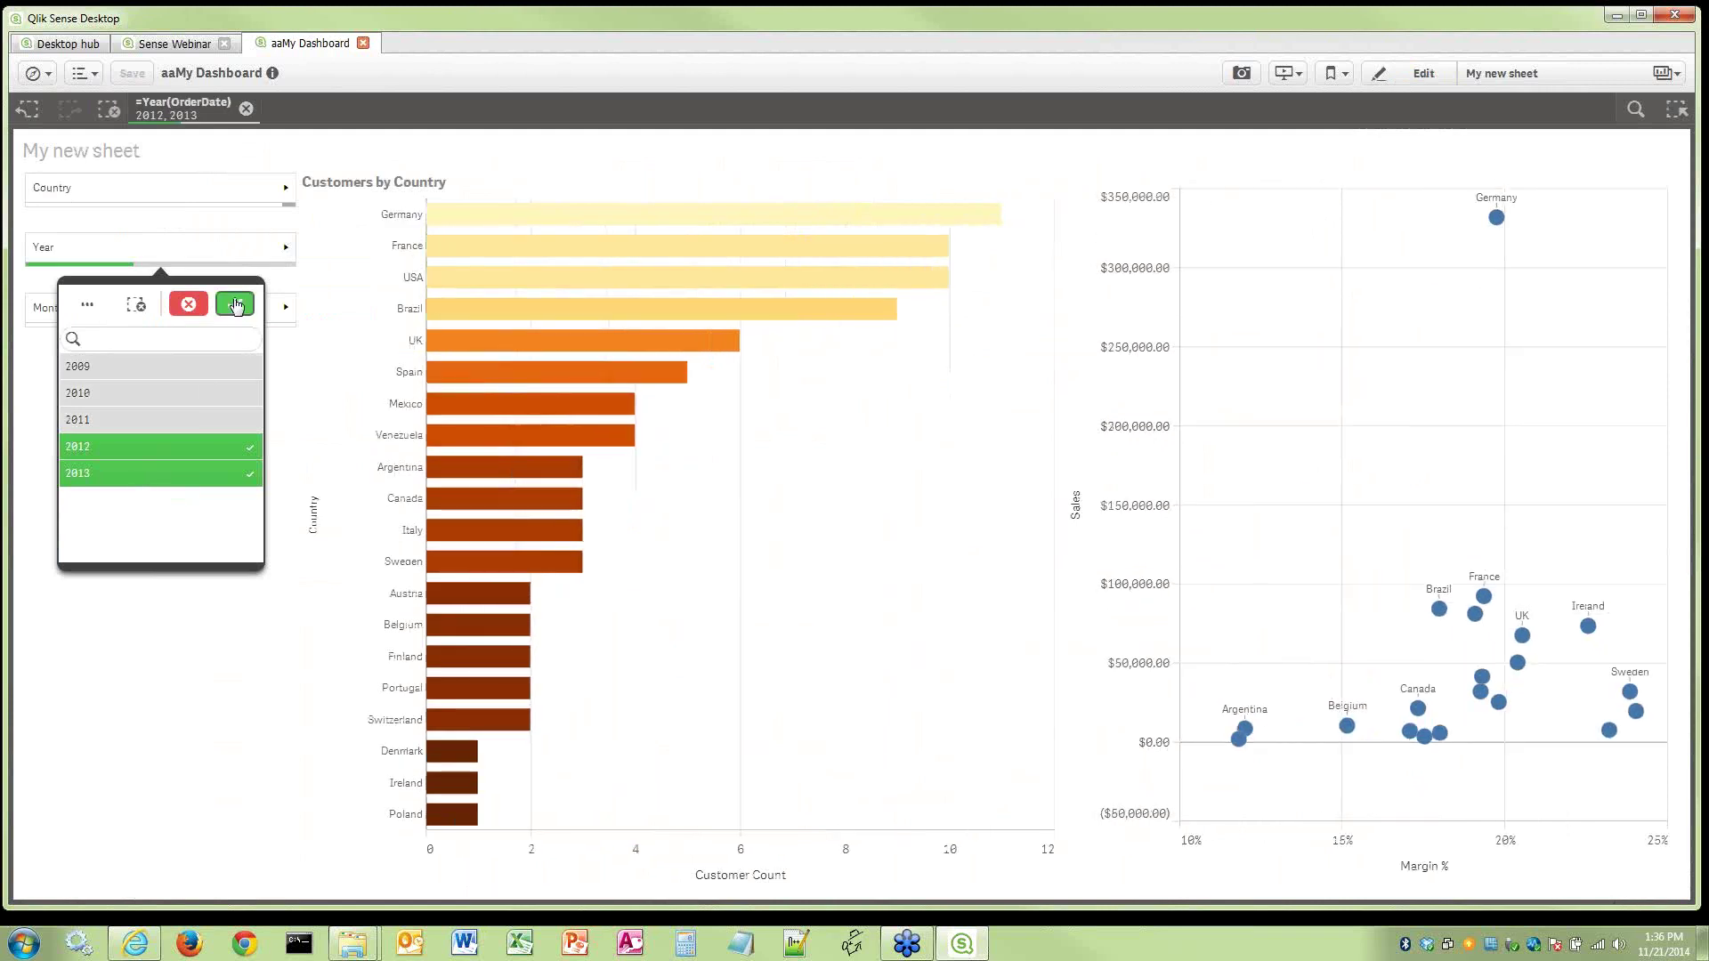
{"action": "left_click", "coordinate": [235, 305]}
Select Jan, Feb and Mar in the Month filter
{"action": "left_click", "coordinate": [236, 307]}
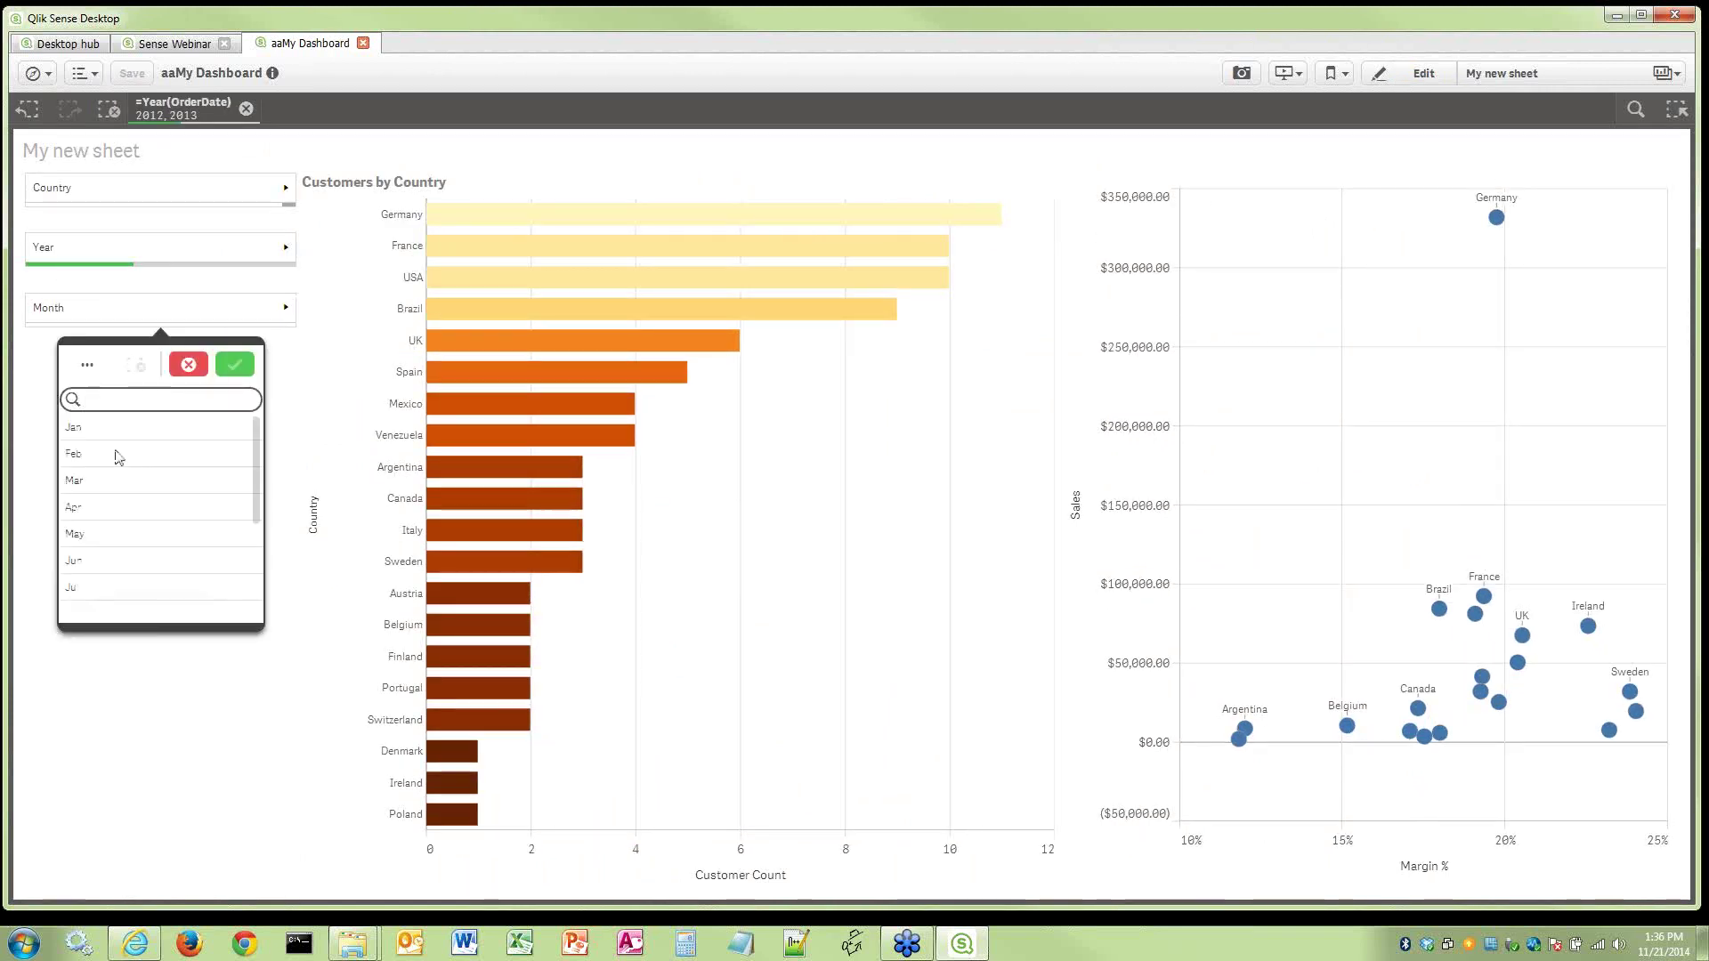
{"action": "left_click_drag", "start_coordinate": [119, 429], "coordinate": [119, 478]}
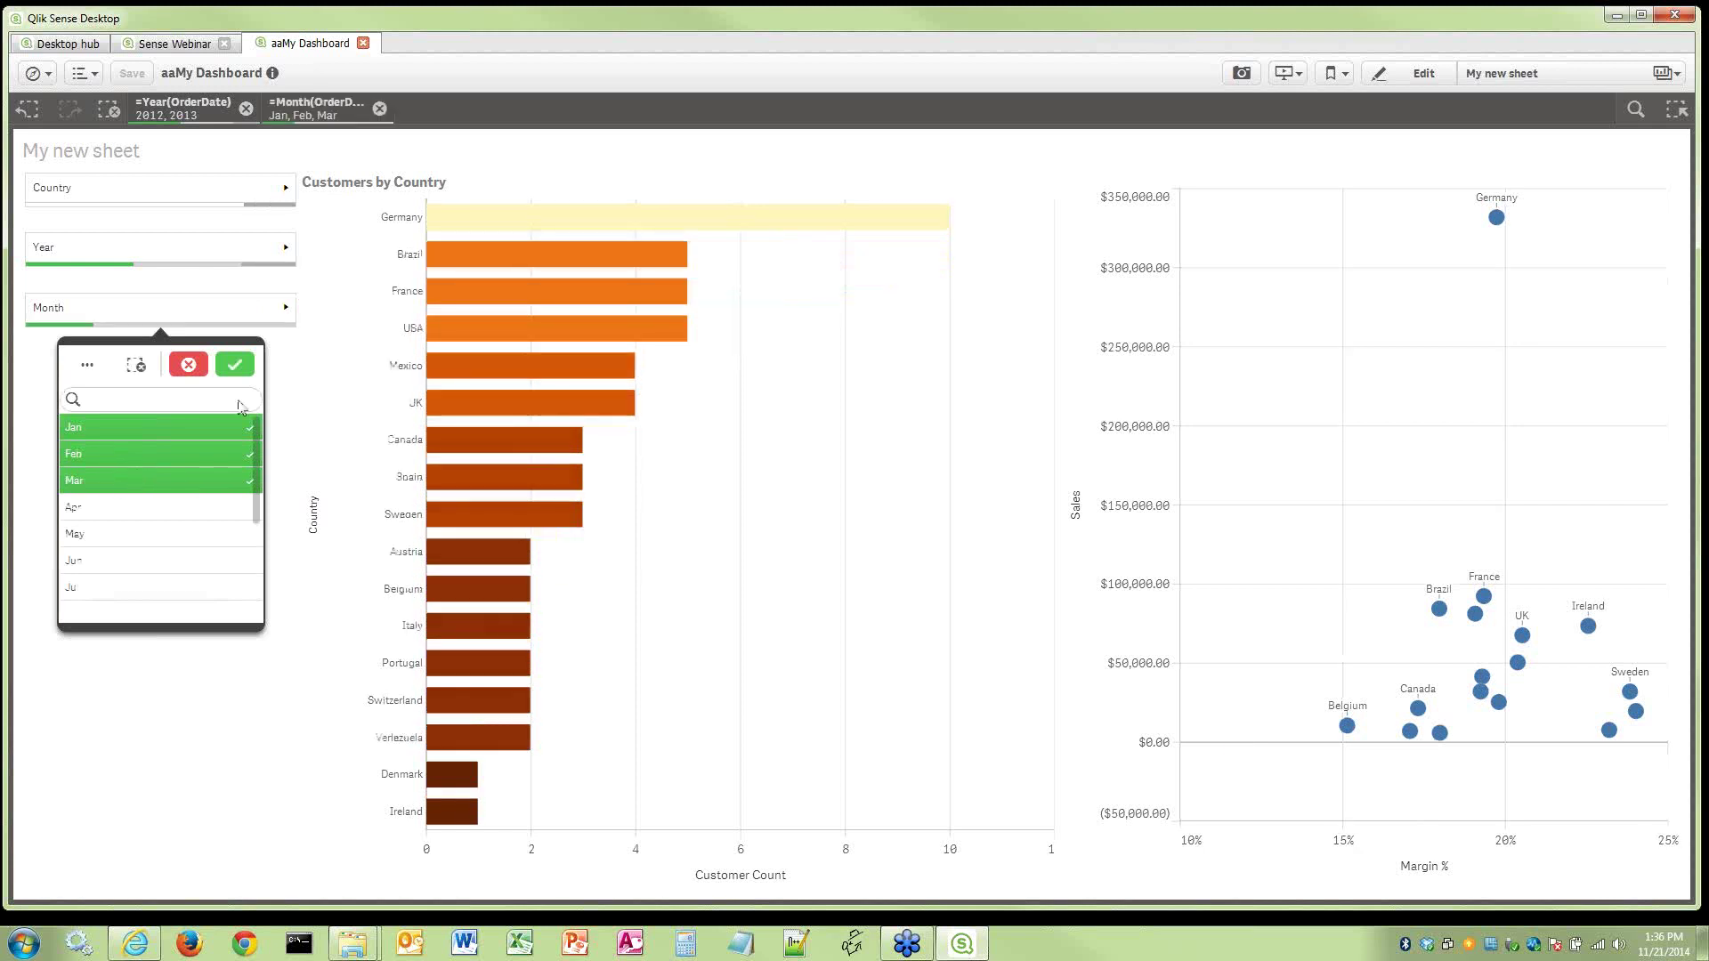
{"action": "left_click", "coordinate": [233, 364]}
Select Canada and USA as countries, then pick USA in the scatter and bar charts
{"action": "left_click", "coordinate": [174, 197]}
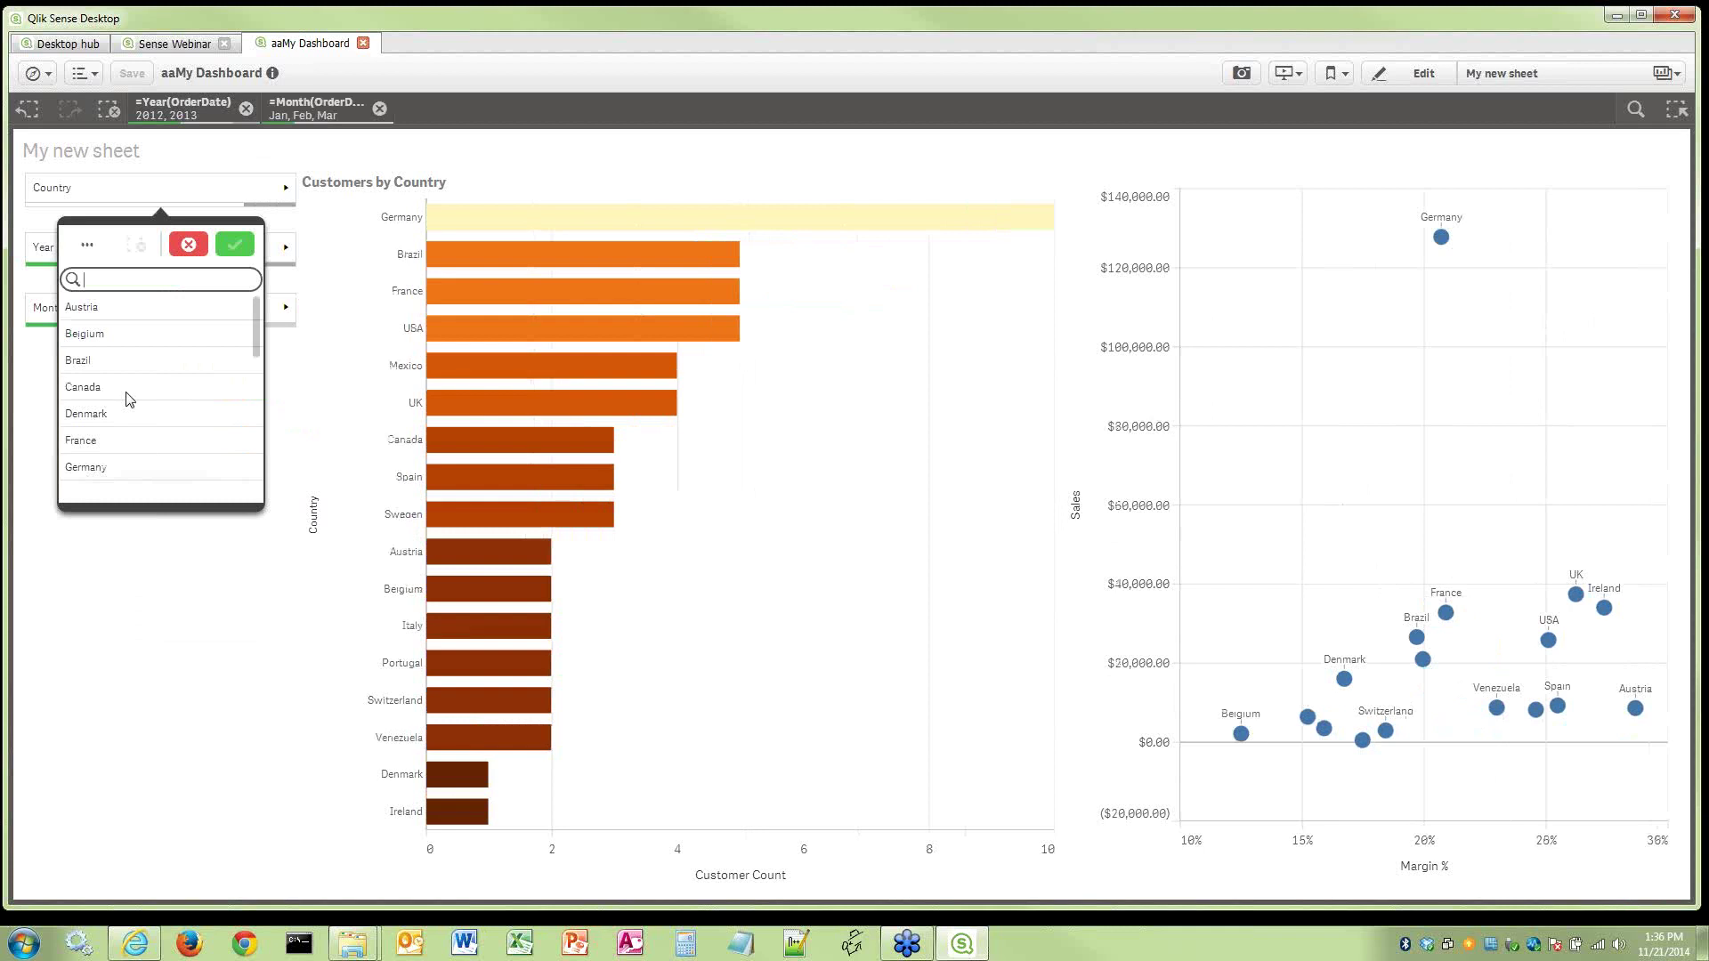
{"action": "left_click", "coordinate": [153, 386]}
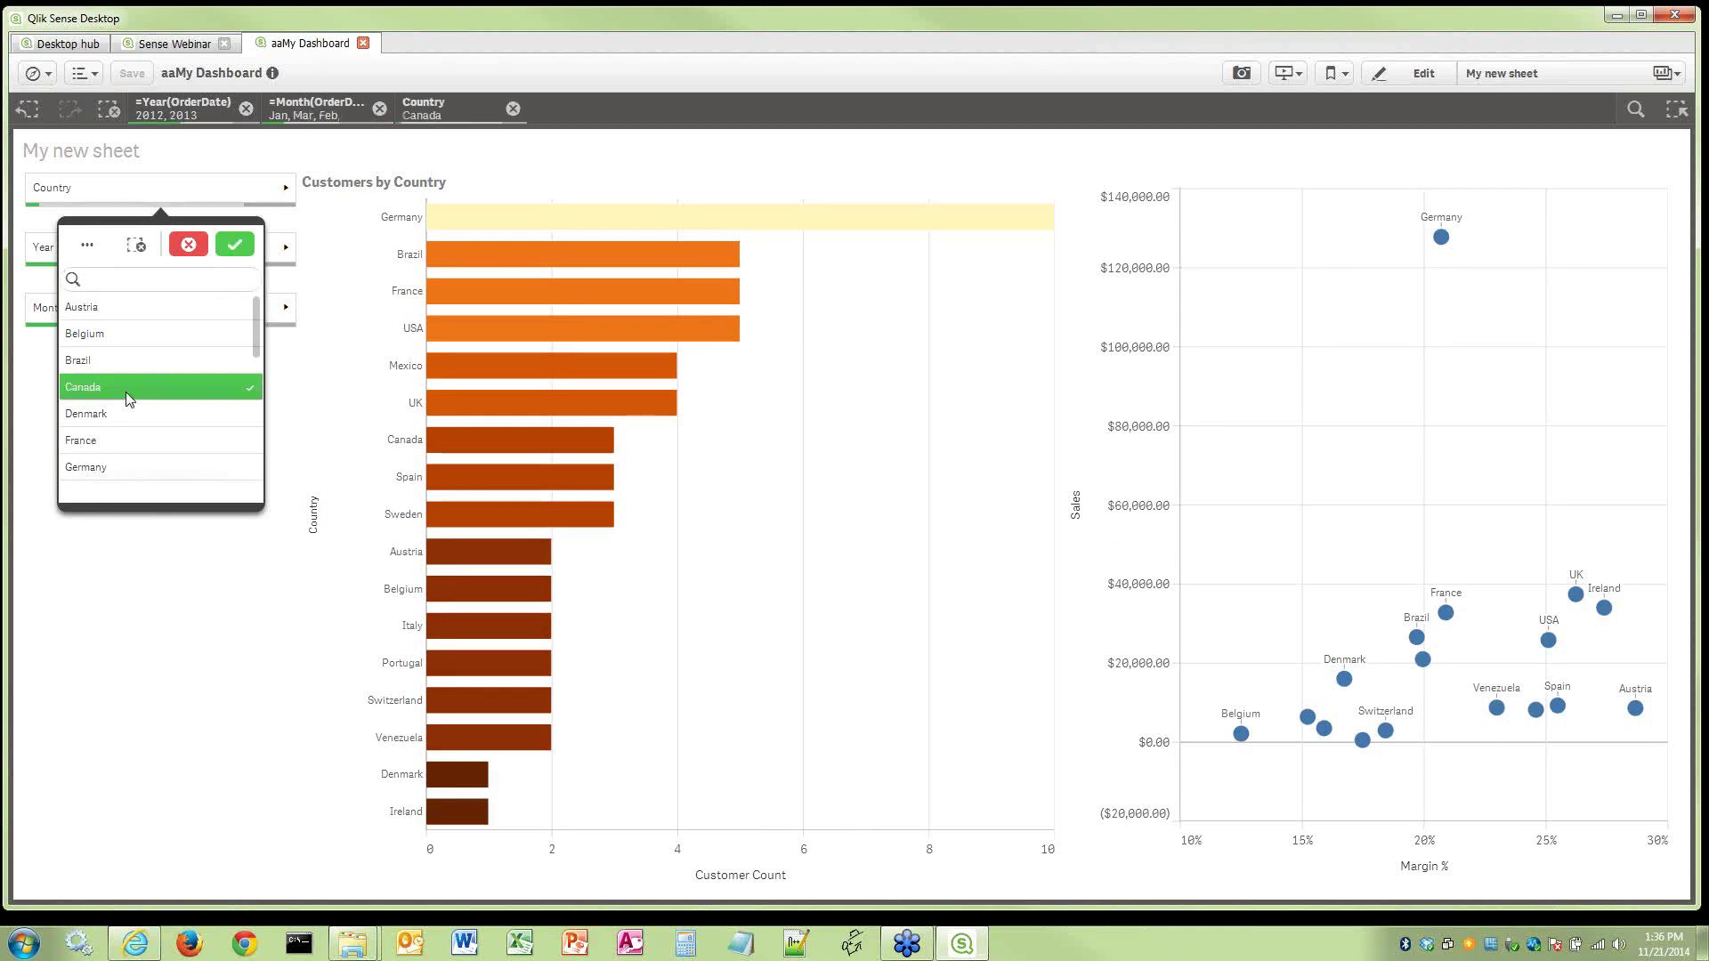
{"action": "left_click_drag", "start_coordinate": [256, 327], "coordinate": [233, 429]}
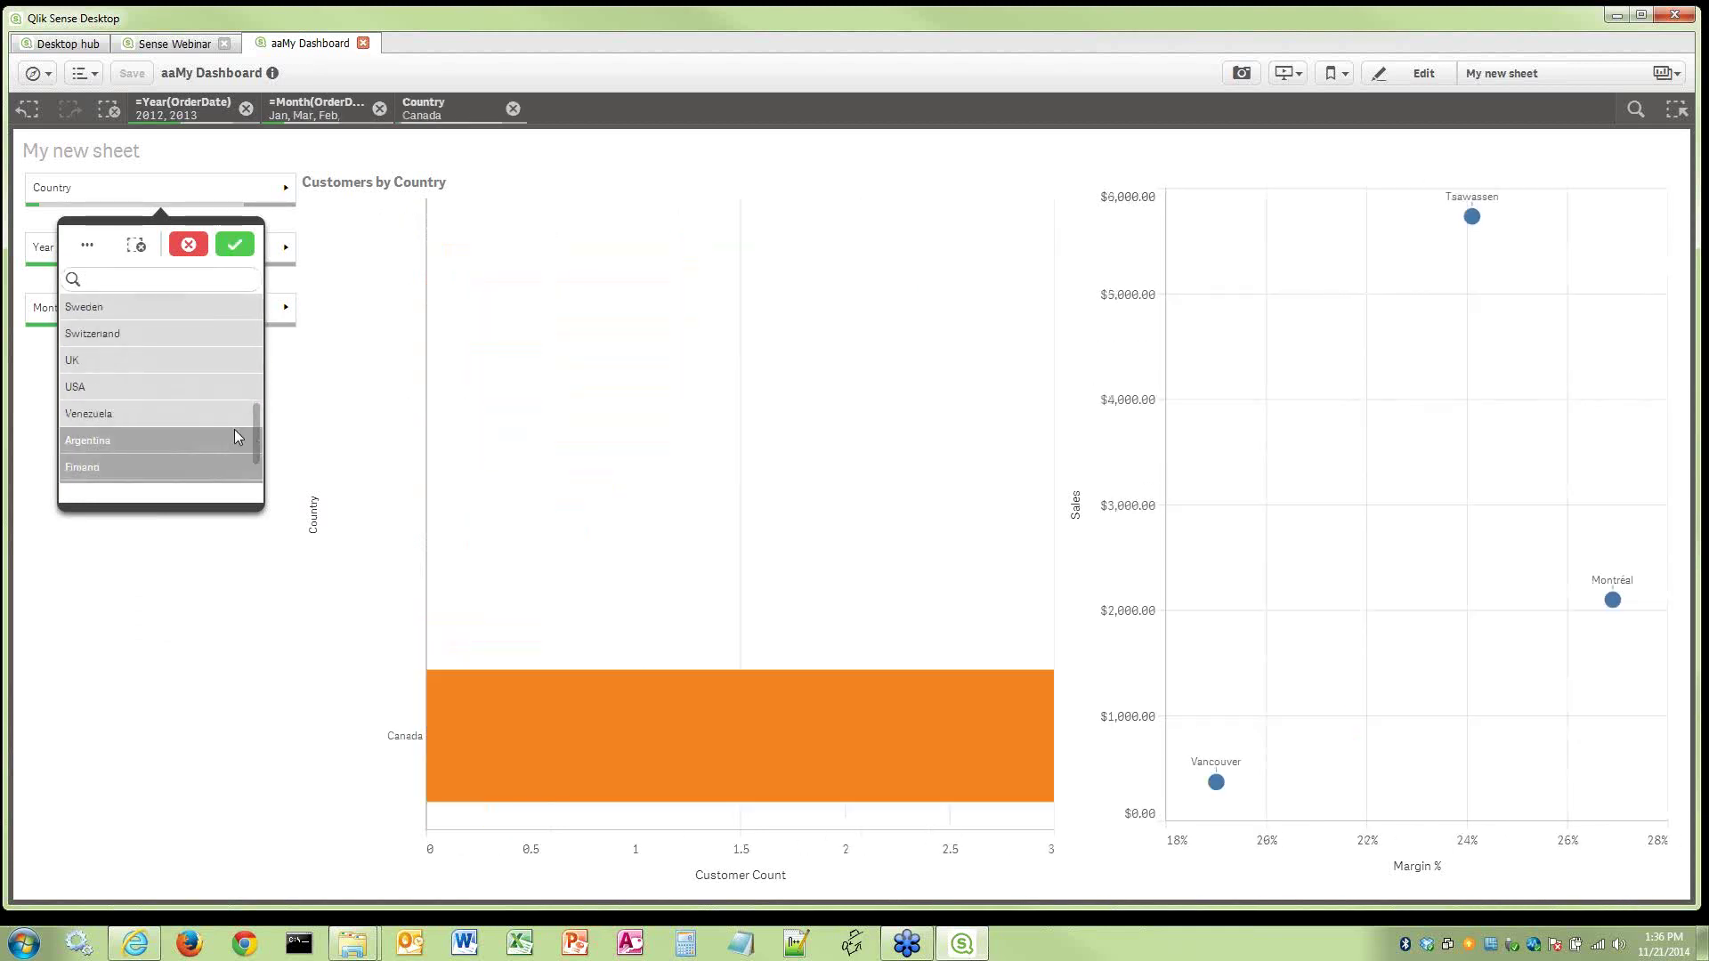
{"action": "left_click", "coordinate": [122, 388]}
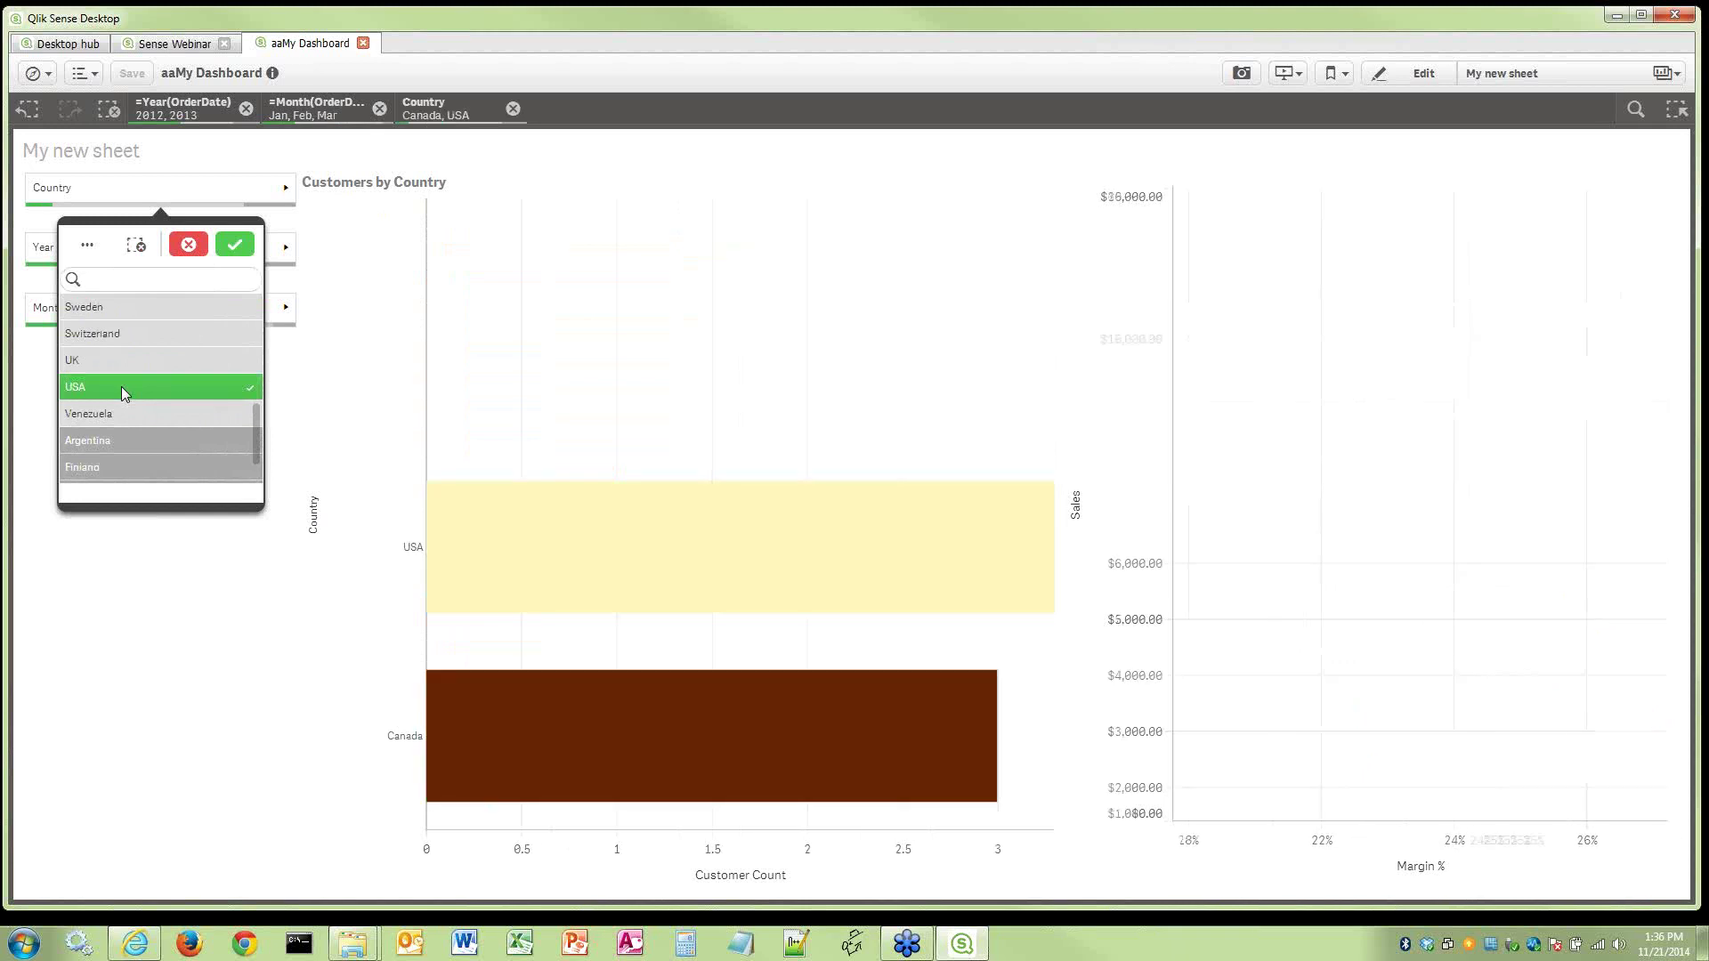
{"action": "left_click", "coordinate": [2, 559]}
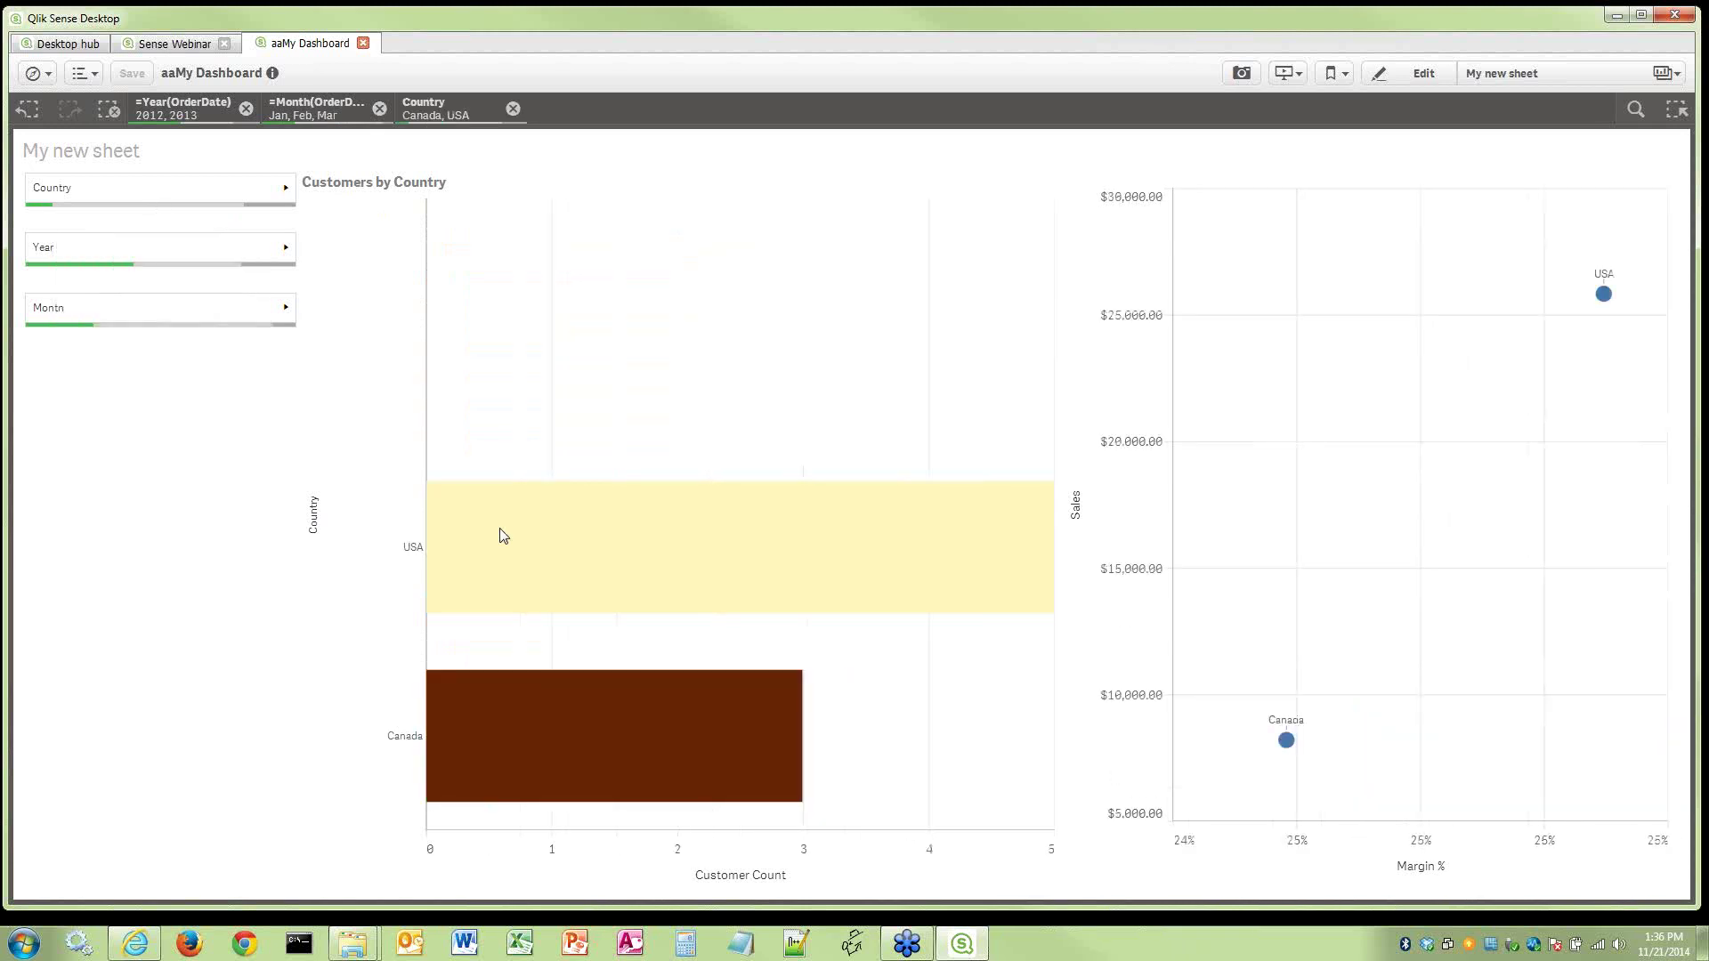
{"action": "left_click", "coordinate": [1608, 298]}
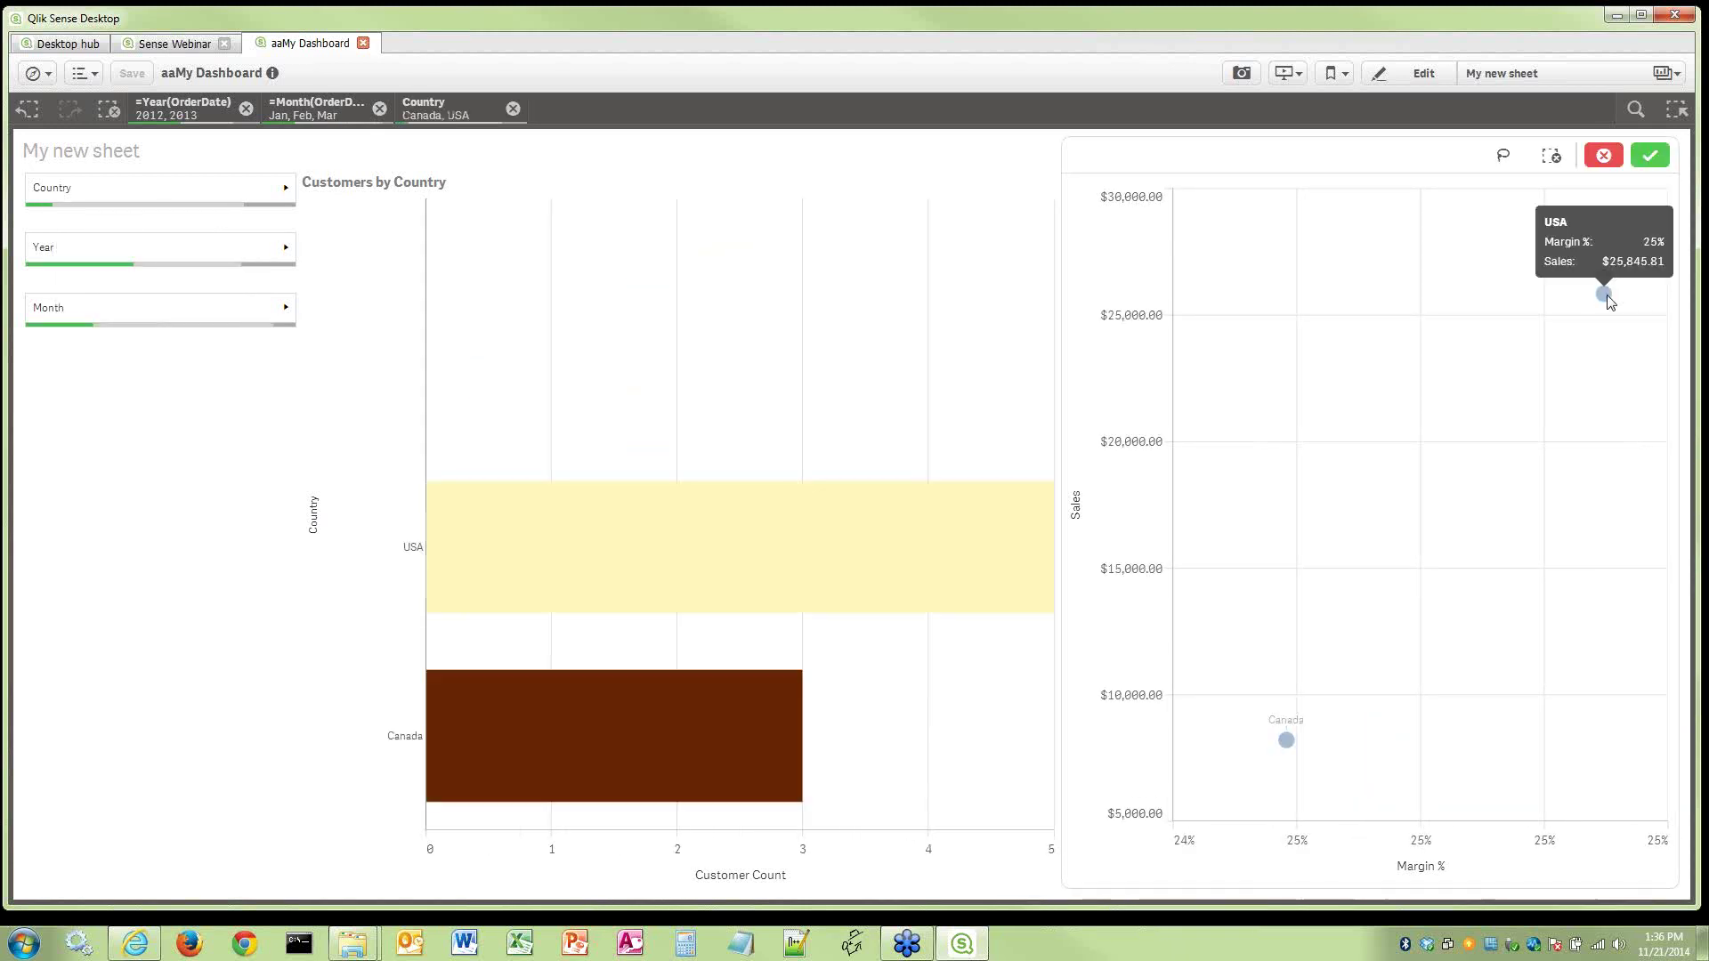
{"action": "left_click", "coordinate": [651, 574]}
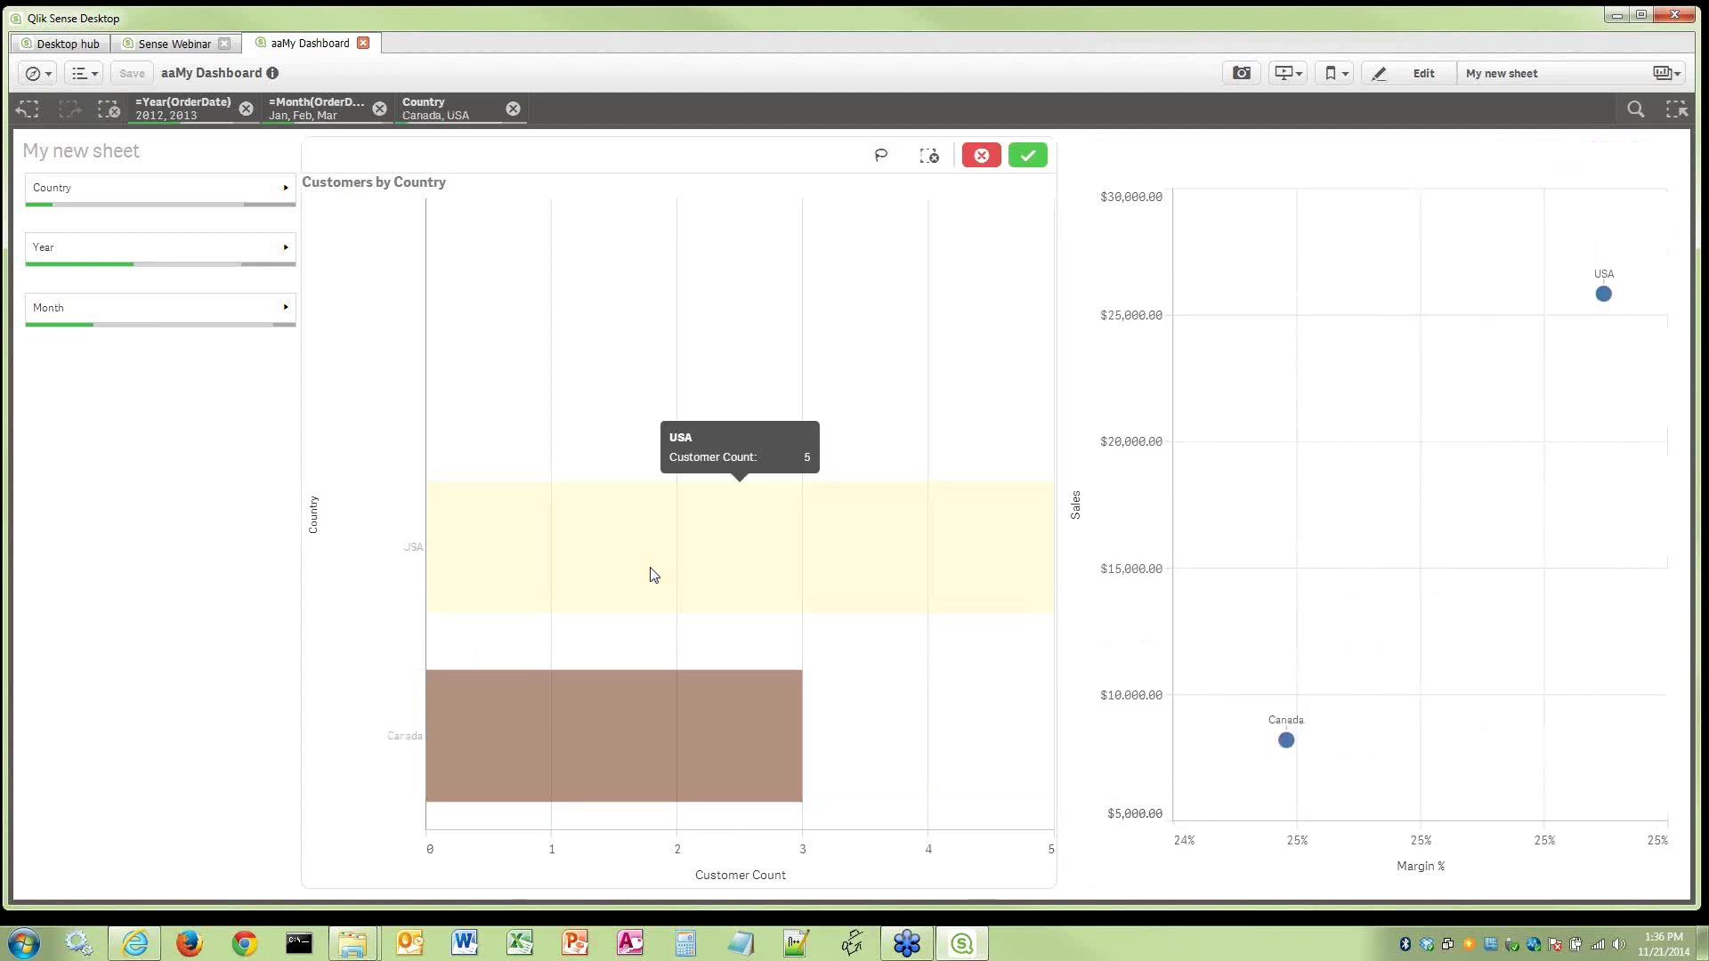
Clear the Canada and USA selection, leaving the Country filter empty
{"action": "left_click", "coordinate": [514, 110]}
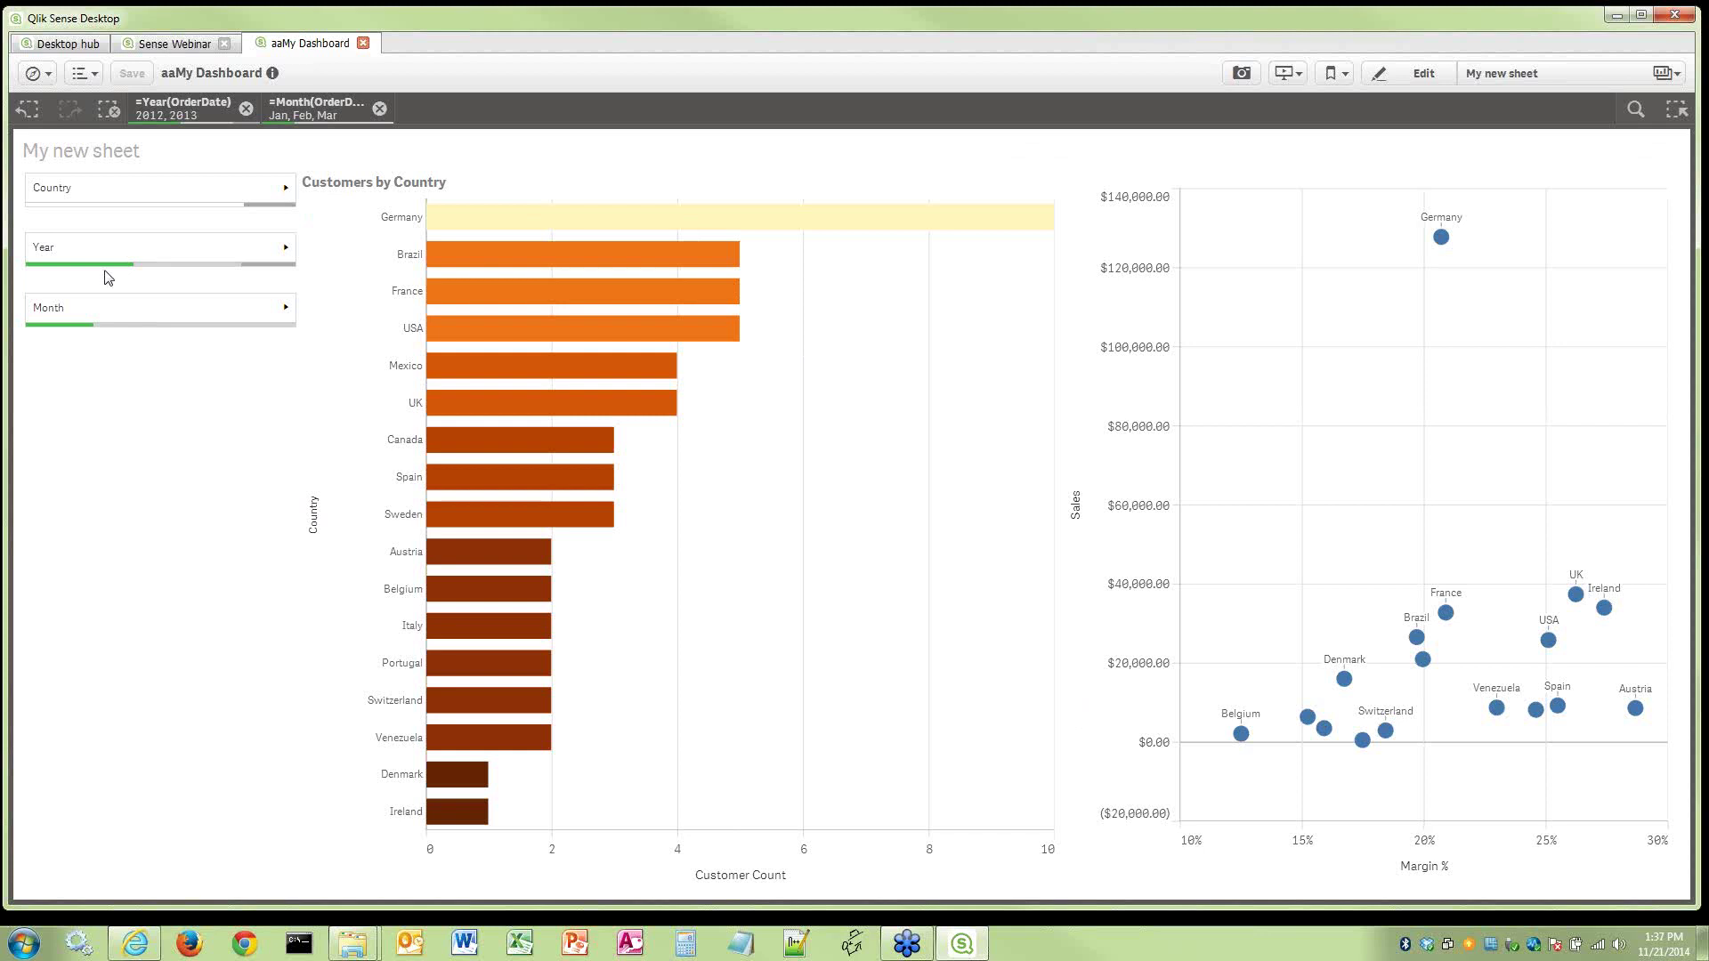
{"action": "left_click", "coordinate": [105, 192]}
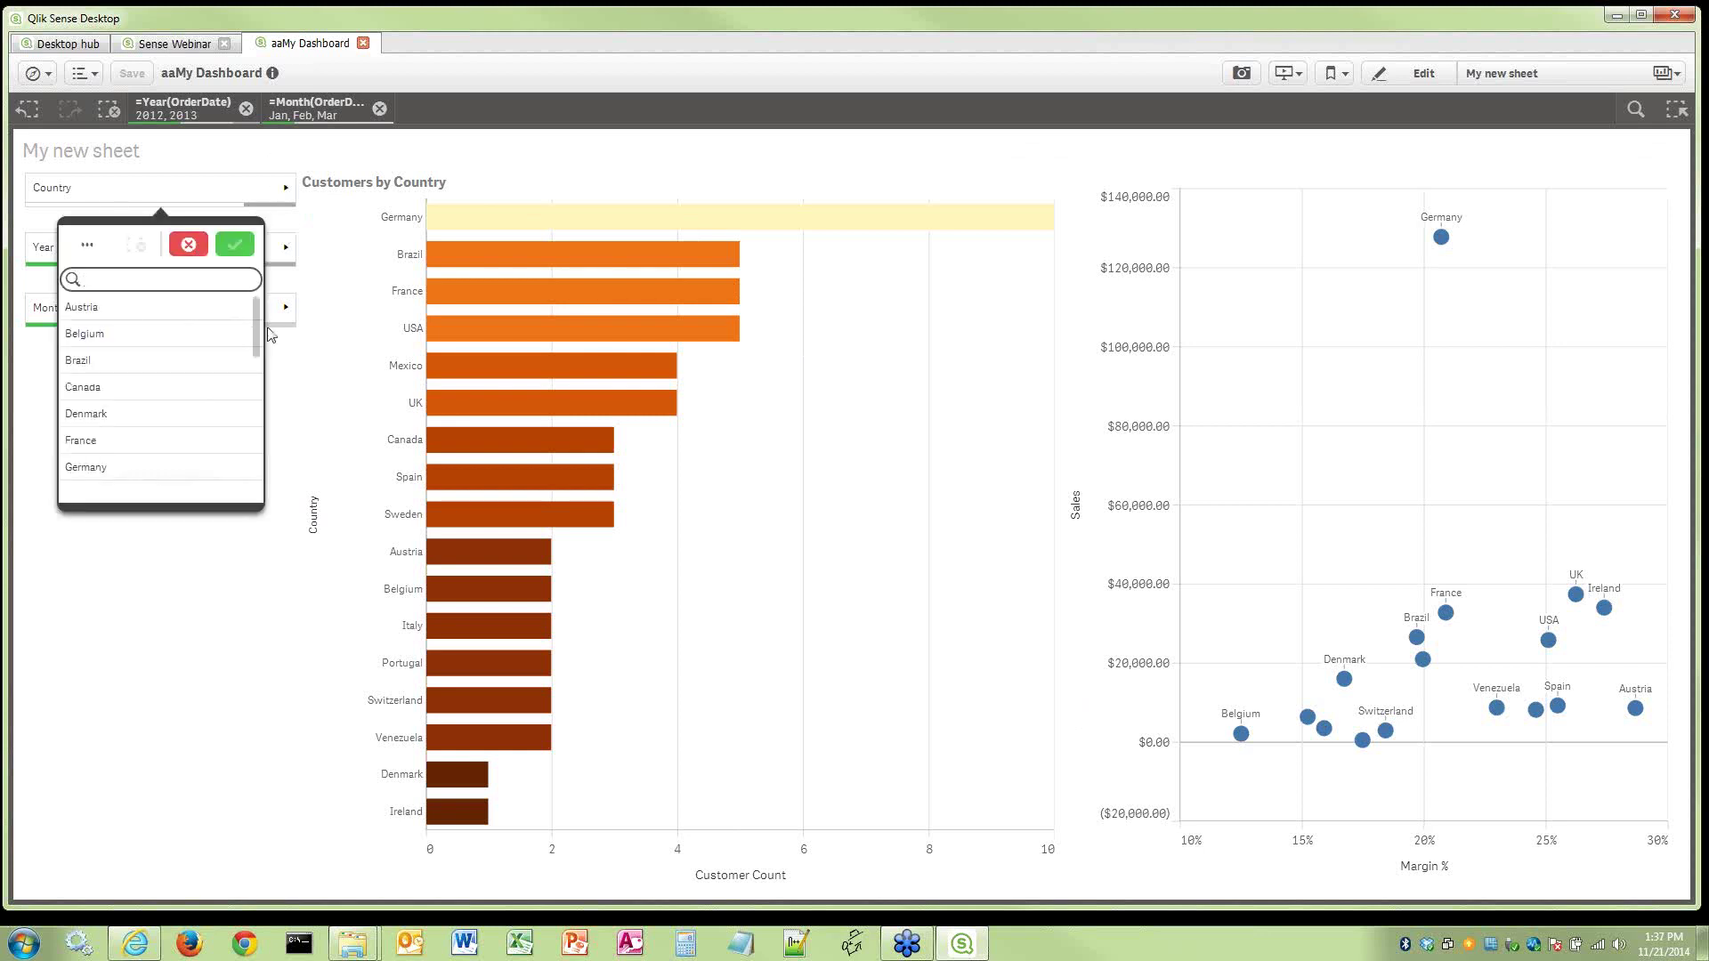
{"action": "left_click_drag", "start_coordinate": [257, 328], "coordinate": [258, 358]}
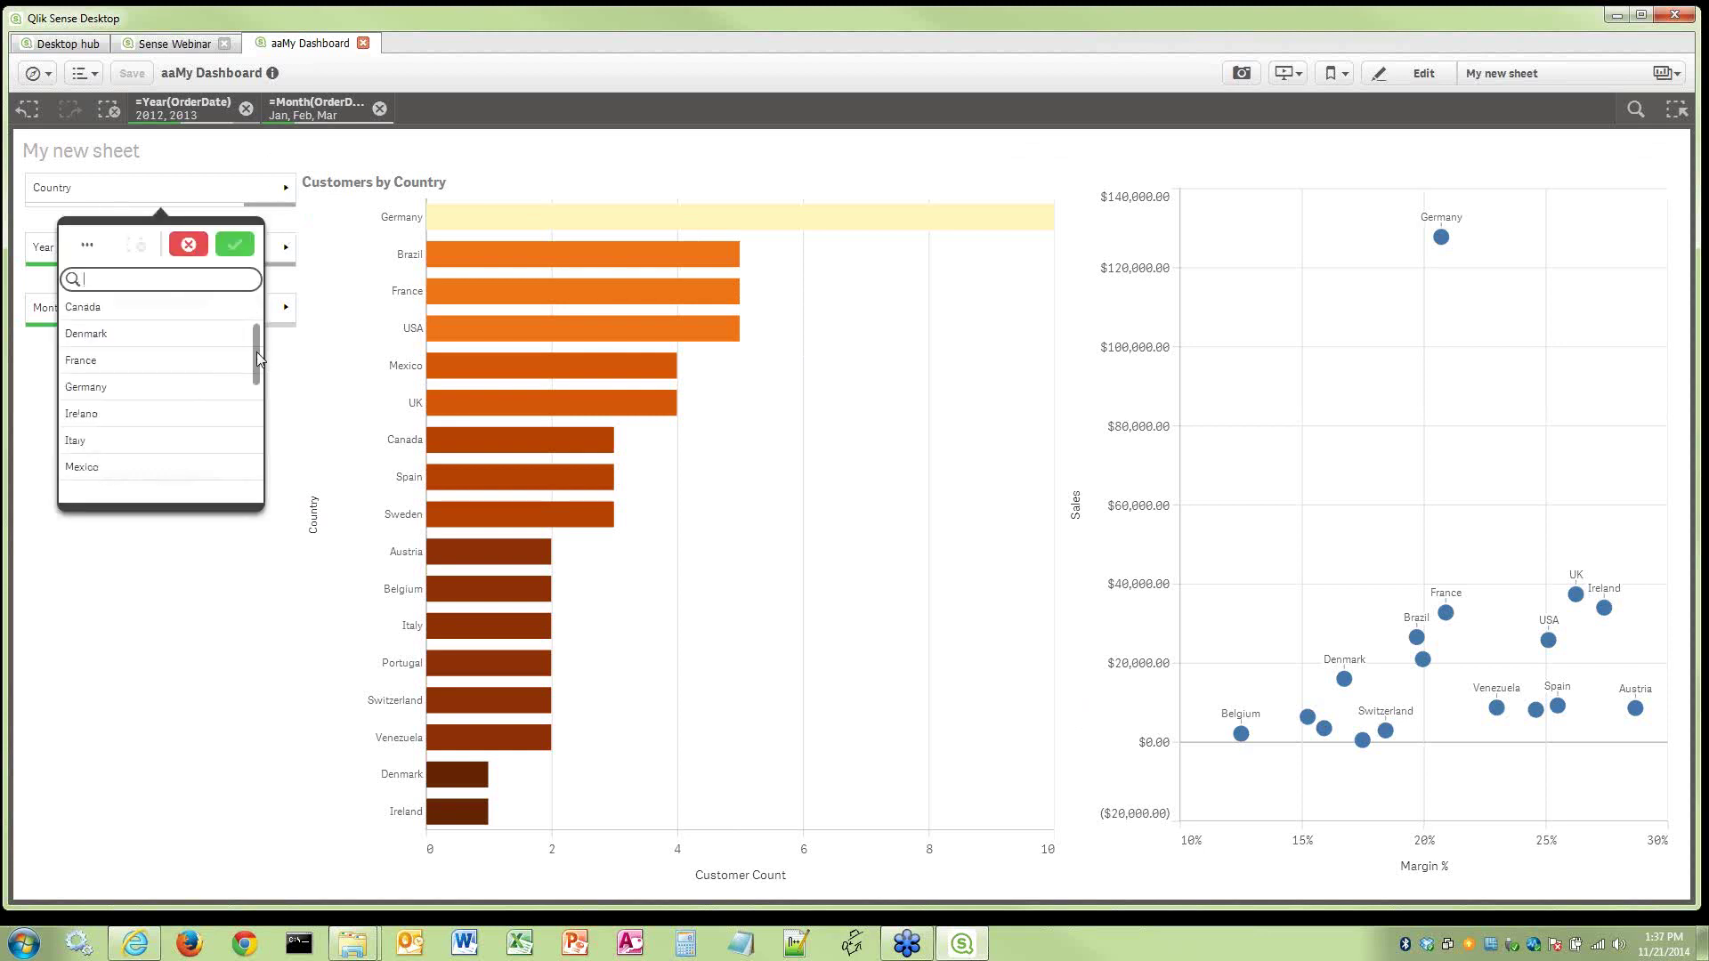
{"action": "left_click", "coordinate": [215, 697]}
{"action": "mouse_move", "coordinate": [926, 227]}
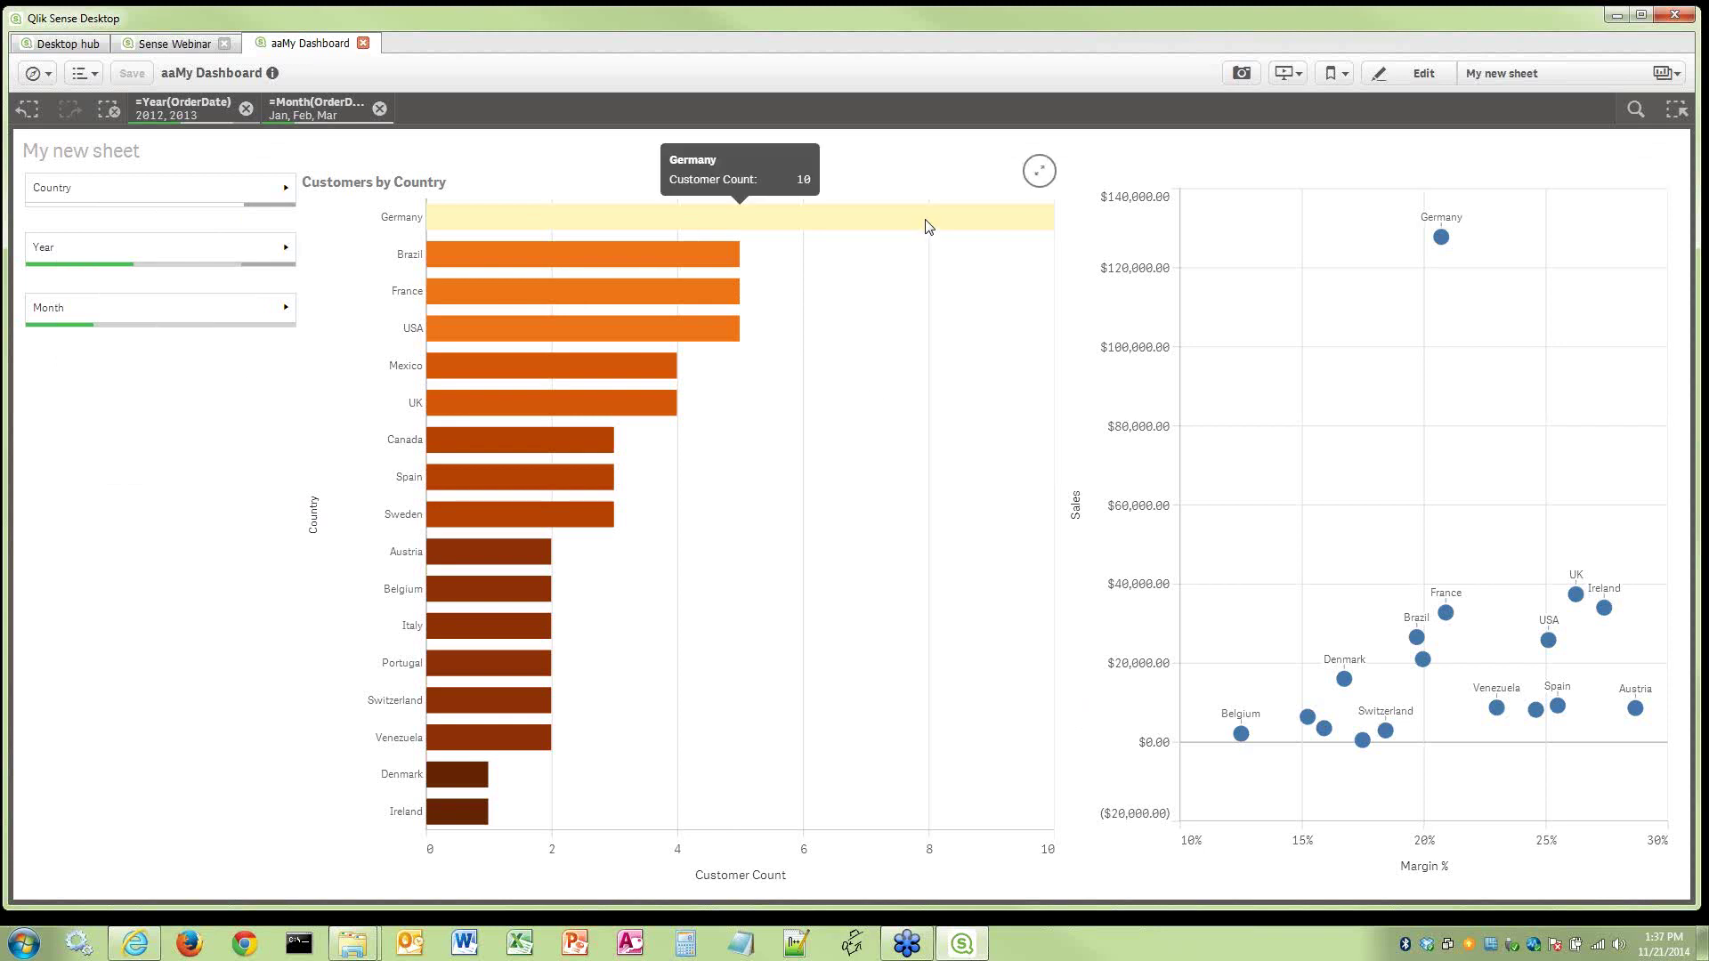
Take snapshots of the Customers by Country bar chart and the Margin % scatter chart
{"action": "left_click", "coordinate": [1241, 75]}
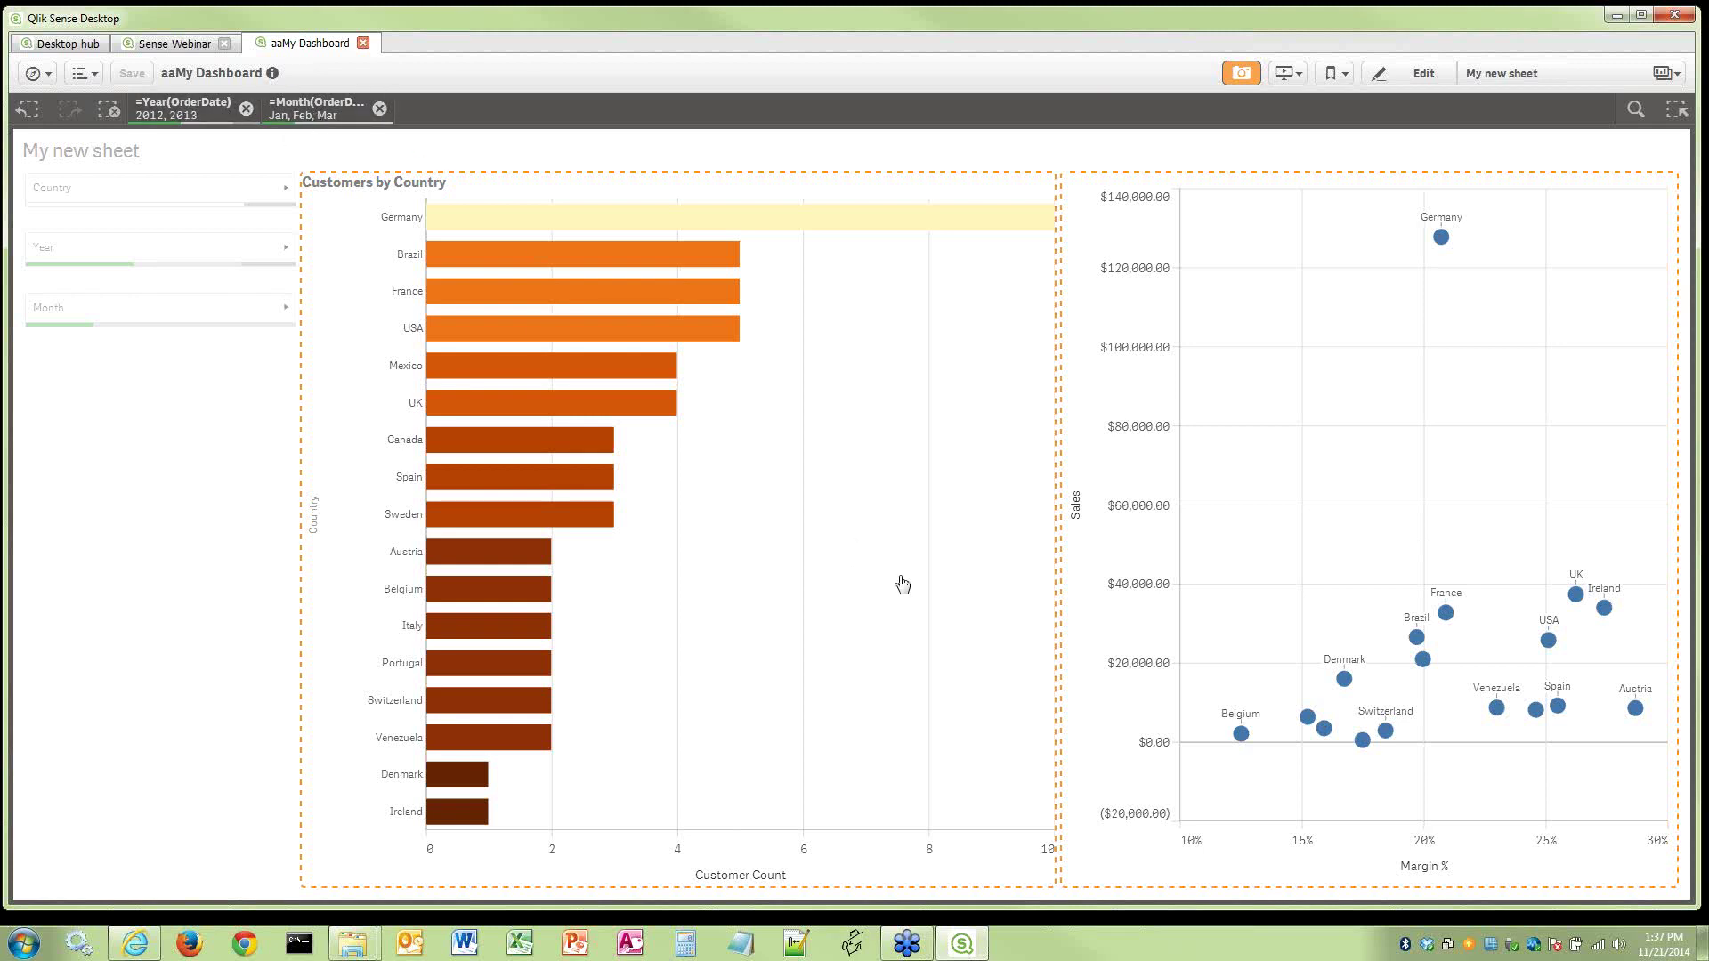
{"action": "left_click", "coordinate": [867, 446]}
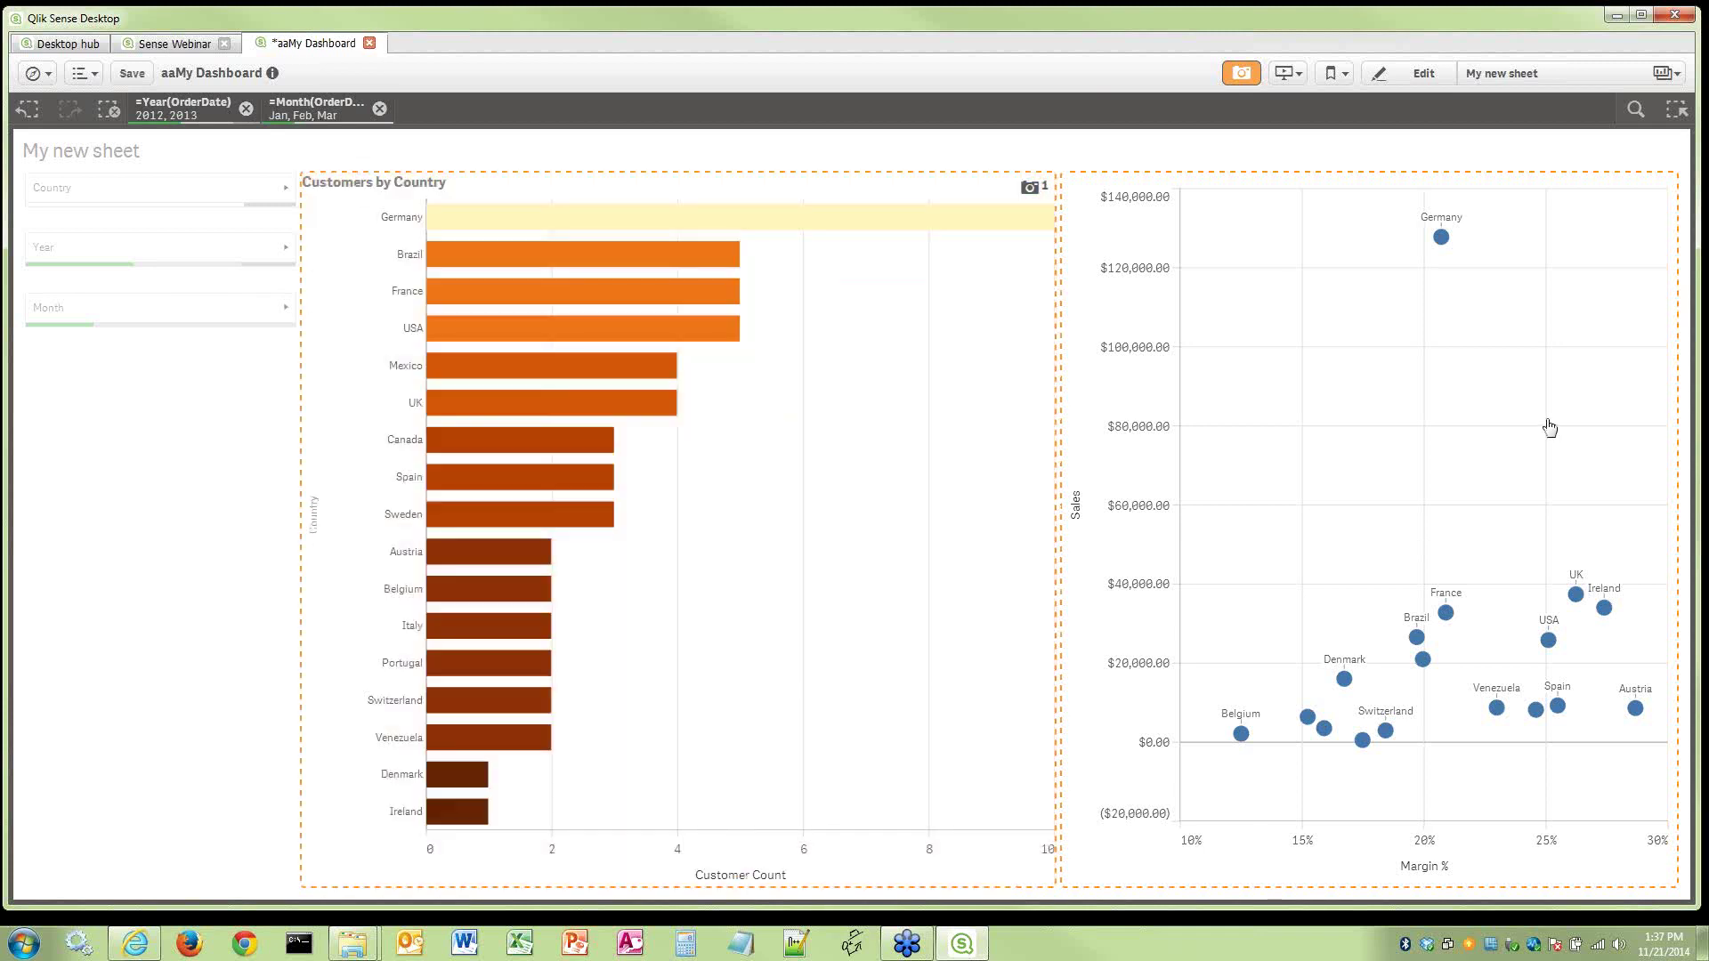
{"action": "left_click", "coordinate": [1549, 428]}
{"action": "left_click", "coordinate": [1285, 76]}
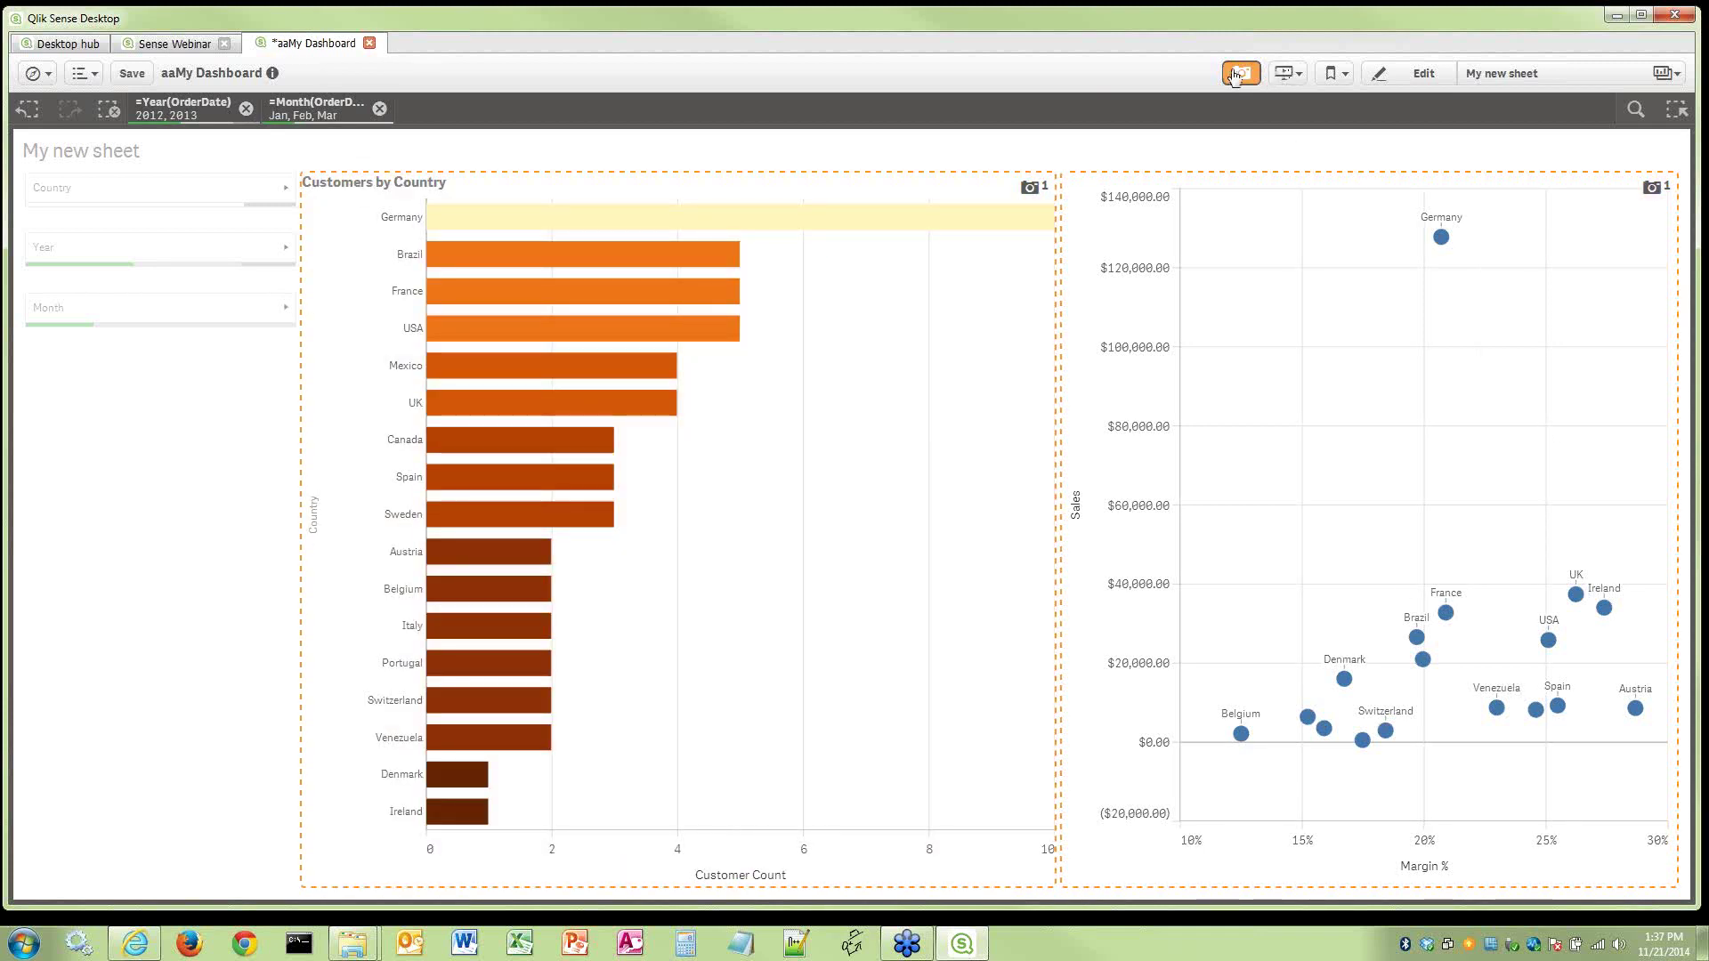
Create a new story and open My new story for editing
{"action": "left_click", "coordinate": [1283, 76]}
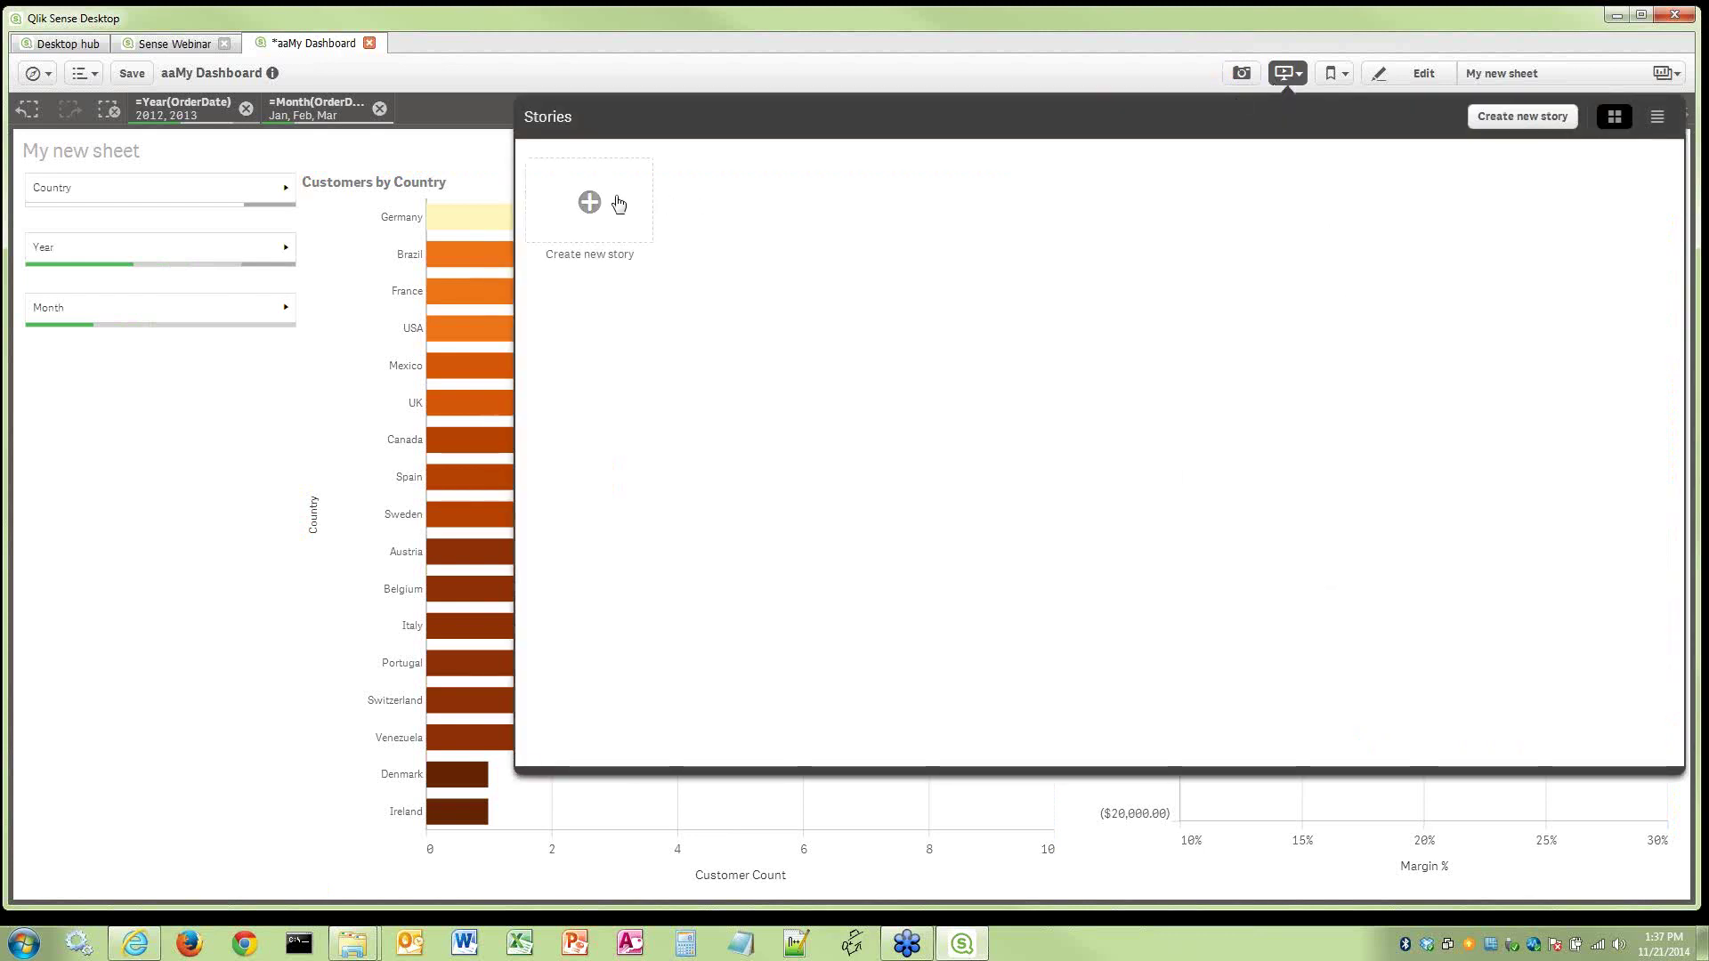
{"action": "left_click", "coordinate": [591, 202]}
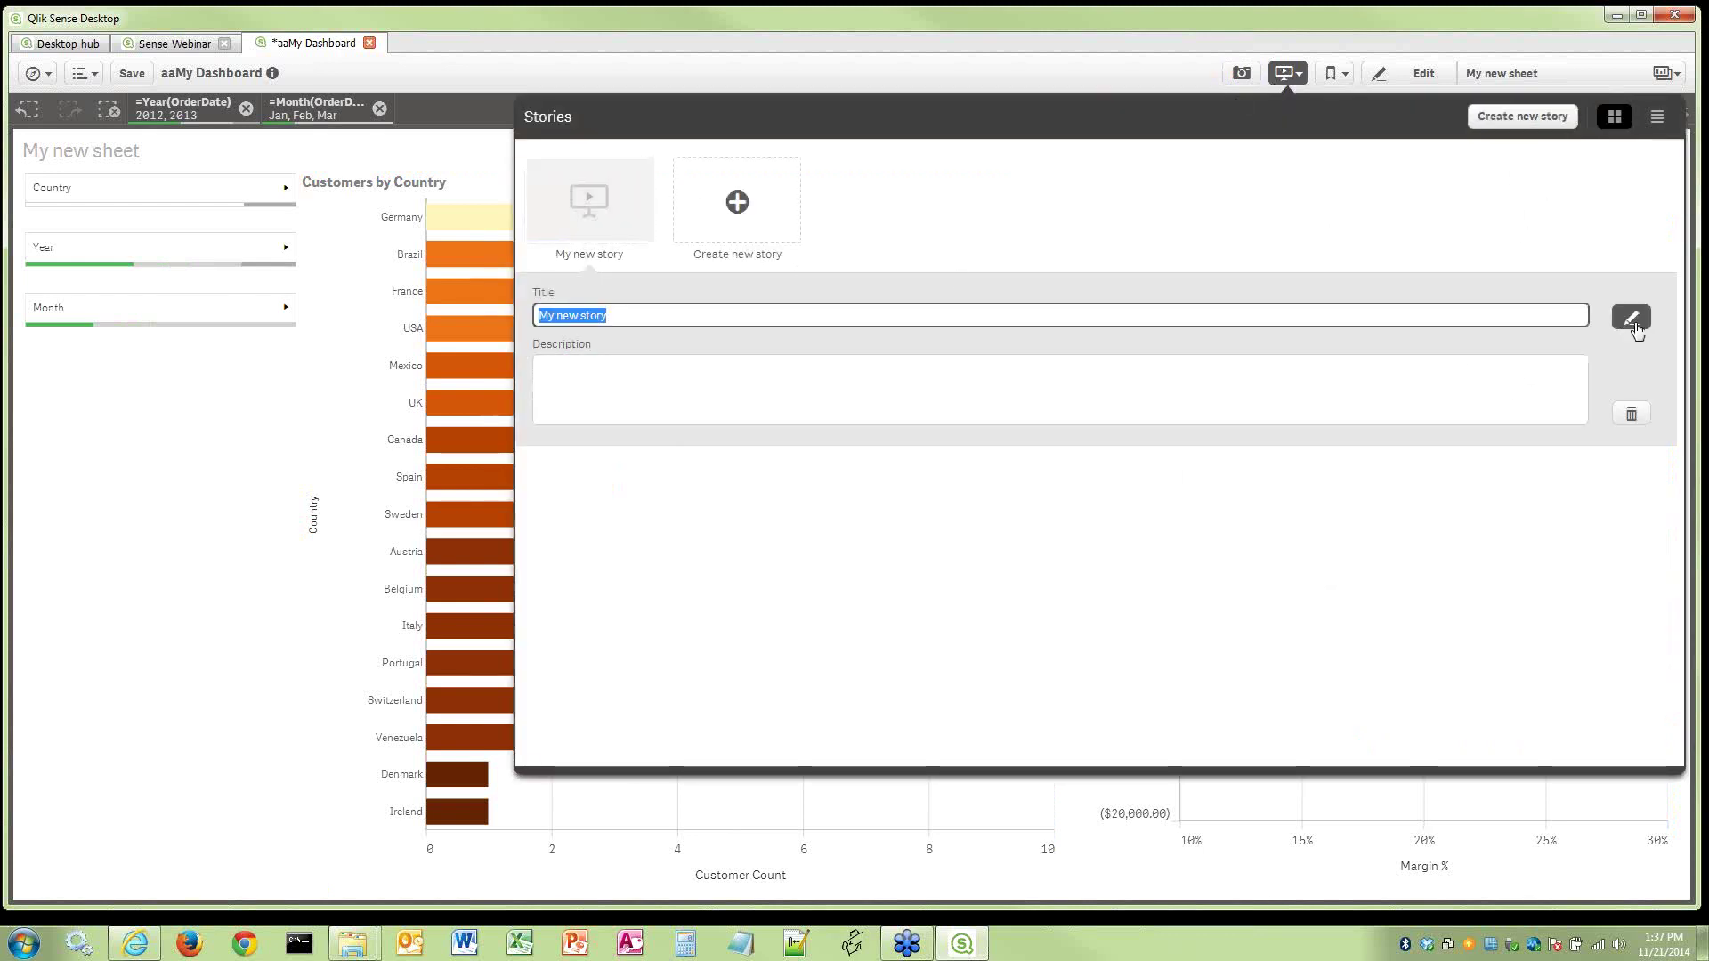
{"action": "left_click", "coordinate": [613, 212]}
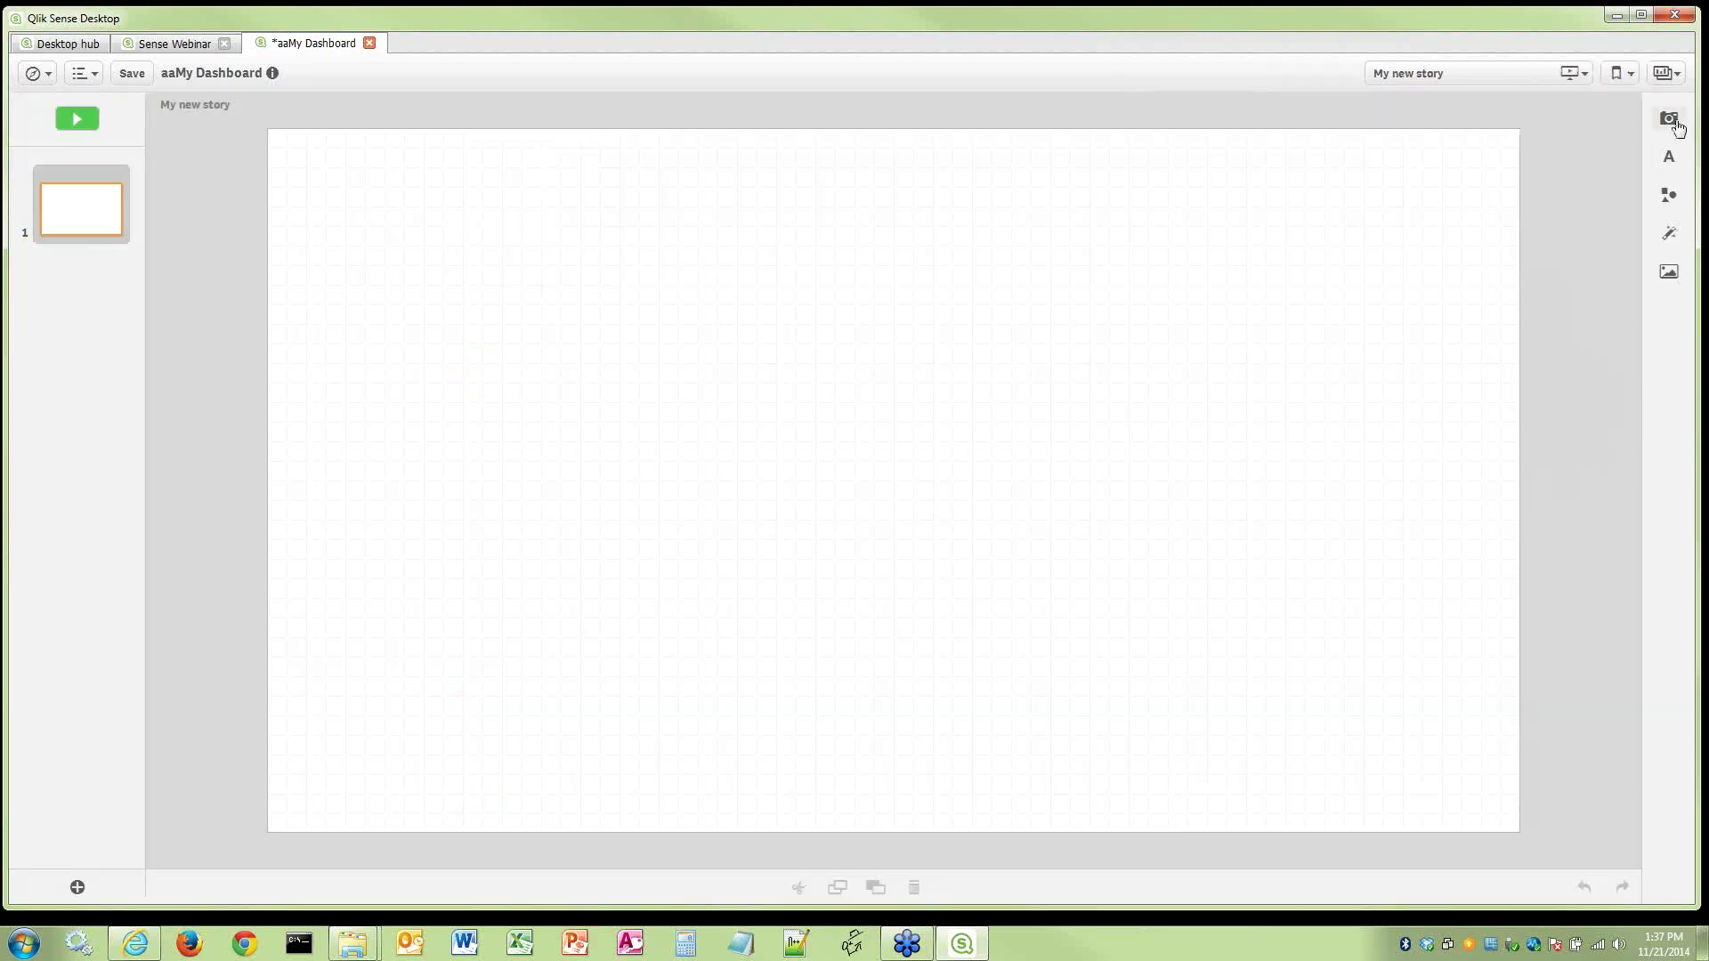
Place the scatter snapshot on the left and the Customers by Country snapshot on the right, resized
{"action": "left_click", "coordinate": [1672, 121]}
{"action": "left_click_drag", "start_coordinate": [1571, 183], "coordinate": [679, 499]}
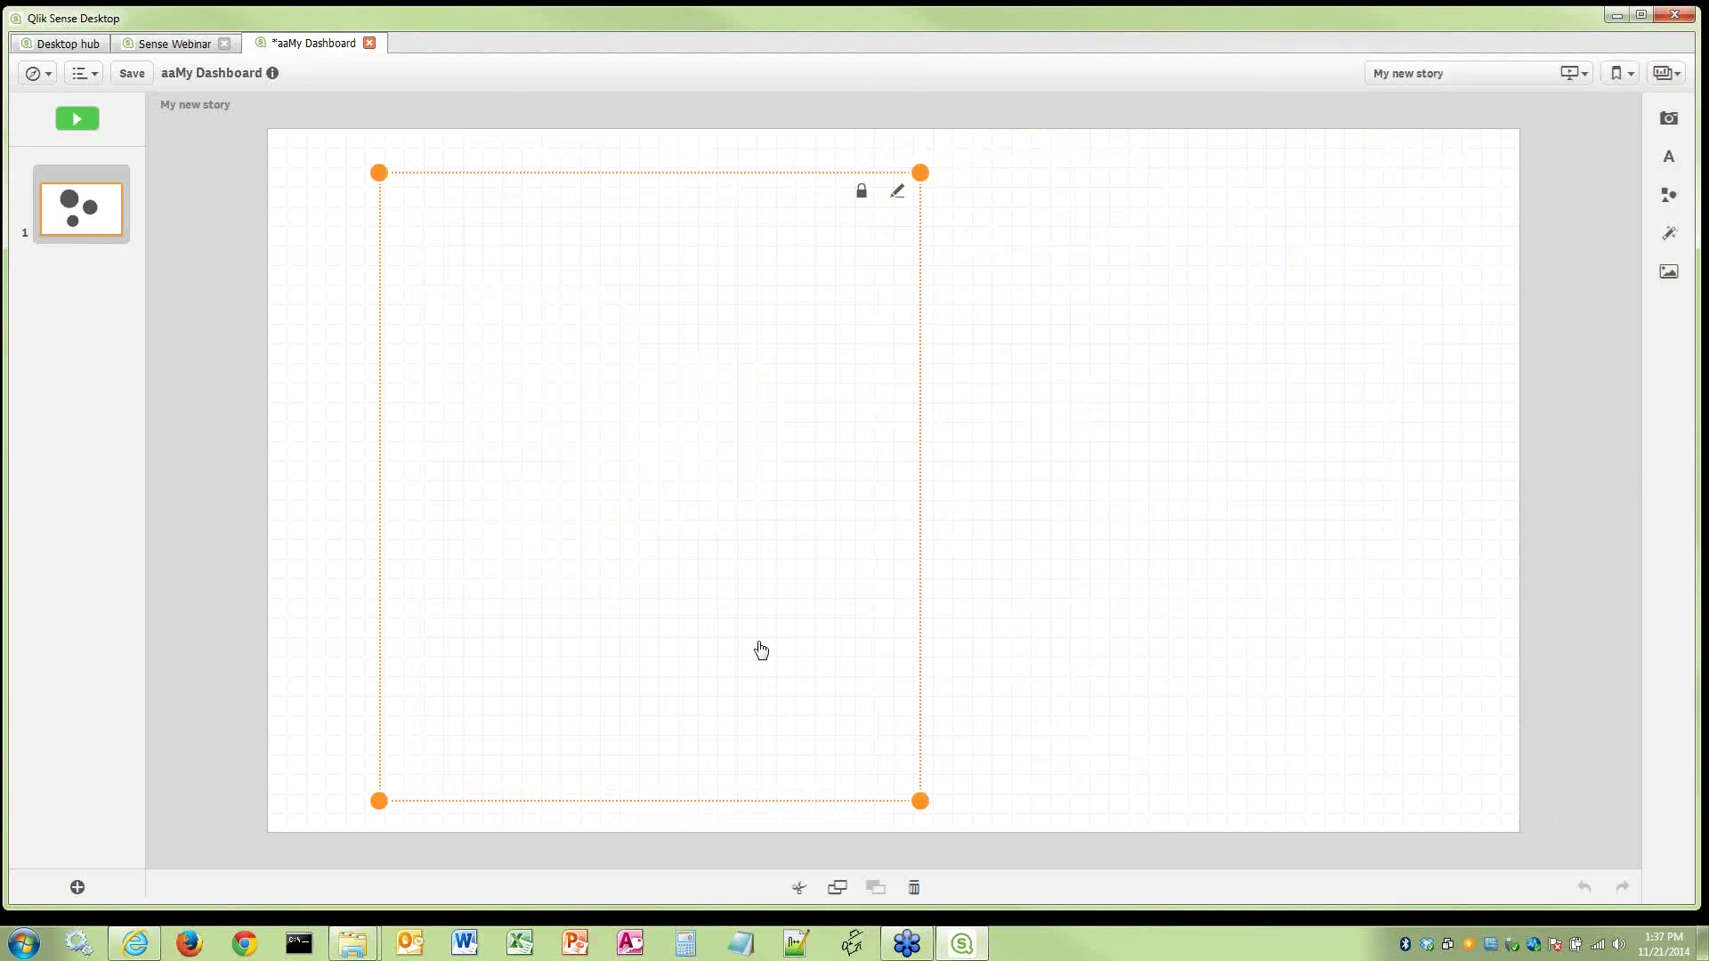
{"action": "left_click_drag", "start_coordinate": [926, 183], "coordinate": [1013, 321]}
{"action": "left_click", "coordinate": [1670, 117]}
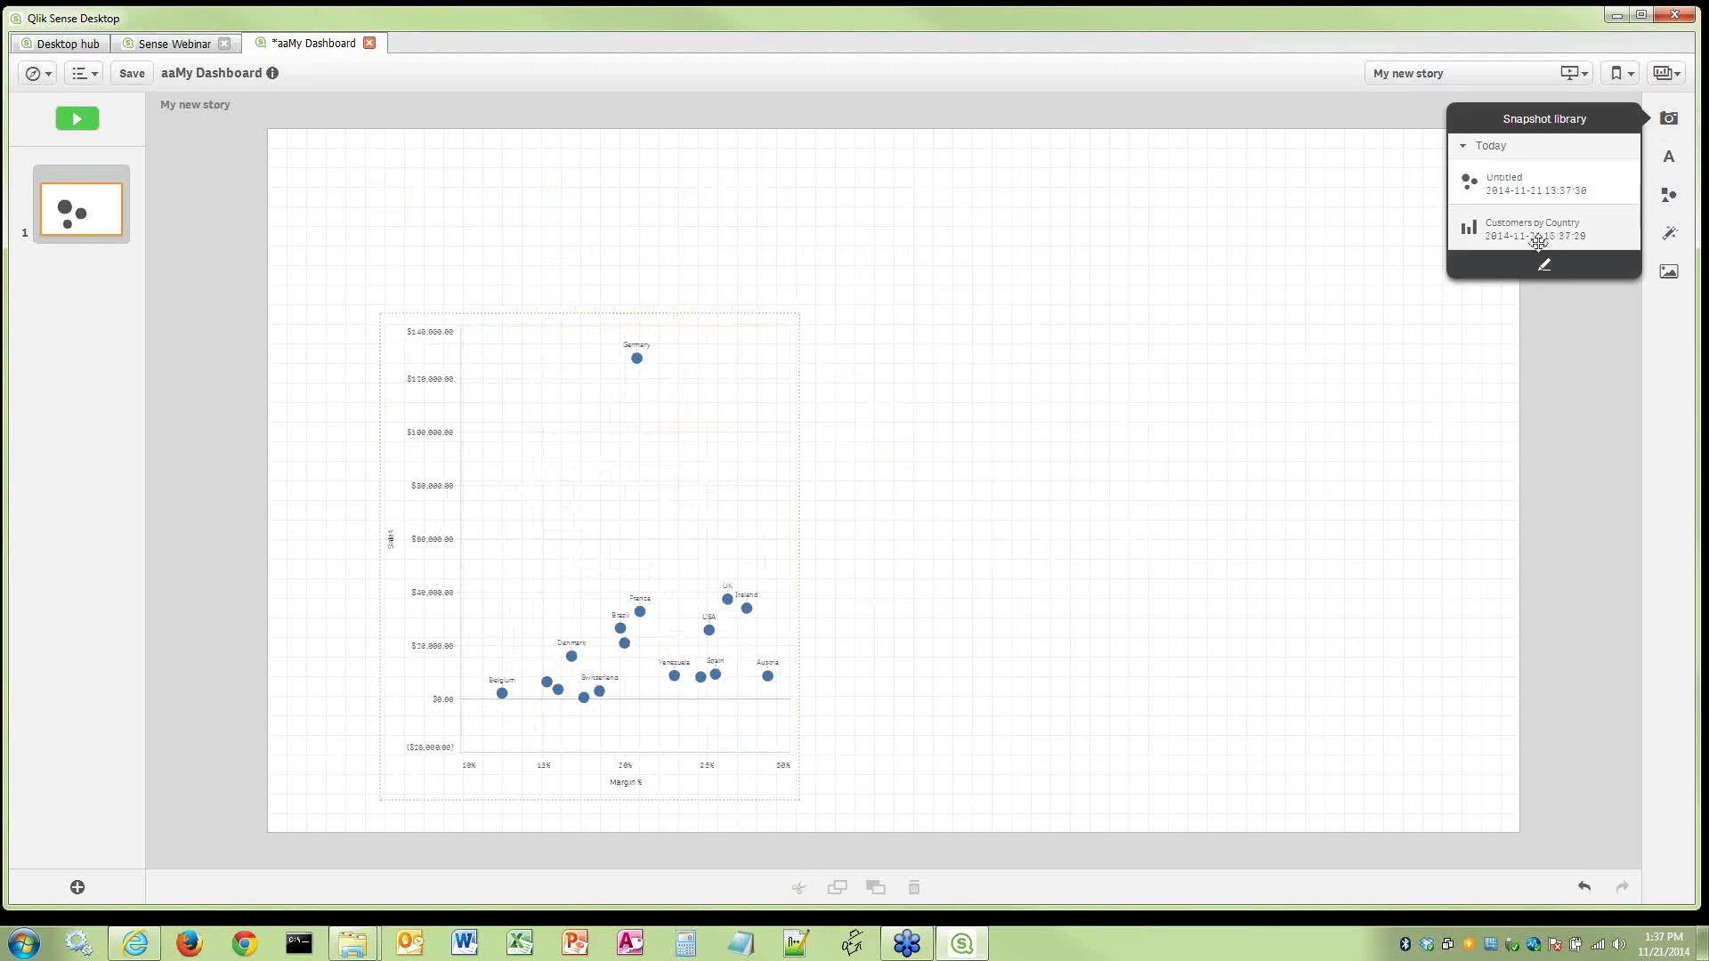
{"action": "left_click_drag", "start_coordinate": [1554, 233], "coordinate": [1214, 469]}
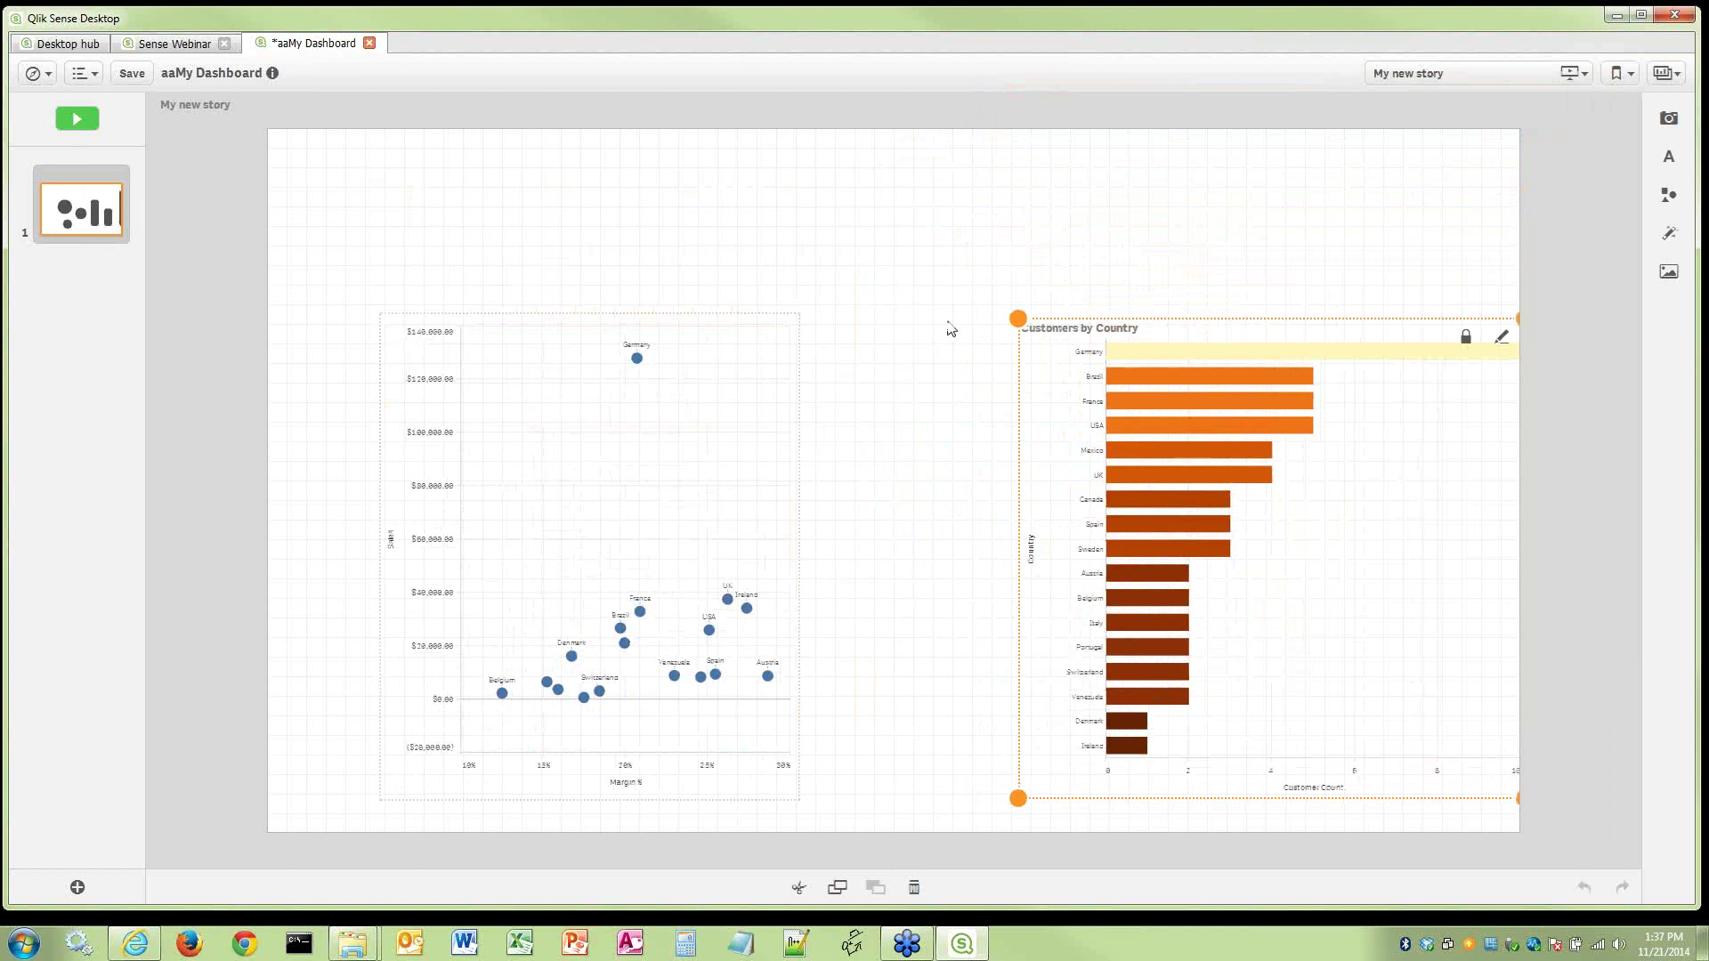
{"action": "left_click_drag", "start_coordinate": [1087, 408], "coordinate": [1030, 384]}
{"action": "left_click_drag", "start_coordinate": [774, 357], "coordinate": [781, 313]}
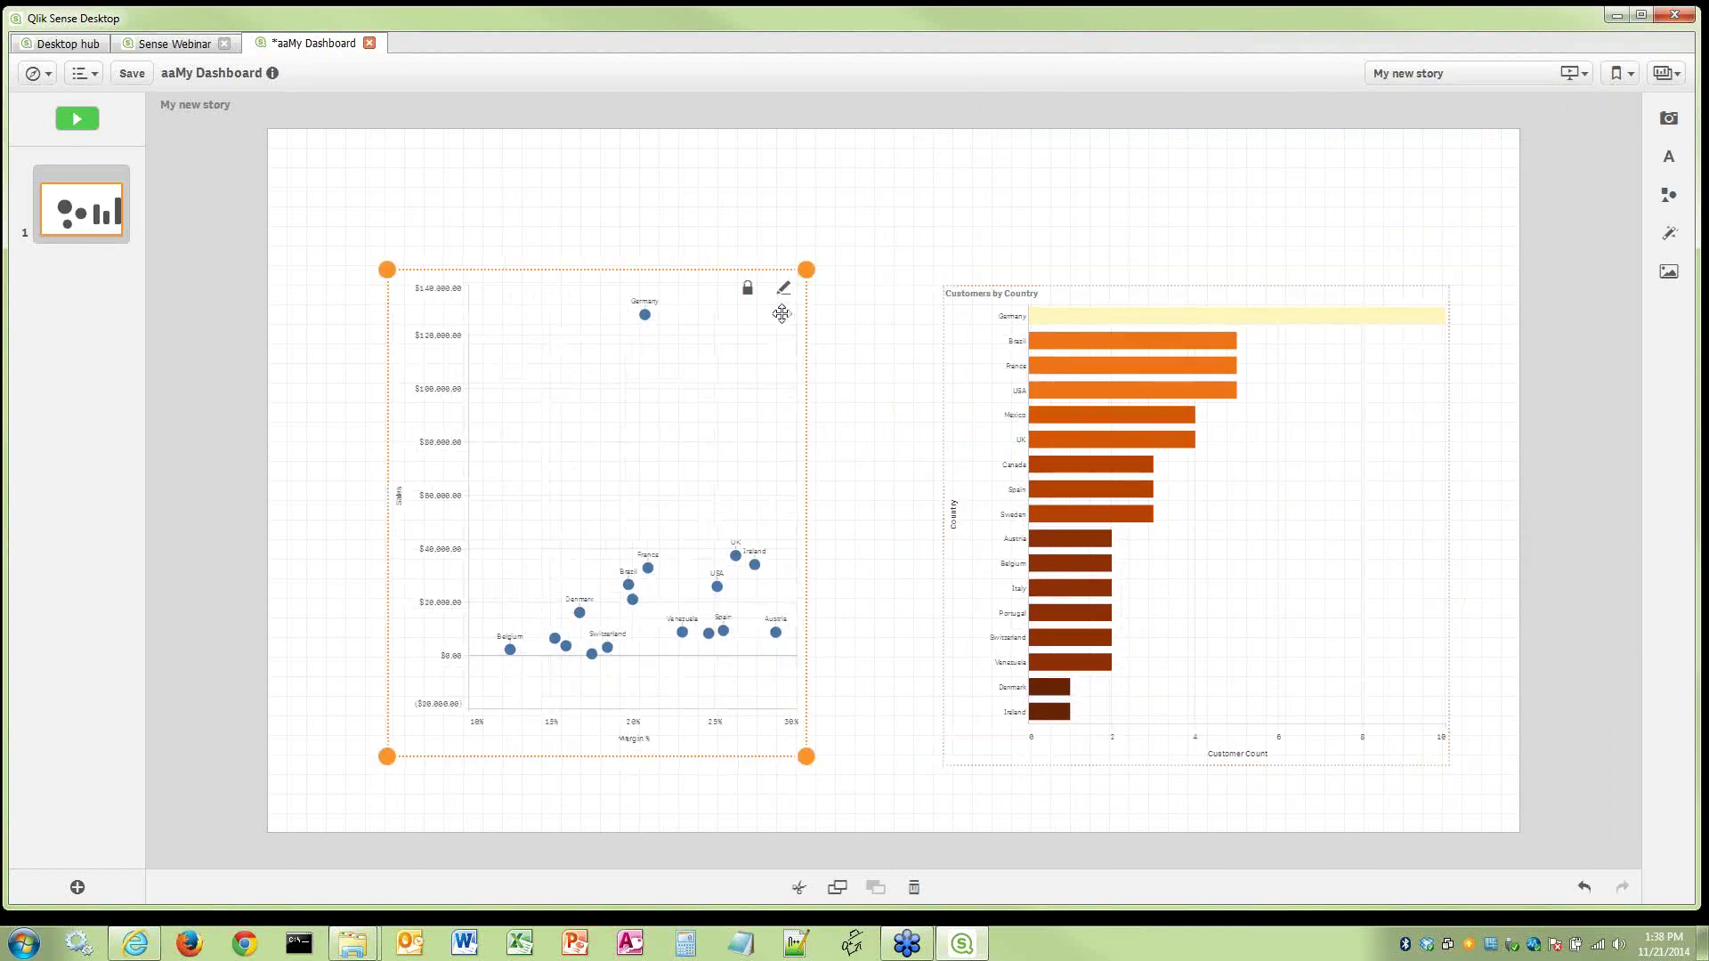
Add a paragraph text box to the slide, sized and positioned above the two charts
{"action": "left_click", "coordinate": [1669, 157]}
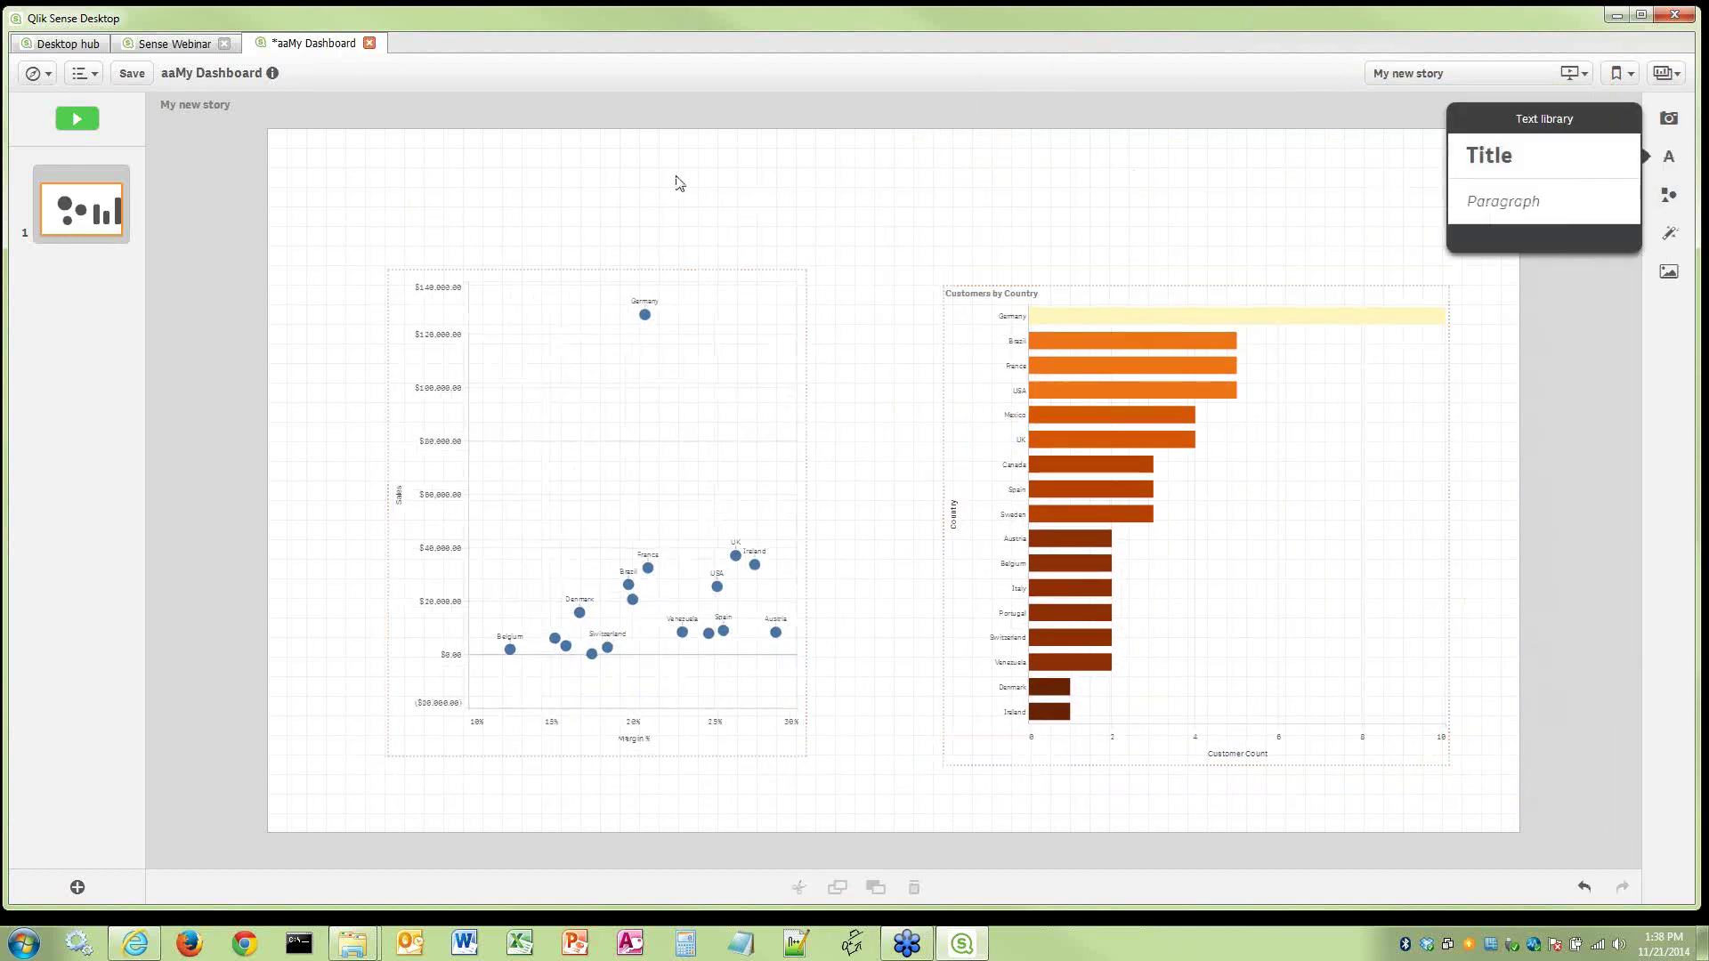
{"action": "left_click_drag", "start_coordinate": [1516, 206], "coordinate": [857, 212]}
{"action": "left_click_drag", "start_coordinate": [1002, 370], "coordinate": [1079, 252]}
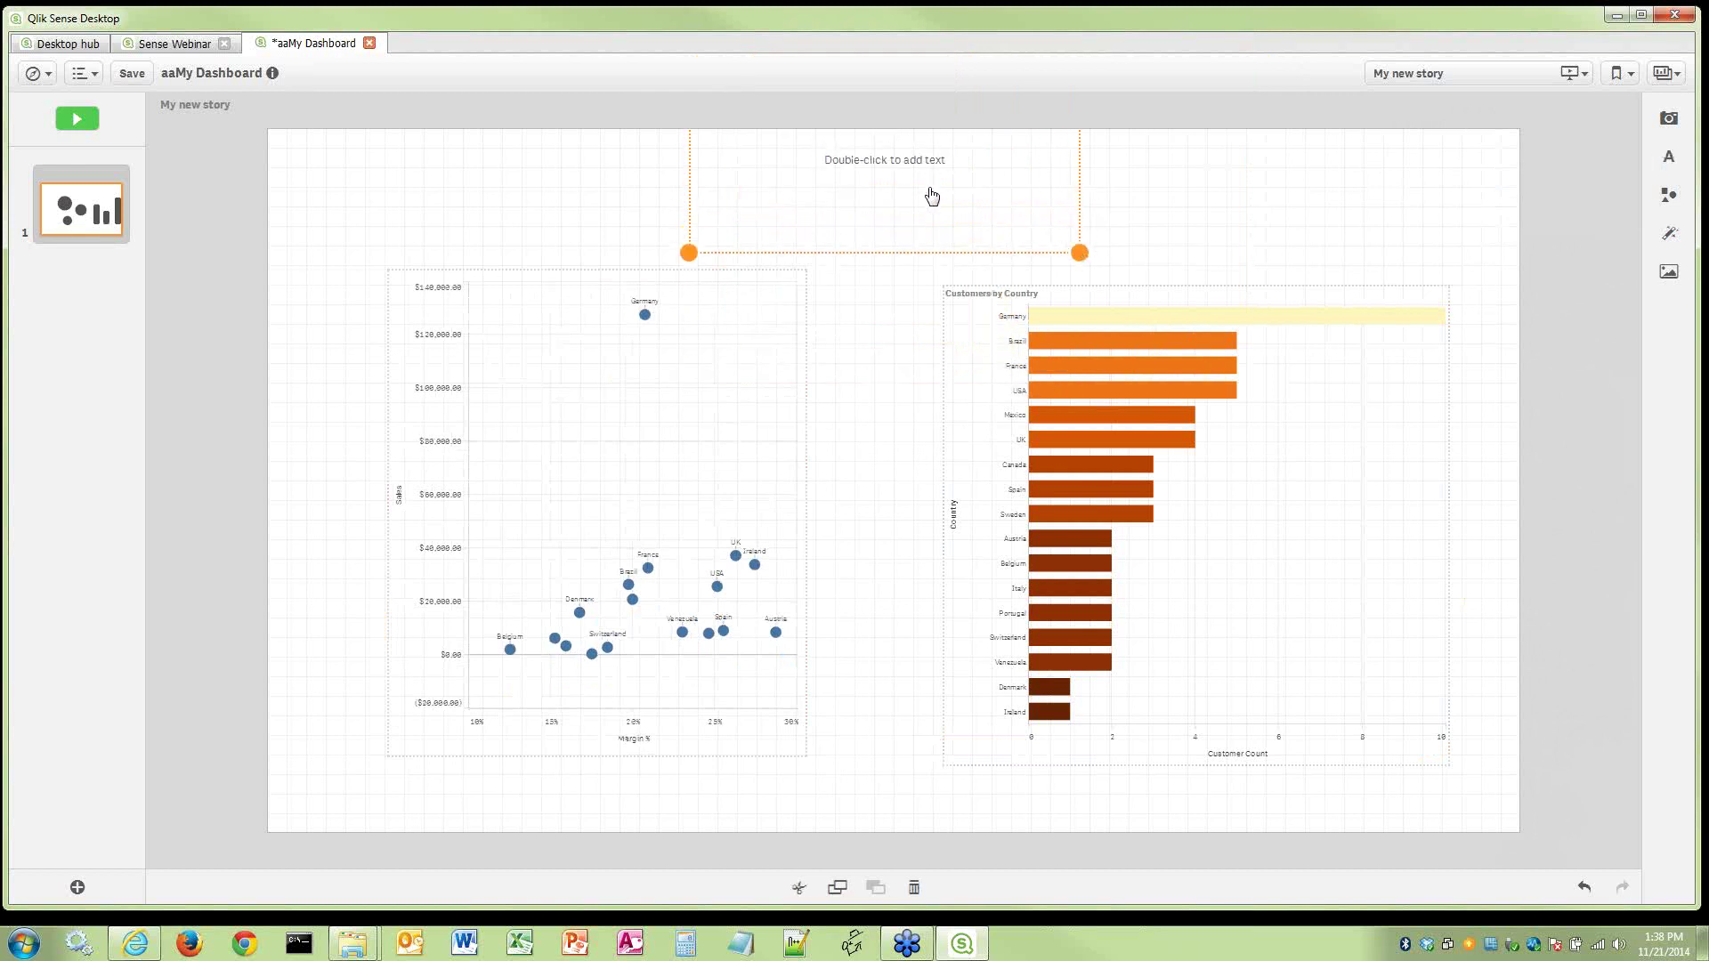
{"action": "left_click_drag", "start_coordinate": [932, 190], "coordinate": [909, 280]}
{"action": "left_click_drag", "start_coordinate": [674, 144], "coordinate": [661, 276]}
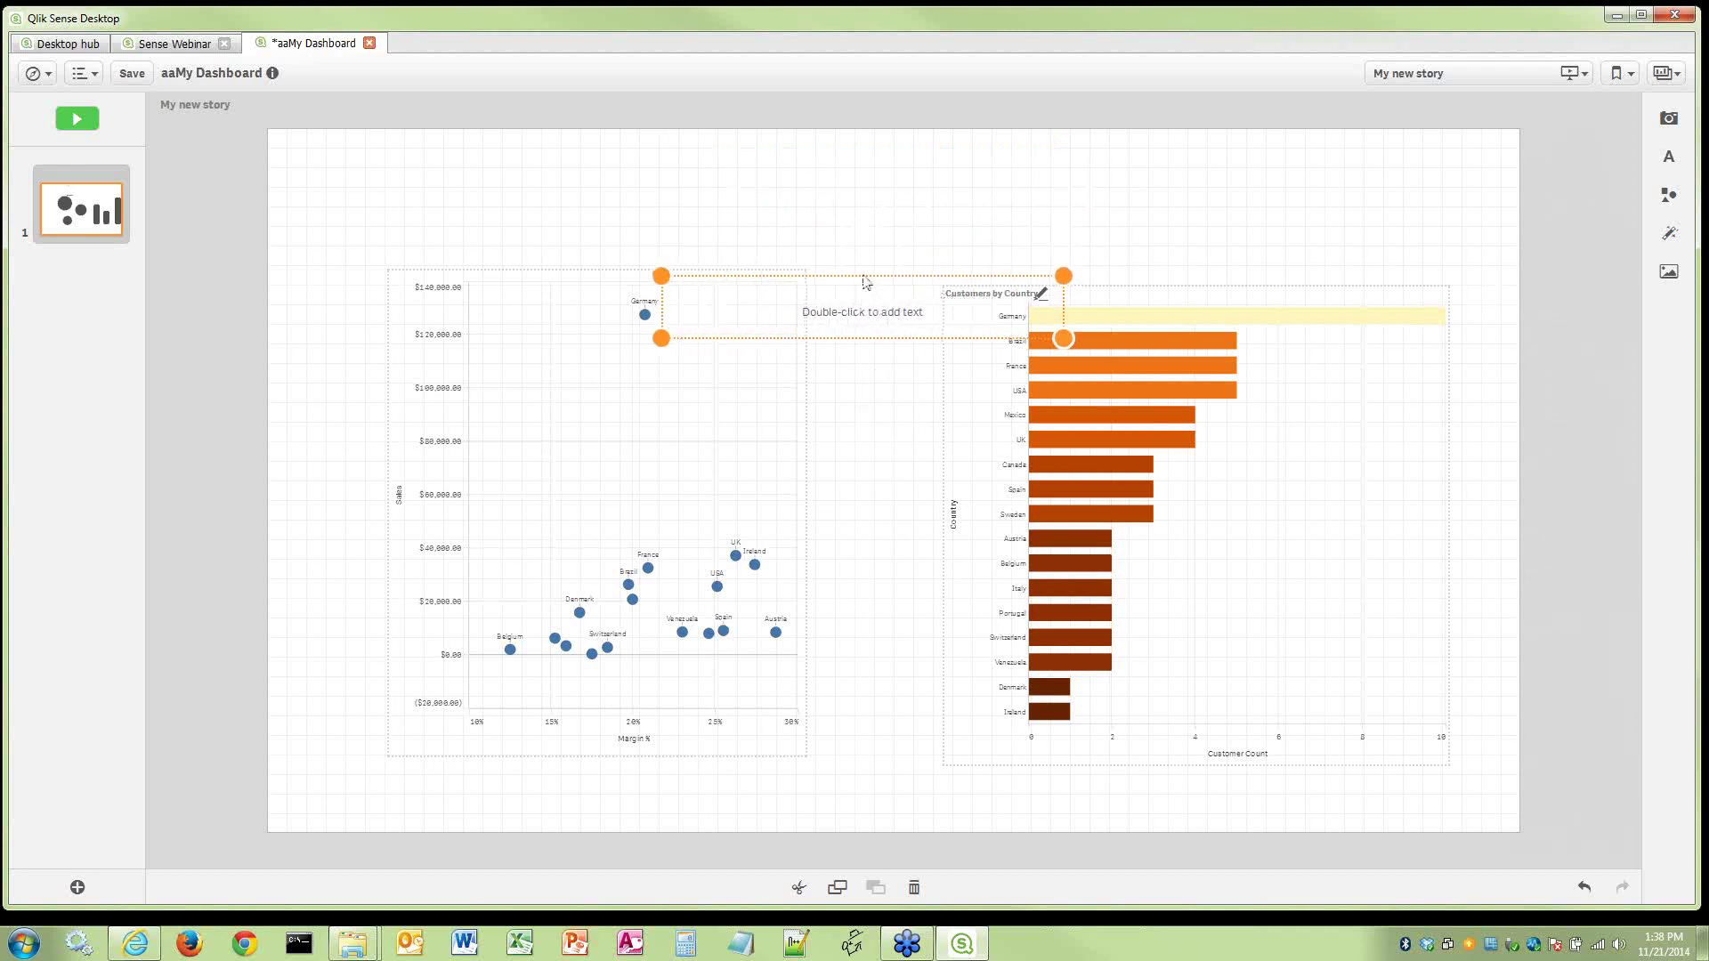
{"action": "left_click", "coordinate": [866, 269]}
{"action": "left_click_drag", "start_coordinate": [870, 311], "coordinate": [839, 211]}
Set the paragraph to size L and enter "Example explanatory text here..."
{"action": "double_click", "coordinate": [842, 211]}
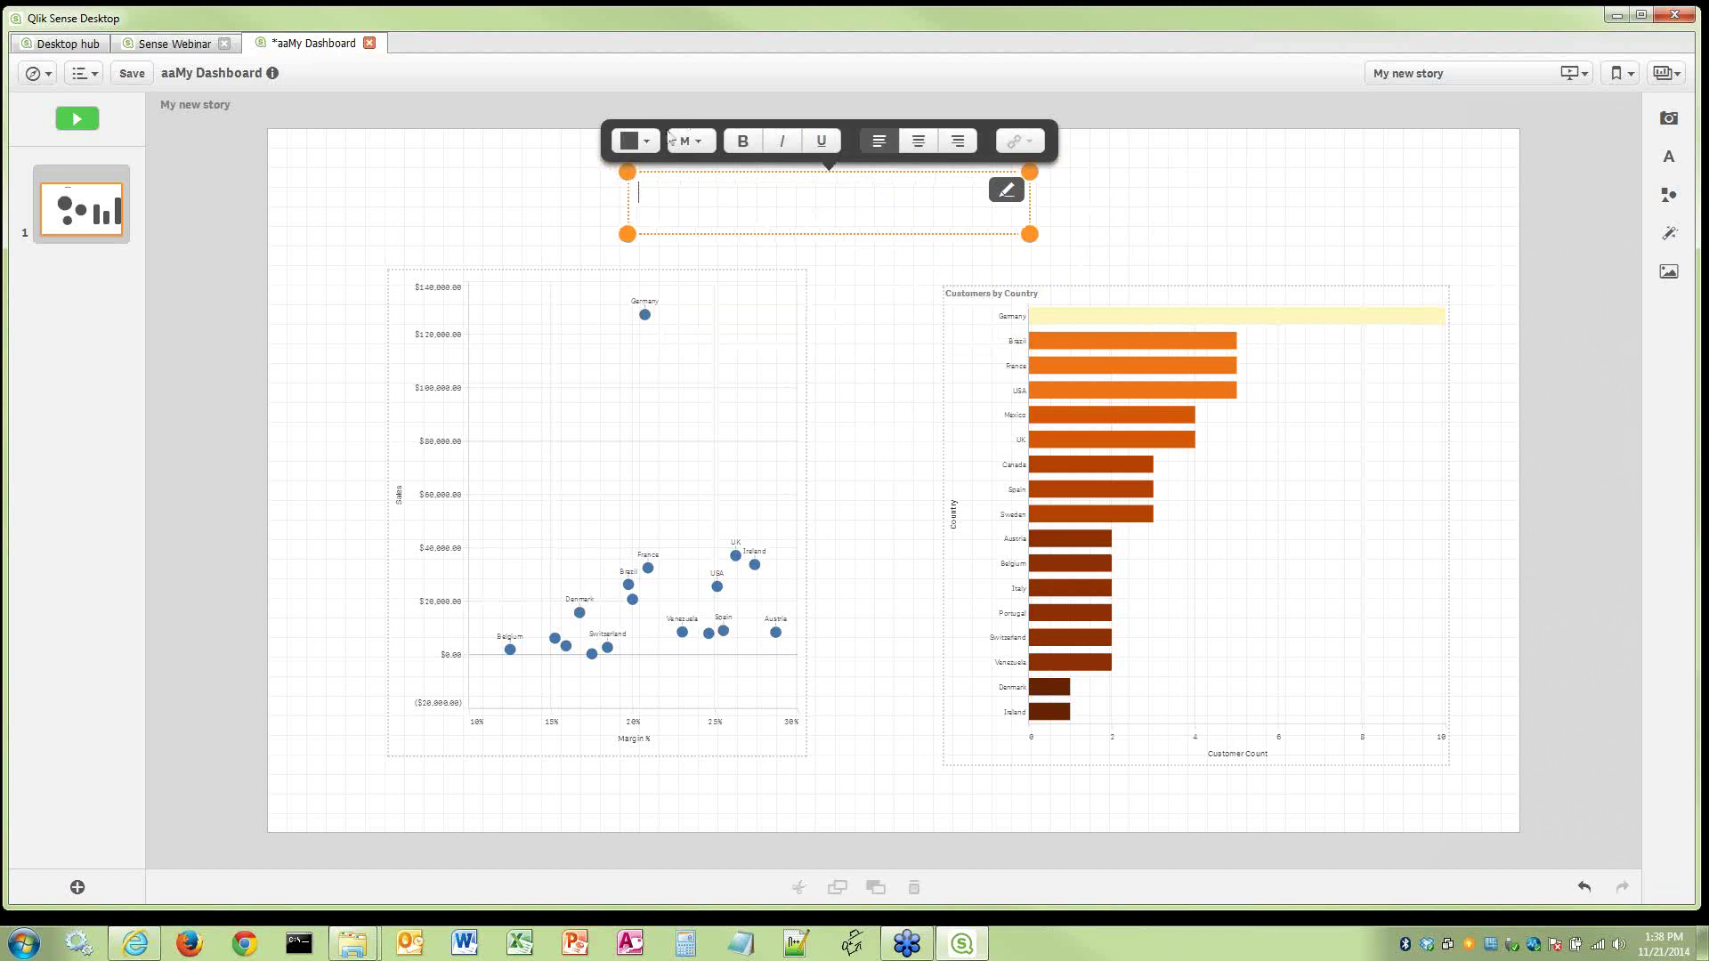
{"action": "left_click", "coordinate": [699, 142]}
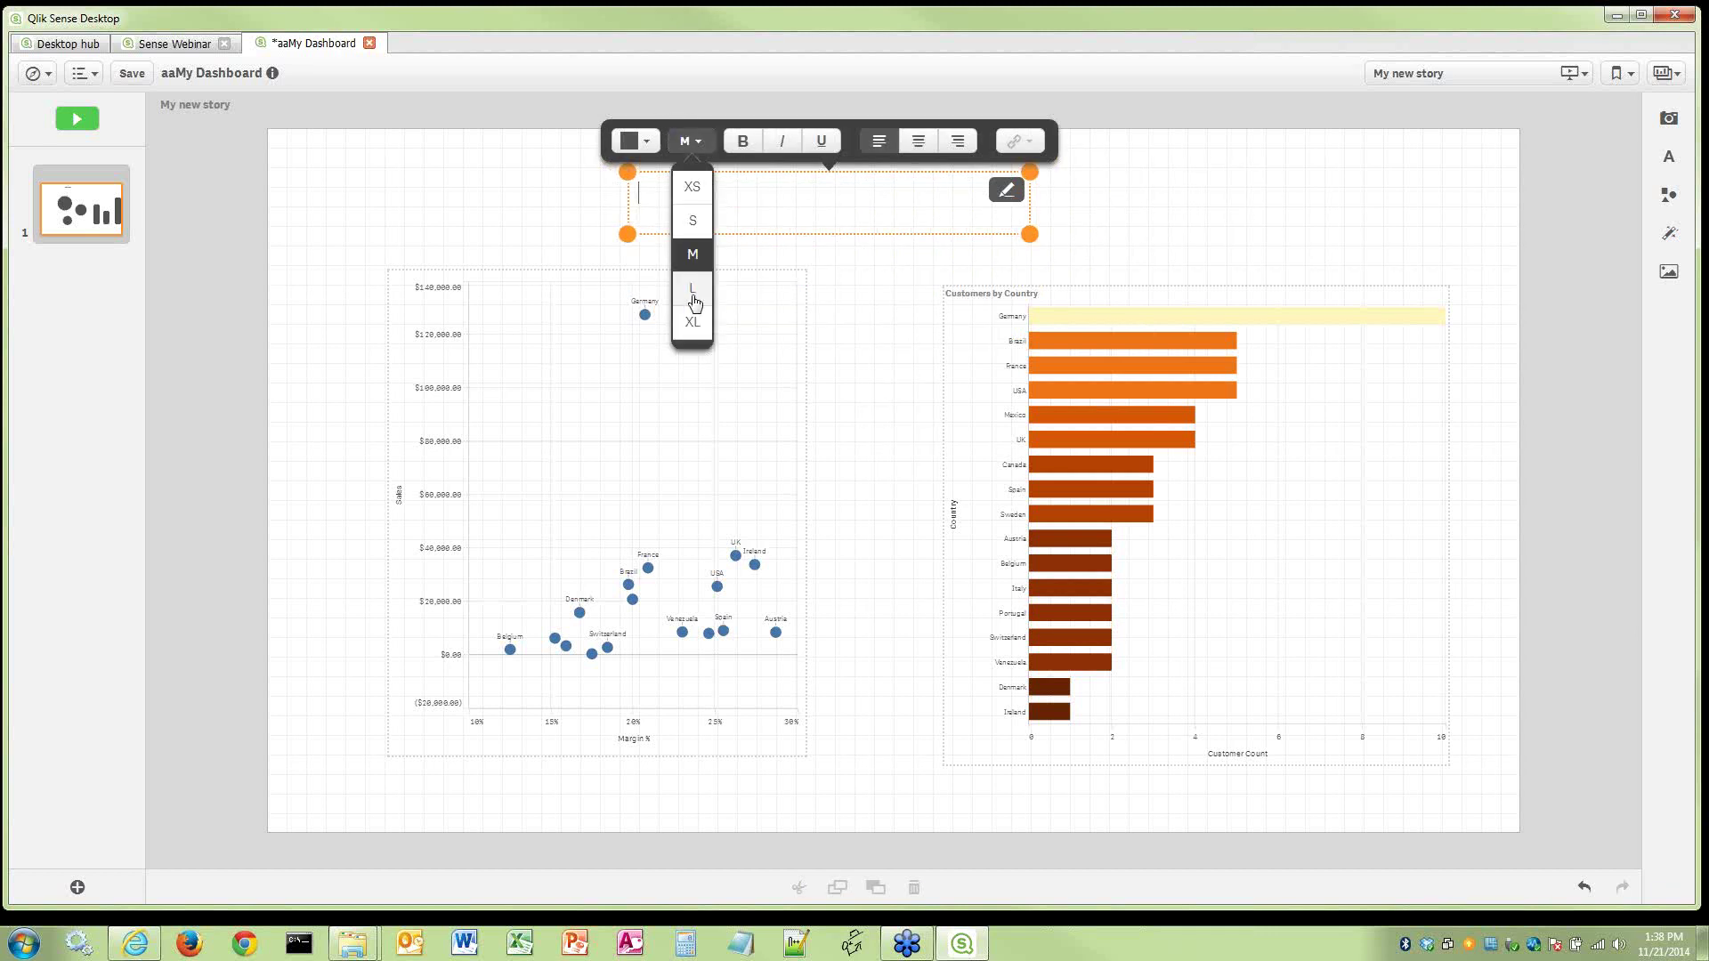
{"action": "left_click", "coordinate": [694, 301]}
{"action": "type", "text": "Example"}
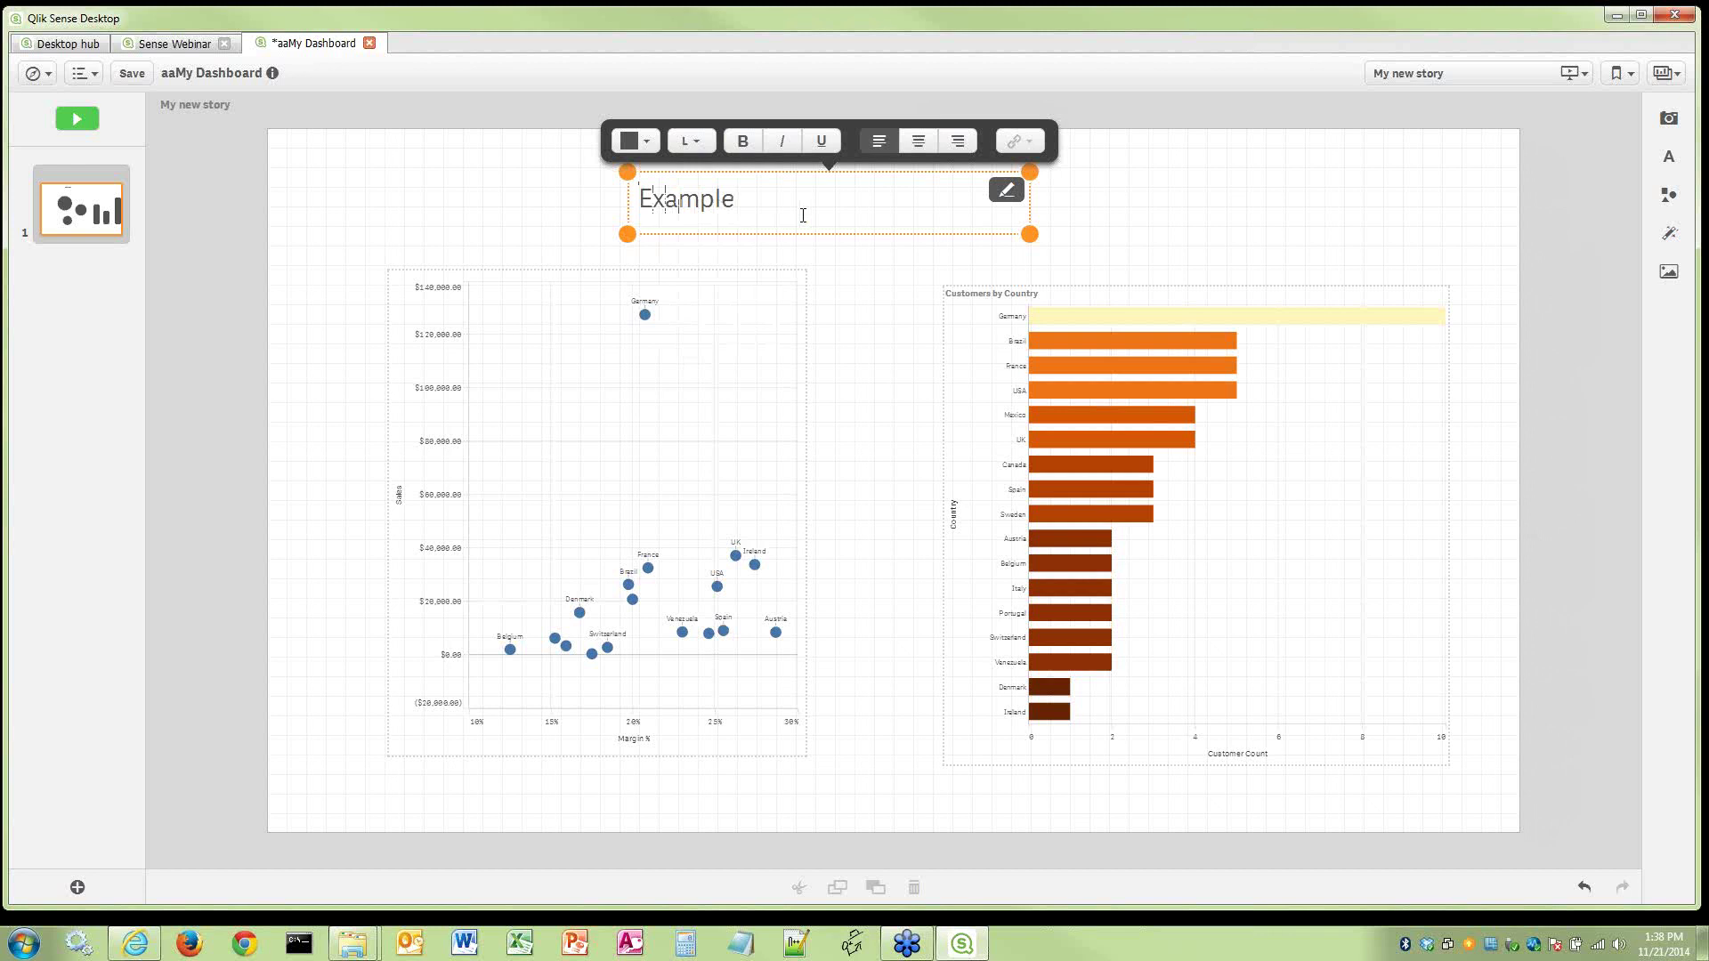
{"action": "type", "text": " explanatory text here..."}
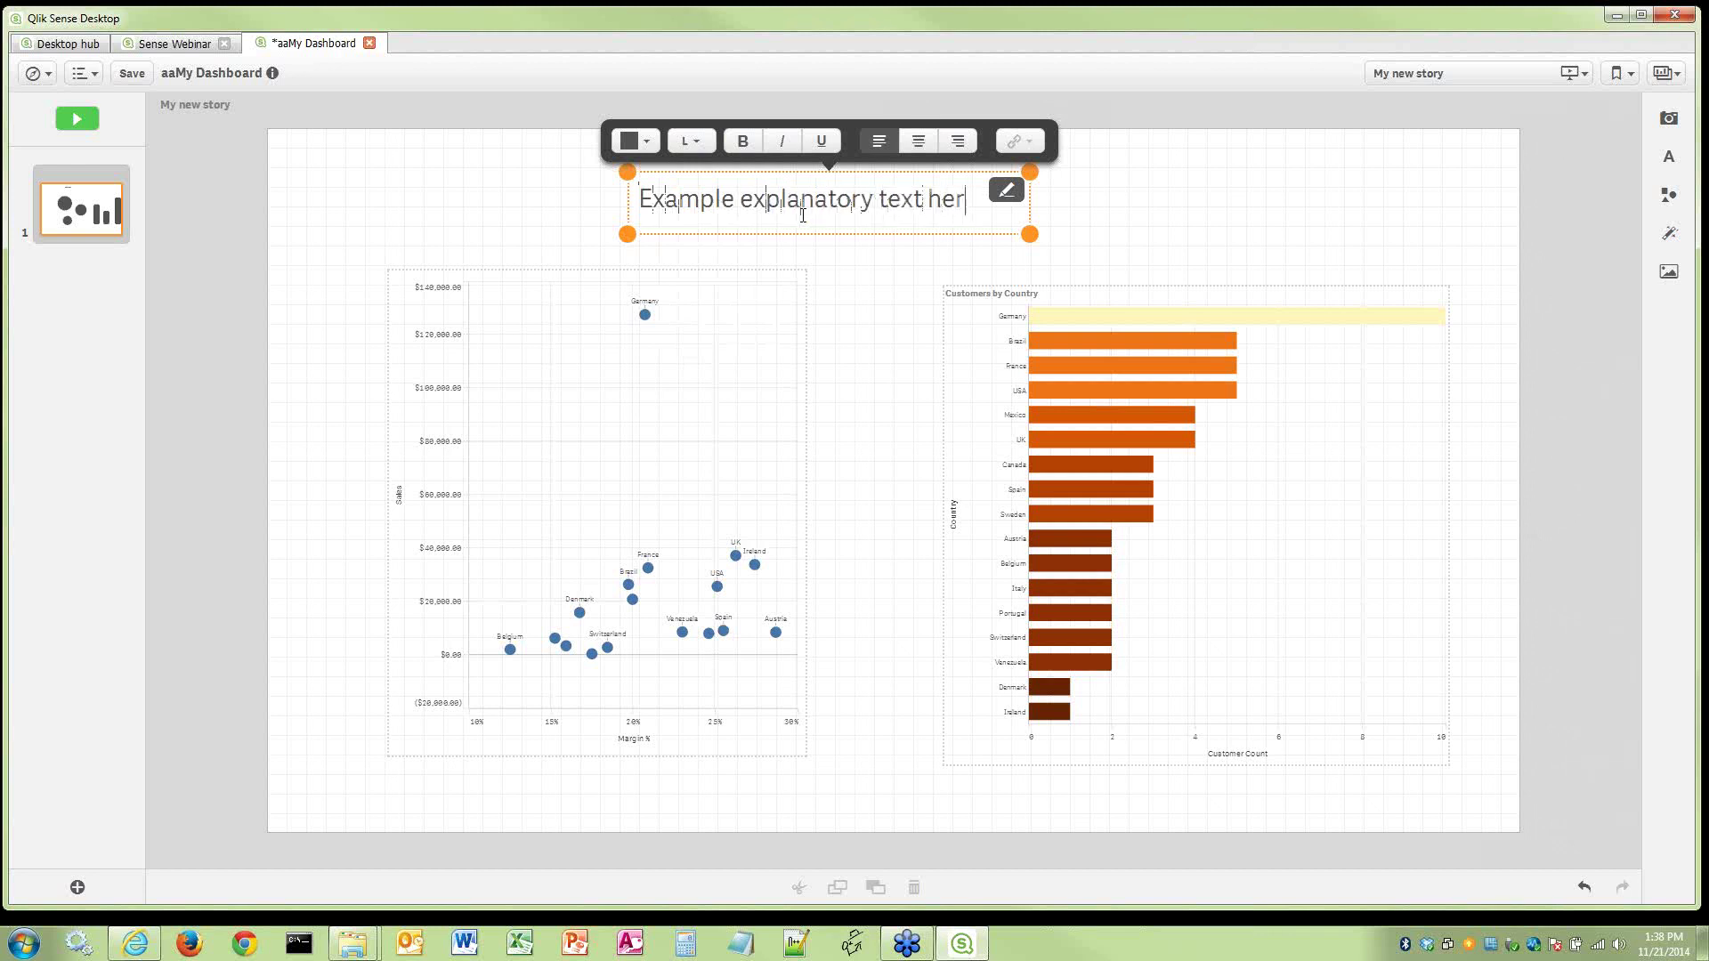
{"action": "left_click", "coordinate": [1196, 217]}
Draw an outline circle around the end of Germany's bar, then save the app
{"action": "left_click", "coordinate": [1669, 194]}
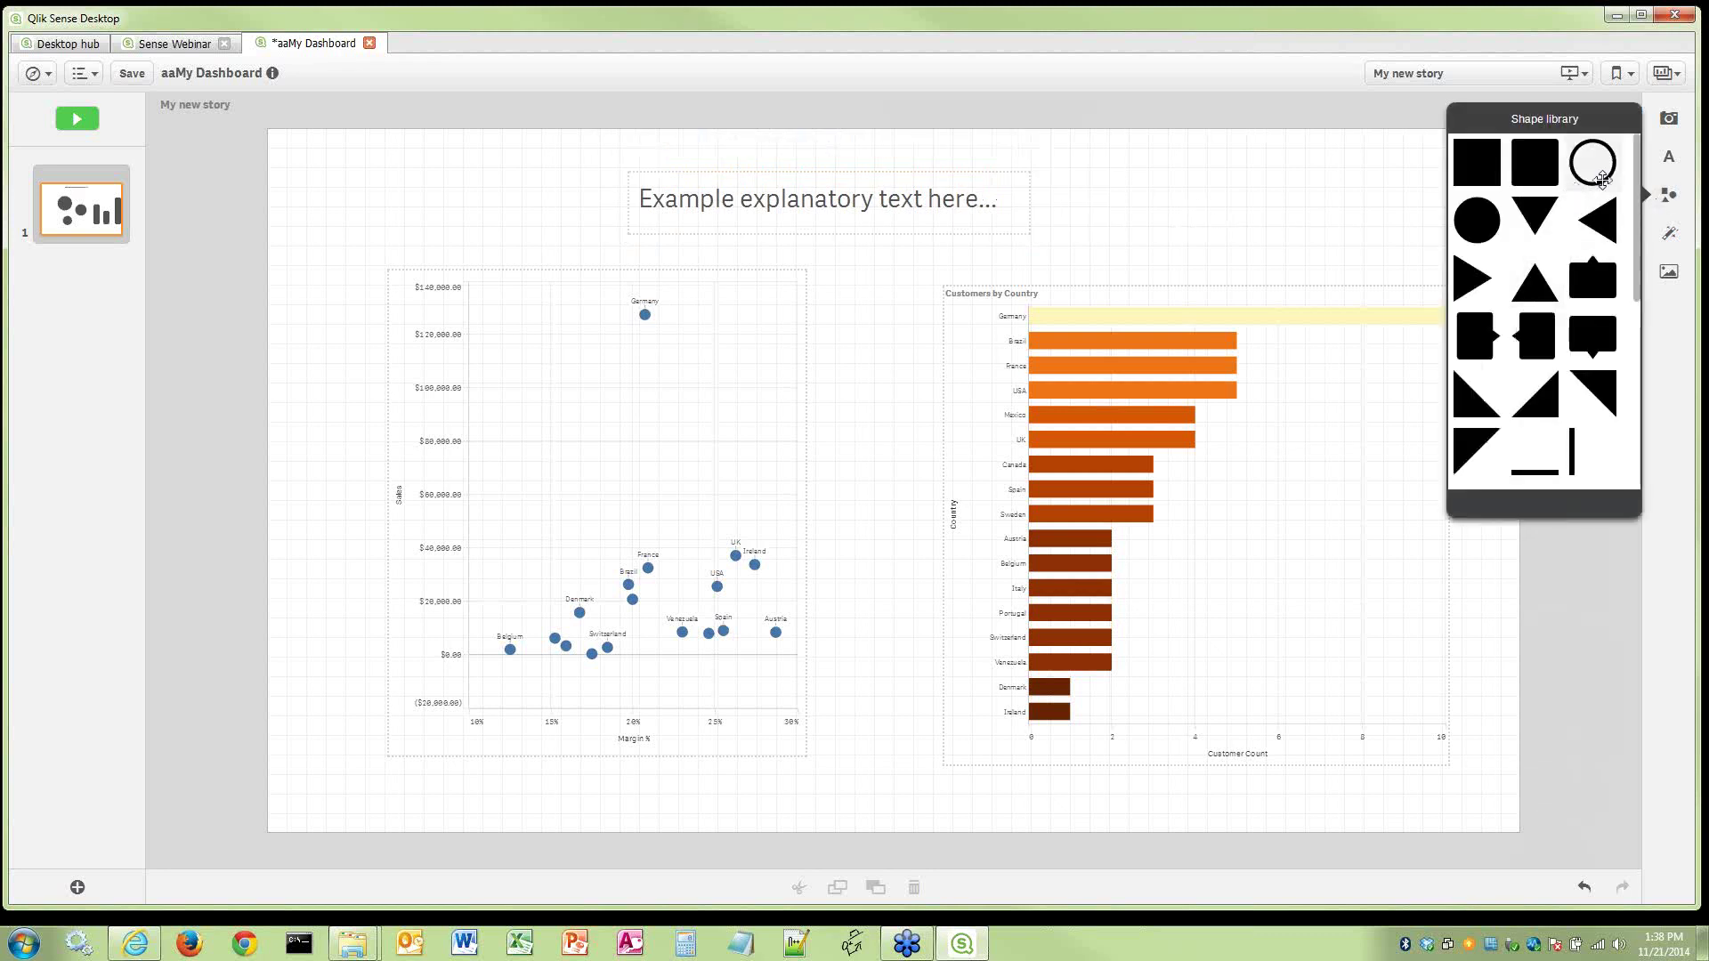
{"action": "left_click_drag", "start_coordinate": [1602, 180], "coordinate": [1411, 322]}
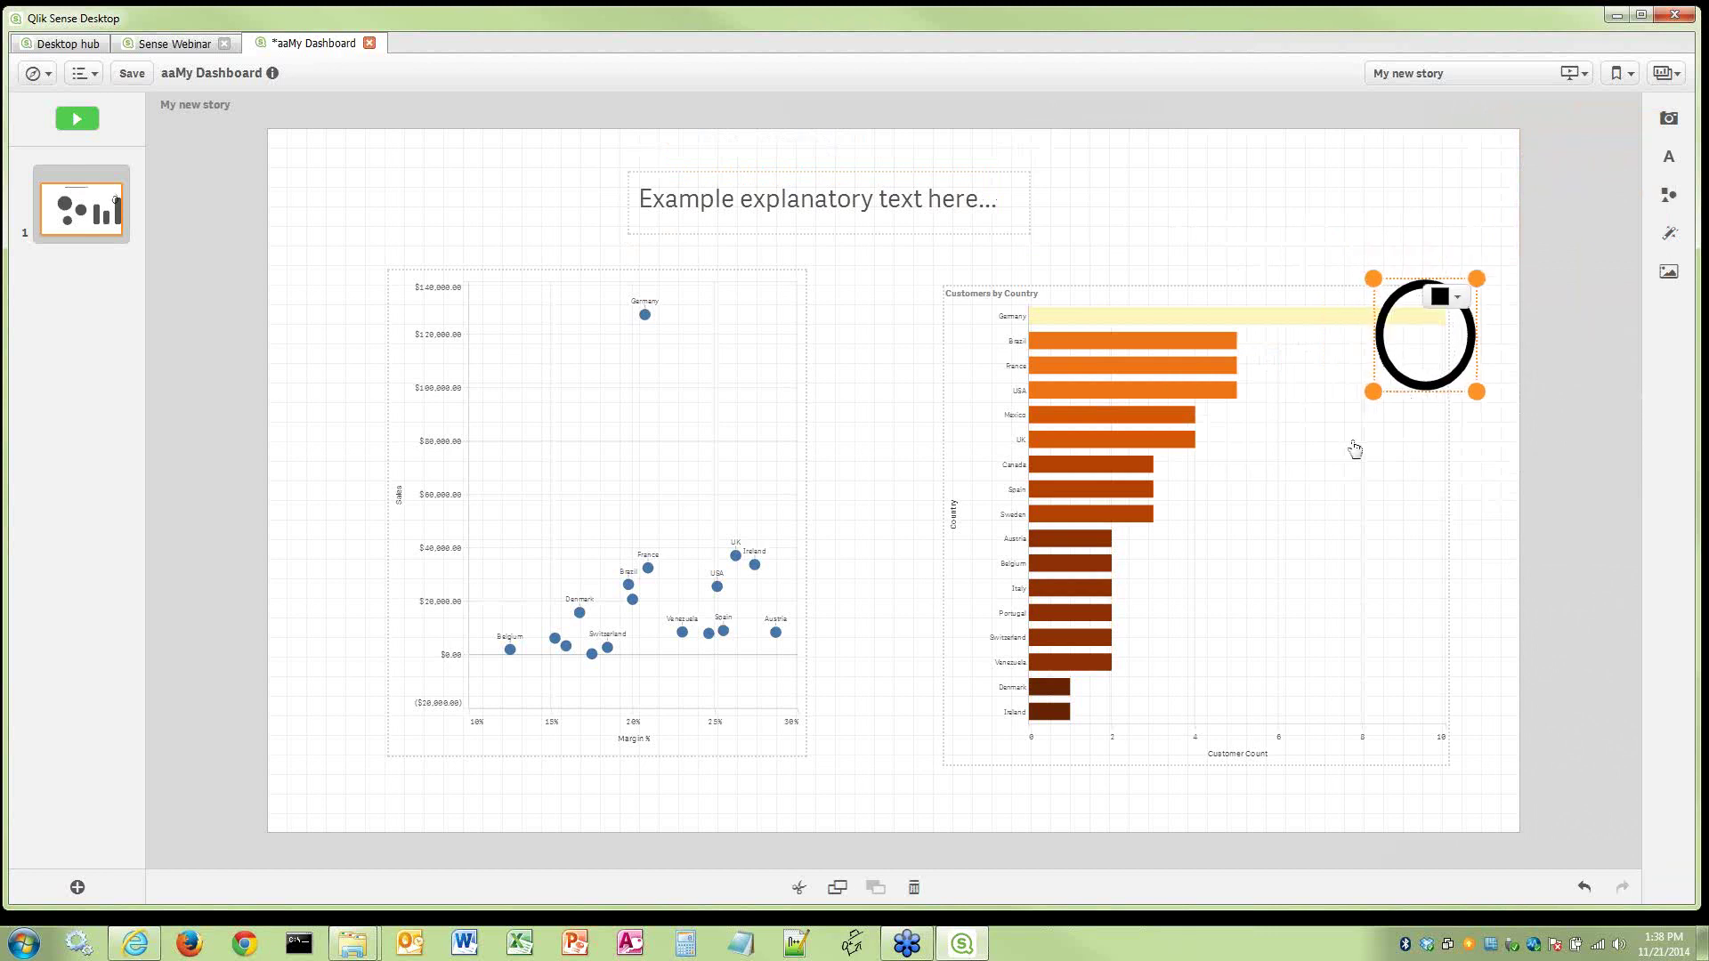
{"action": "left_click_drag", "start_coordinate": [1374, 392], "coordinate": [1424, 355]}
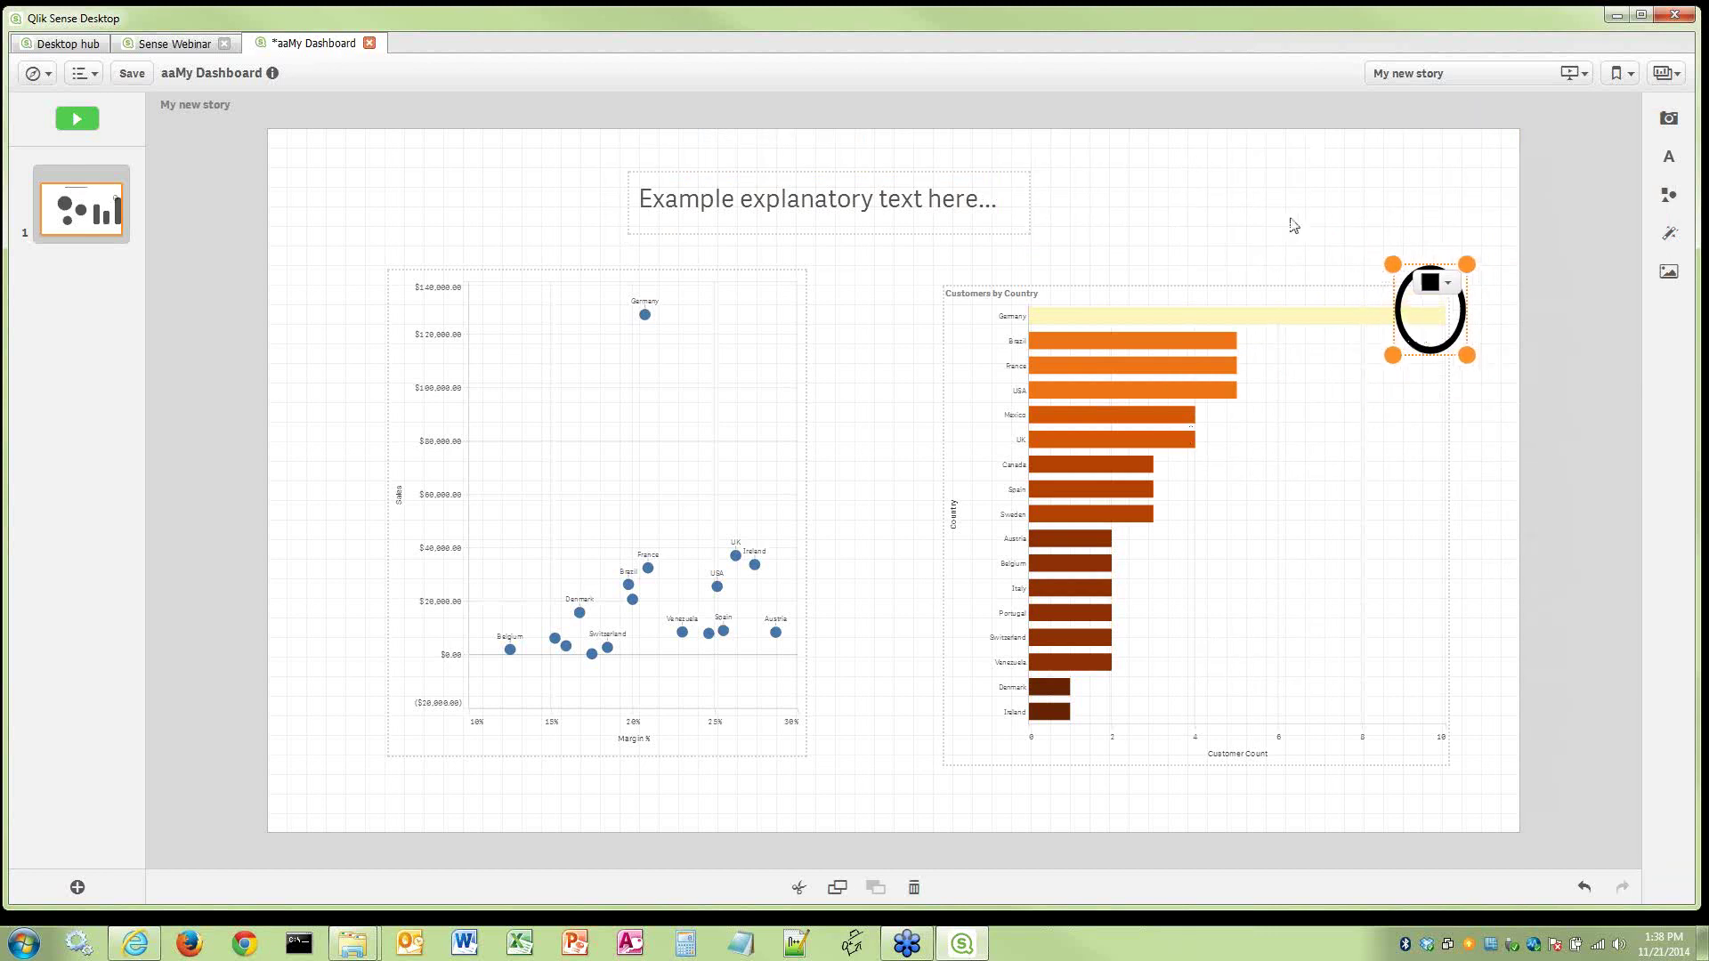
{"action": "left_click", "coordinate": [1306, 229]}
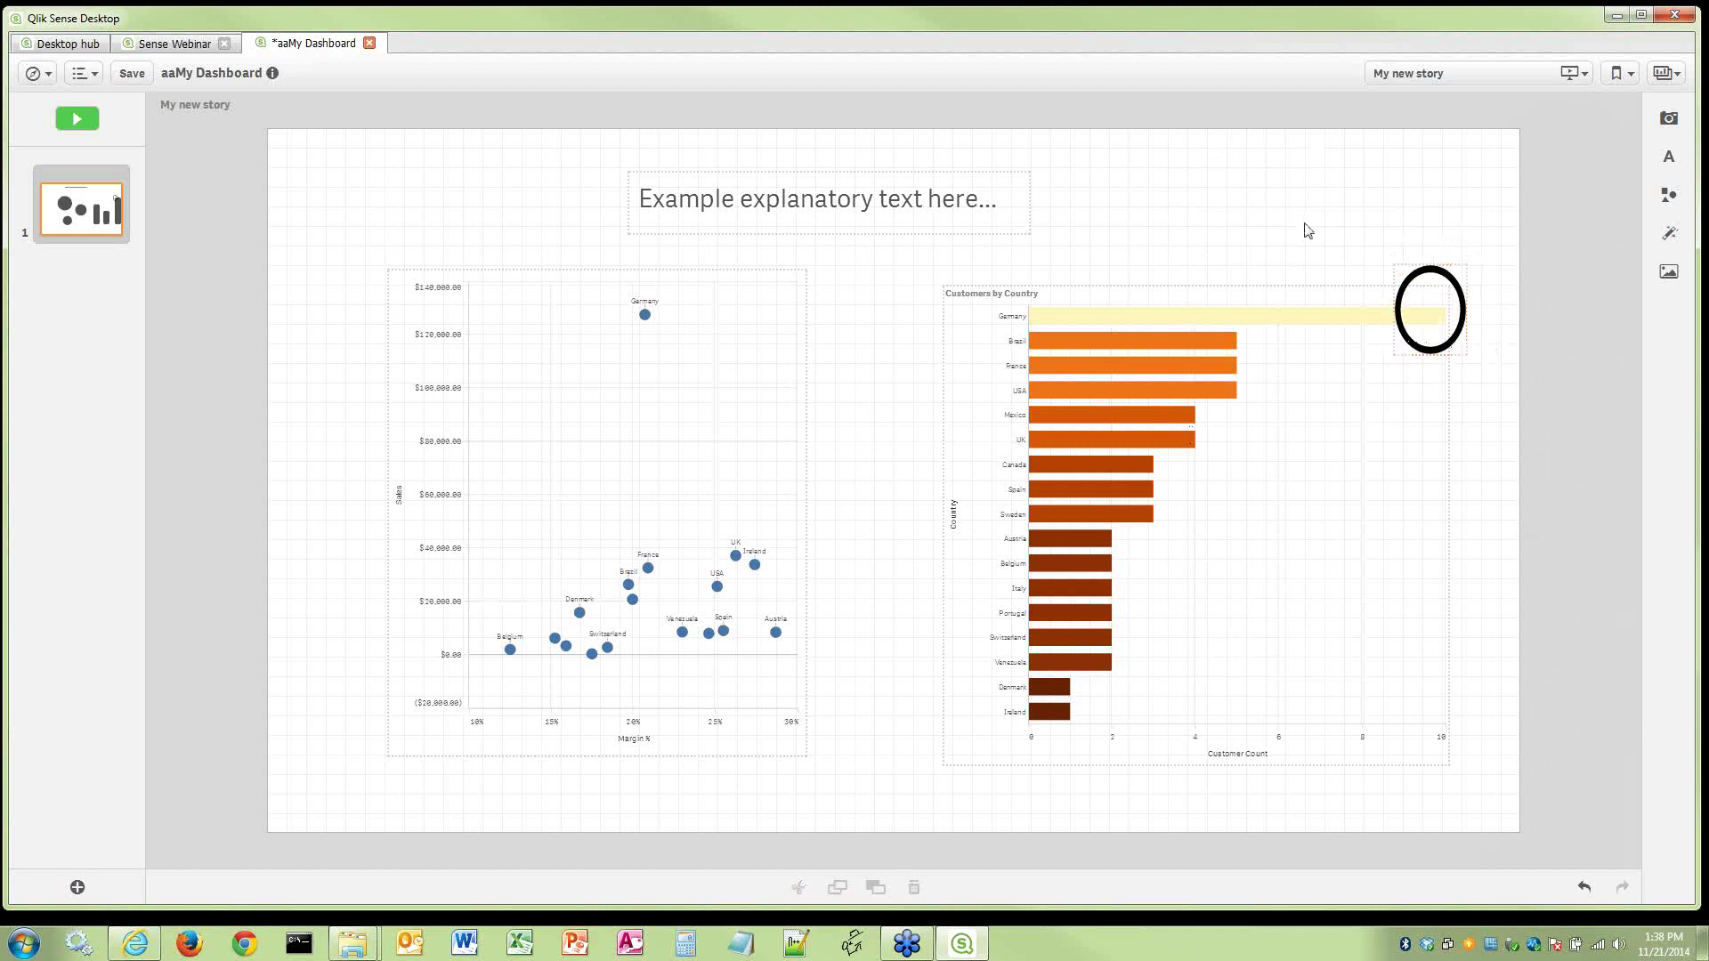
{"action": "left_click", "coordinate": [131, 75]}
Go to My new sheet and clear all selections
{"action": "left_click", "coordinate": [1667, 74]}
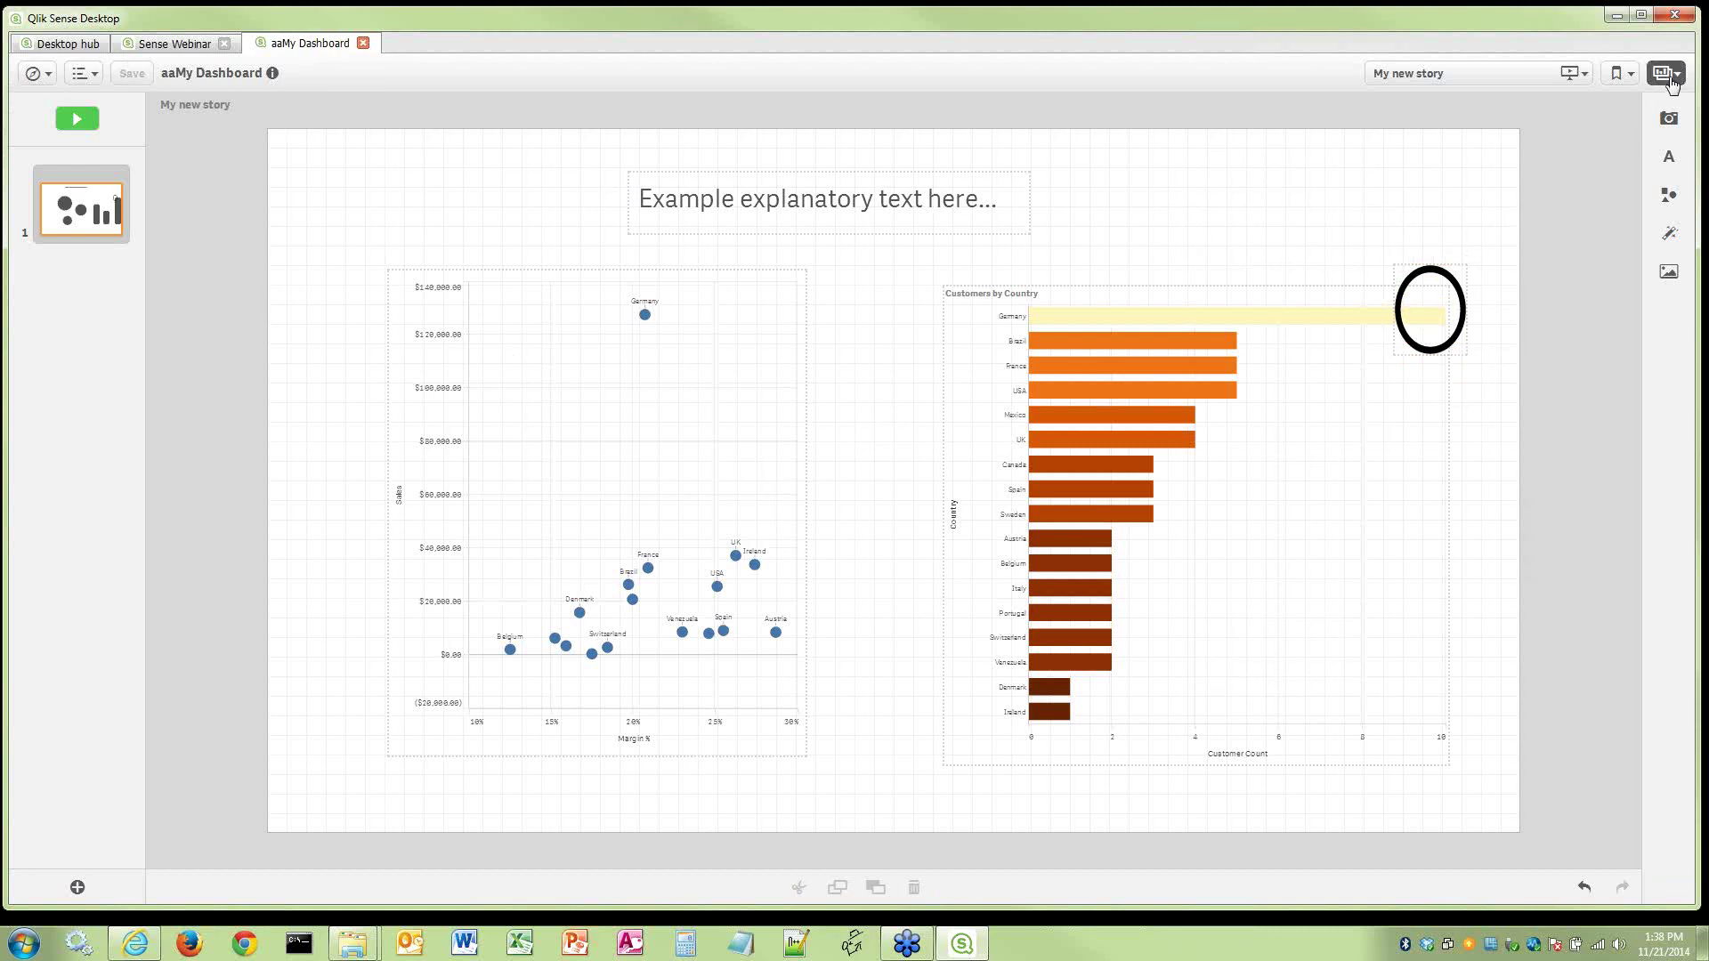
{"action": "left_click", "coordinate": [574, 227]}
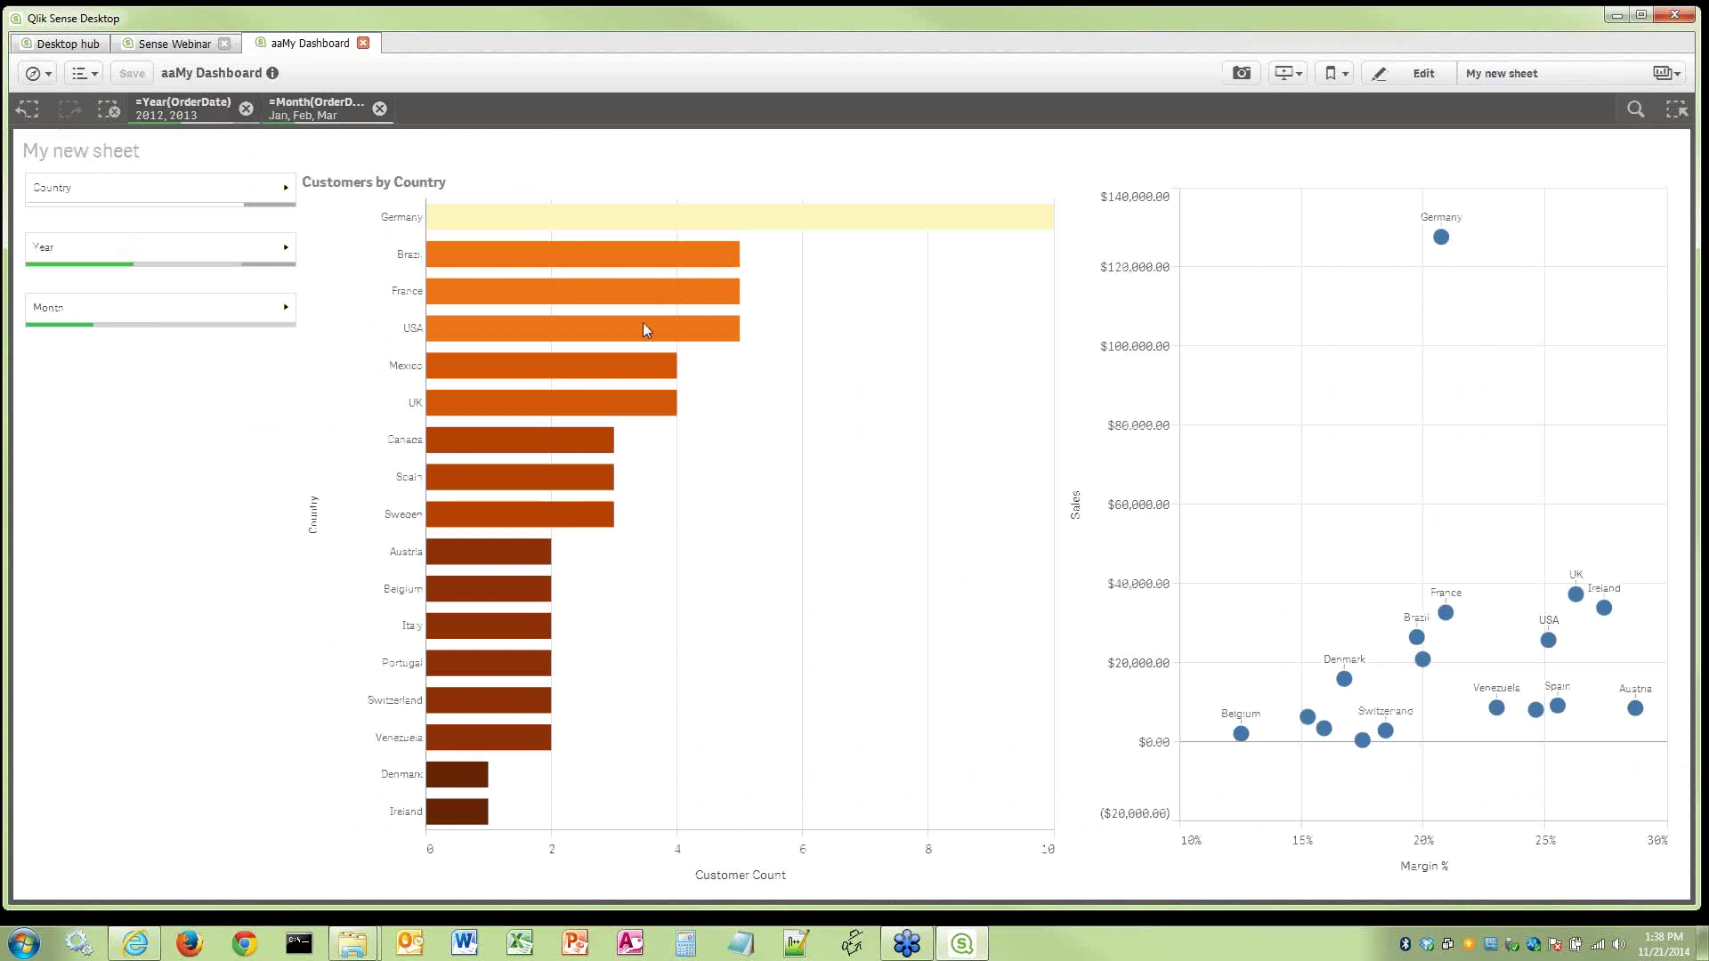
{"action": "left_click", "coordinate": [110, 110]}
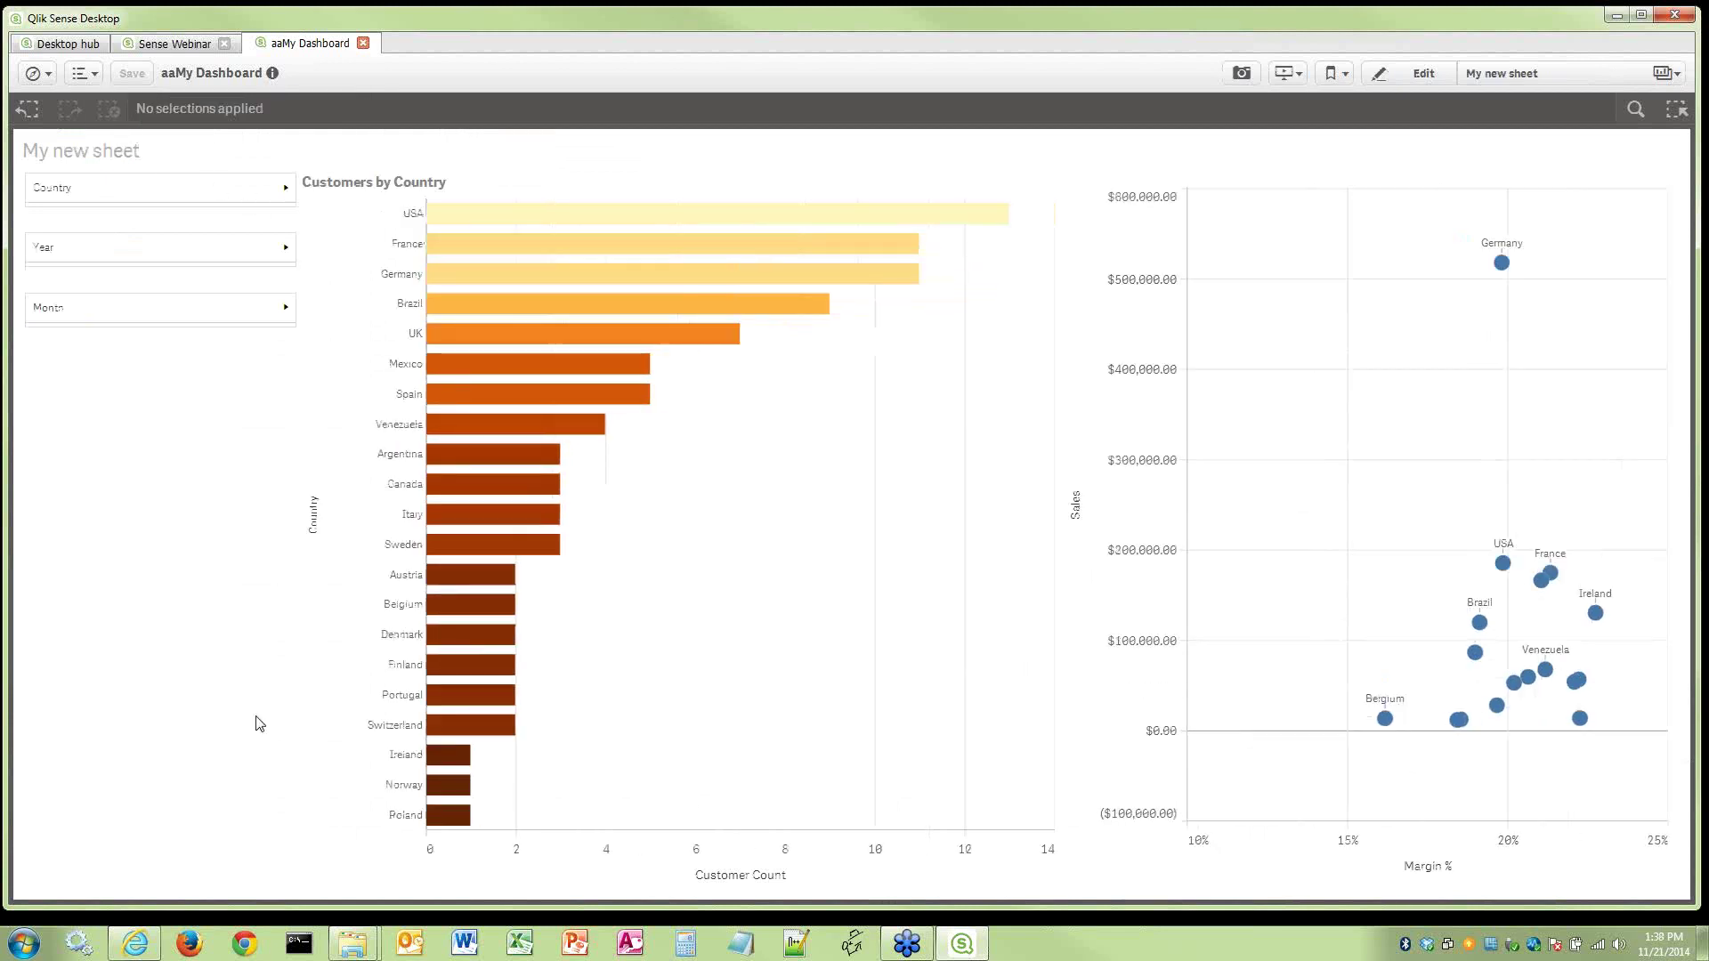
Open My new story and jump from the scatter snapshot to its source sheet
{"action": "left_click", "coordinate": [1285, 73]}
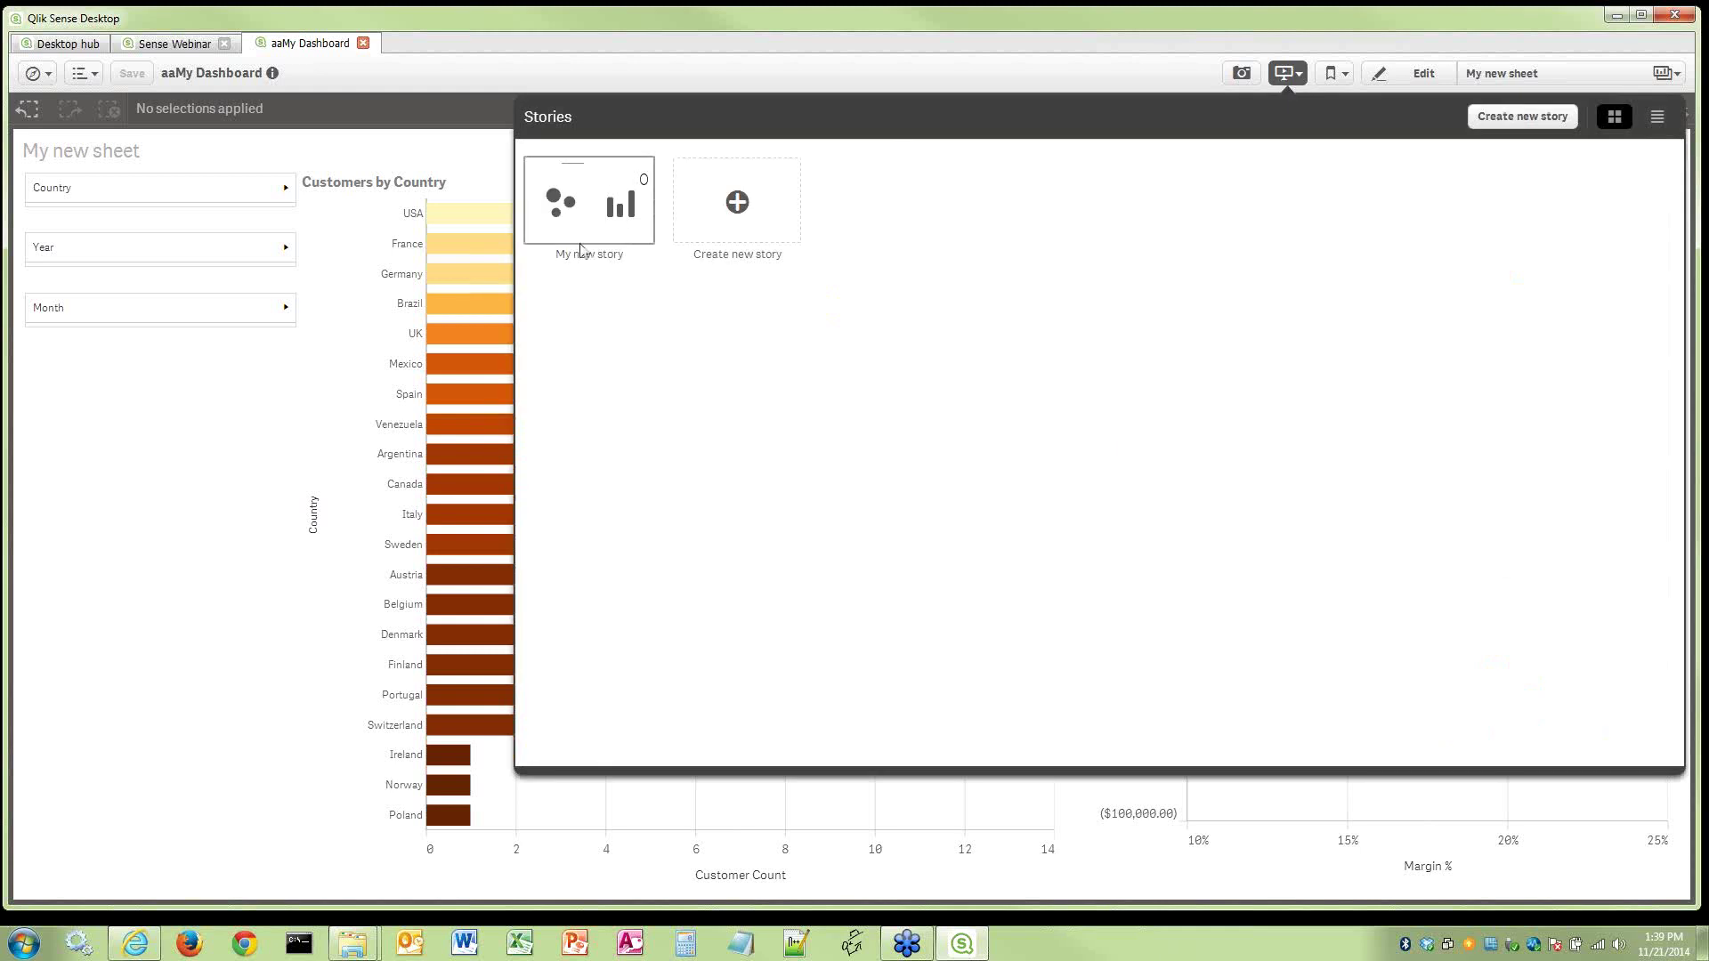
{"action": "left_click", "coordinate": [592, 214]}
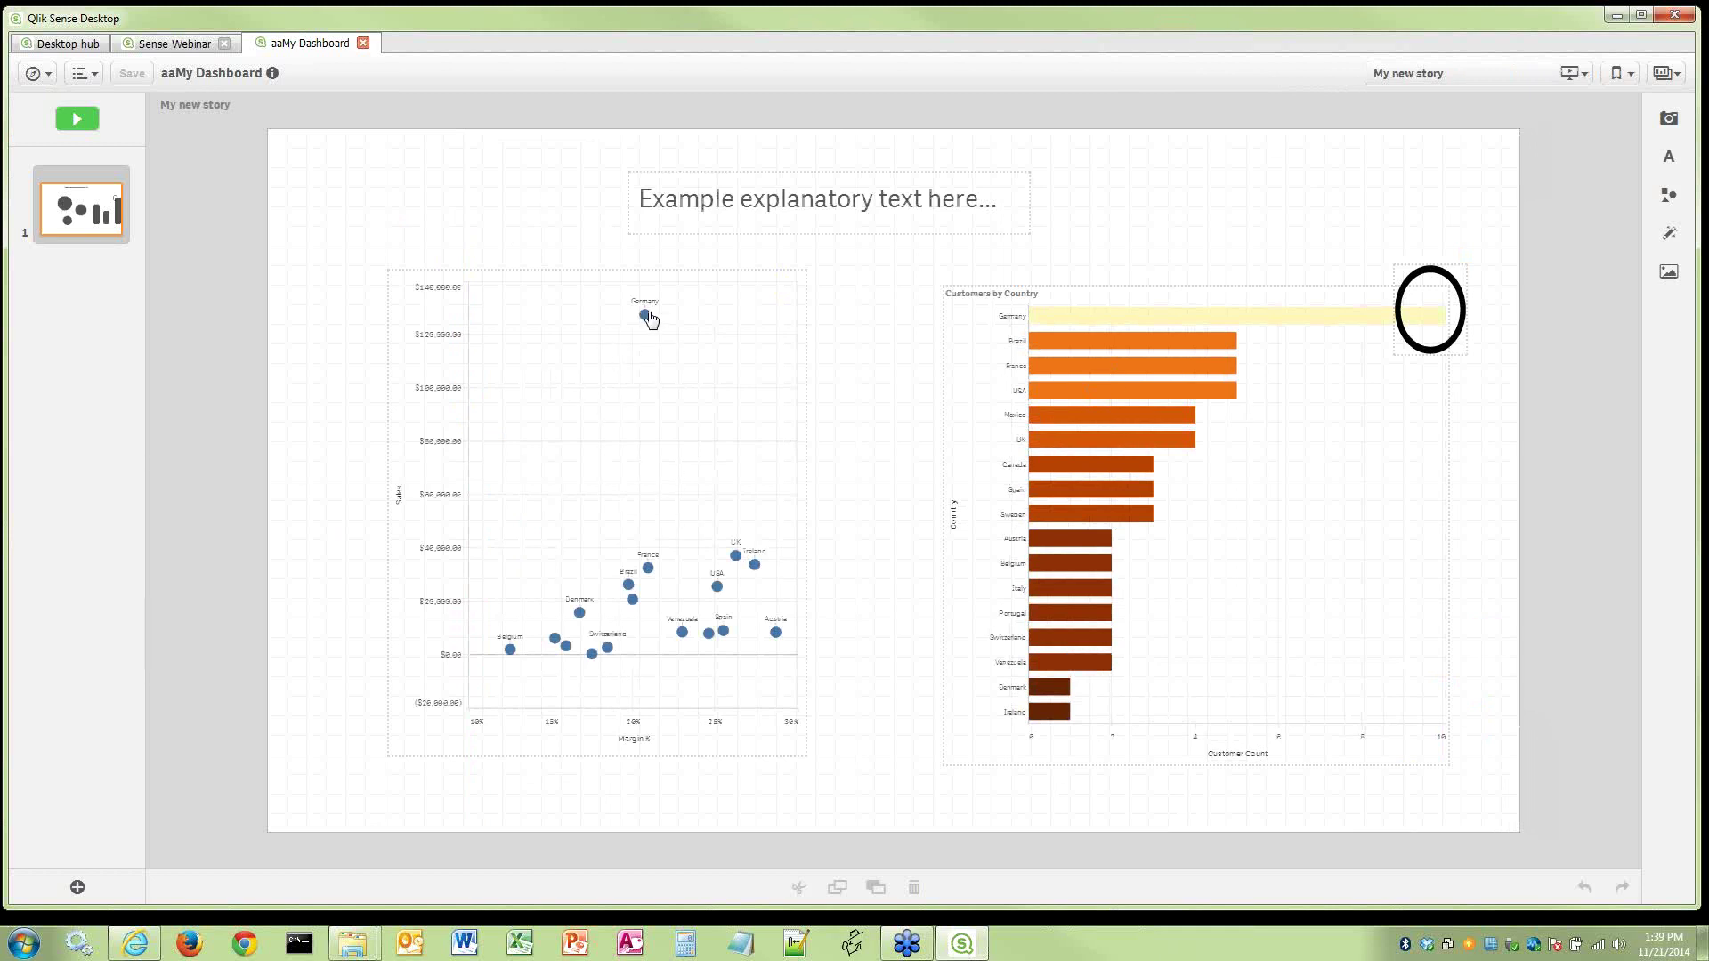
{"action": "right_click", "coordinate": [608, 419]}
{"action": "left_click", "coordinate": [648, 378]}
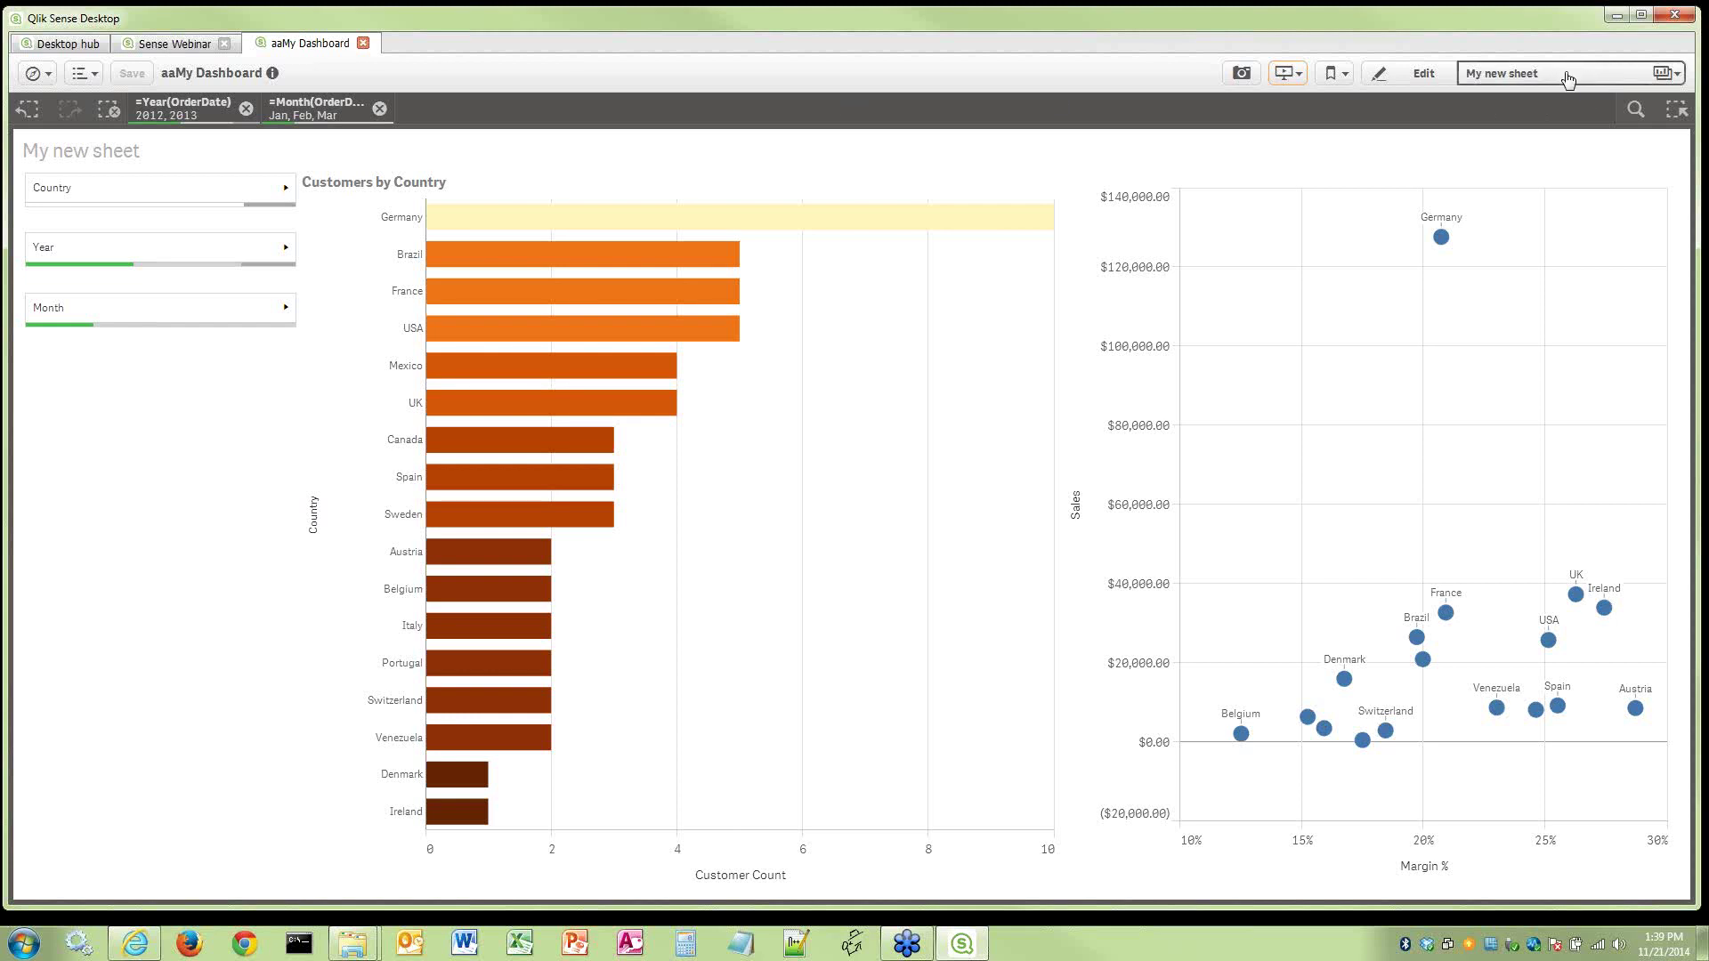
Show the Sheets overview listing My new sheet
{"action": "left_click", "coordinate": [1536, 80]}
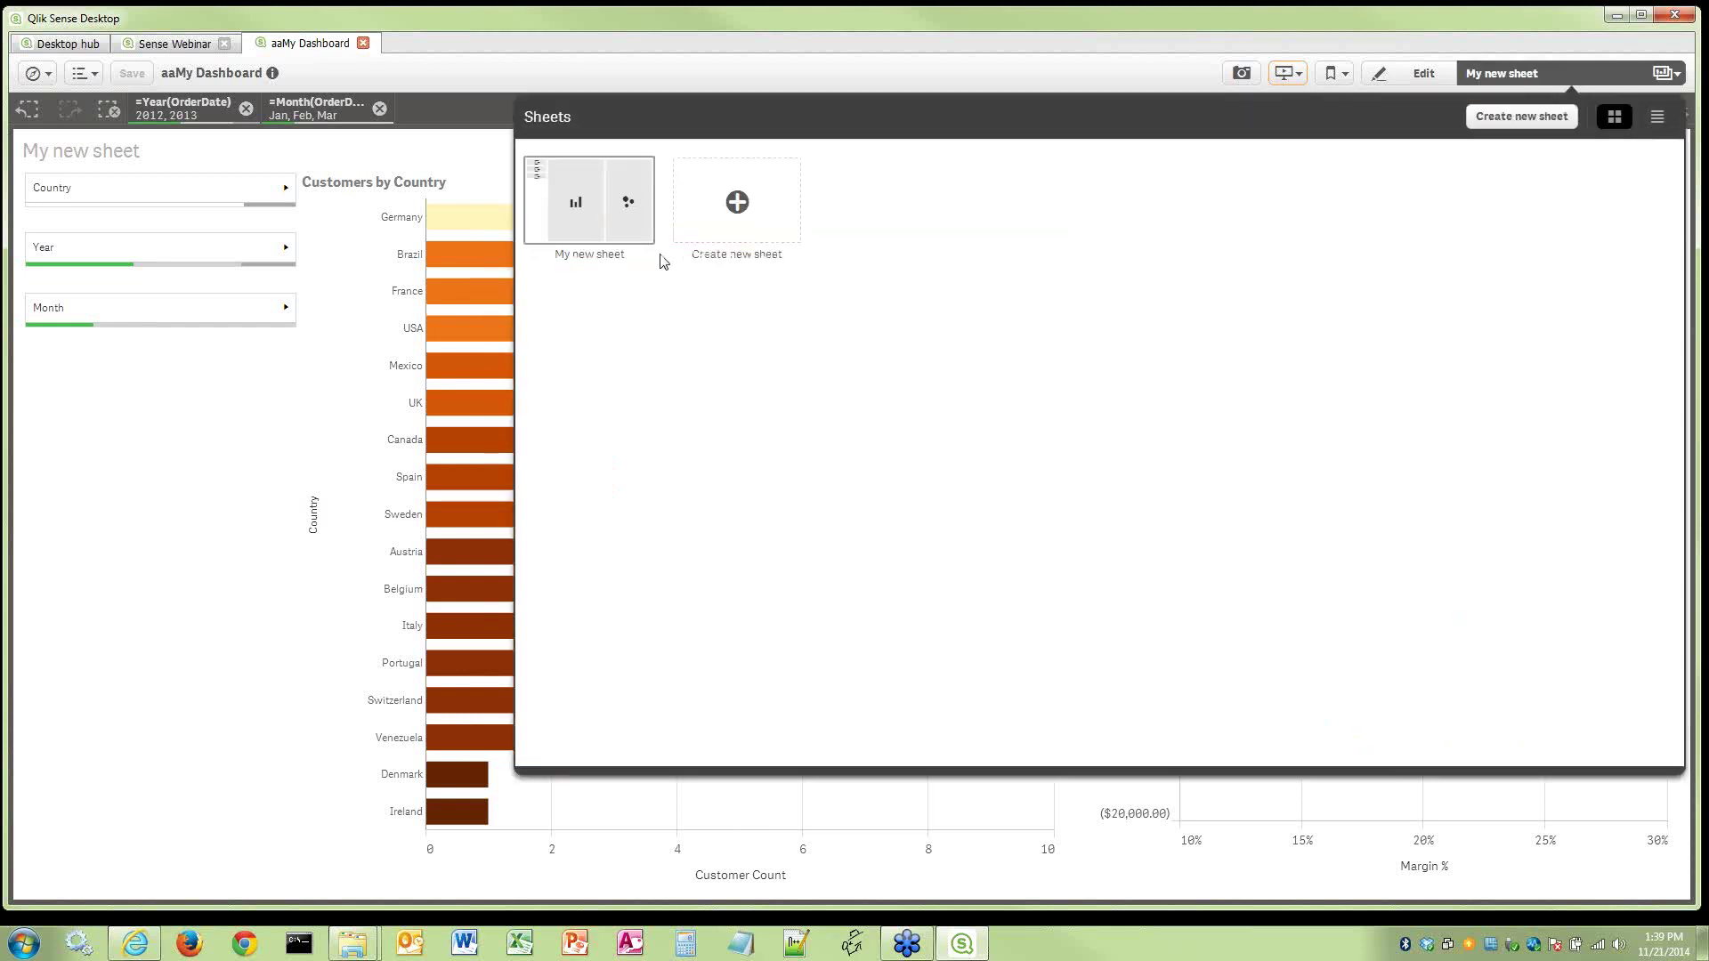